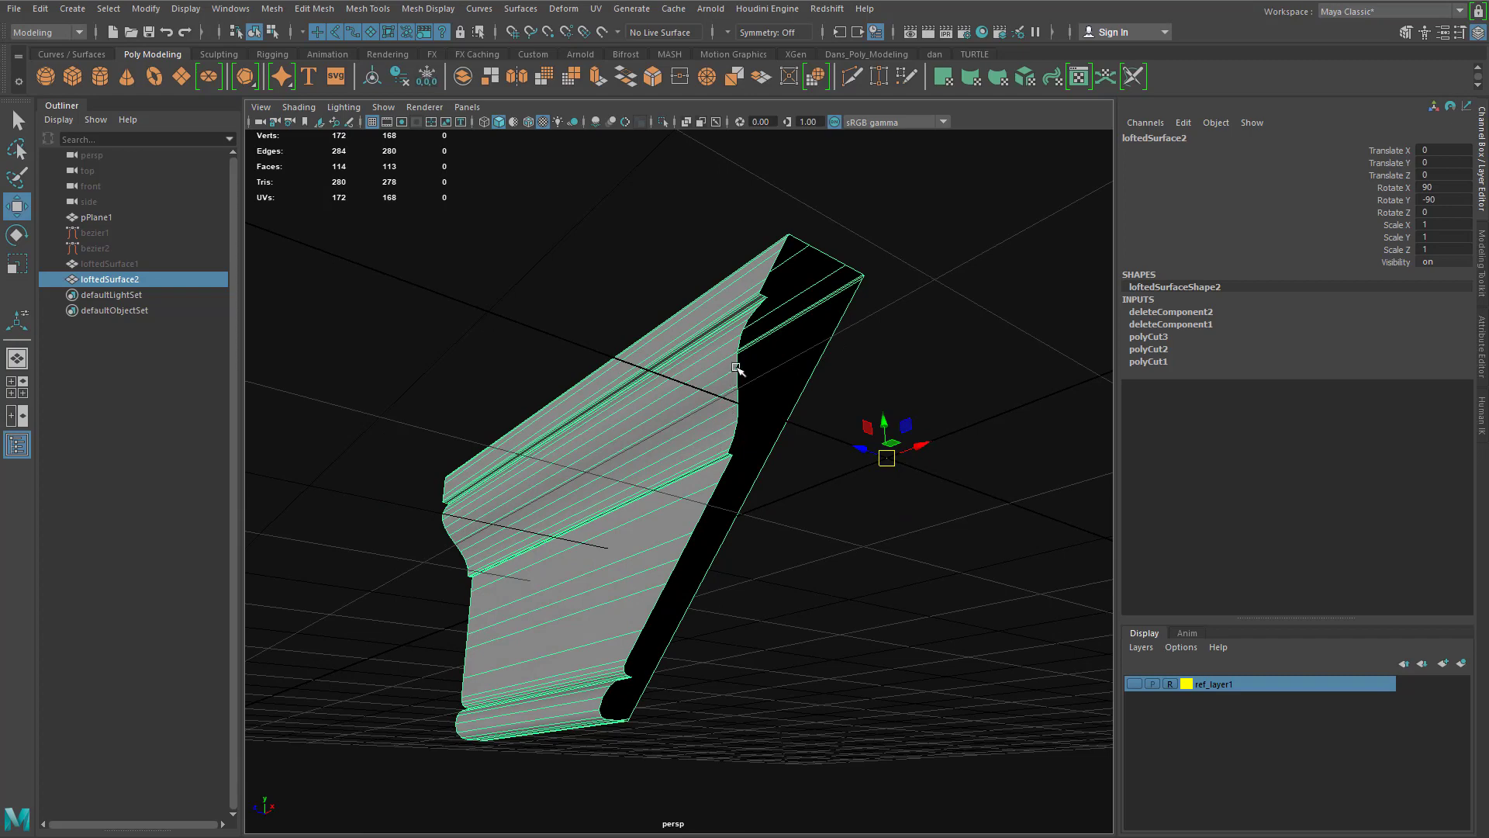
Step: Select the open border edge loop at the mitred end of the molding and close it with Fill Hole
right_click(737, 368)
left_click(737, 326)
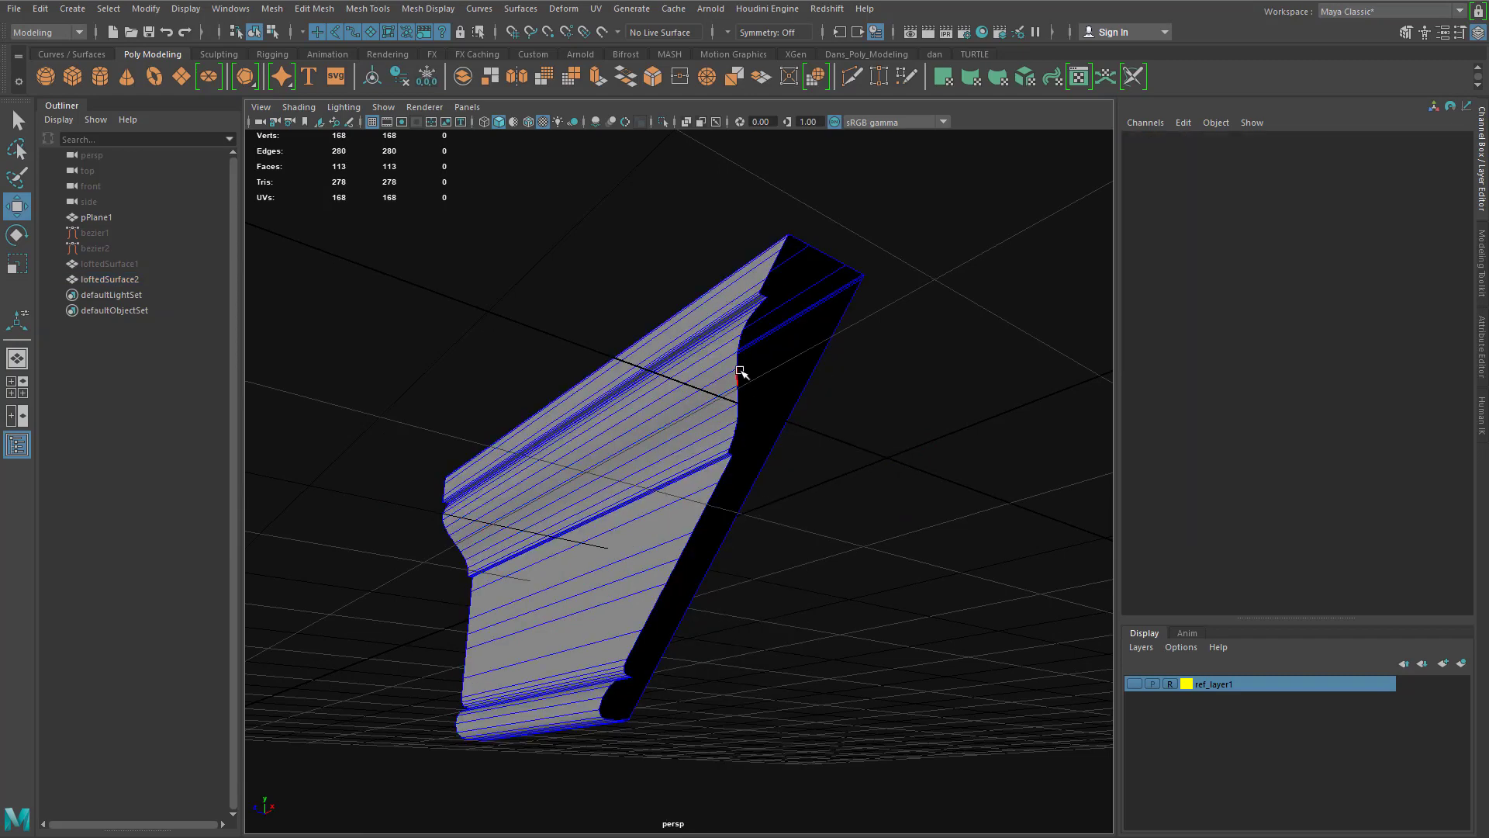
double_click(738, 375)
left_click_drag(725, 425, 665, 378, "alt")
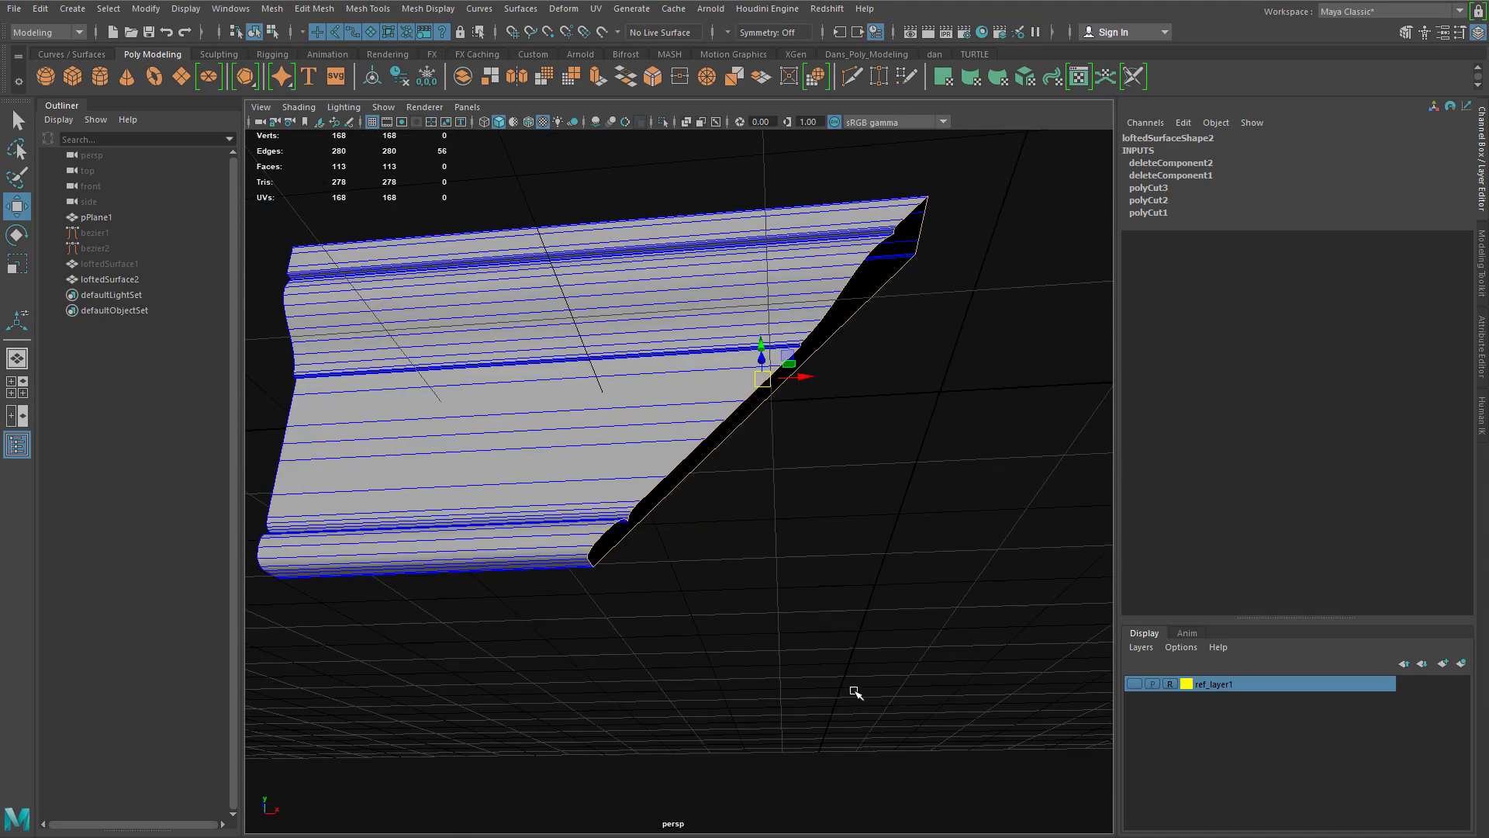
left_click_drag(855, 692, 827, 589, "alt")
left_click_drag(841, 279, 805, 521, "alt")
scroll(804, 524, "up", 5)
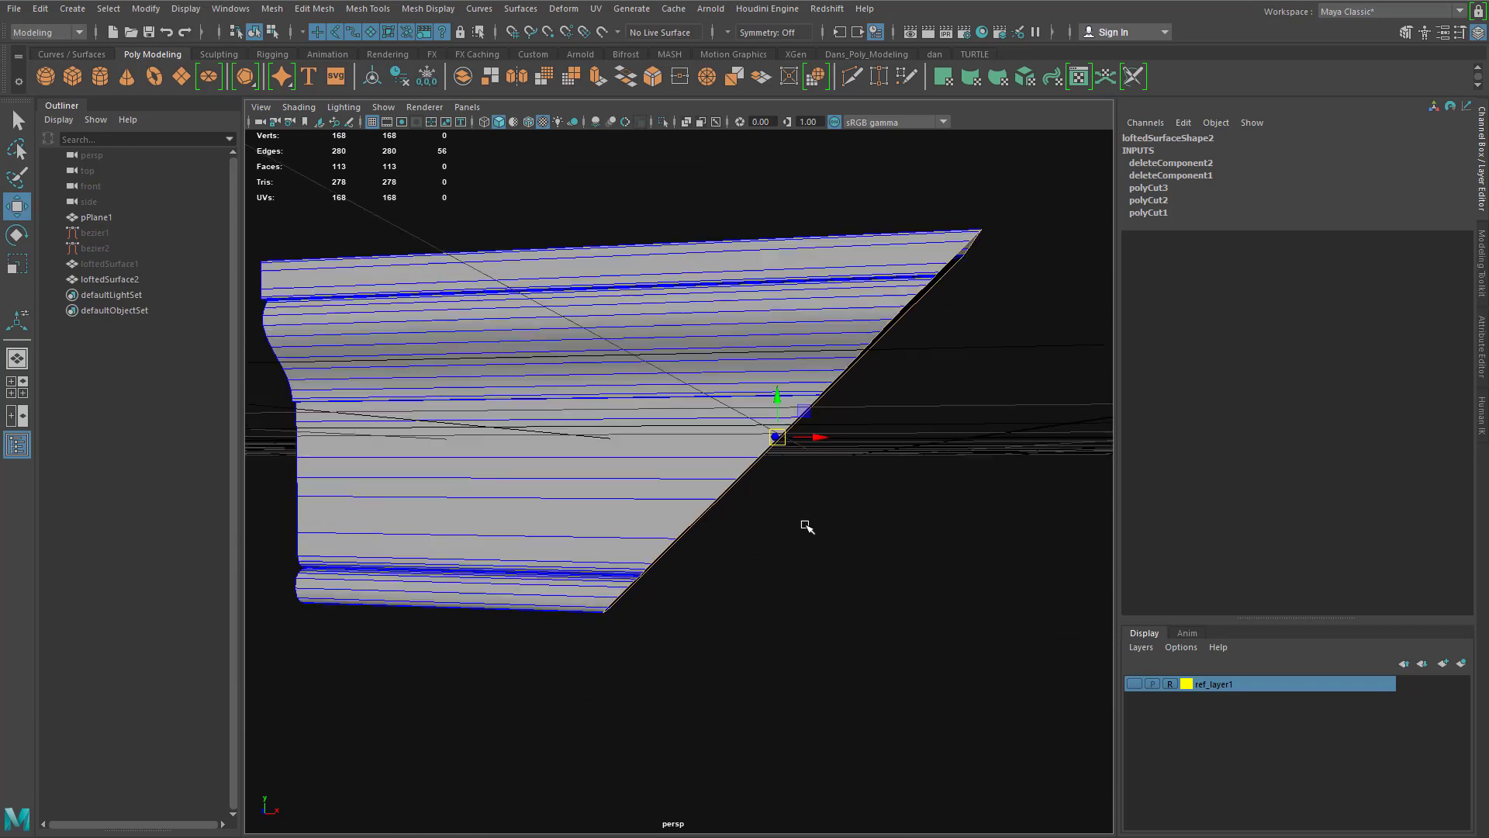
left_click_drag(840, 569, 807, 518, "alt")
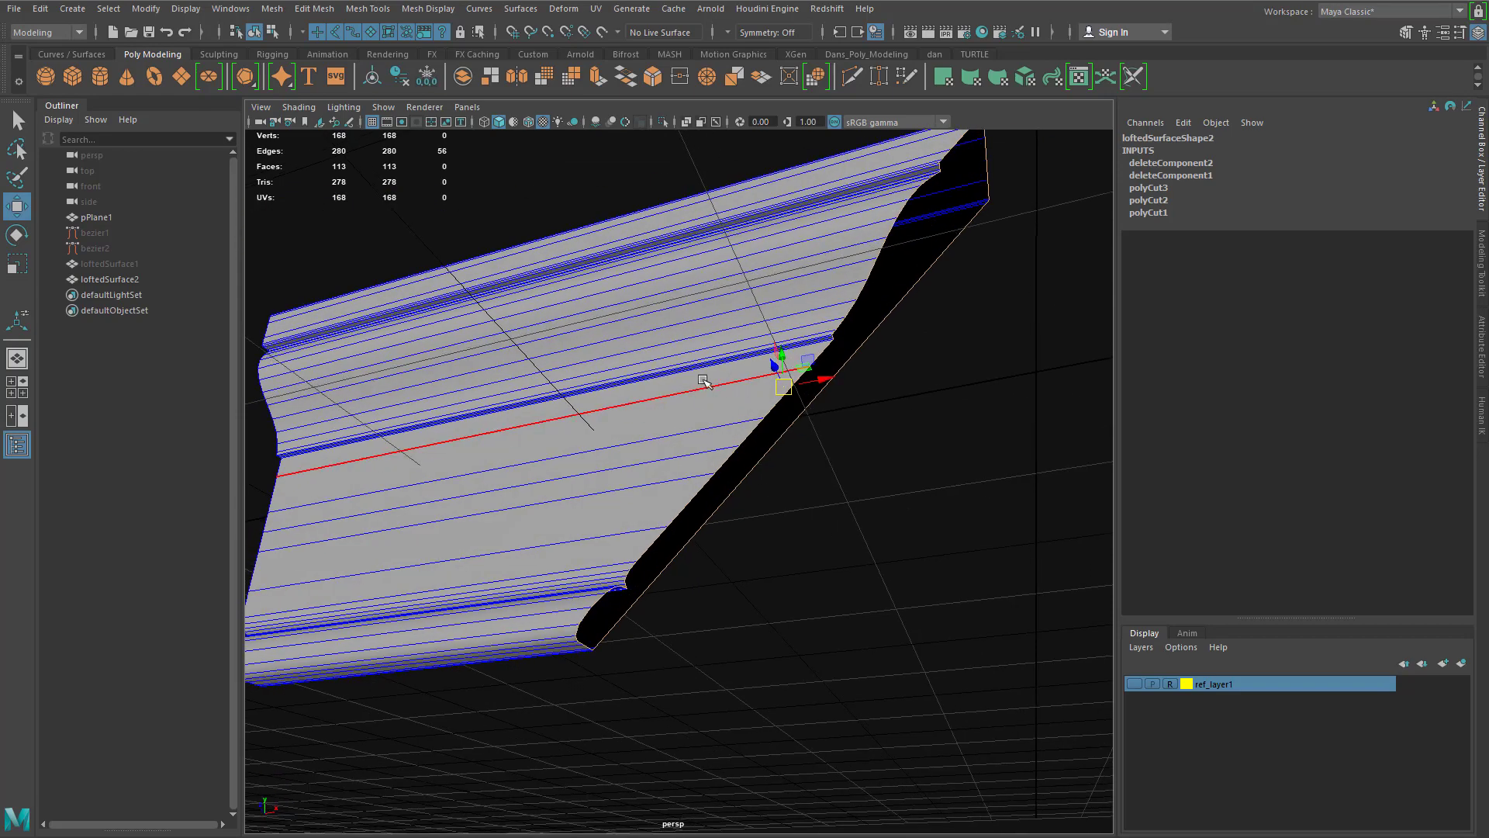
left_click(273, 9)
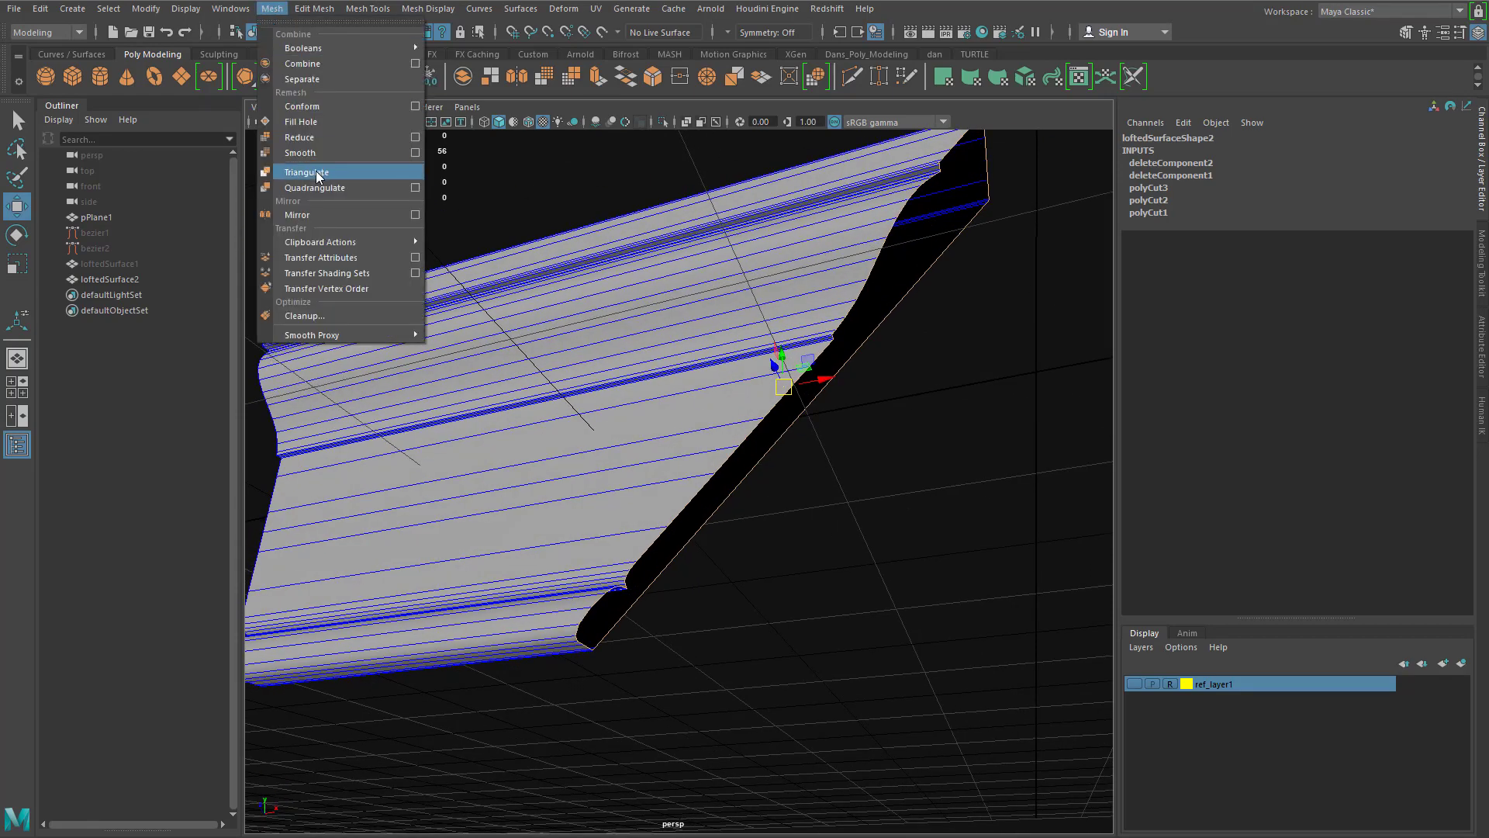
left_click(325, 123)
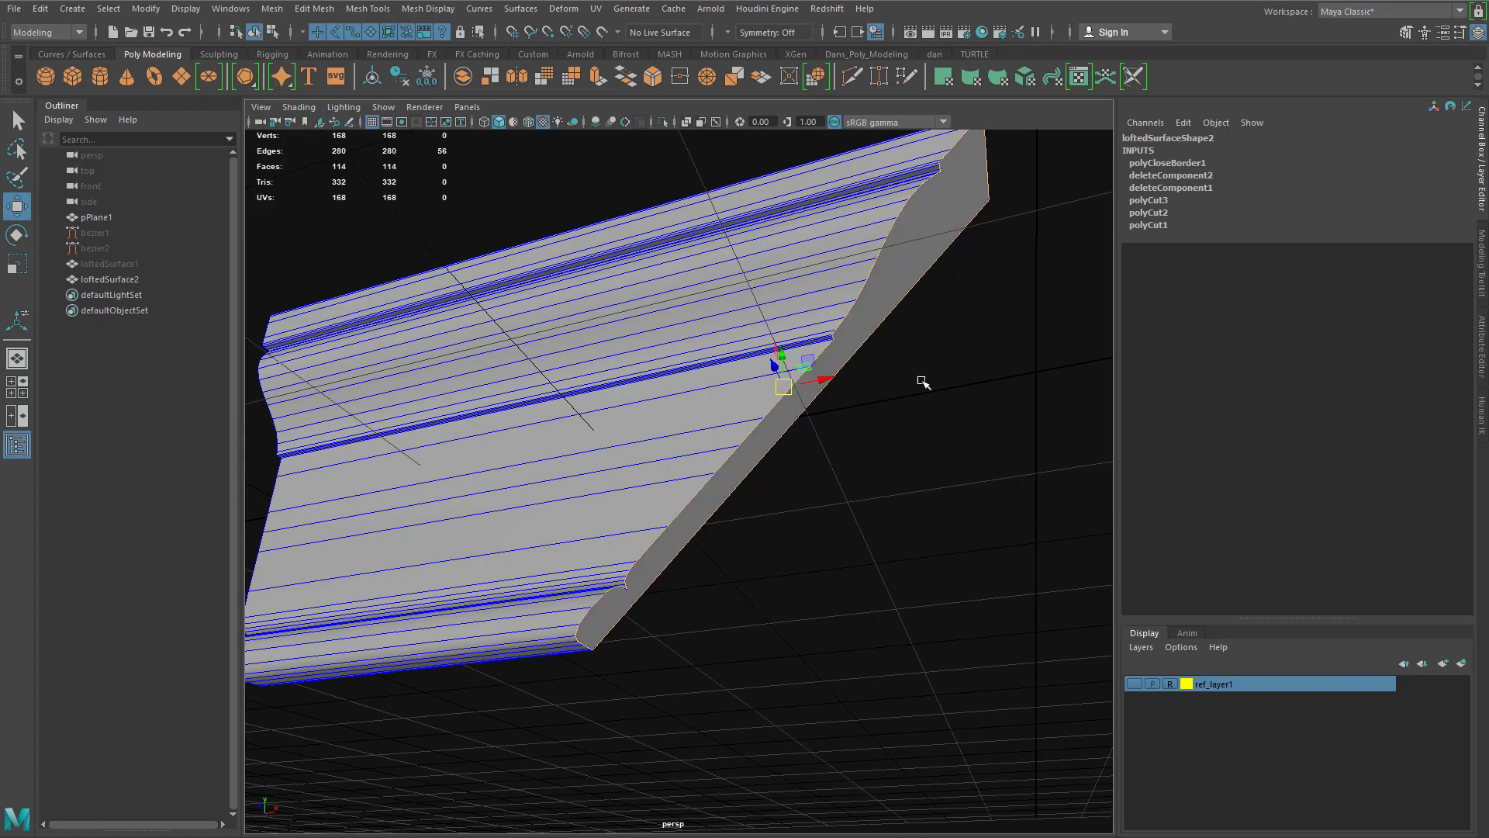
Step: Extrude the new end cap face of the molding with an offset of 0.05
left_click_drag(923, 382, 821, 393, "alt")
right_click(783, 353)
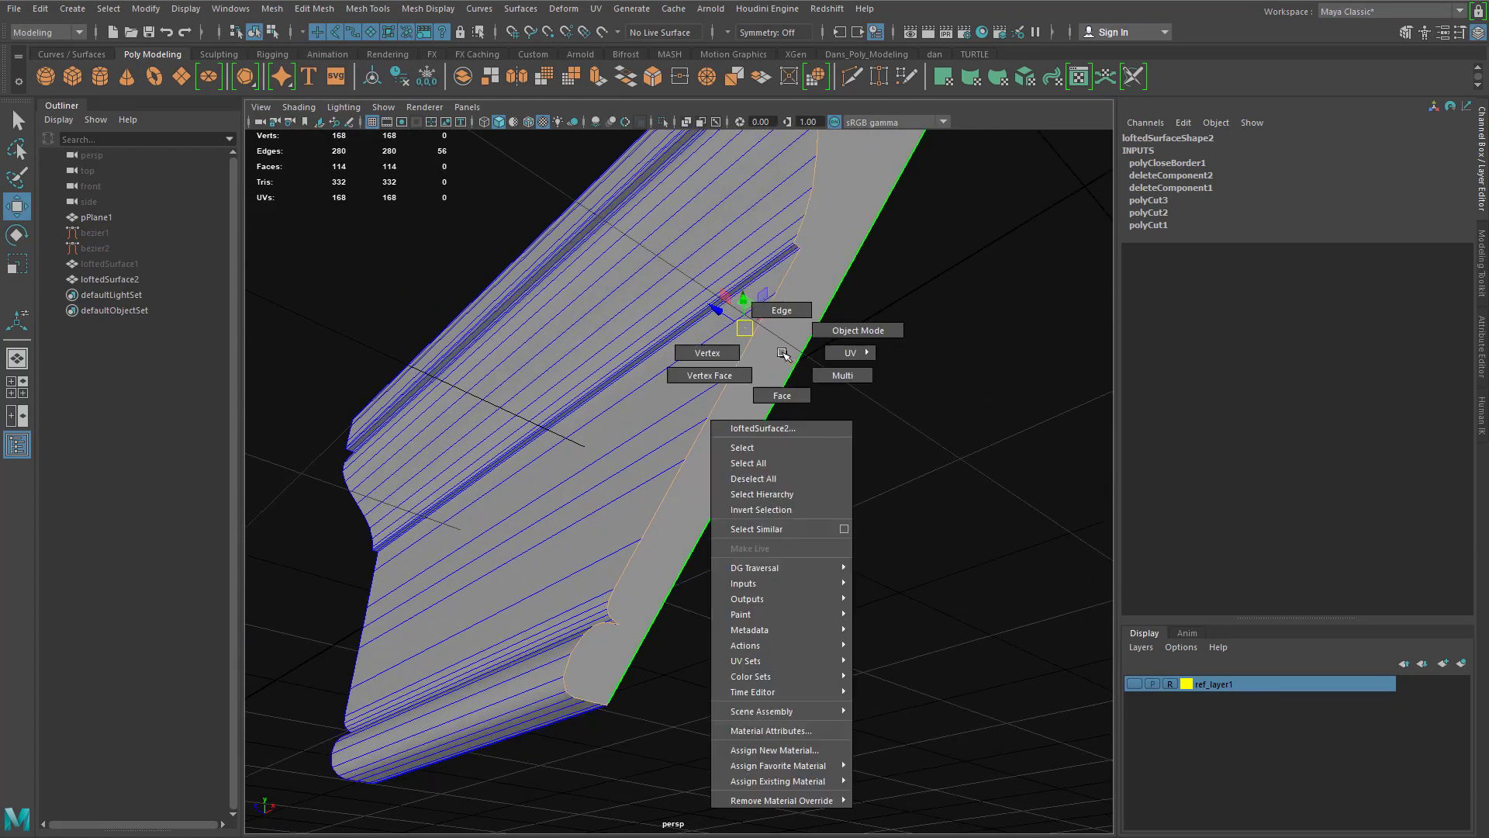
left_click(776, 395)
left_click(774, 359)
key("f")
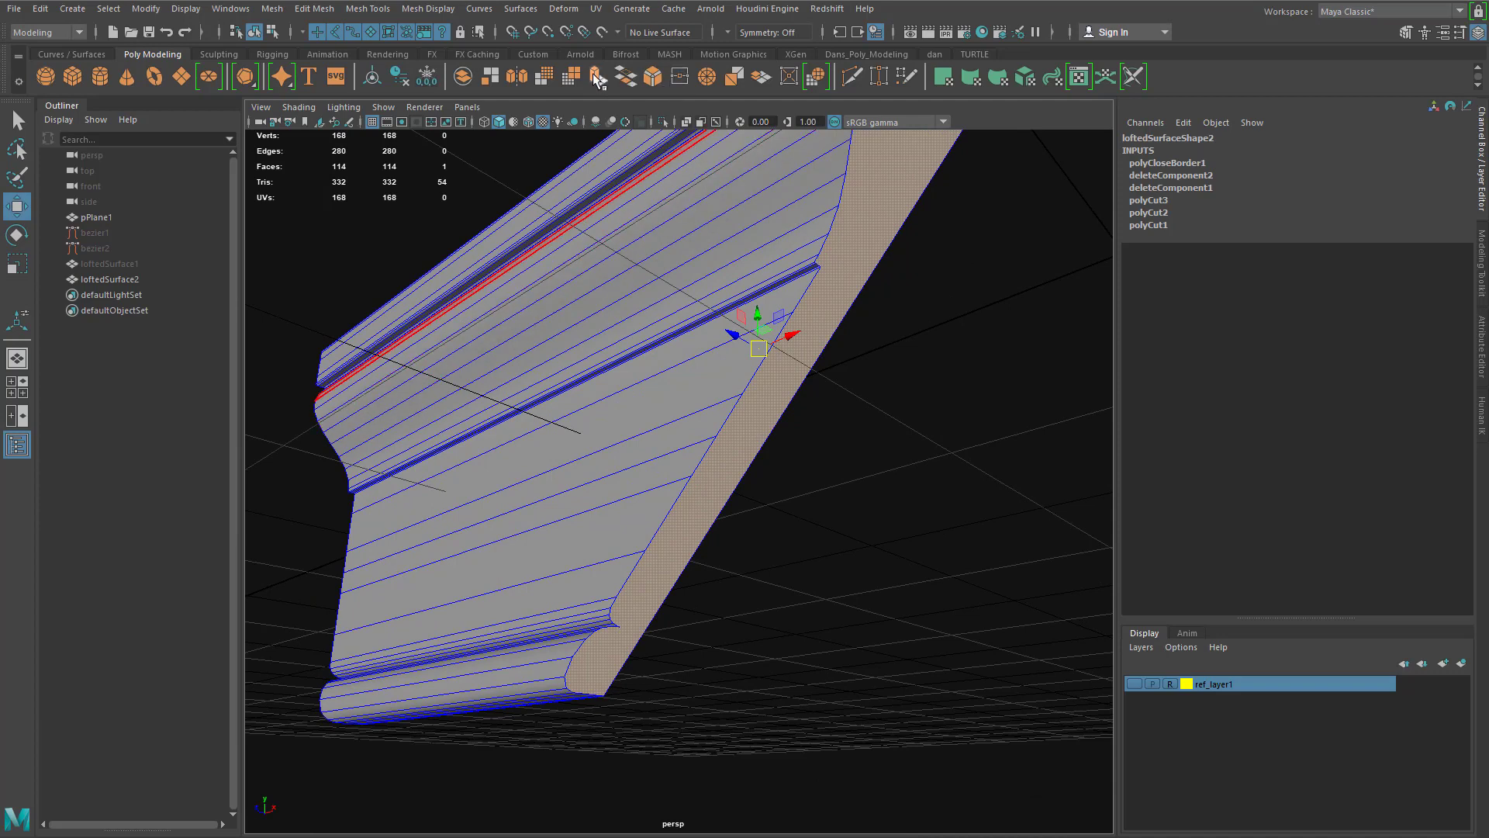
key("ctrl+e")
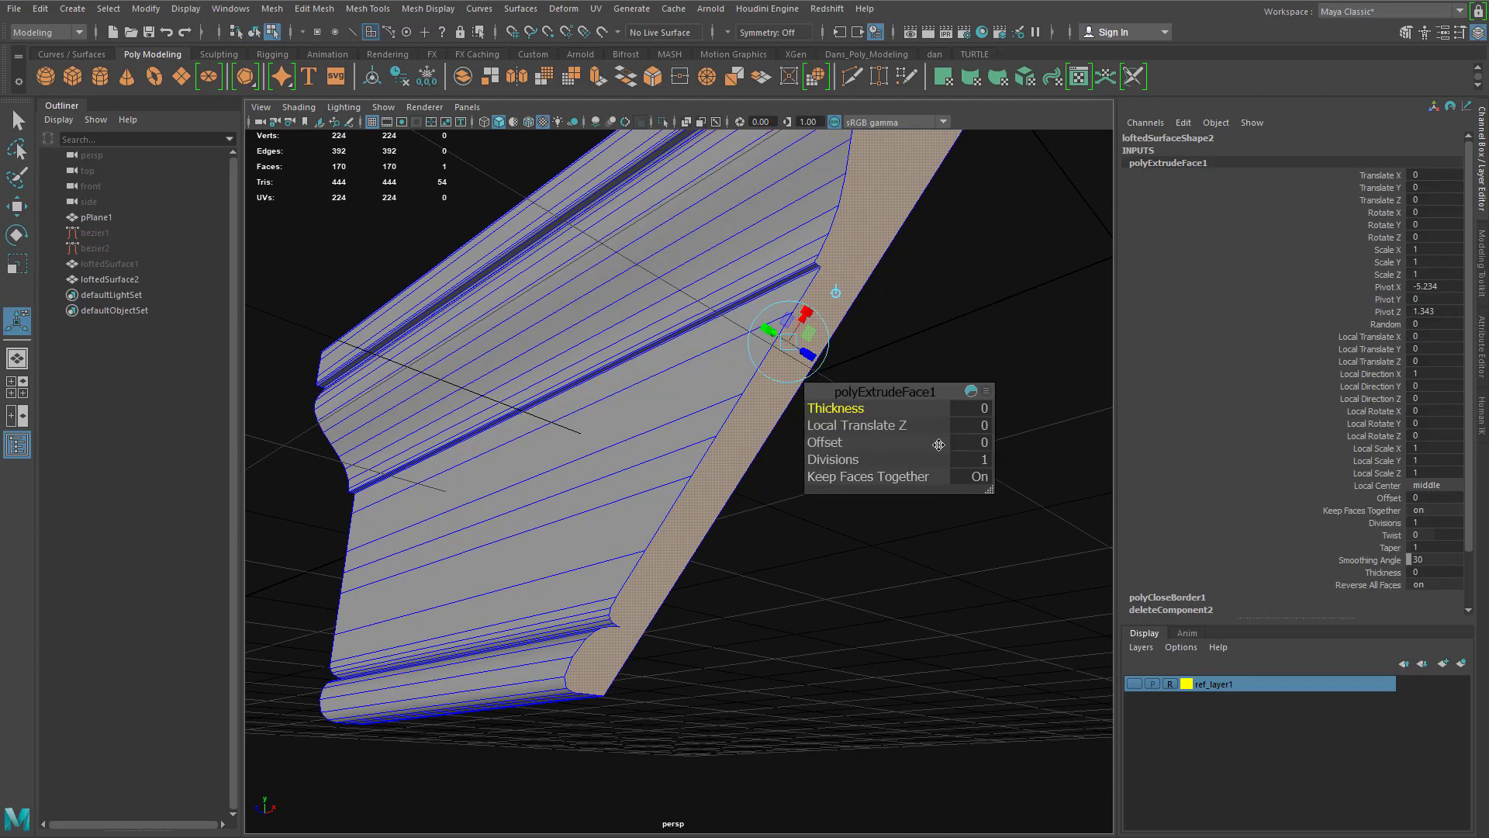
left_click(978, 443)
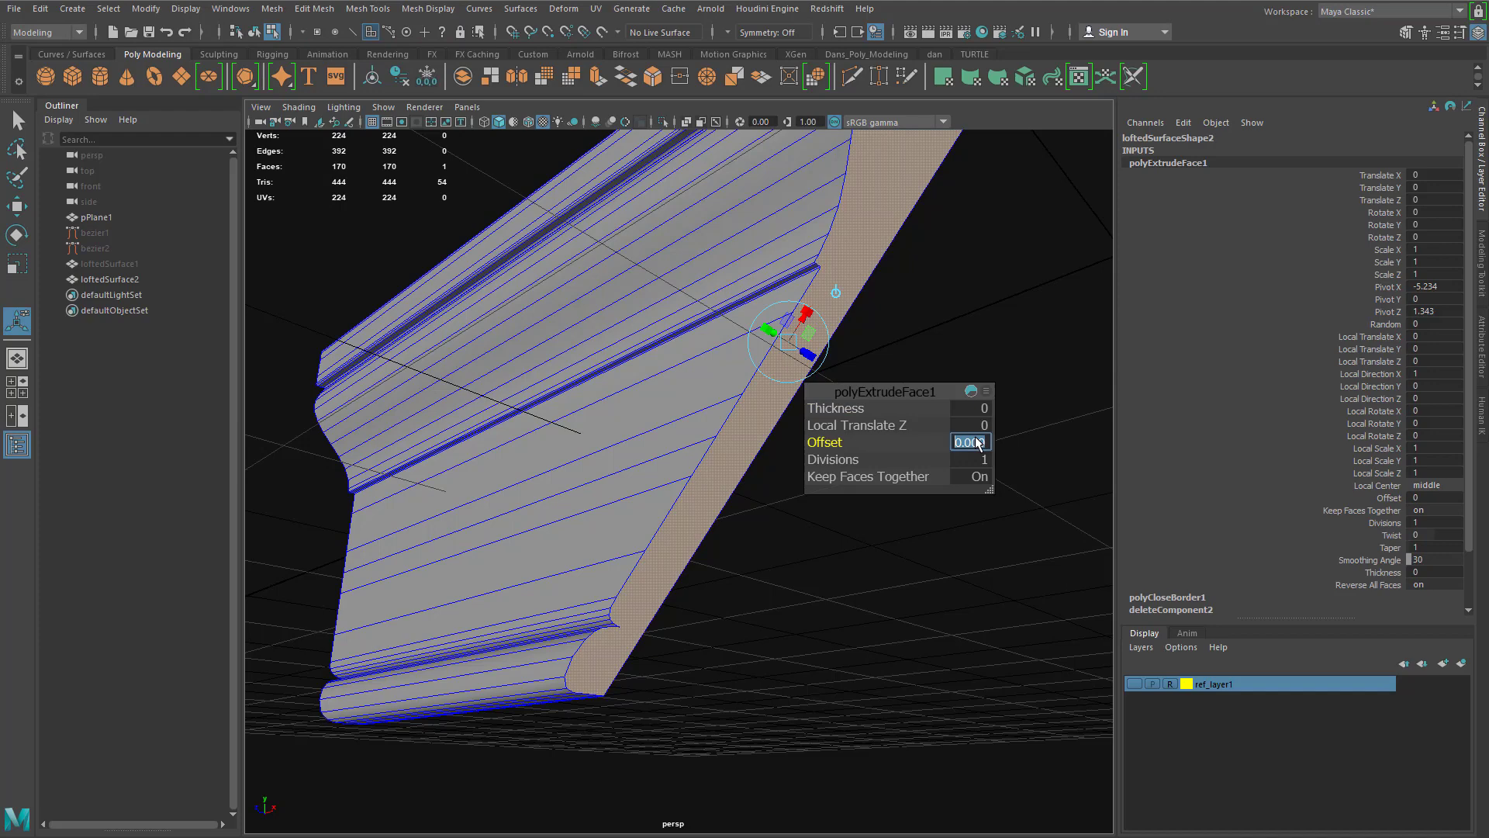
key("Return")
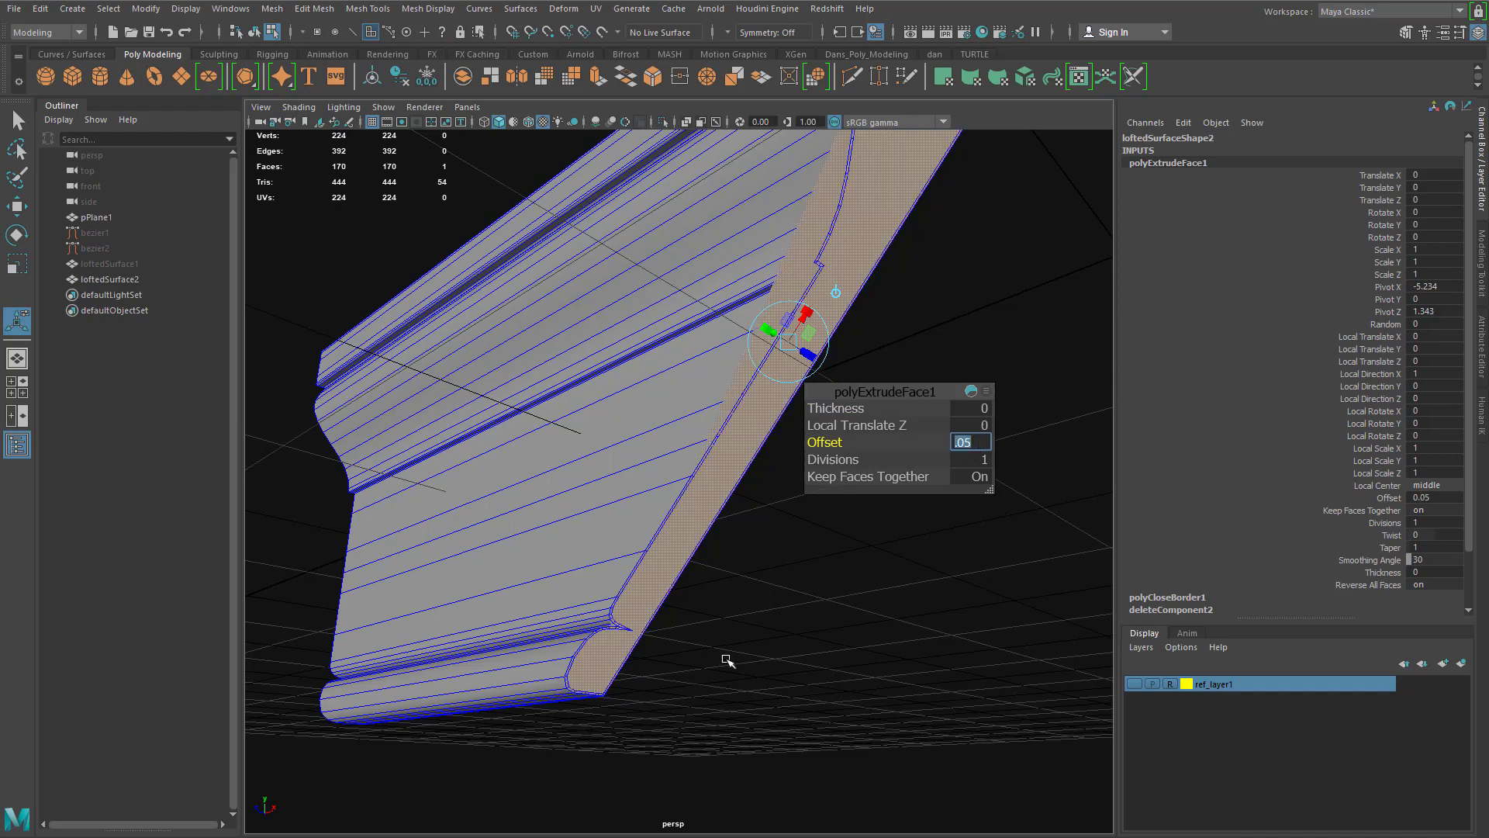
Step: Examine the inset border around the end cap, including its corners and the notches along the profile
left_click_drag(728, 660, 761, 655, "alt")
middle_click_drag(761, 654, 741, 712, "alt")
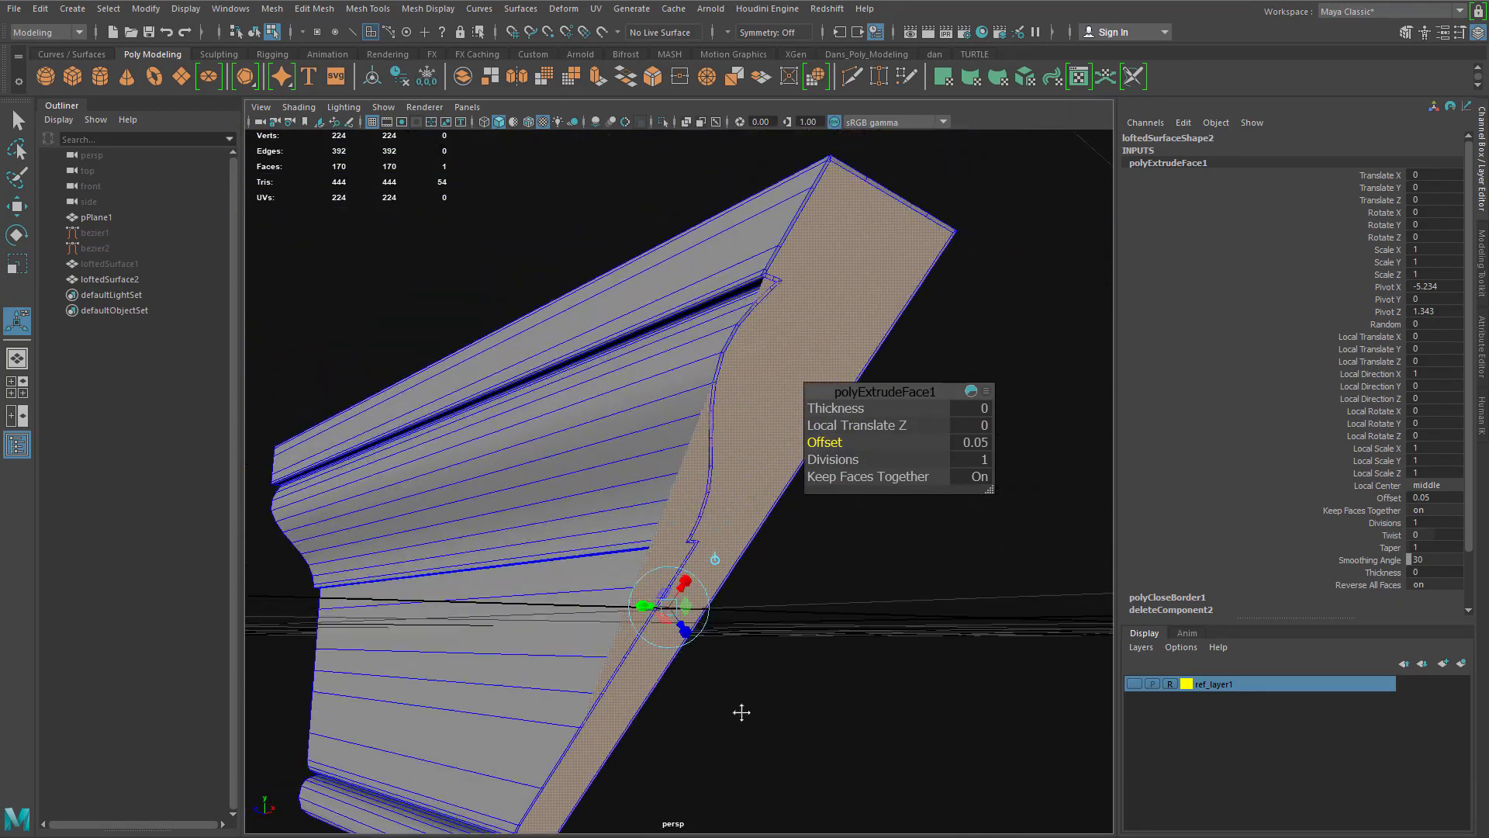
left_click_drag(742, 712, 799, 666, "alt")
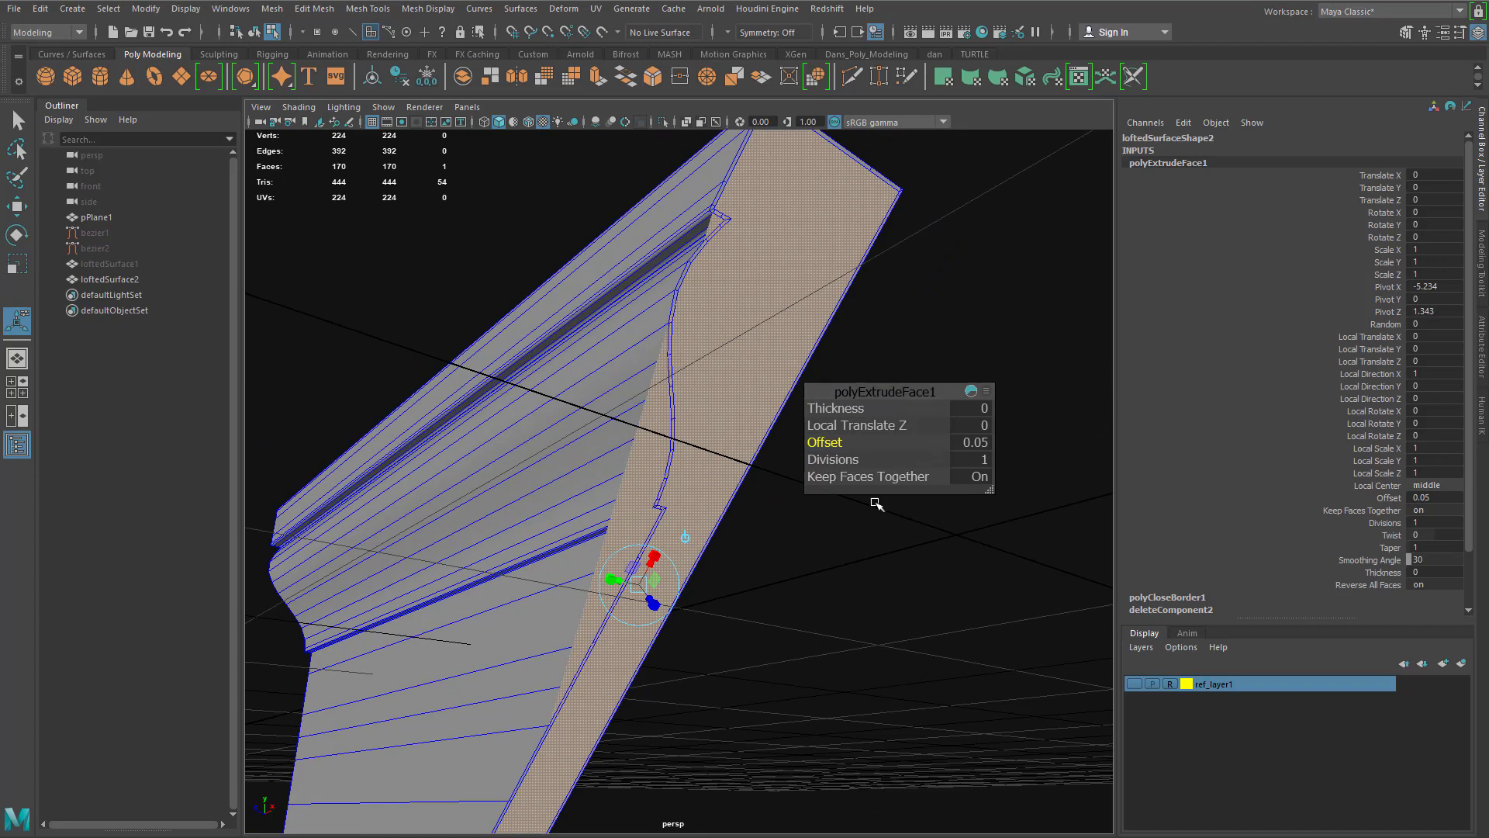
left_click_drag(780, 629, 858, 492, "alt")
left_click_drag(854, 656, 775, 648, "alt")
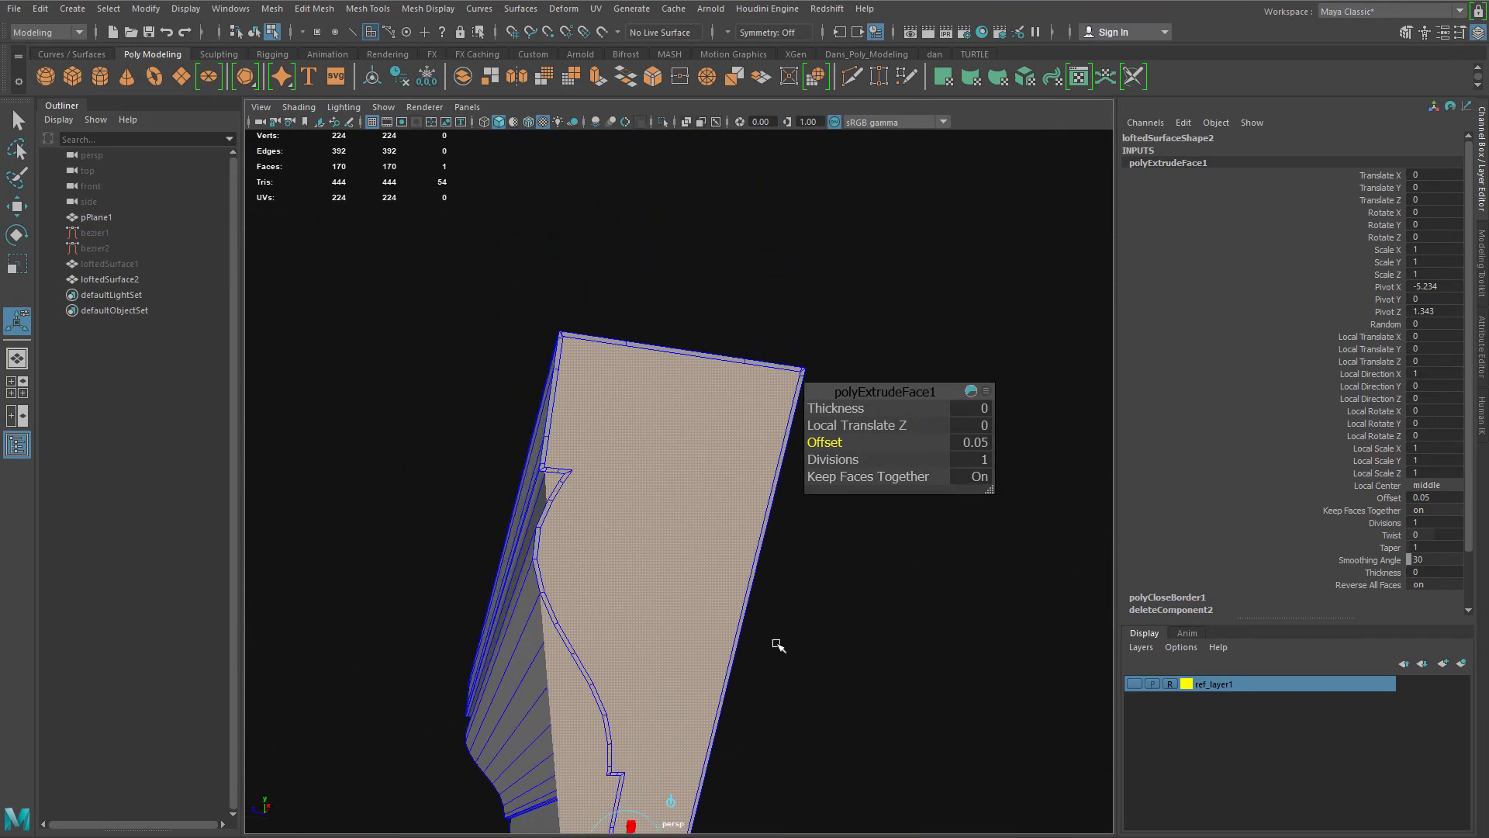
key("w")
left_click_drag(683, 376, 721, 543, "alt")
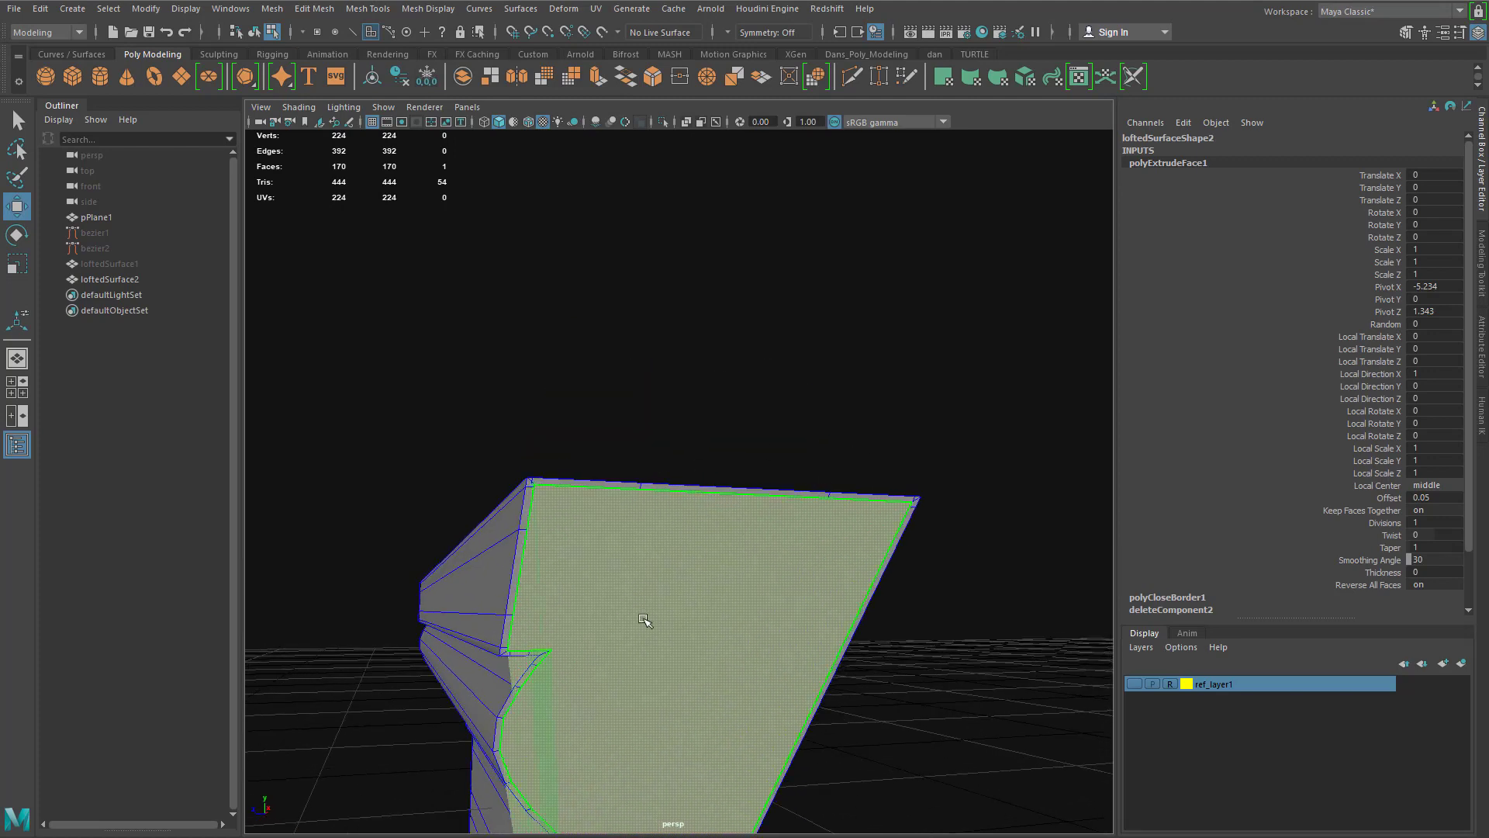
left_click_drag(623, 583, 559, 582, "alt")
left_click_drag(659, 603, 837, 505, "alt")
scroll(929, 466, "down", 3)
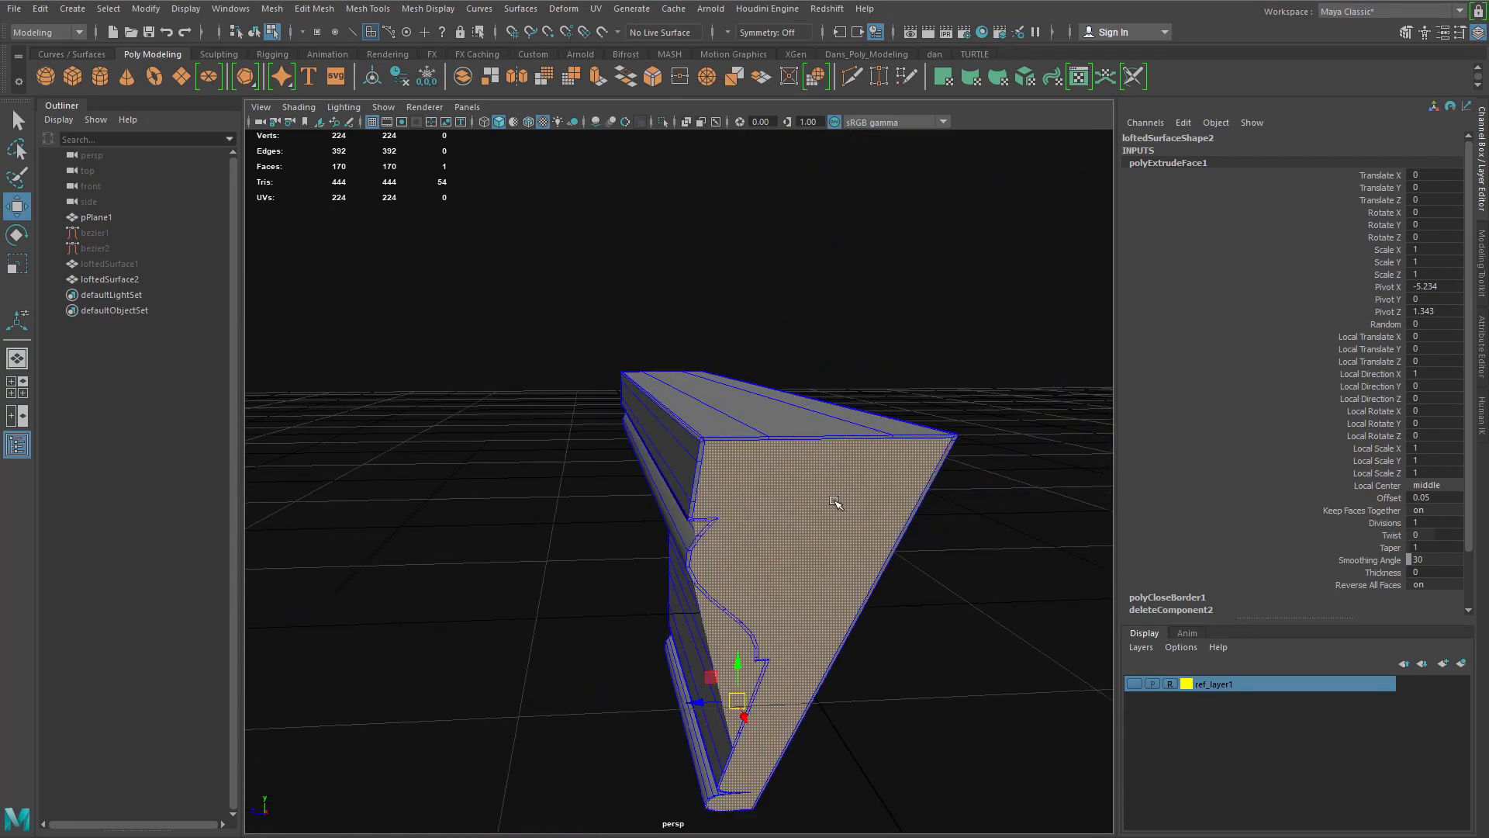
Step: Insert an edge loop with Multi-Cut across the border strip and flat back face, just below the upper back corner
left_click(854, 74)
left_click_drag(1067, 390, 737, 357, "alt")
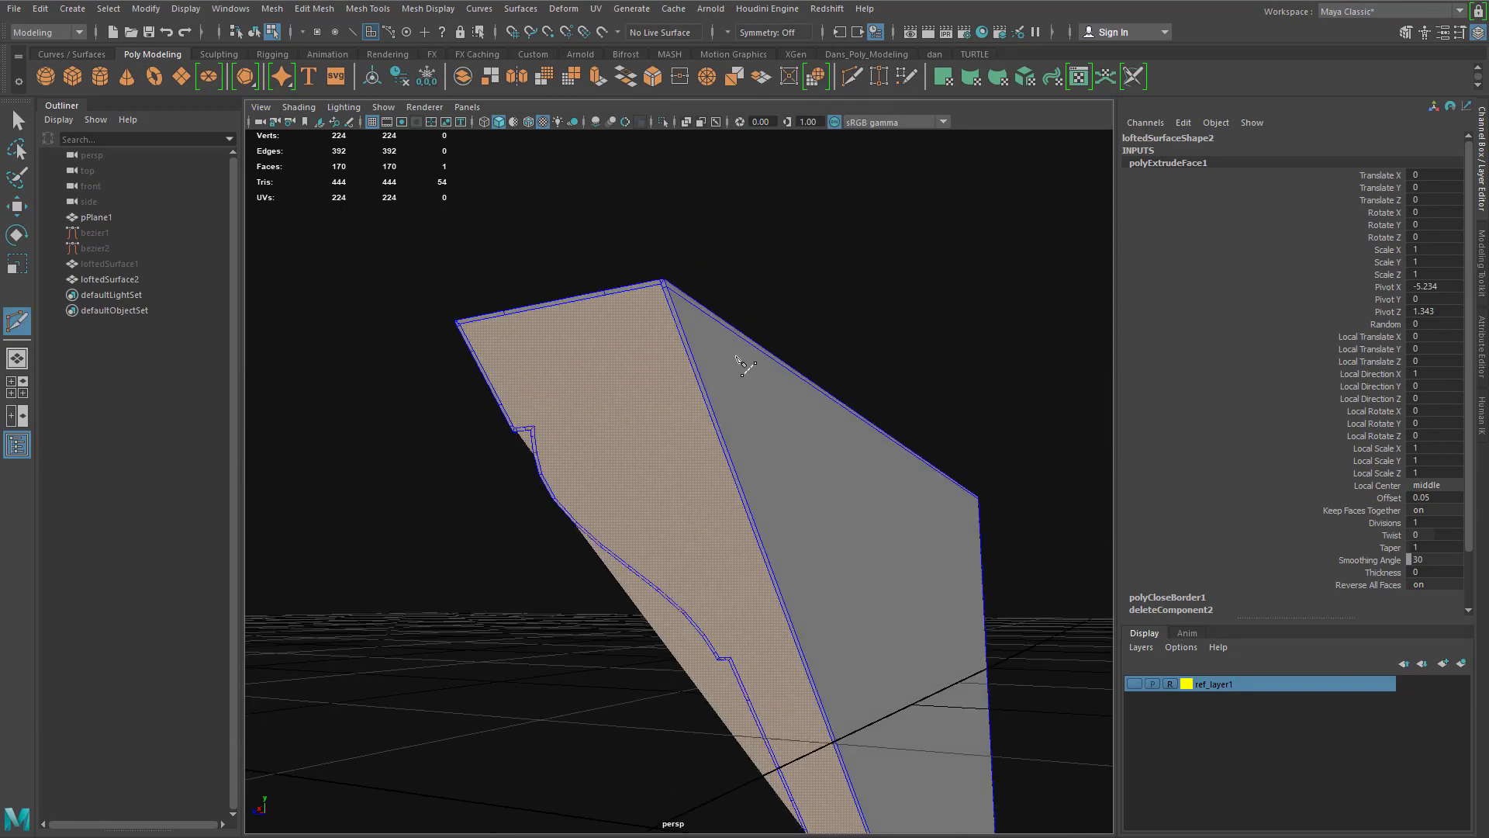
left_click(672, 302, "ctrl")
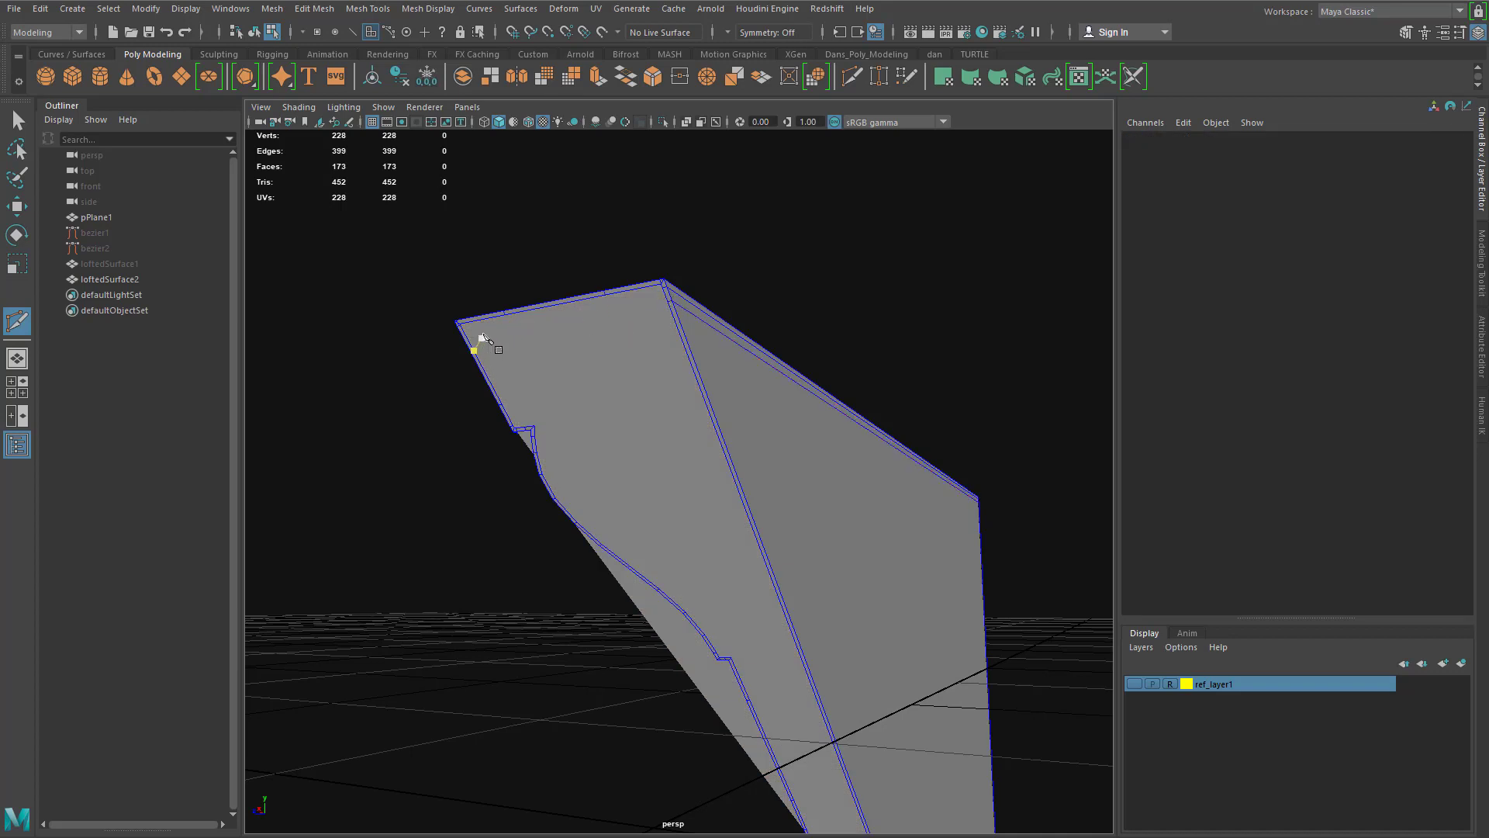
Step: Try to cut an edge across the upper end cap from the front inner border to the back edge loop
scroll(484, 339, "up", 4)
middle_click_drag(515, 394, 569, 474, "alt")
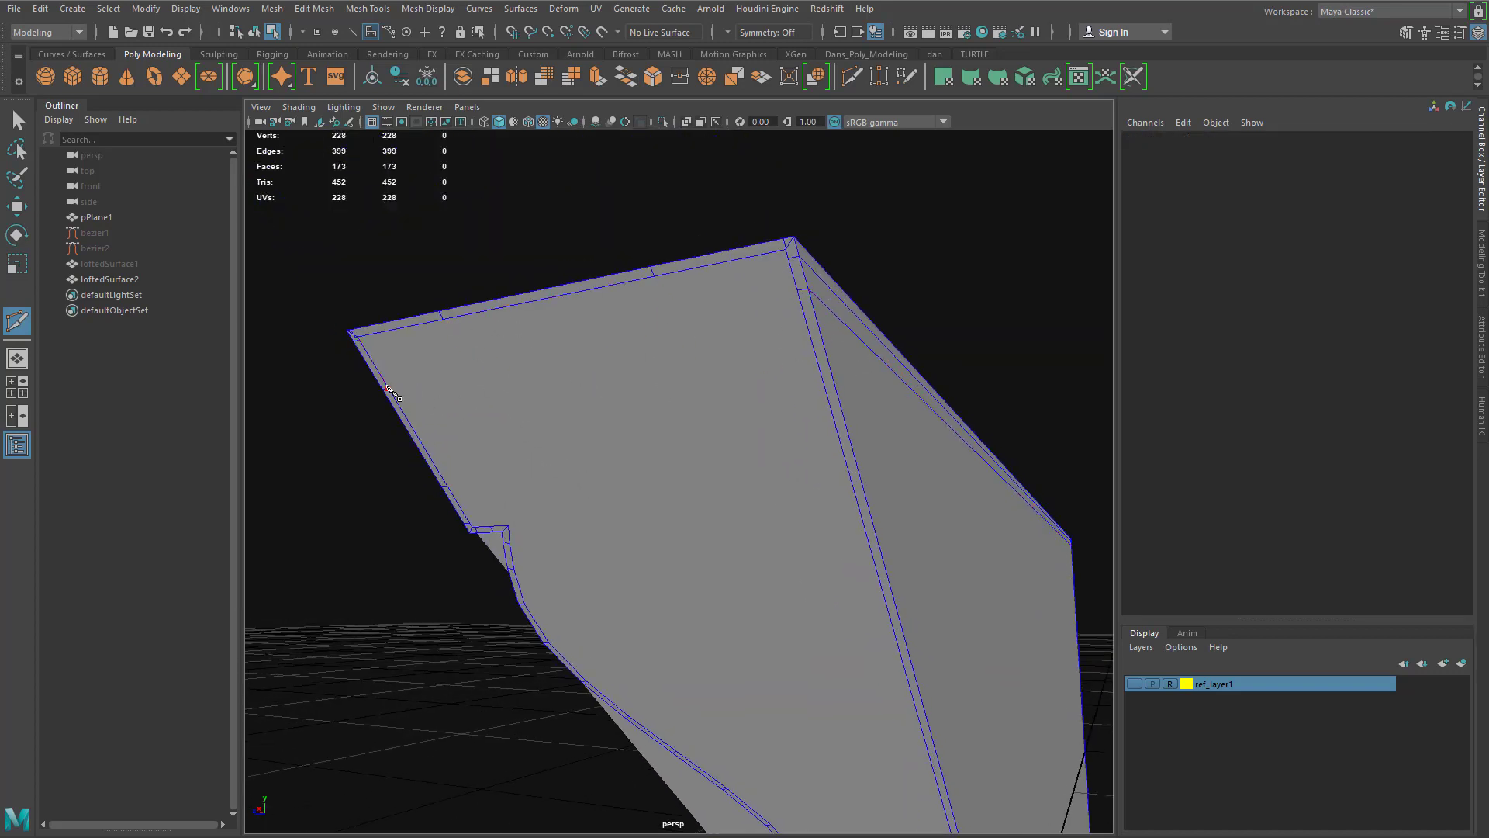
left_click(799, 293)
right_click(798, 292)
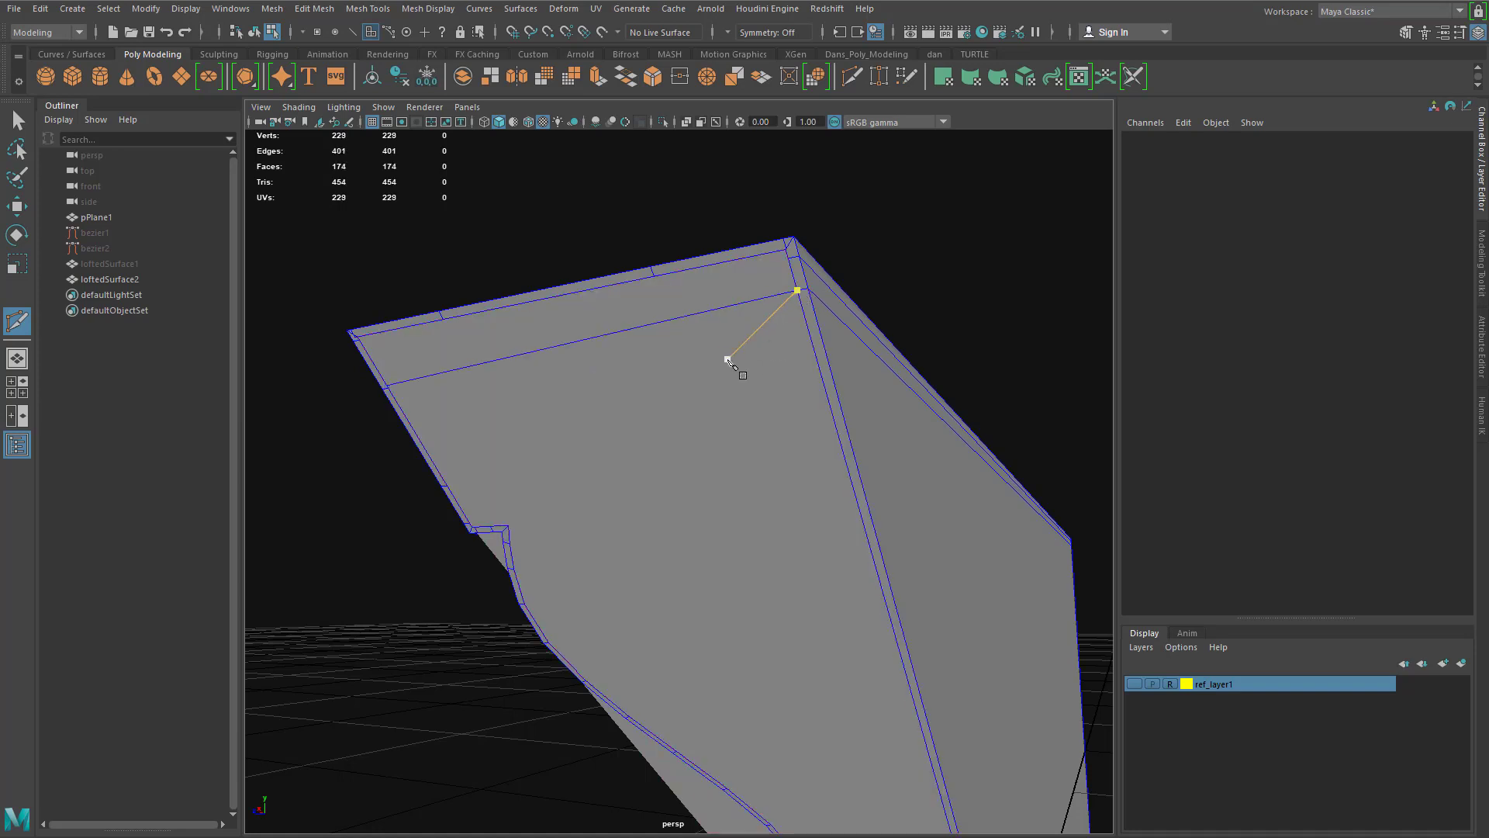
left_click_drag(728, 357, 800, 394, "alt")
scroll(691, 411, "up", 5)
middle_click_drag(691, 412, 700, 508, "alt")
key("ctrl+z")
scroll(564, 595, "down", 8)
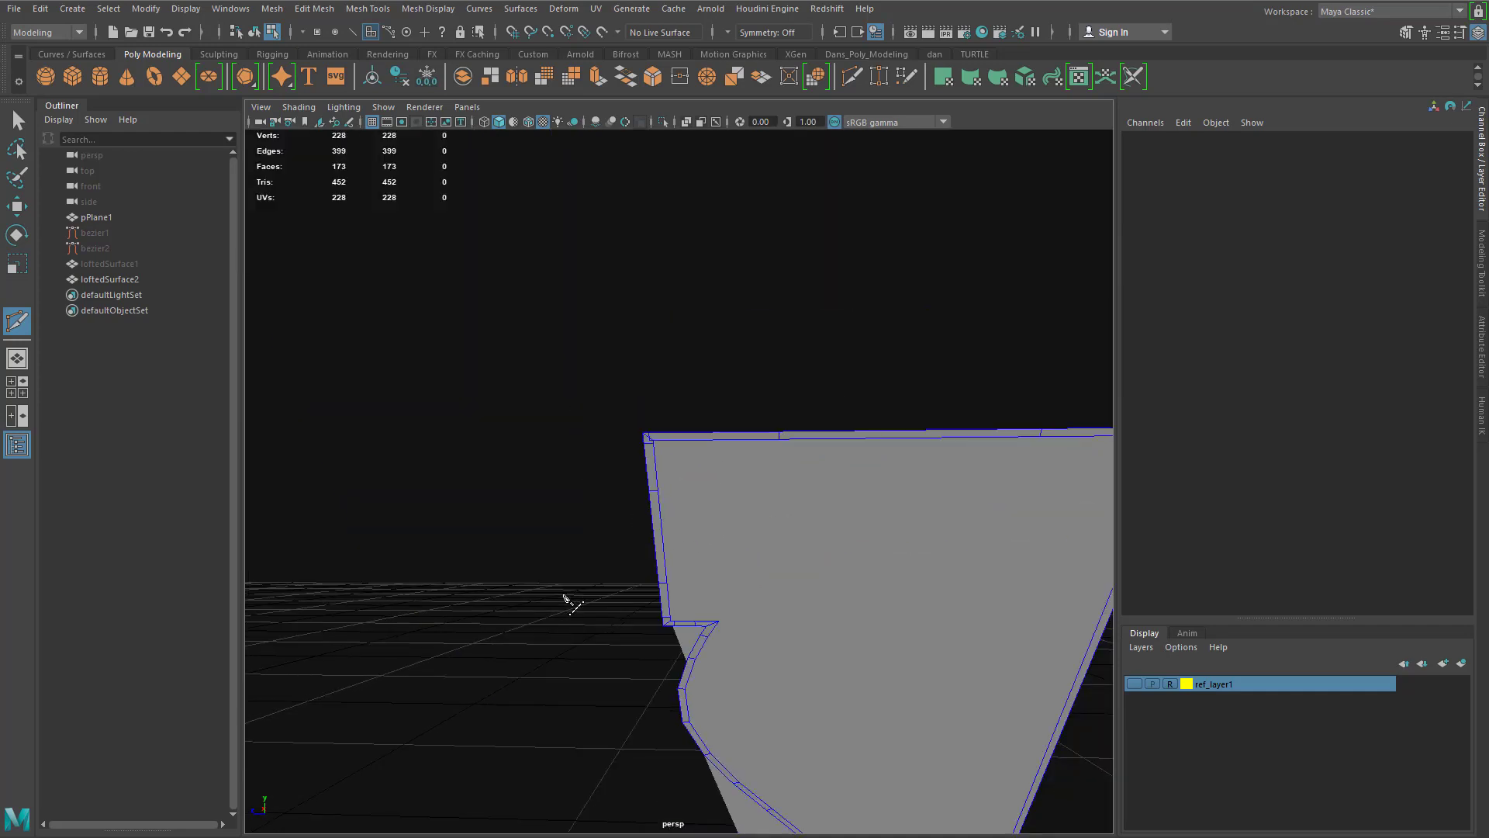
Step: Cut an edge across the end cap from the upper front inner border vertex to the back edge loop's vertex
scroll(565, 599, "up", 2)
left_click_drag(712, 574, 623, 576, "alt")
middle_click_drag(623, 576, 573, 562, "alt")
scroll(629, 557, "down", 3)
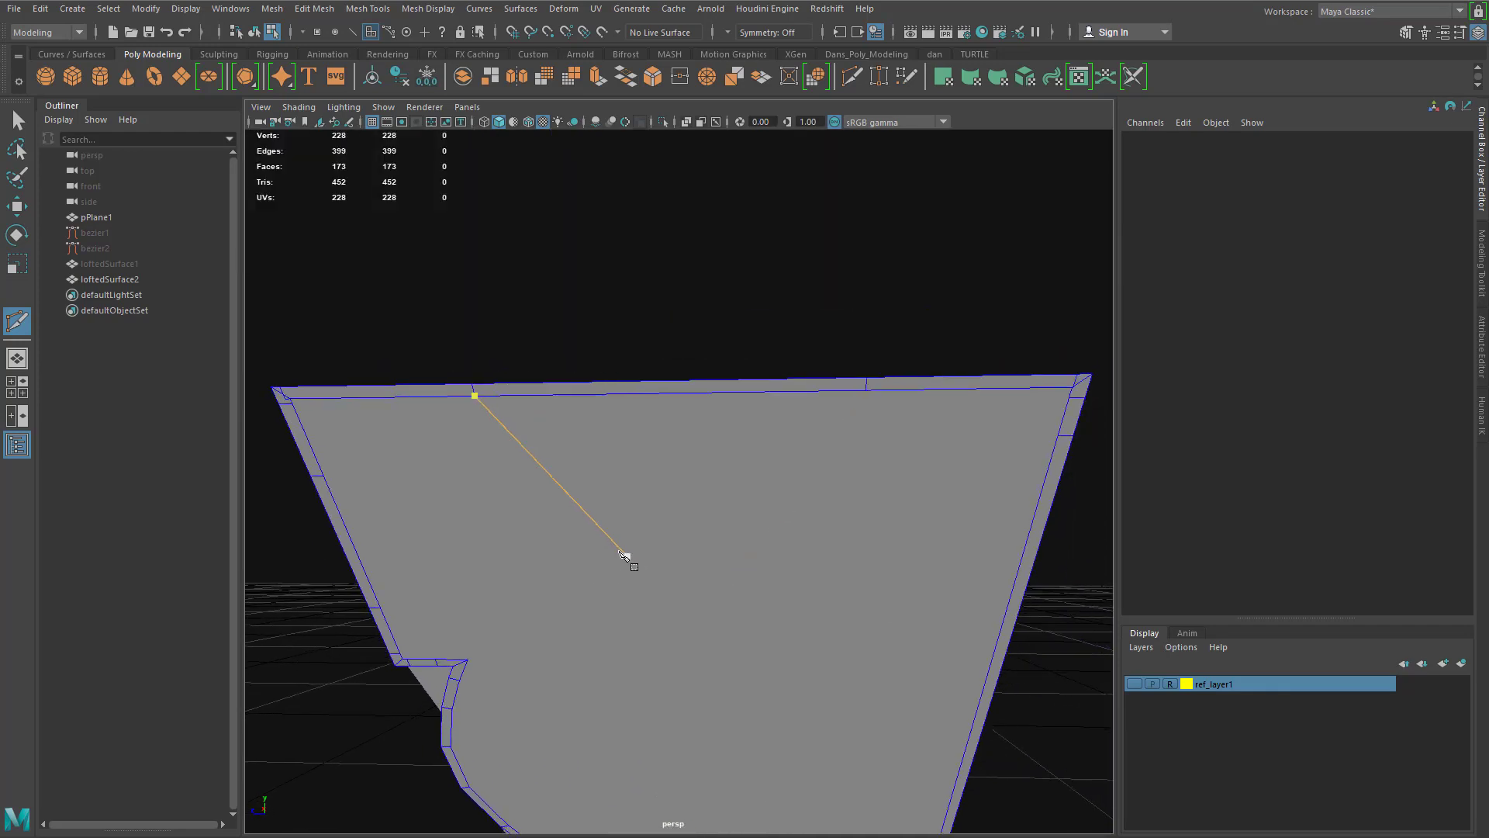
left_click(332, 476)
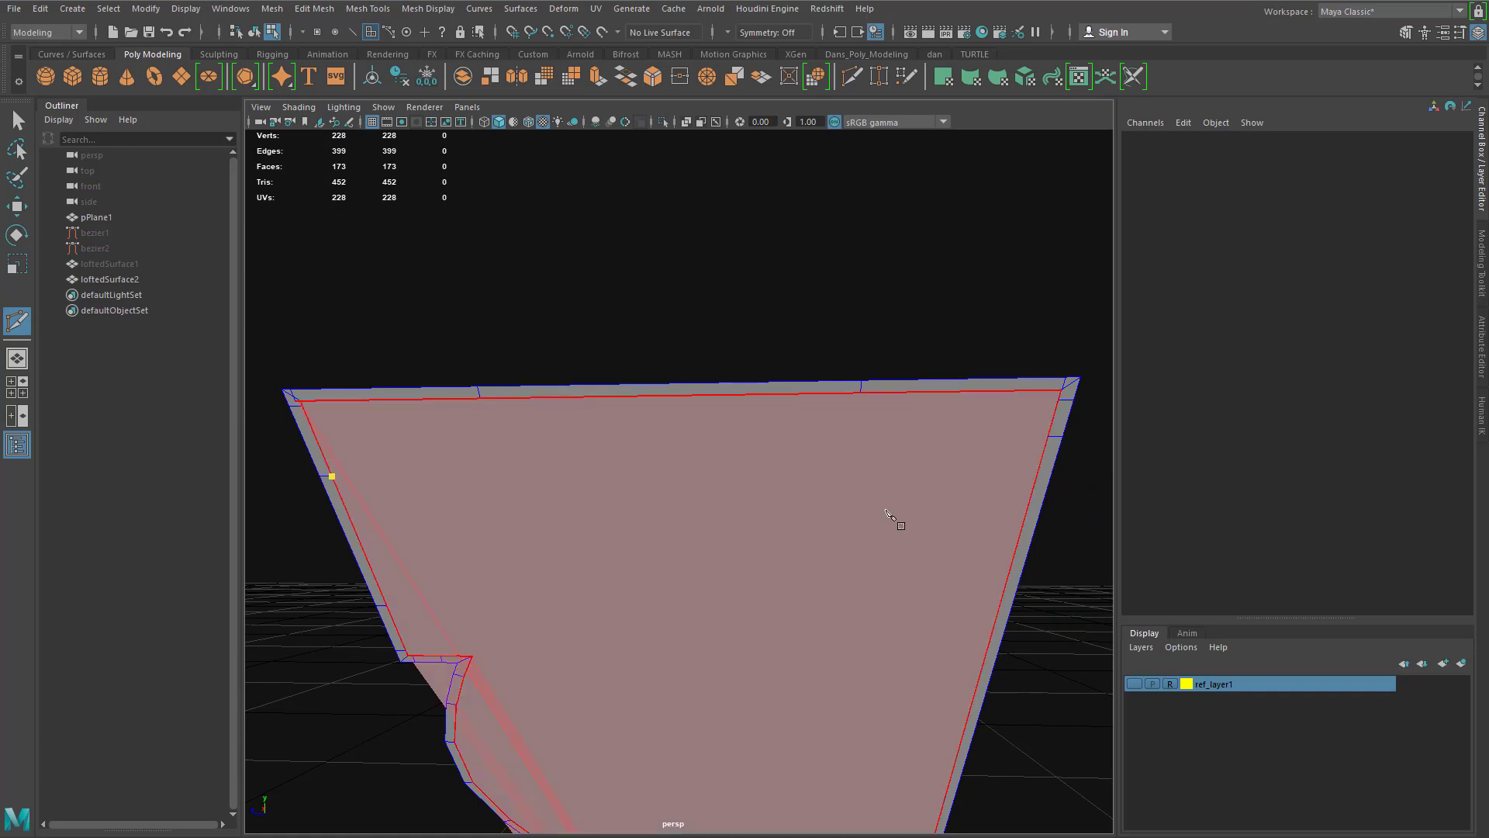
left_click(1048, 438)
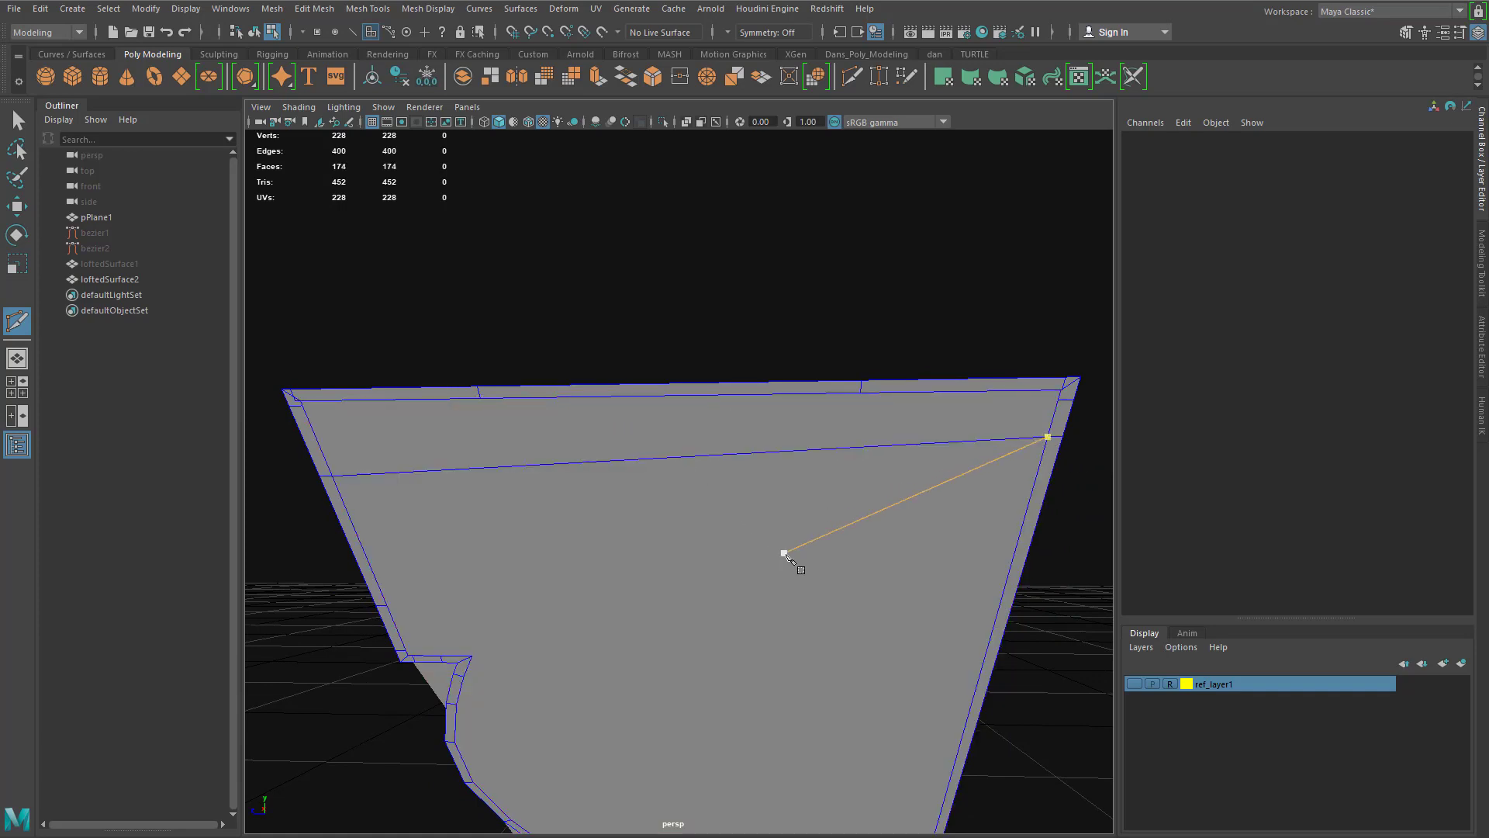
scroll(779, 553, "down", 3)
left_click_drag(737, 554, 747, 573, "alt")
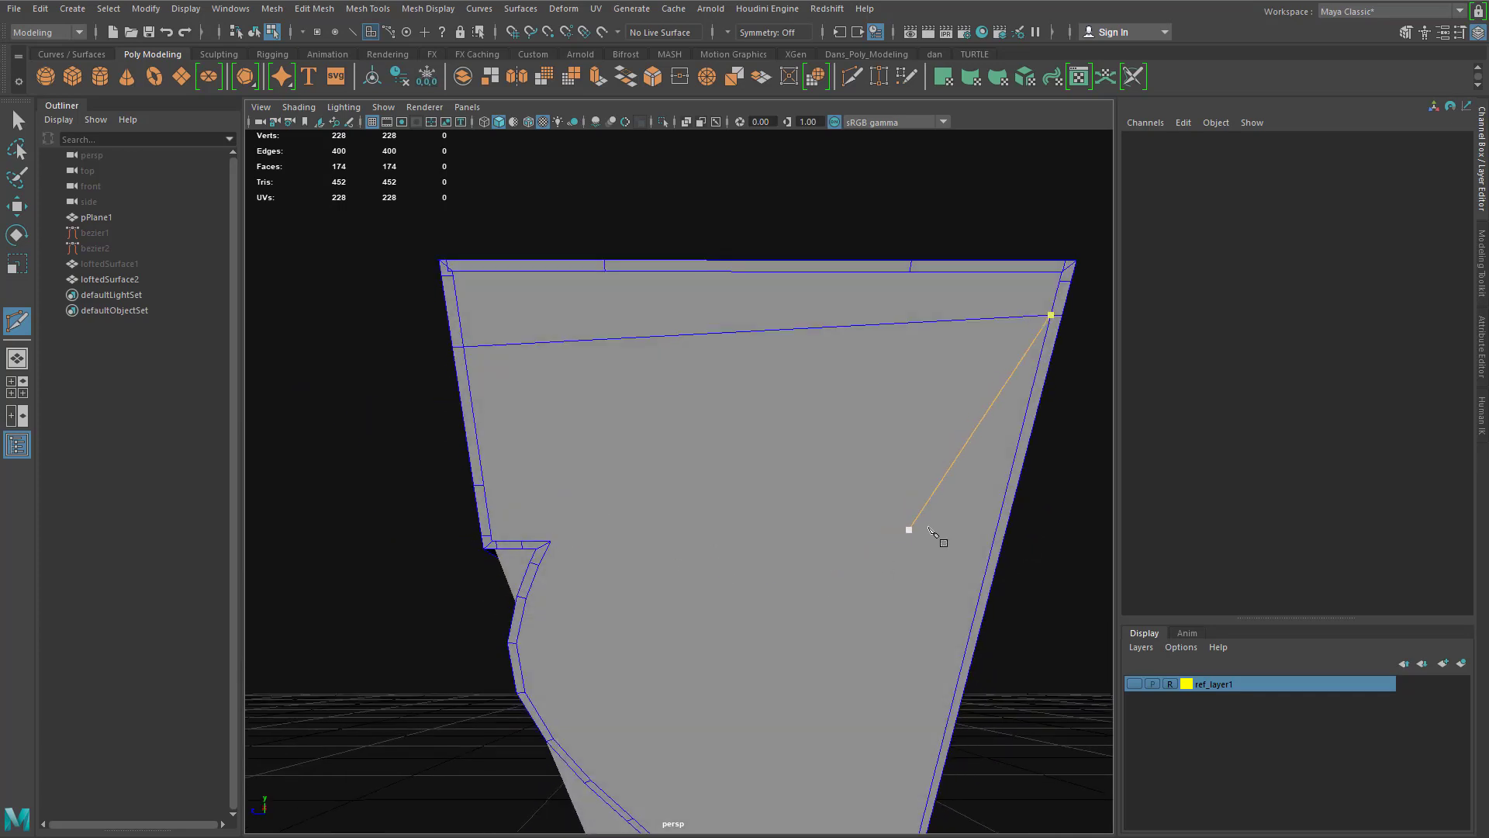
Step: Insert a second edge loop on the back, level with the vertex above the notch, and connect both with an edge across the cap
left_click(738, 633)
left_click(1010, 487)
left_click(484, 486)
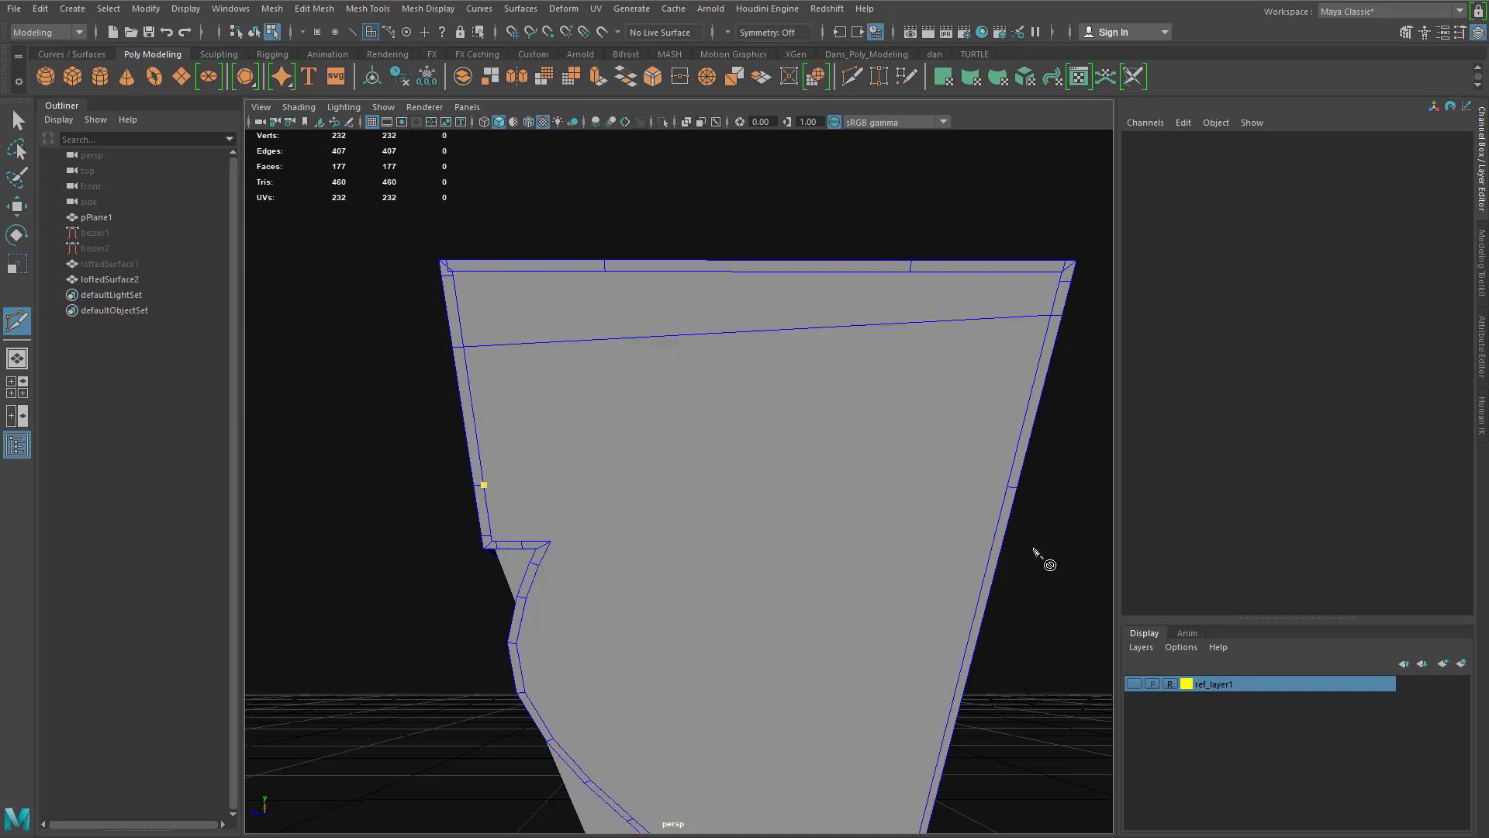
left_click(1007, 487)
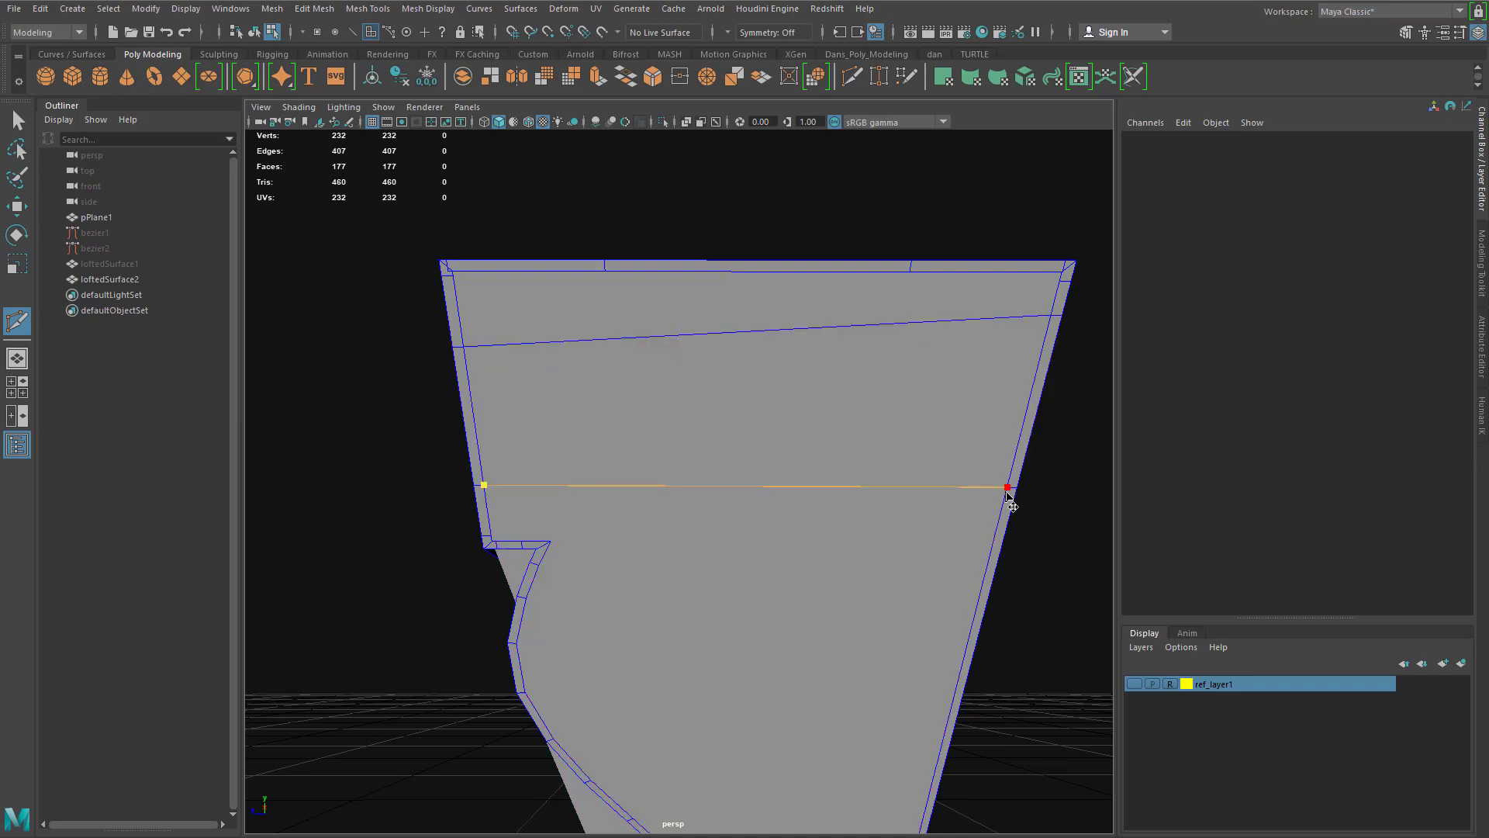
key("Return")
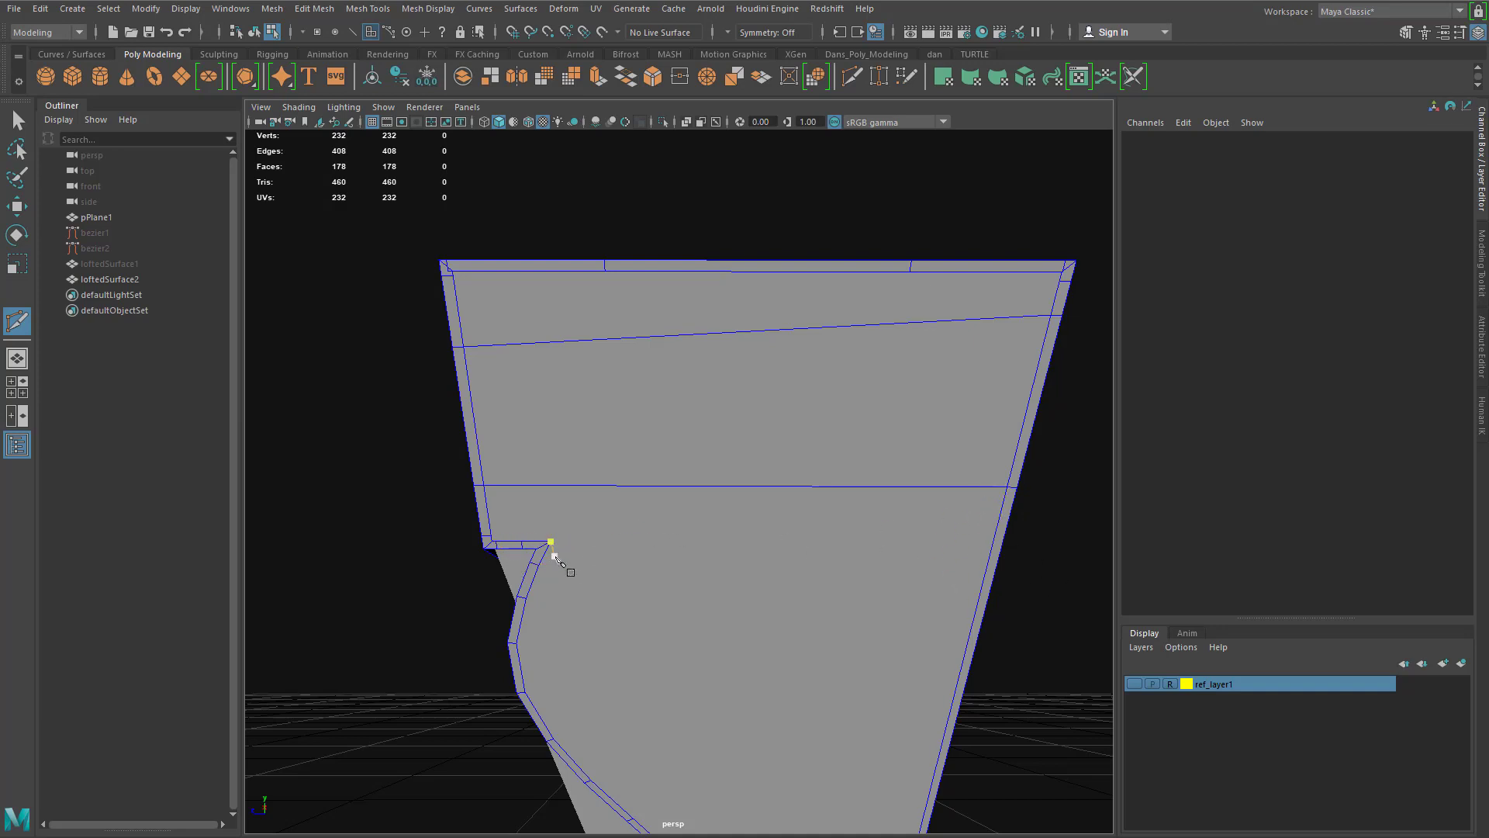
Step: Move the overlapping inner border vertex at the cap's upper front corner inward along the top edge, past the corner vertex
middle_click_drag(487, 323, 548, 388, "alt")
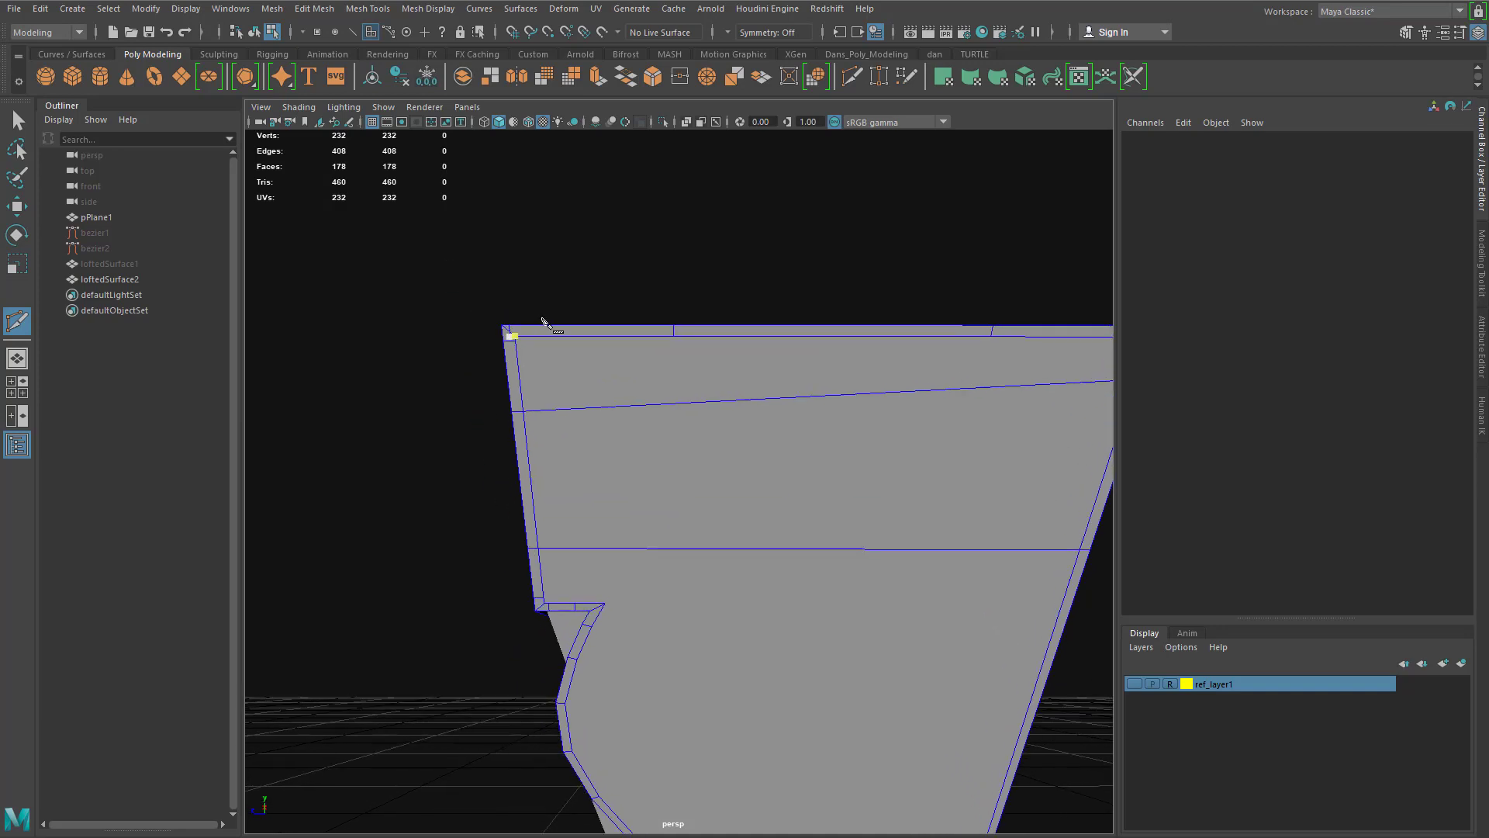
right_click_drag(543, 319, 704, 288, "alt")
middle_click_drag(434, 288, 513, 402, "alt")
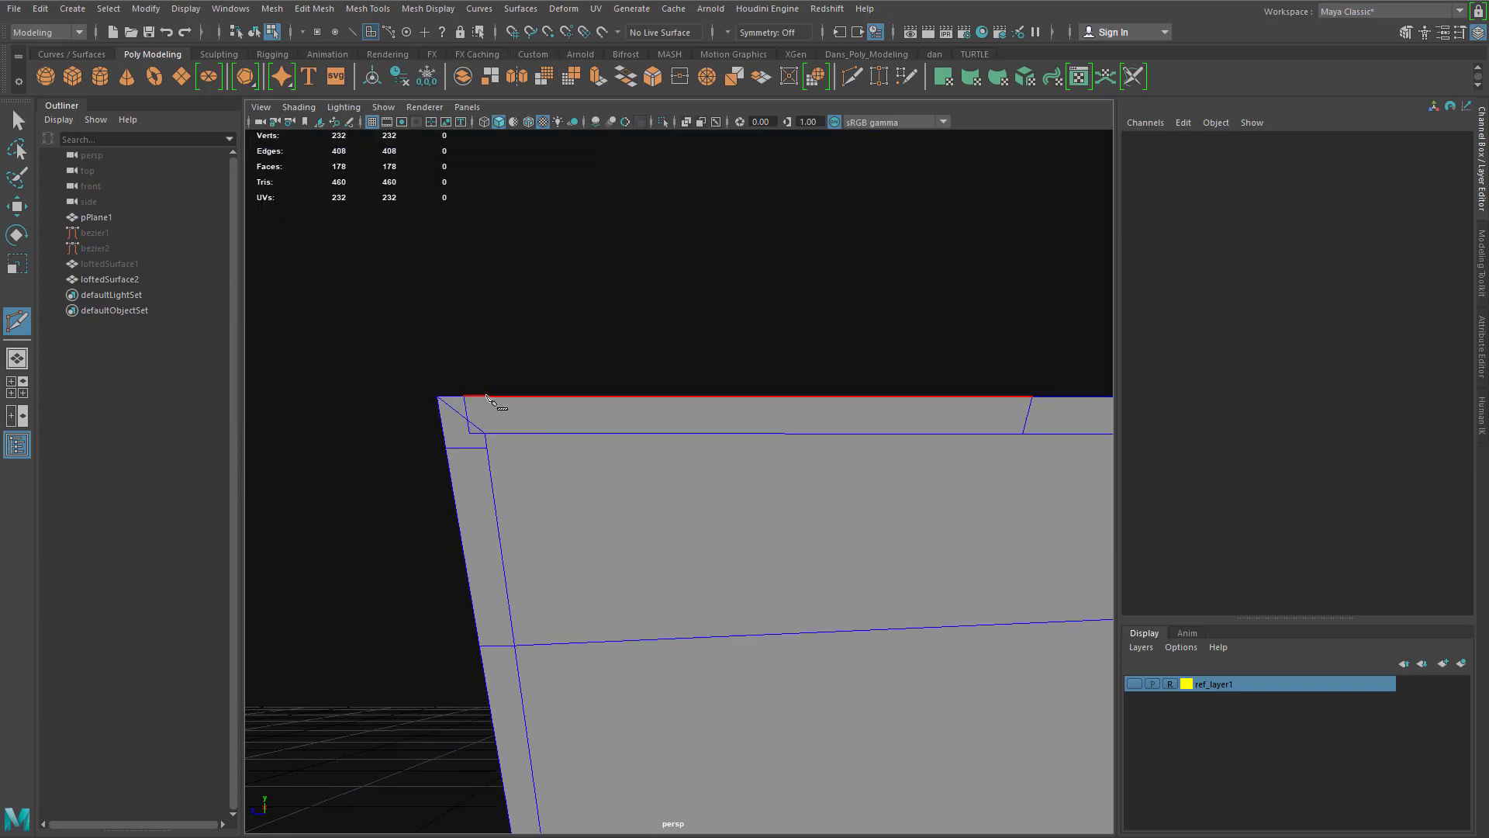
key("w")
right_click_drag(477, 431, 401, 432)
left_click(470, 433)
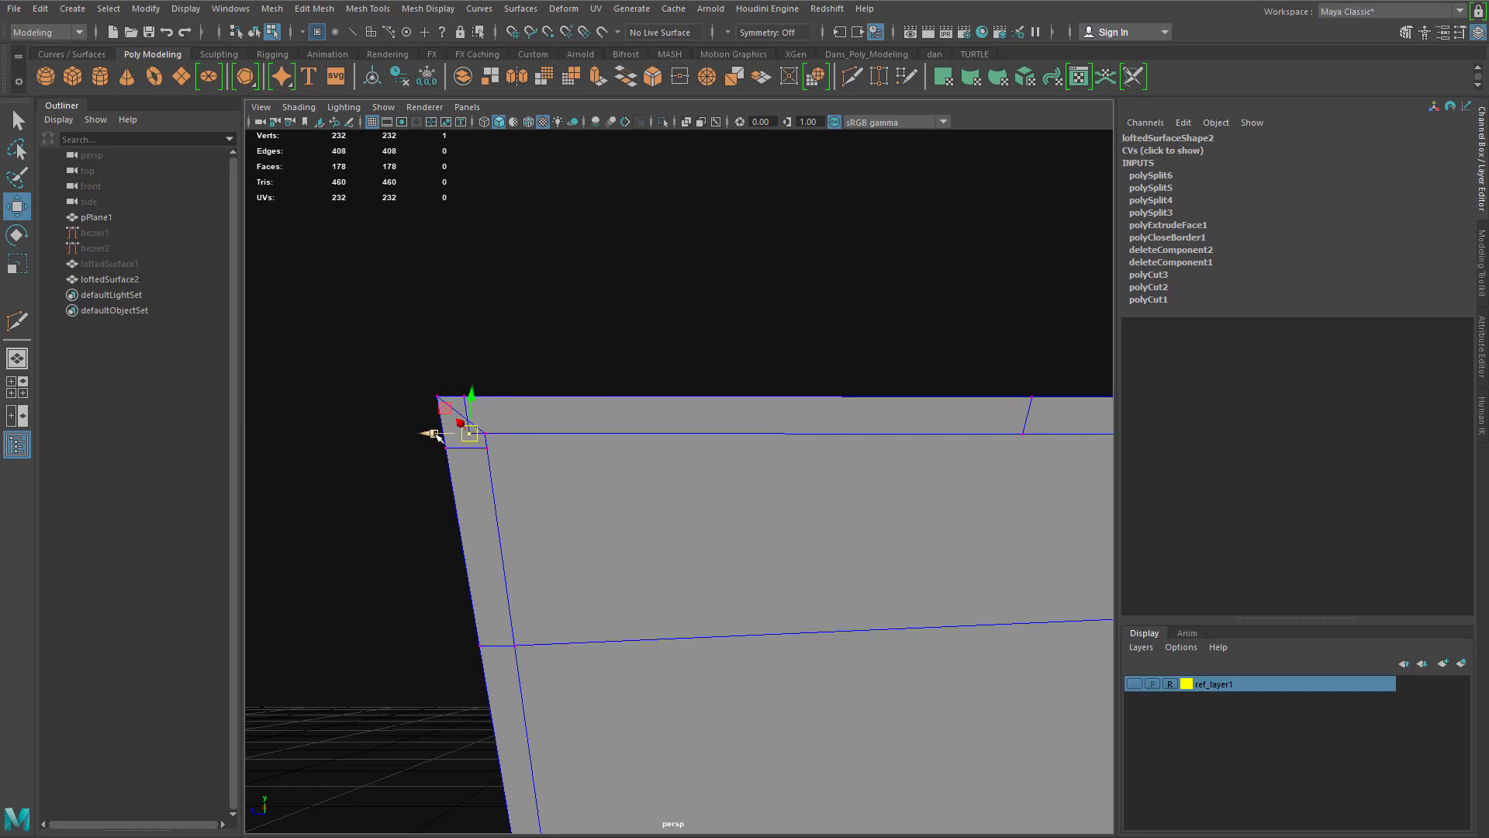
left_click_drag(434, 434, 475, 432)
Step: Examine the inset border vertices from the cap's upper front corner down to the notch below it
middle_click_drag(599, 579, 598, 544, "alt")
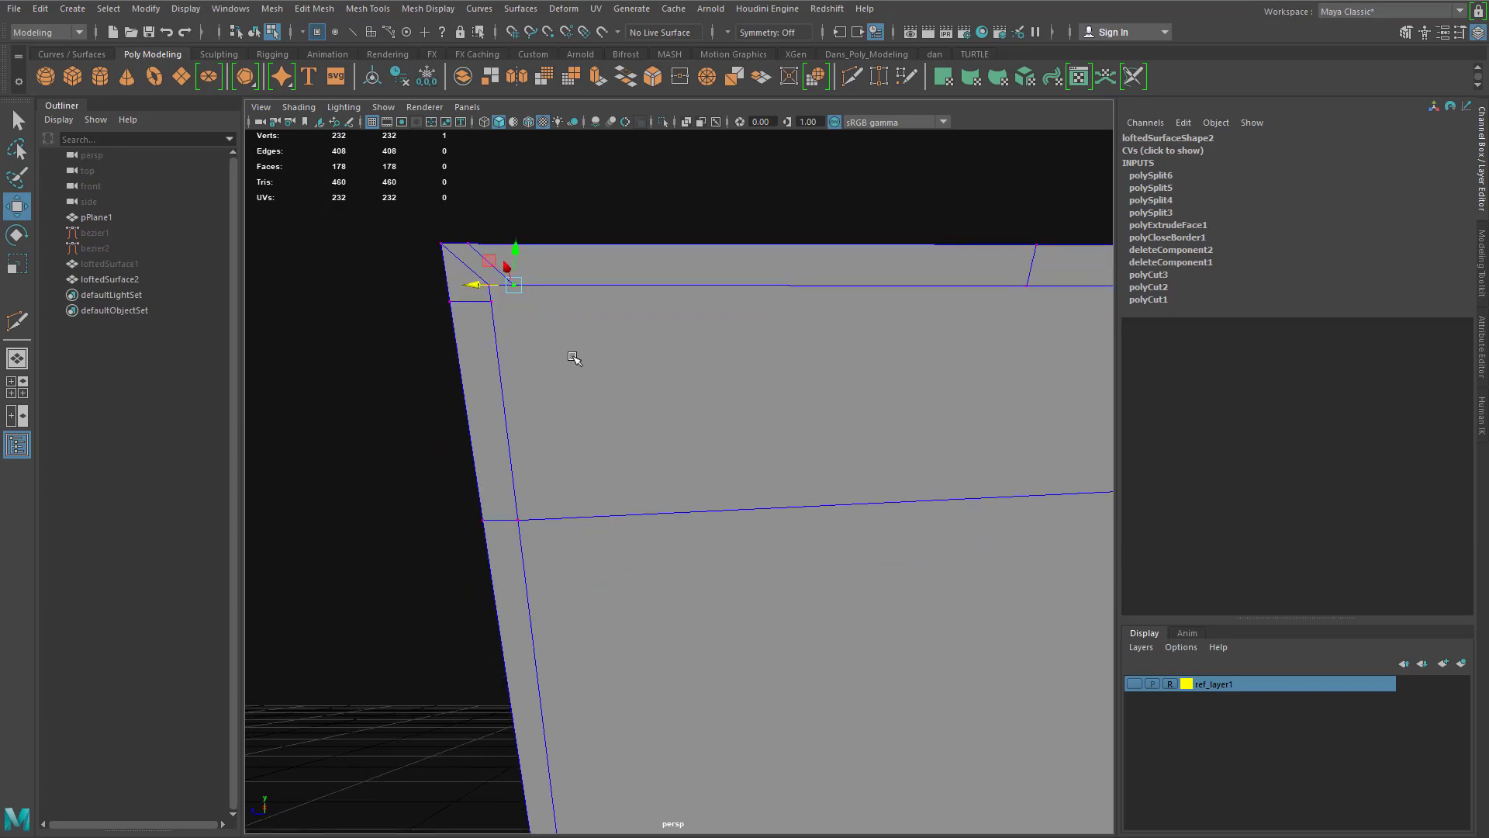
middle_click_drag(618, 384, 598, 389, "alt")
right_click_drag(598, 388, 515, 423, "alt")
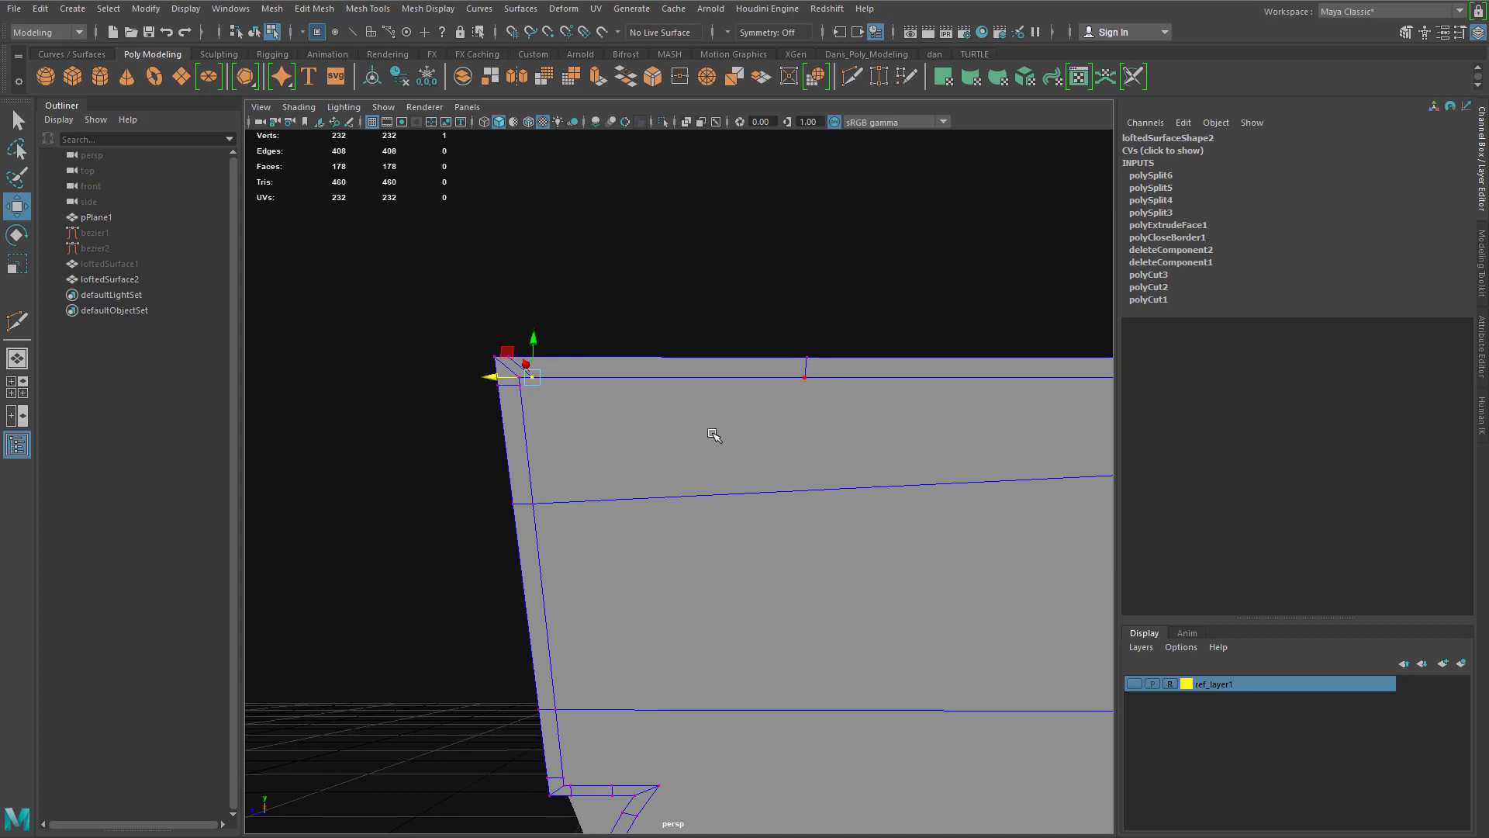
middle_click_drag(713, 434, 639, 434, "alt")
right_click_drag(728, 458, 622, 479, "alt")
left_click_drag(567, 644, 667, 536, "alt")
right_click_drag(595, 583, 591, 581, "alt")
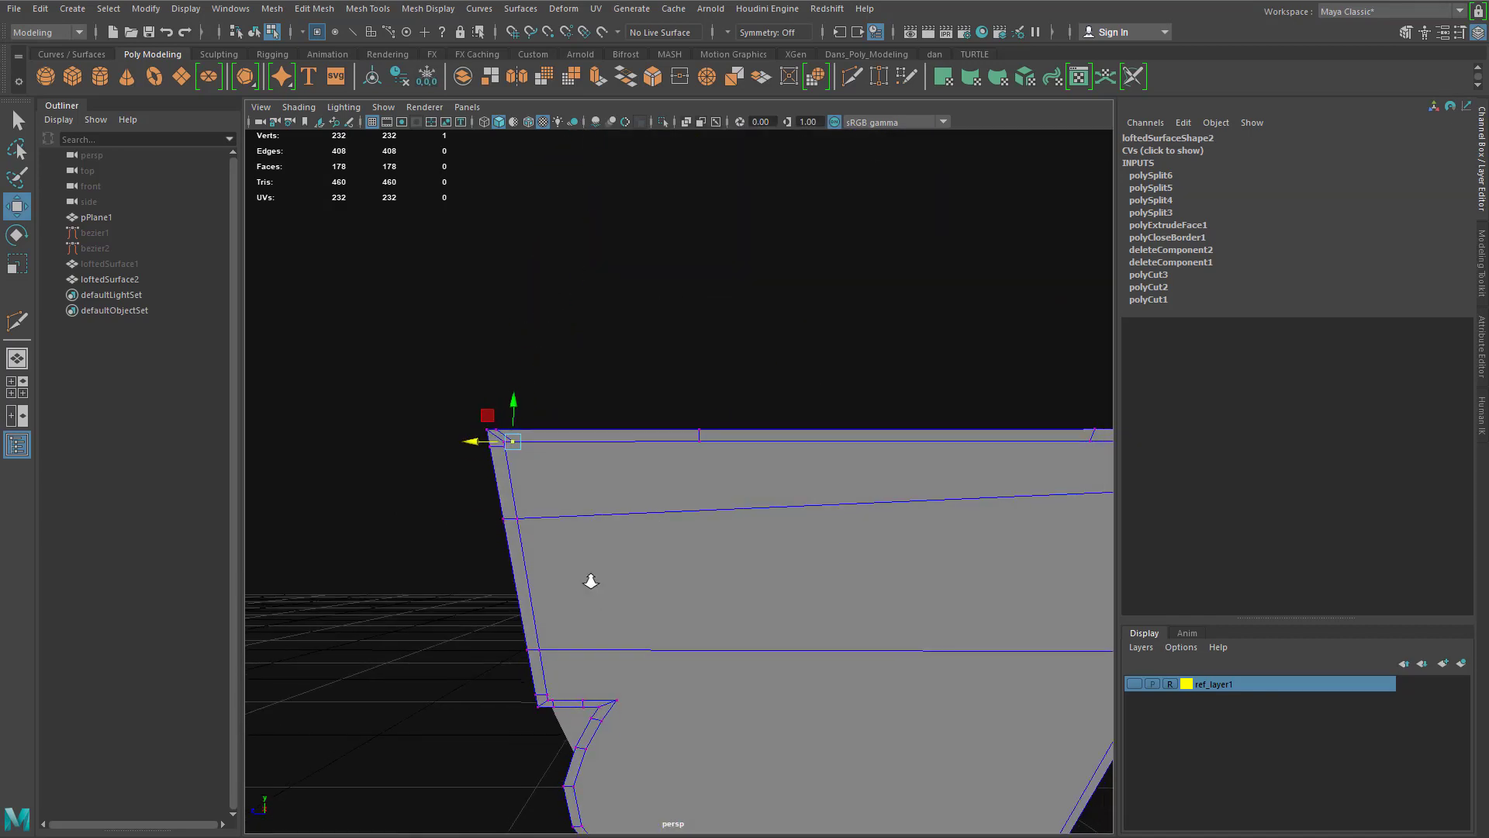
middle_click_drag(594, 582, 601, 507, "alt")
right_click_drag(620, 533, 668, 507, "alt")
middle_click_drag(668, 507, 668, 539, "alt")
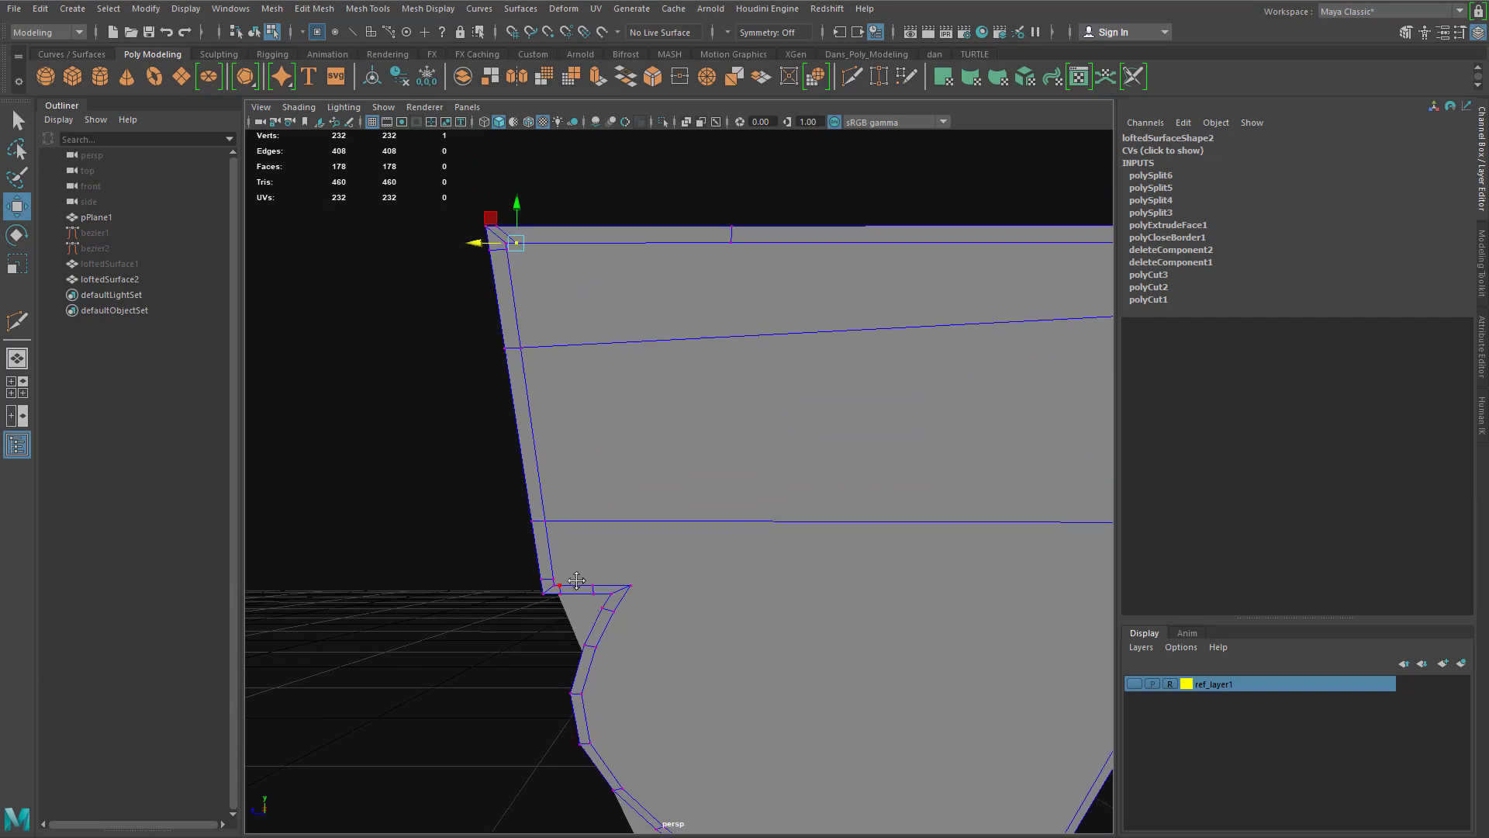
Step: Cut an edge down the cap from the relocated upper front border vertex to the inner border vertex at the notch's outer corner
scroll(585, 584, "up", 3)
scroll(585, 585, "down", 3)
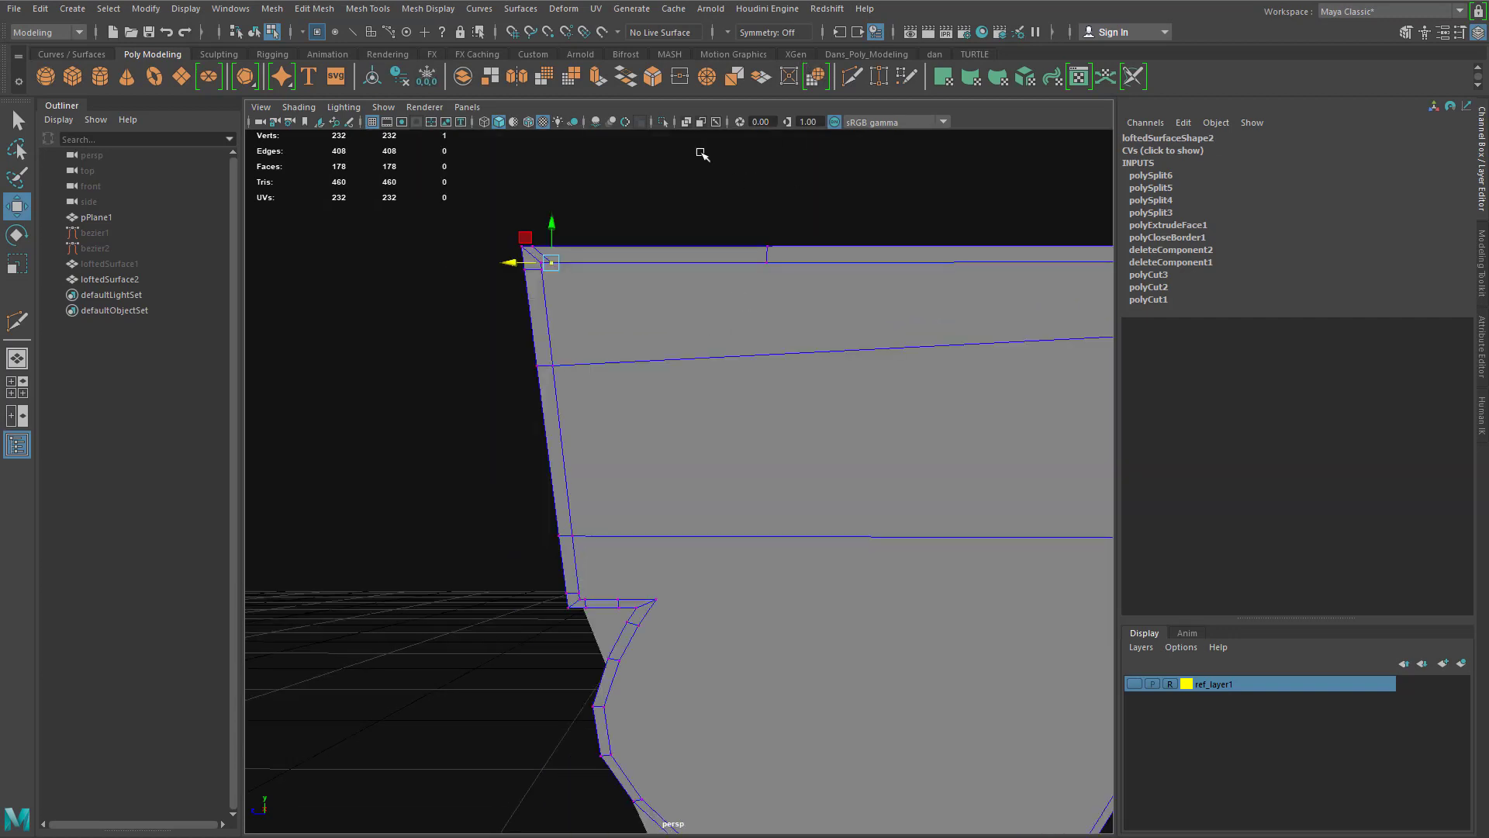
key("y")
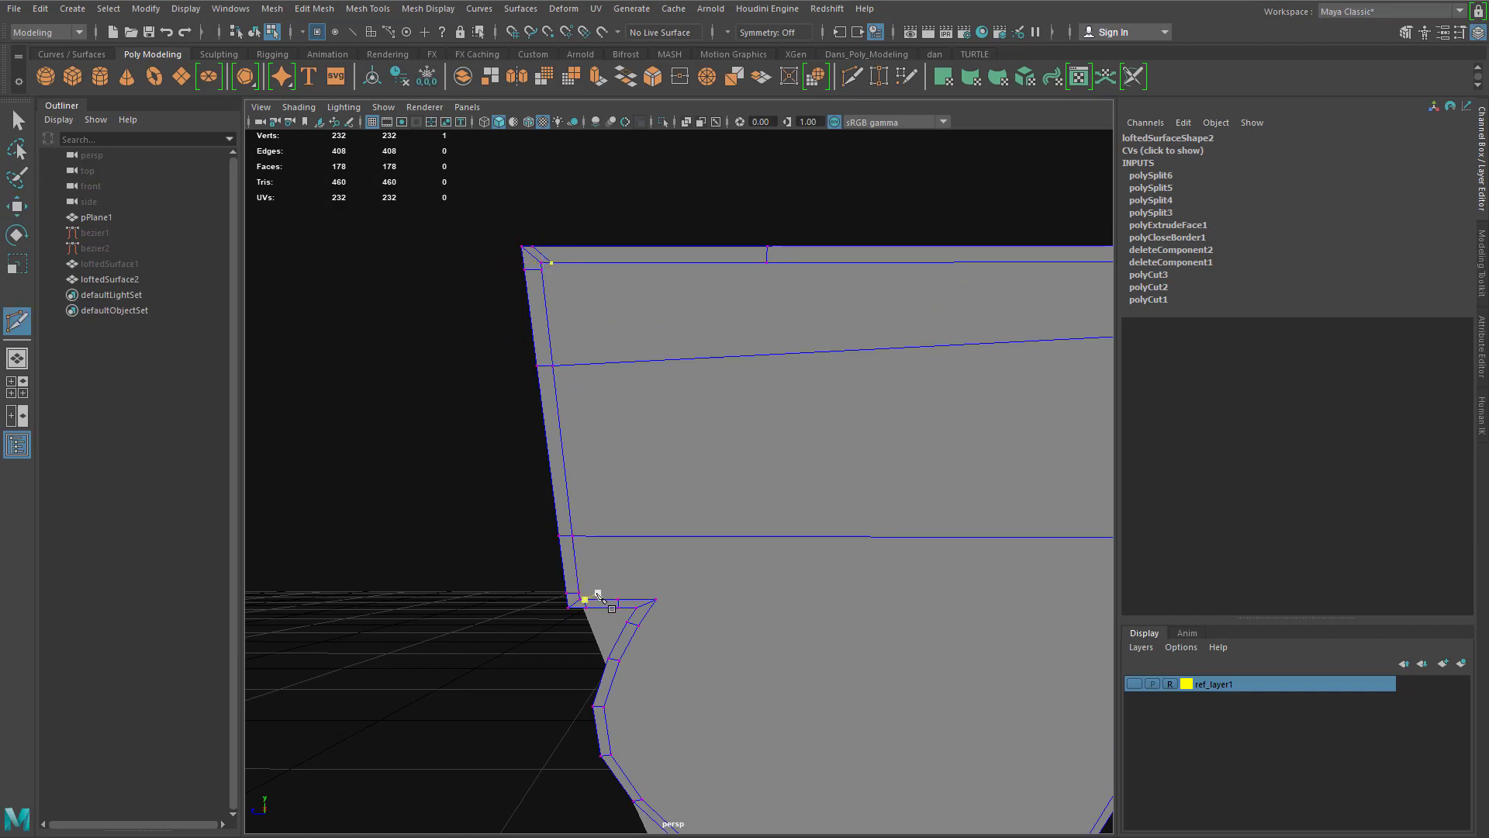
scroll(591, 601, "up", 1)
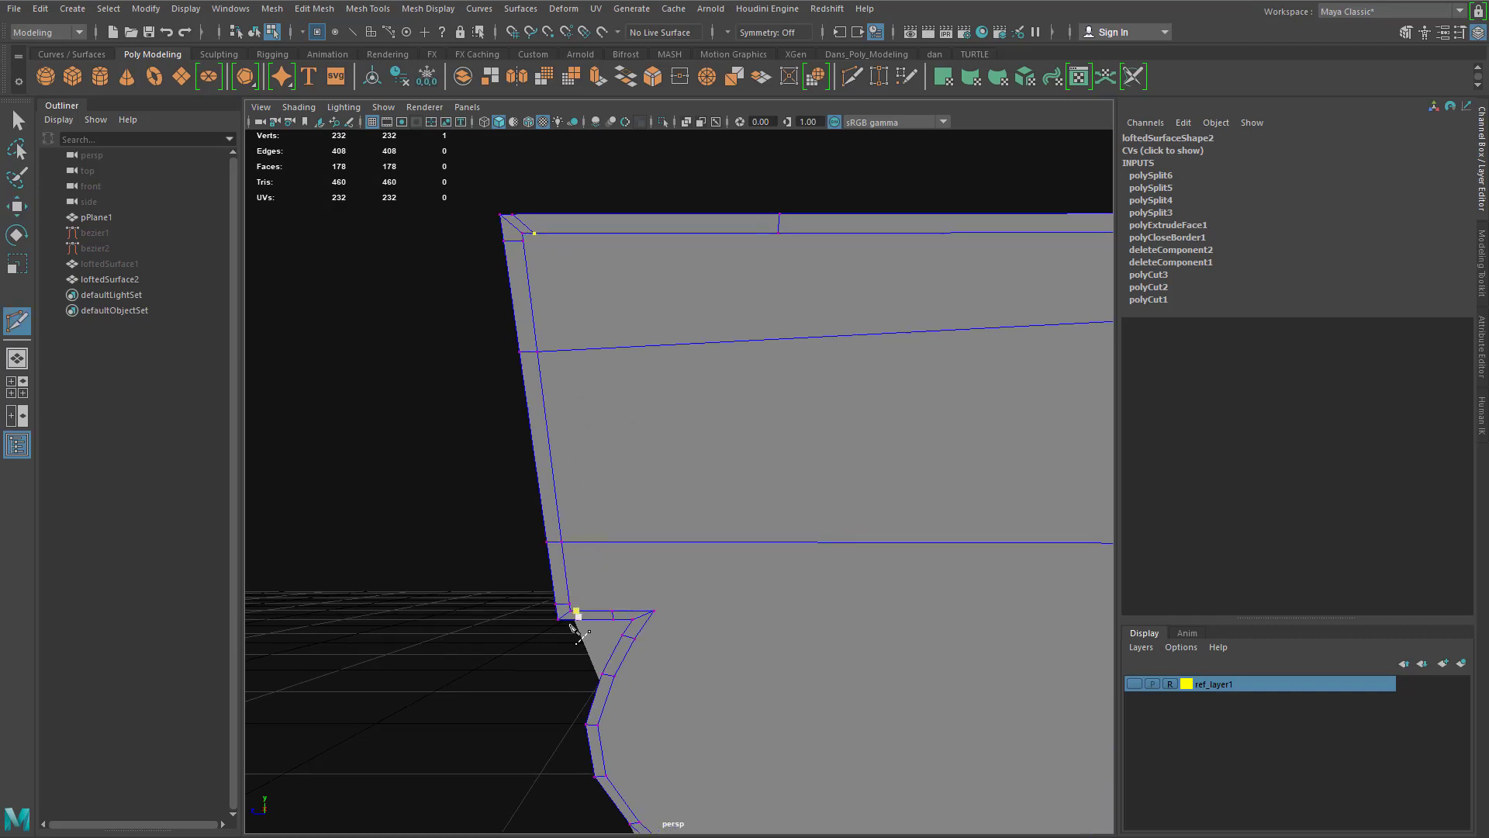
middle_click_drag(576, 597, 622, 590, "alt")
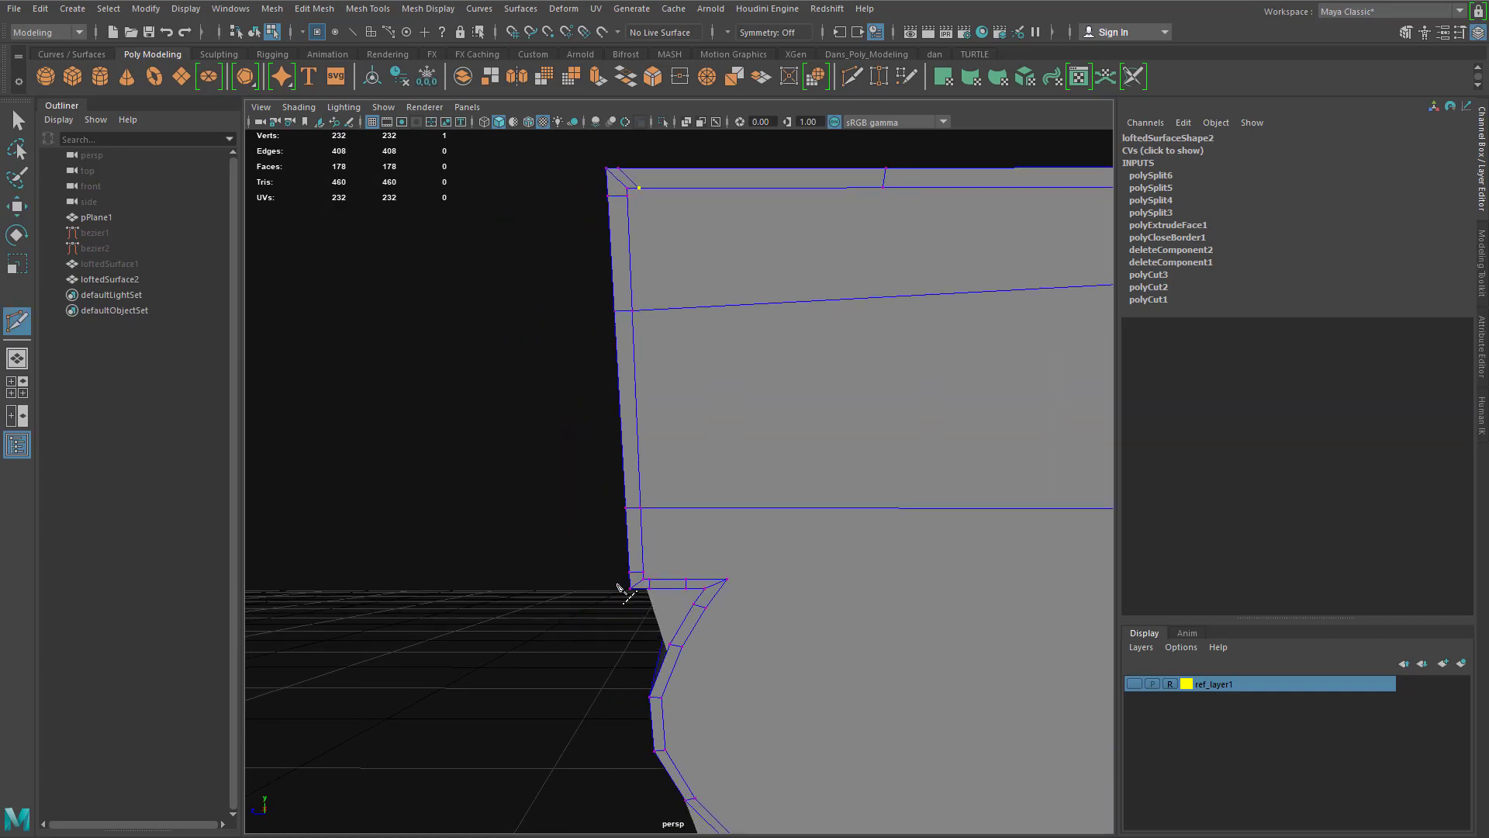
scroll(649, 582, "up", 2)
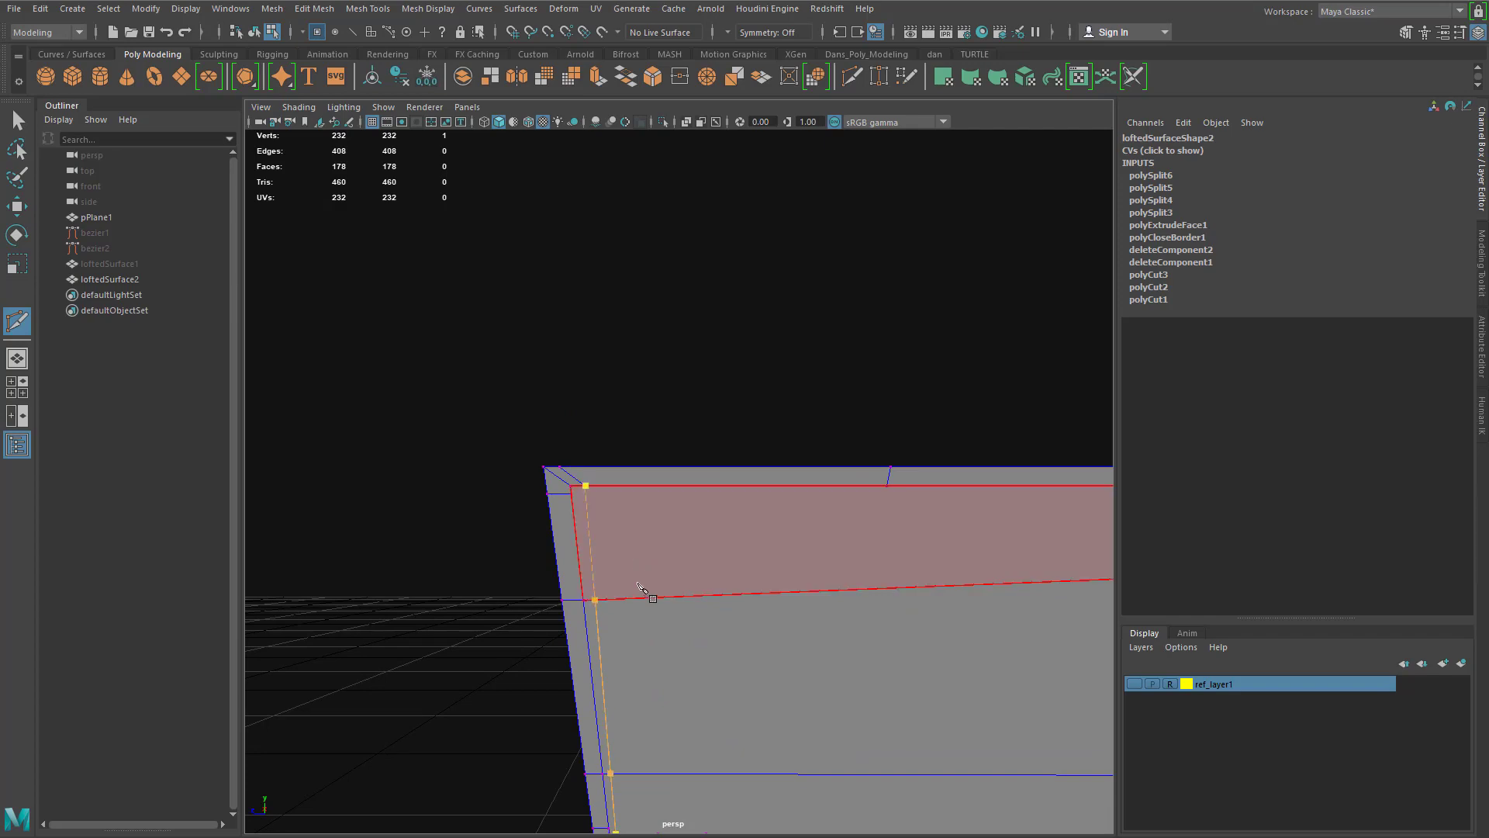
left_click_drag(583, 490, 724, 486, "alt")
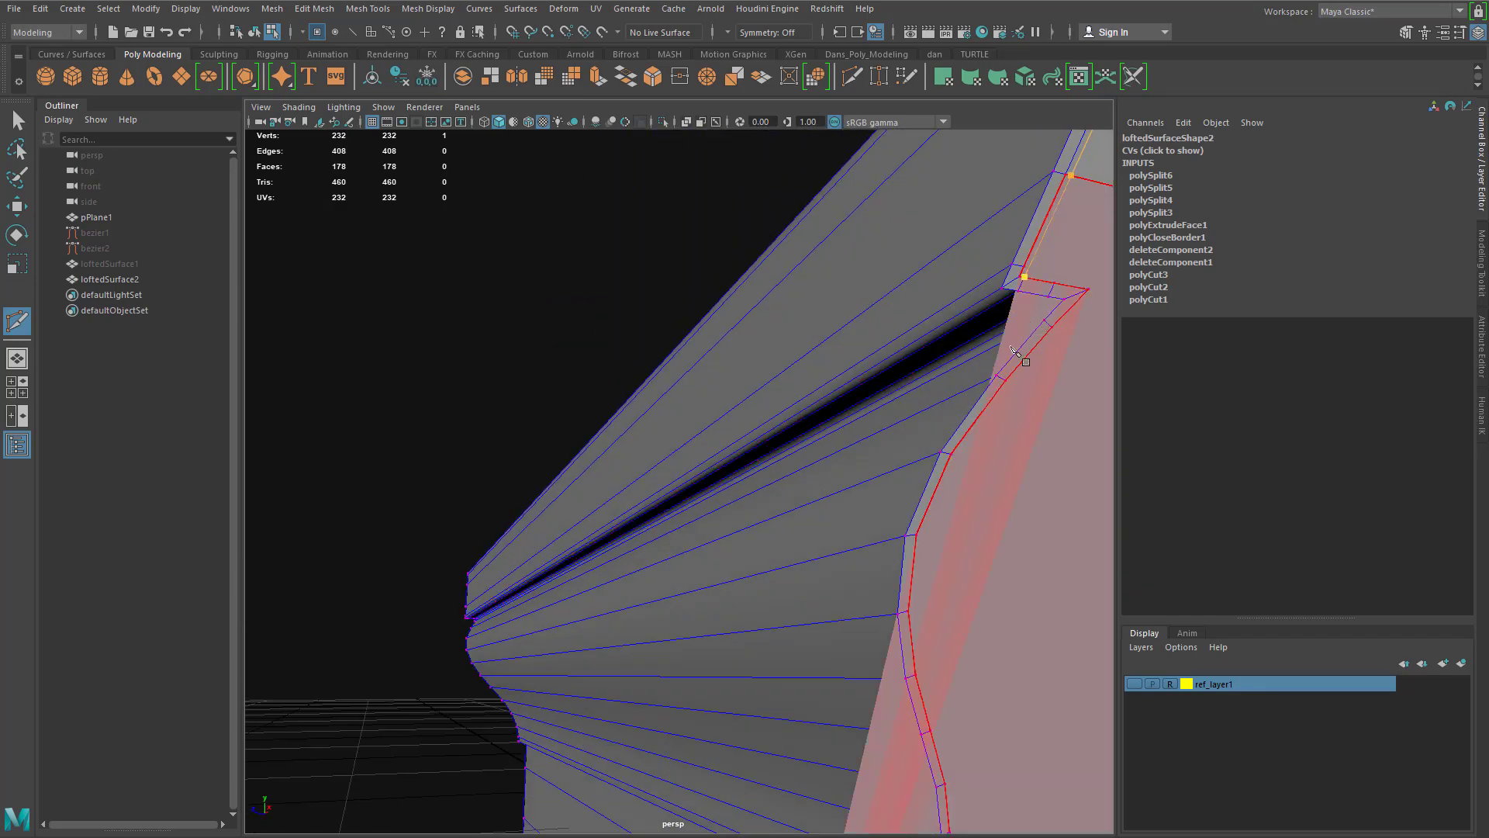
left_click_drag(1016, 353, 667, 595, "alt")
key("Return")
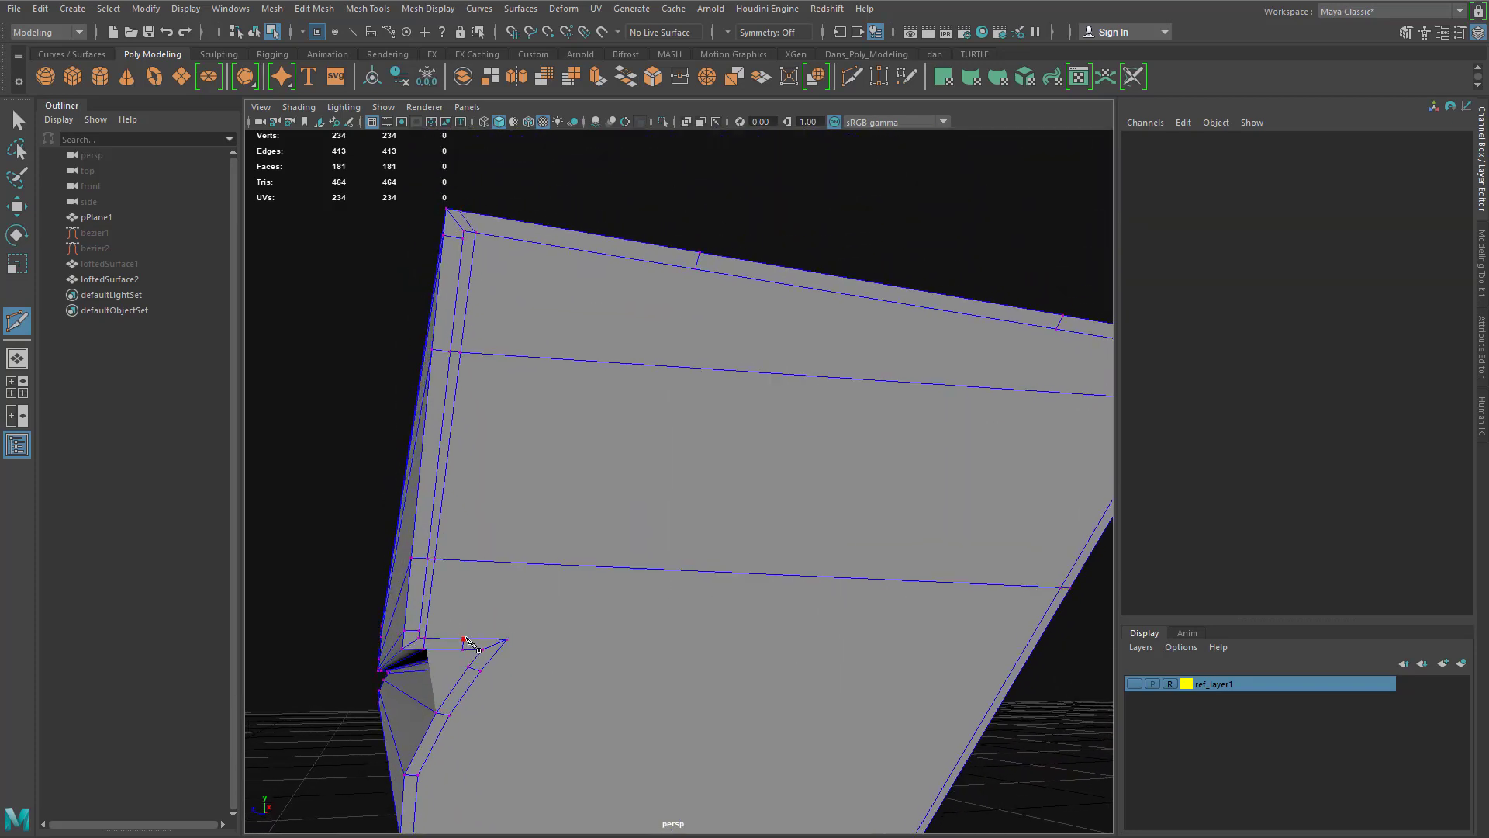
Step: Cut an edge from the middle vertex on the notch's upper border to the nearest inner border vertex along the cap's top edge
left_click(464, 639)
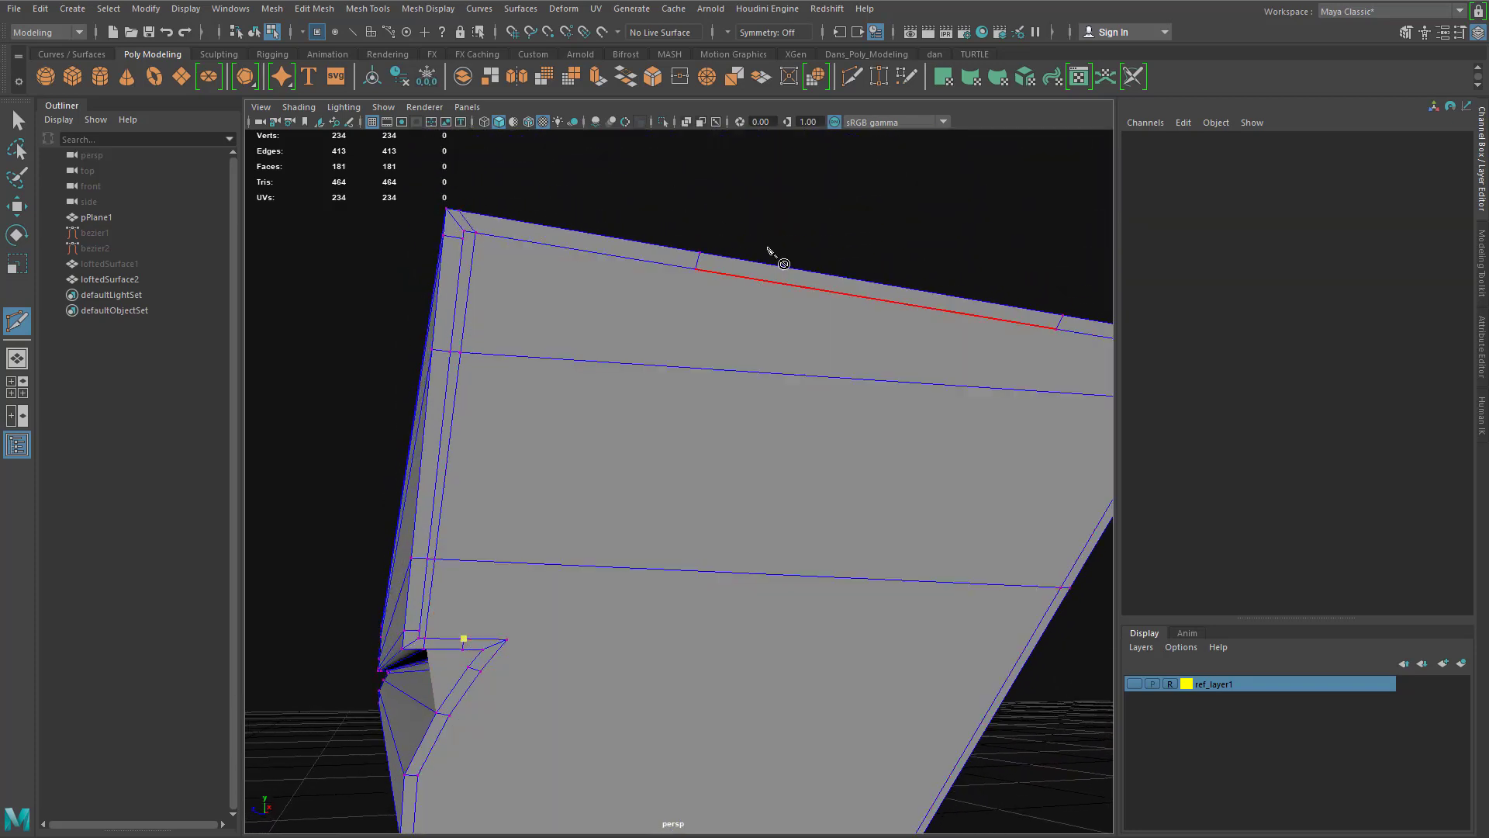
left_click(696, 269)
key("Return")
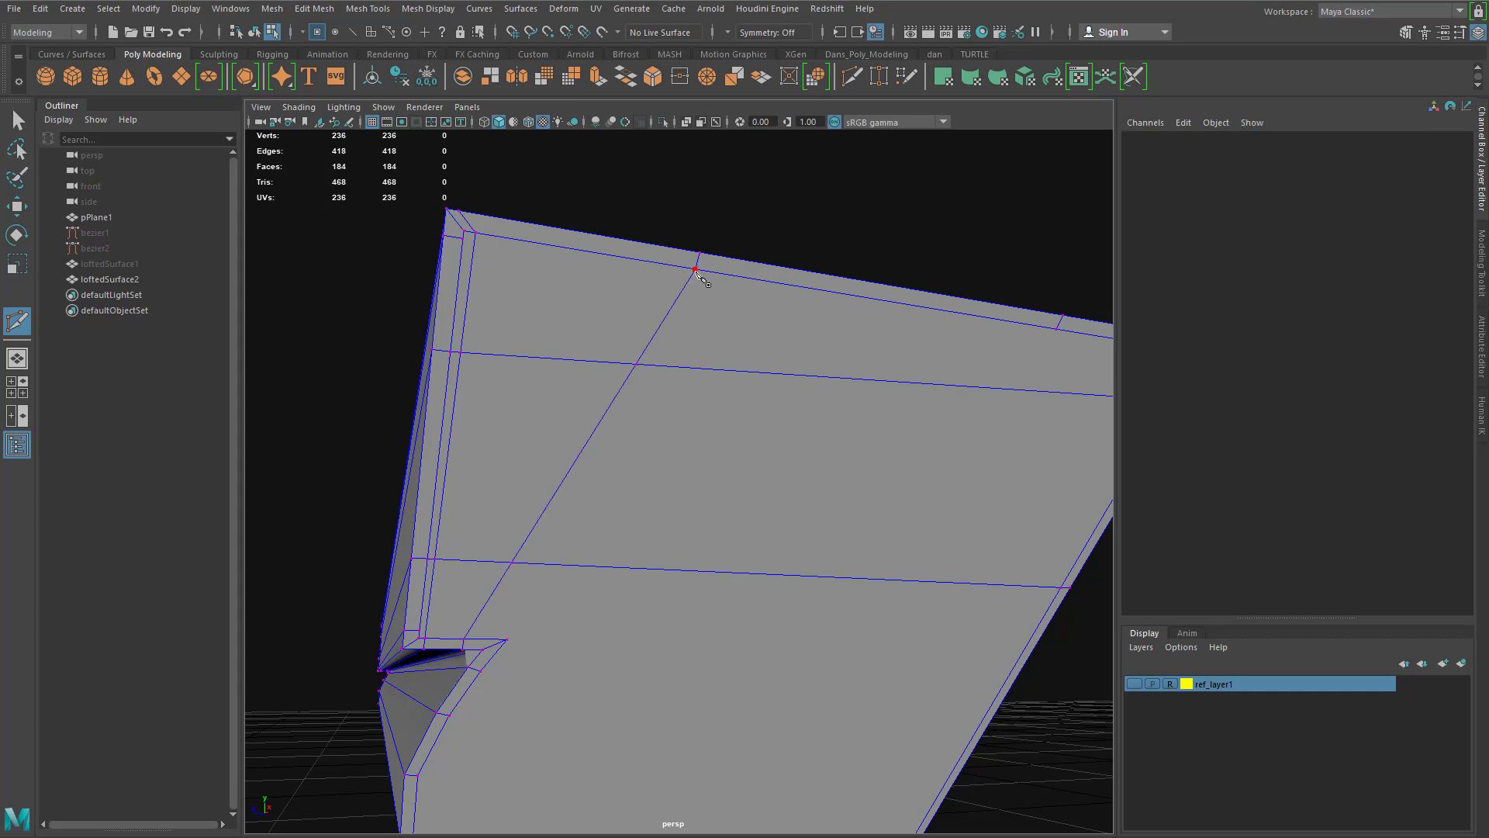
Step: Cut an edge from the notch's innermost tip vertex to the second inner border vertex along the cap's top edge
middle_click_drag(541, 626, 504, 626, "alt")
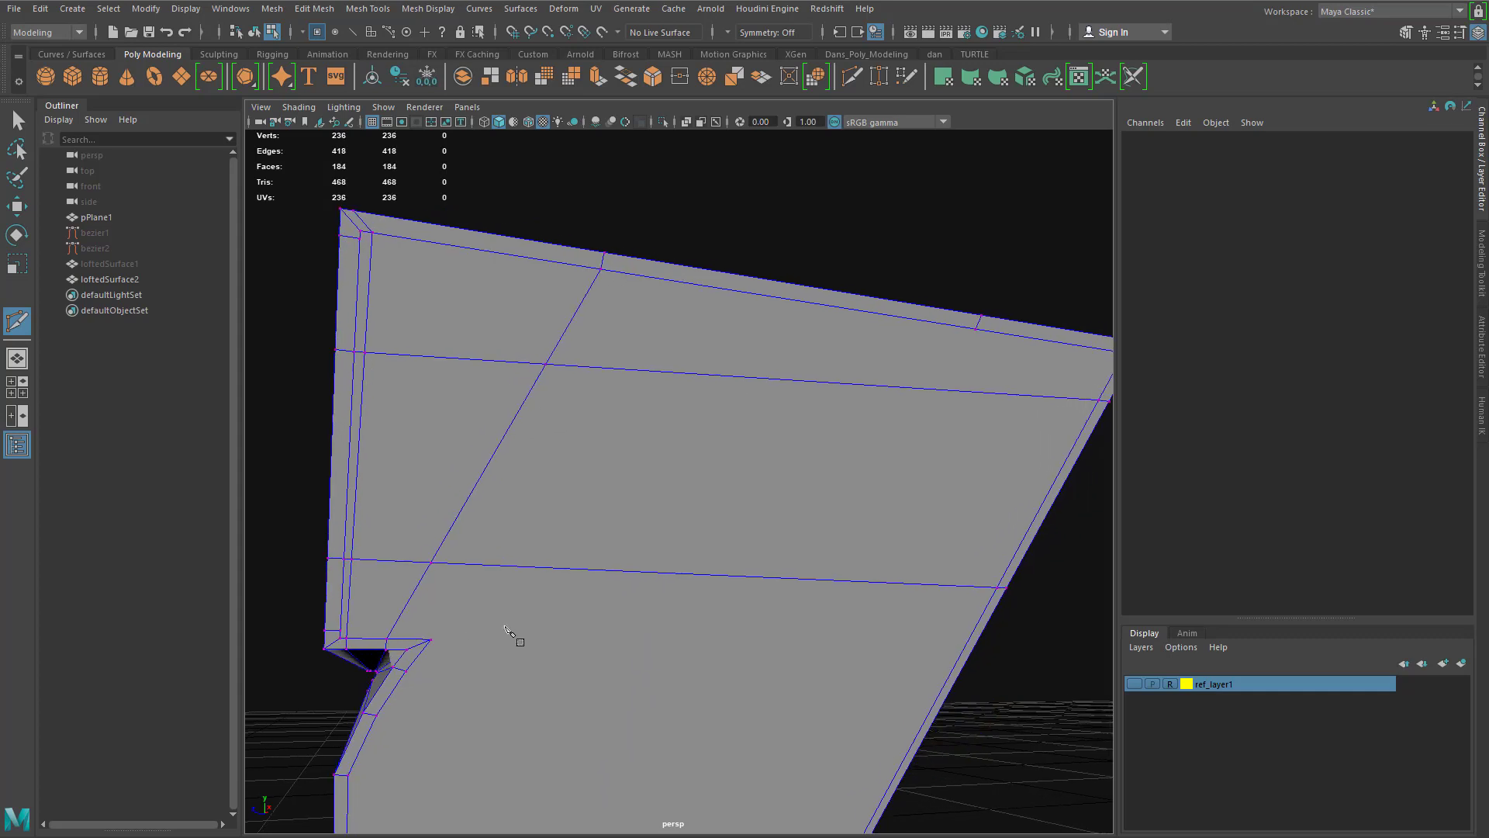
left_click(431, 640)
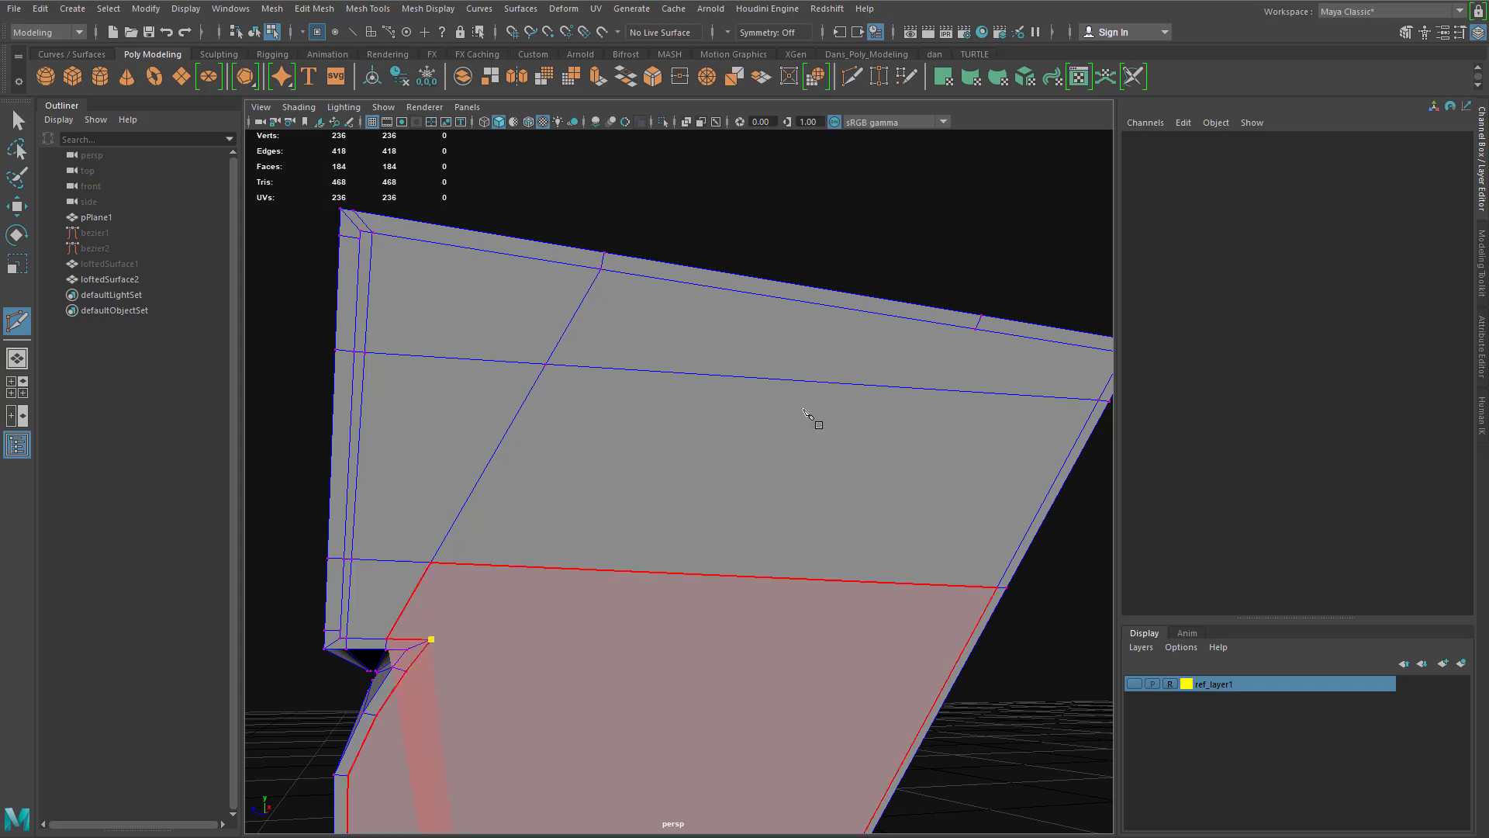
left_click(976, 330)
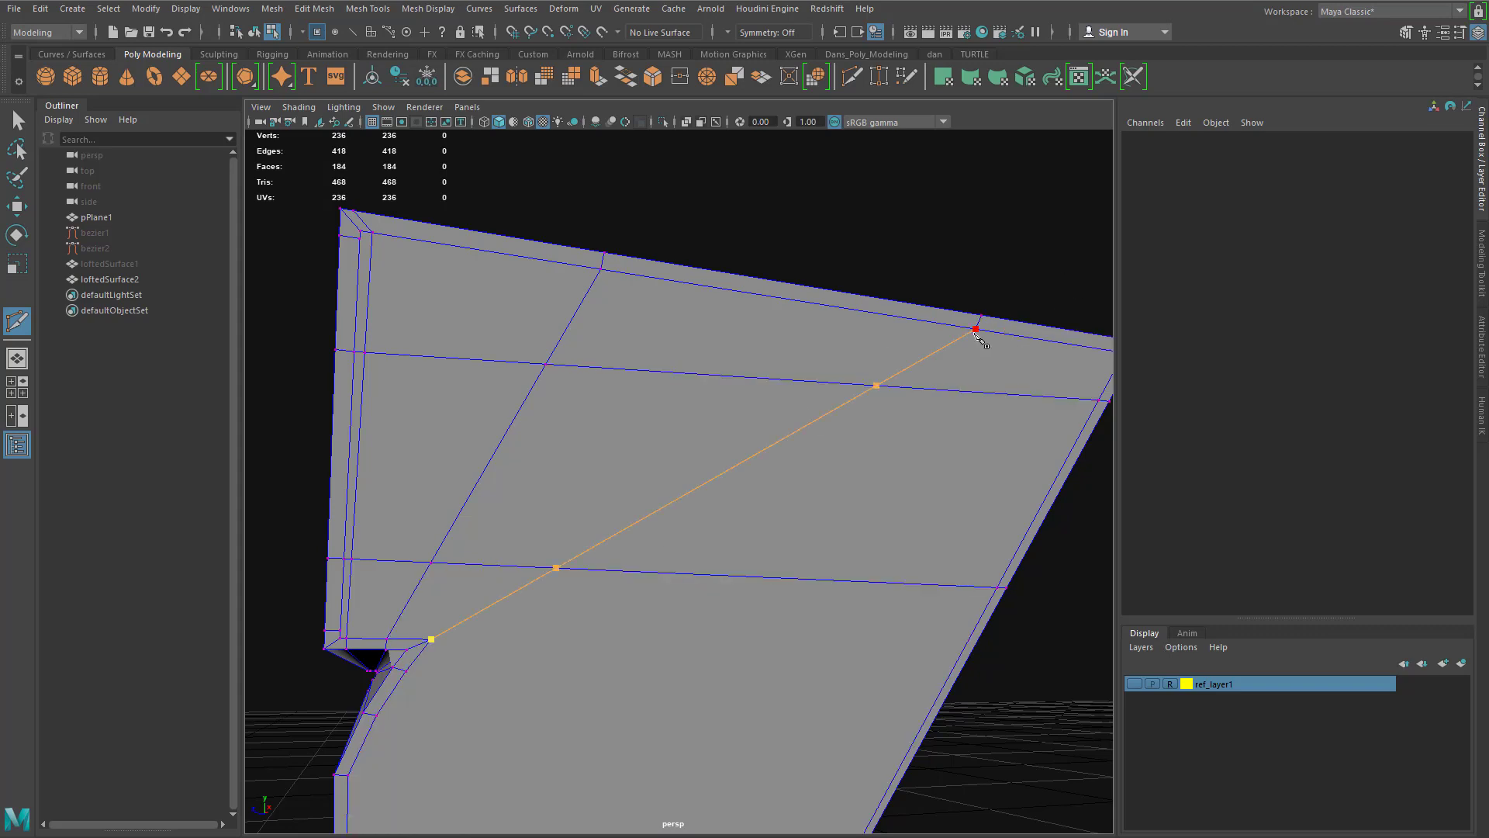
key("Return")
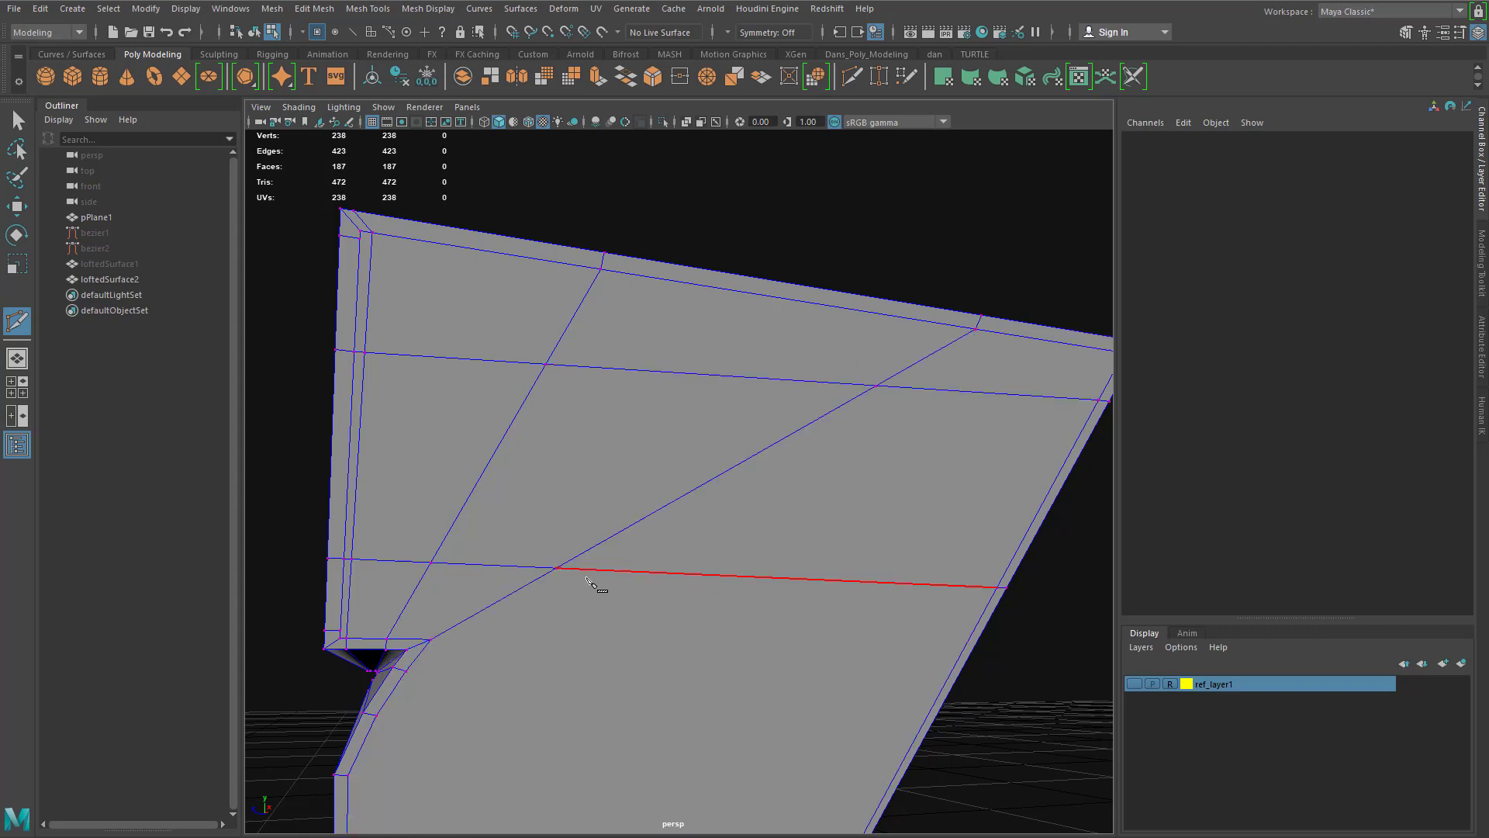
Step: Insert an edge loop on the back near the notch's level and connect it across the cap to the border vertex just above the notch corner
mouse_move(598, 588)
left_mouse_down("alt")
mouse_move(602, 602)
mouse_move(613, 592)
left_mouse_up("alt")
mouse_move(663, 572)
middle_mouse_down("alt")
mouse_move(646, 433)
mouse_move(586, 476)
middle_mouse_up("alt")
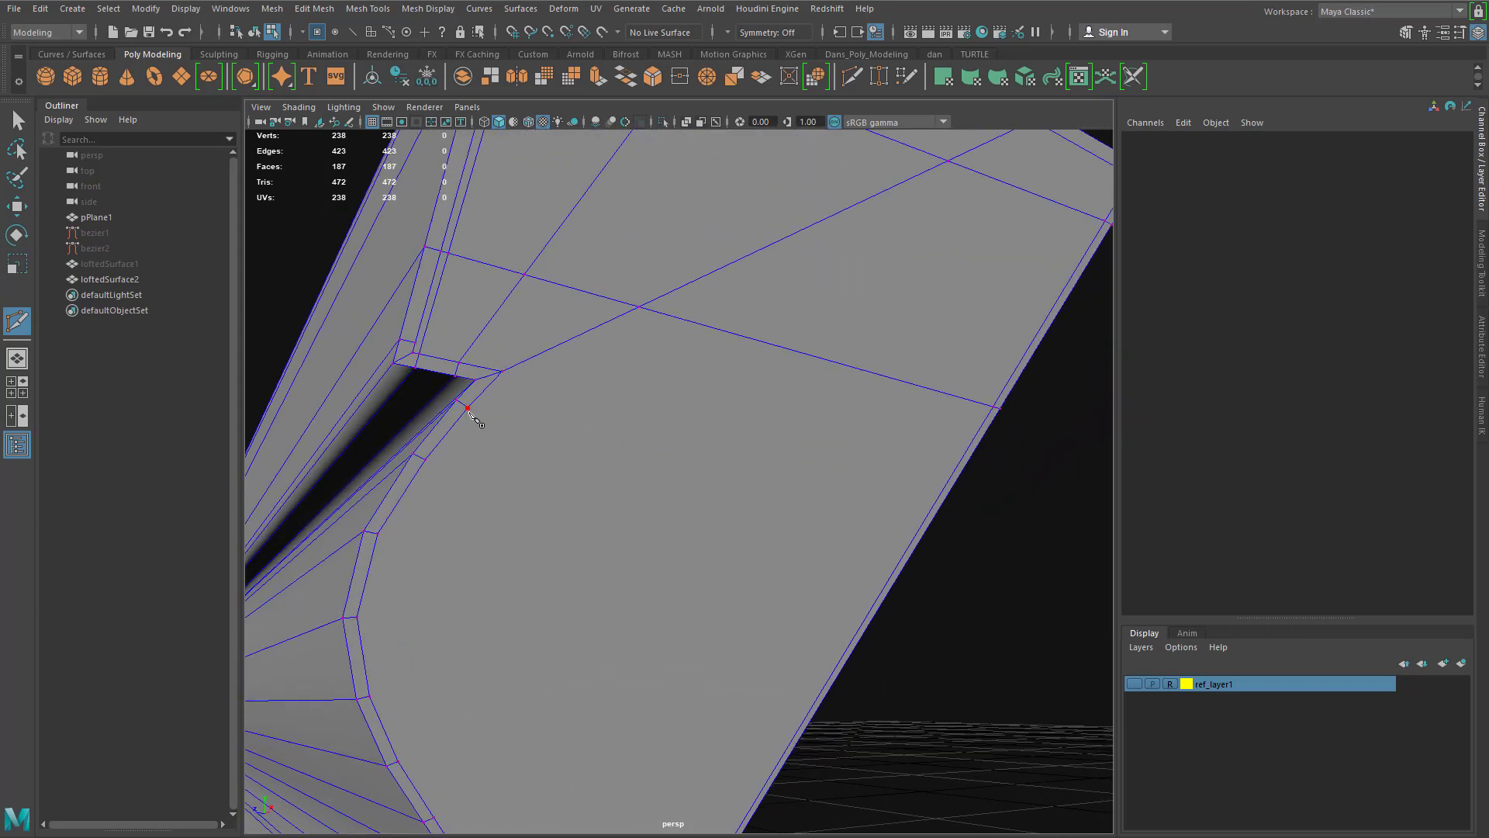
middle_click_drag(511, 428, 542, 489, "alt")
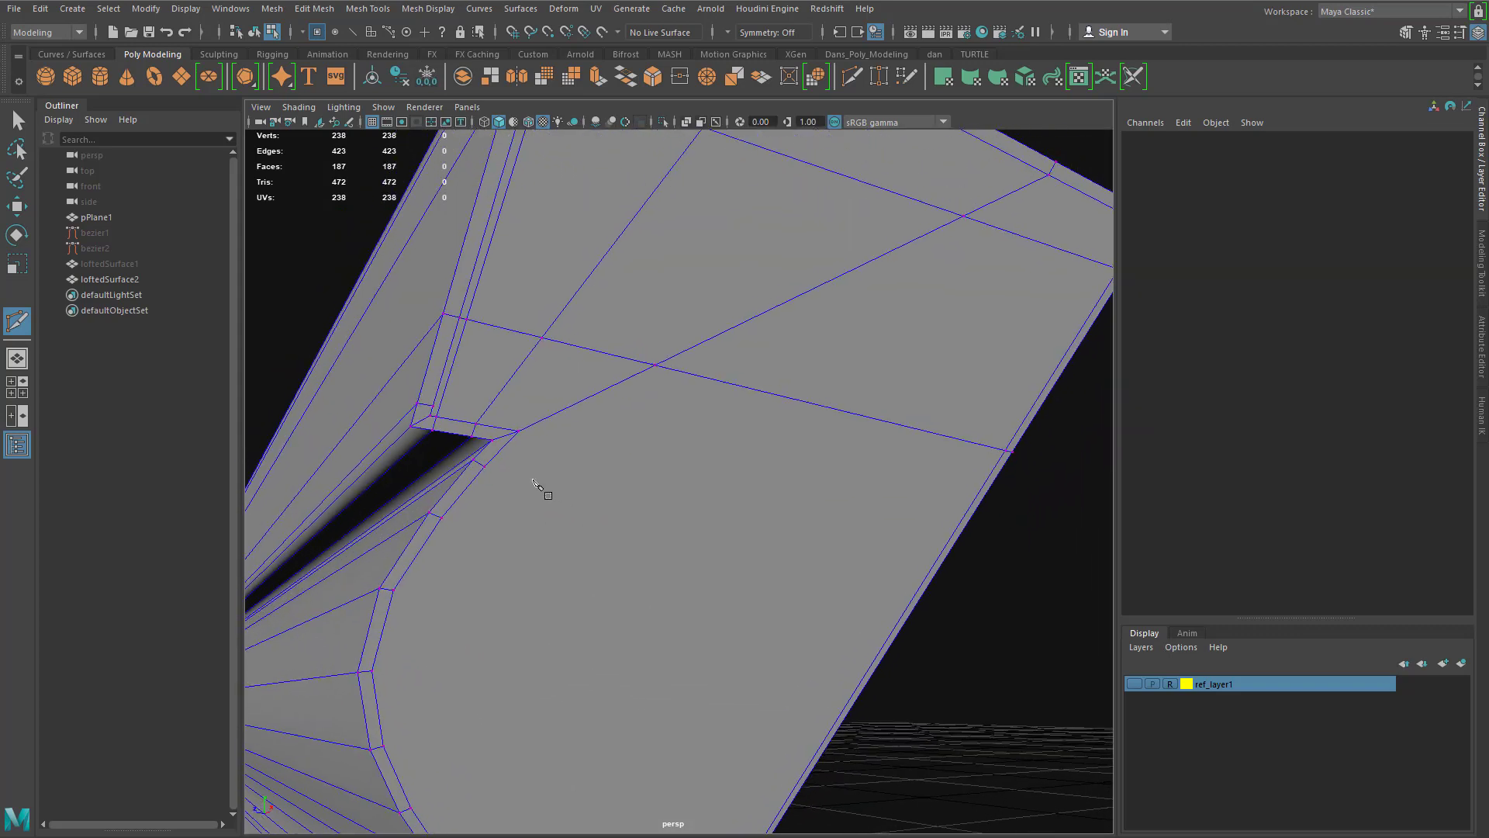
middle_click_drag(480, 422, 472, 485, "alt")
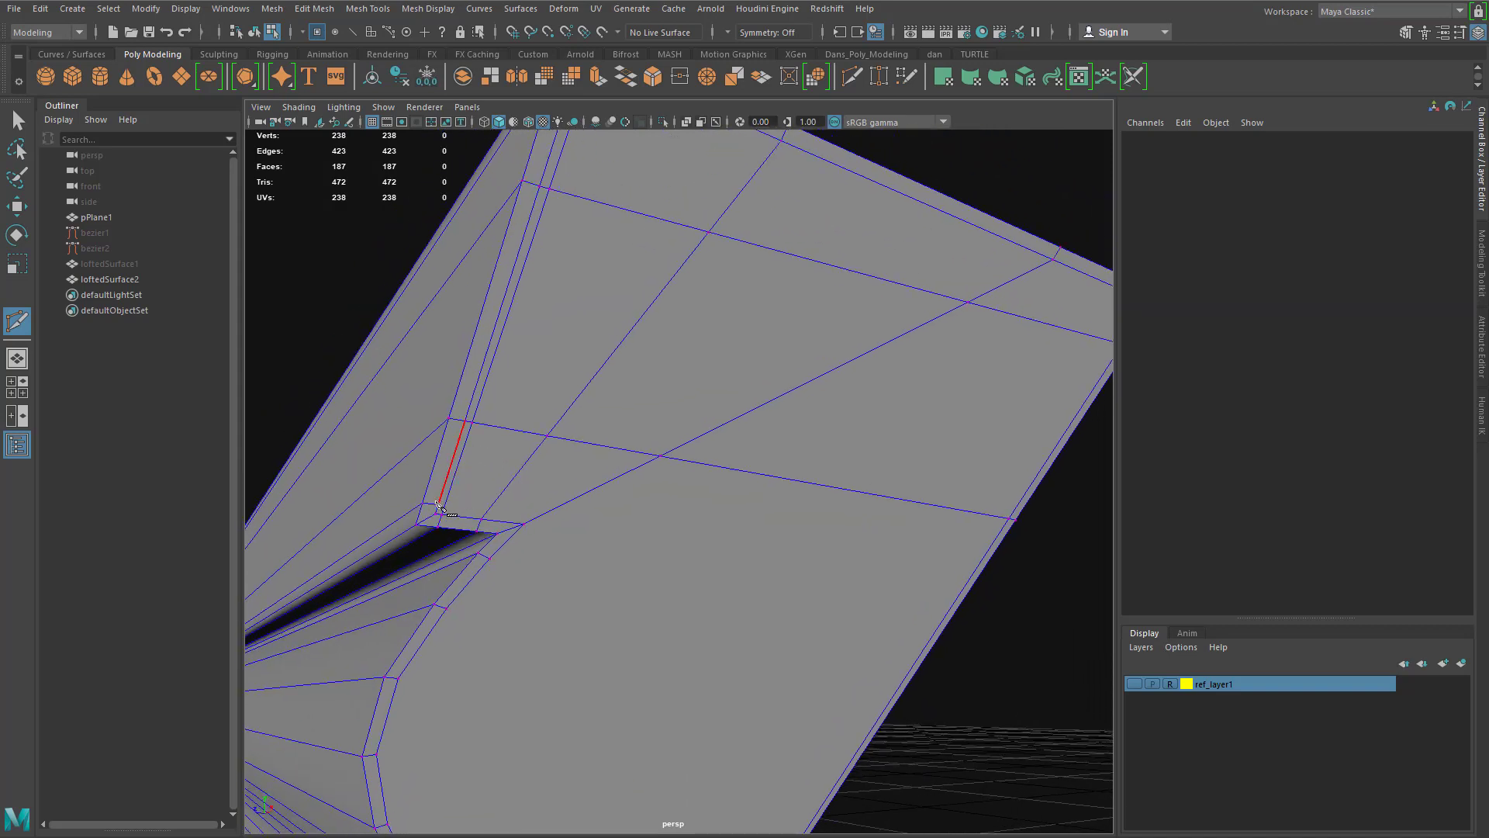
left_click(444, 508)
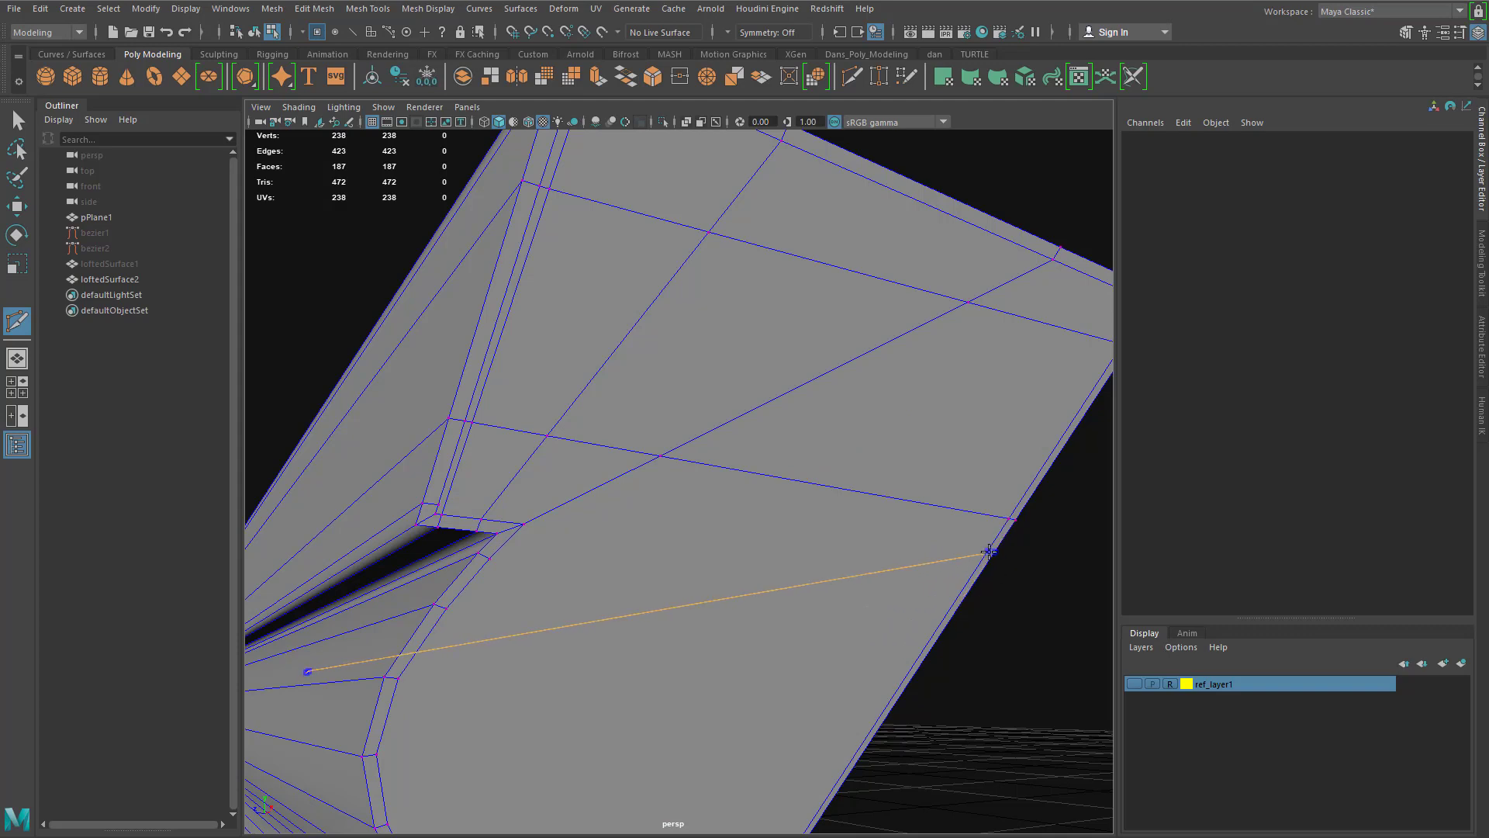
left_click(989, 552)
key("Return")
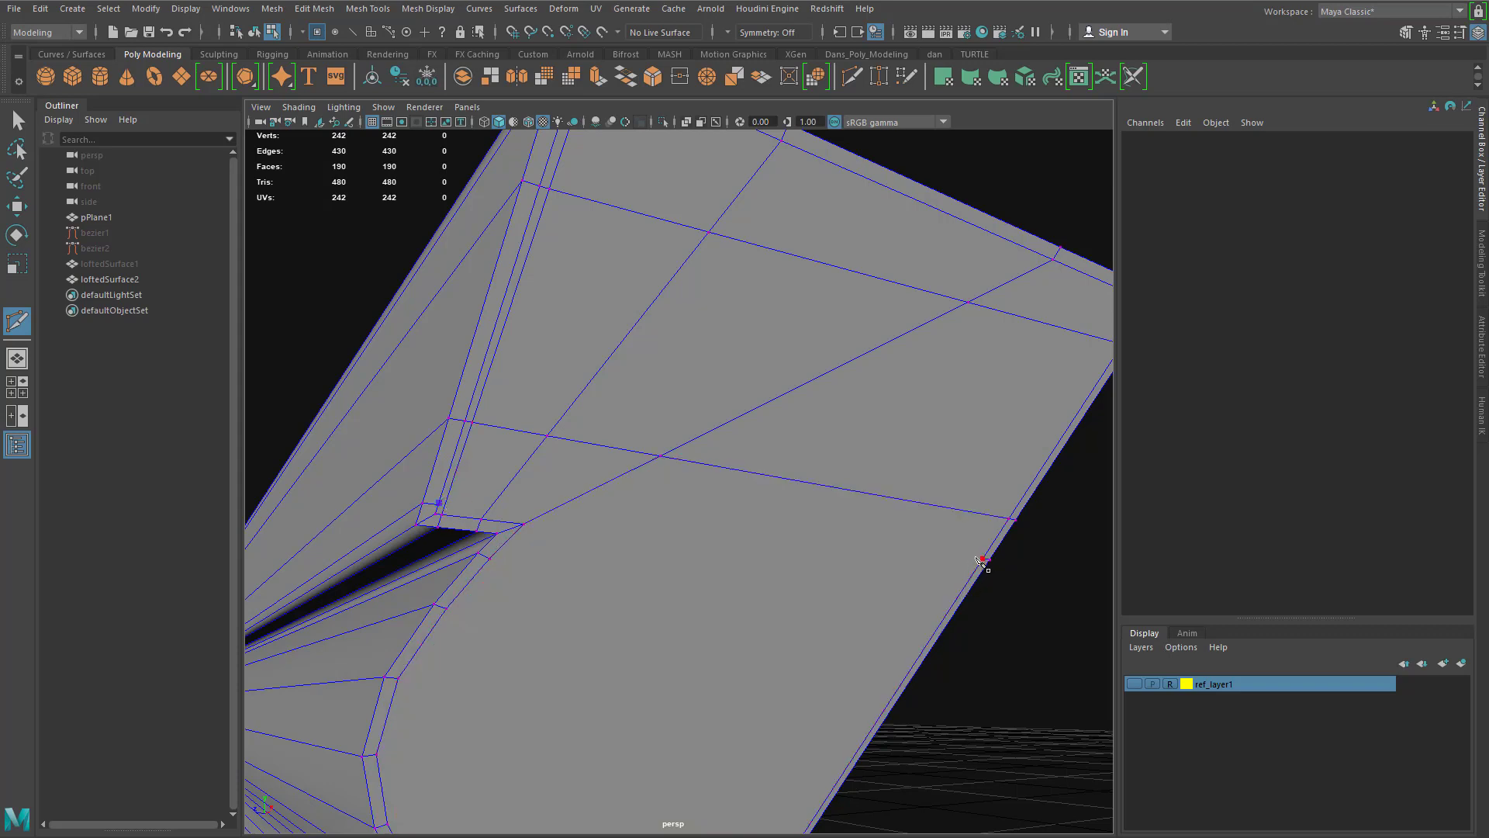
key("Return")
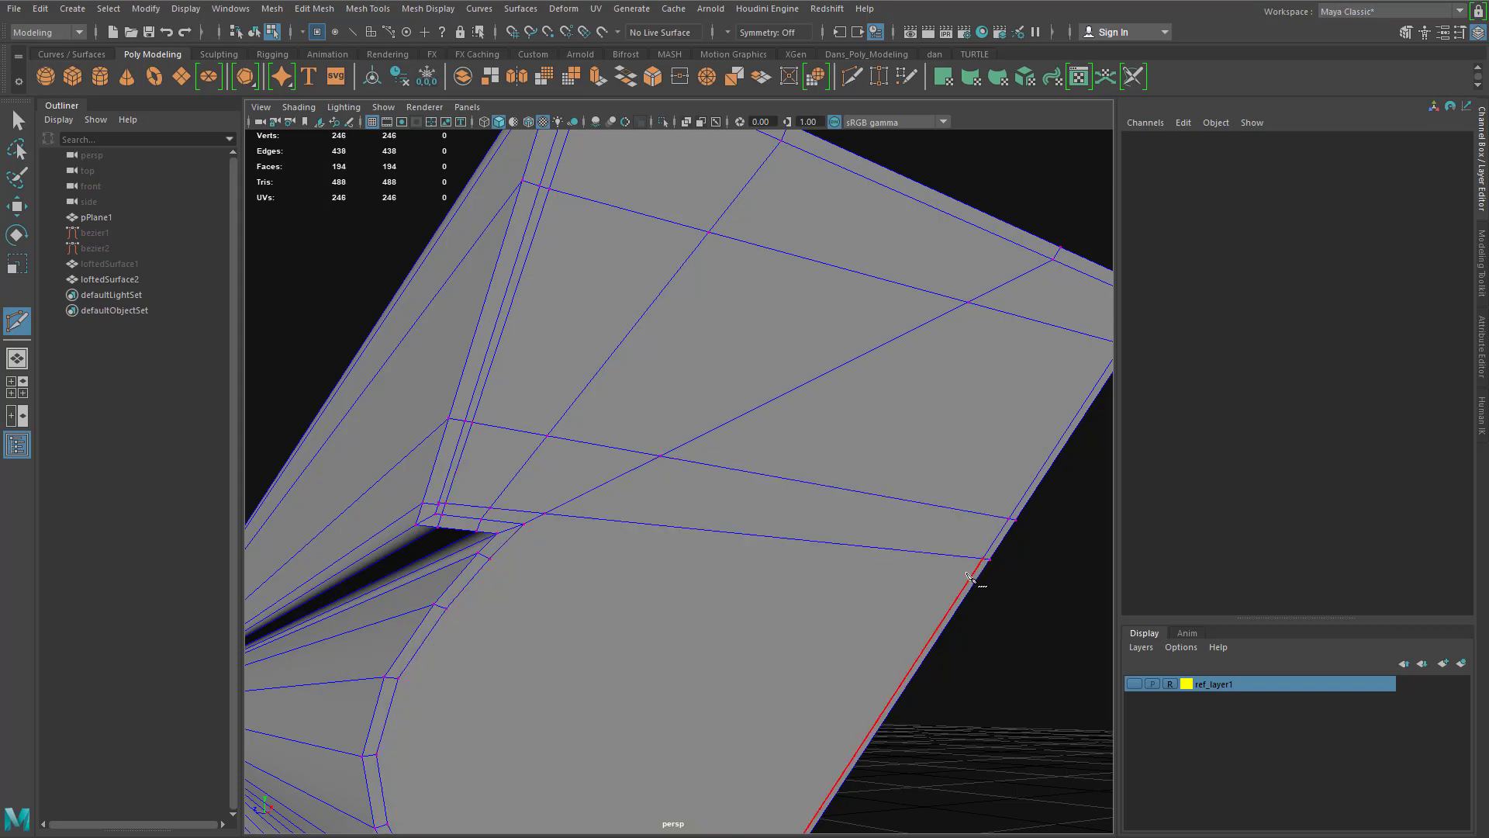
middle_click_drag(646, 625, 632, 528, "alt")
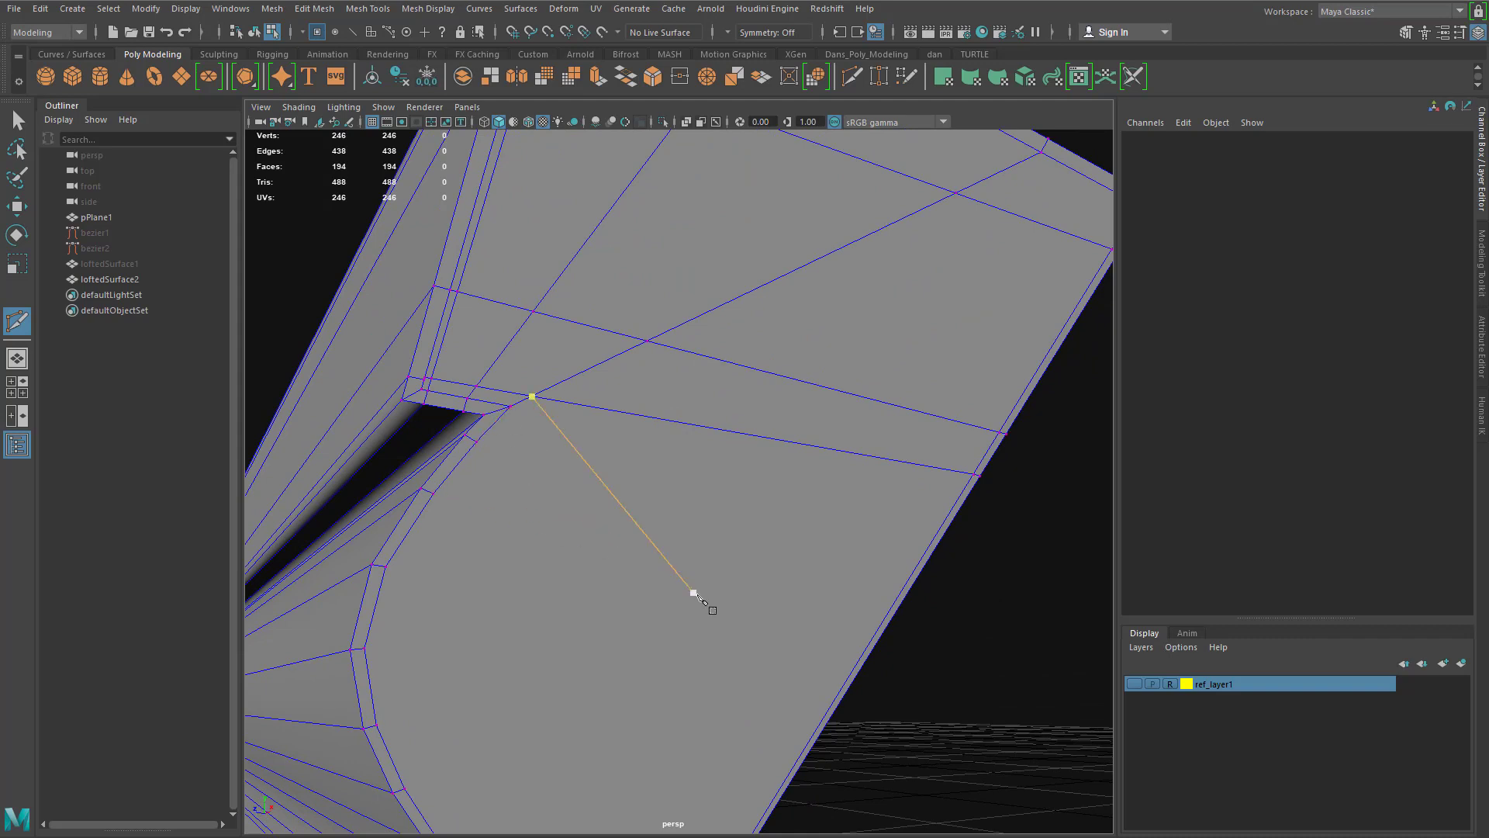
key("Escape")
middle_click_drag(649, 517, 600, 613, "alt")
key("Escape")
Step: Move the overlapping inner border vertex at the cap's upper back corner inward along the top edge, past the corner vertex
middle_click_drag(886, 512, 771, 508, "alt")
scroll(772, 508, "up", 5)
middle_click_drag(836, 422, 796, 464, "alt")
scroll(799, 466, "up", 4)
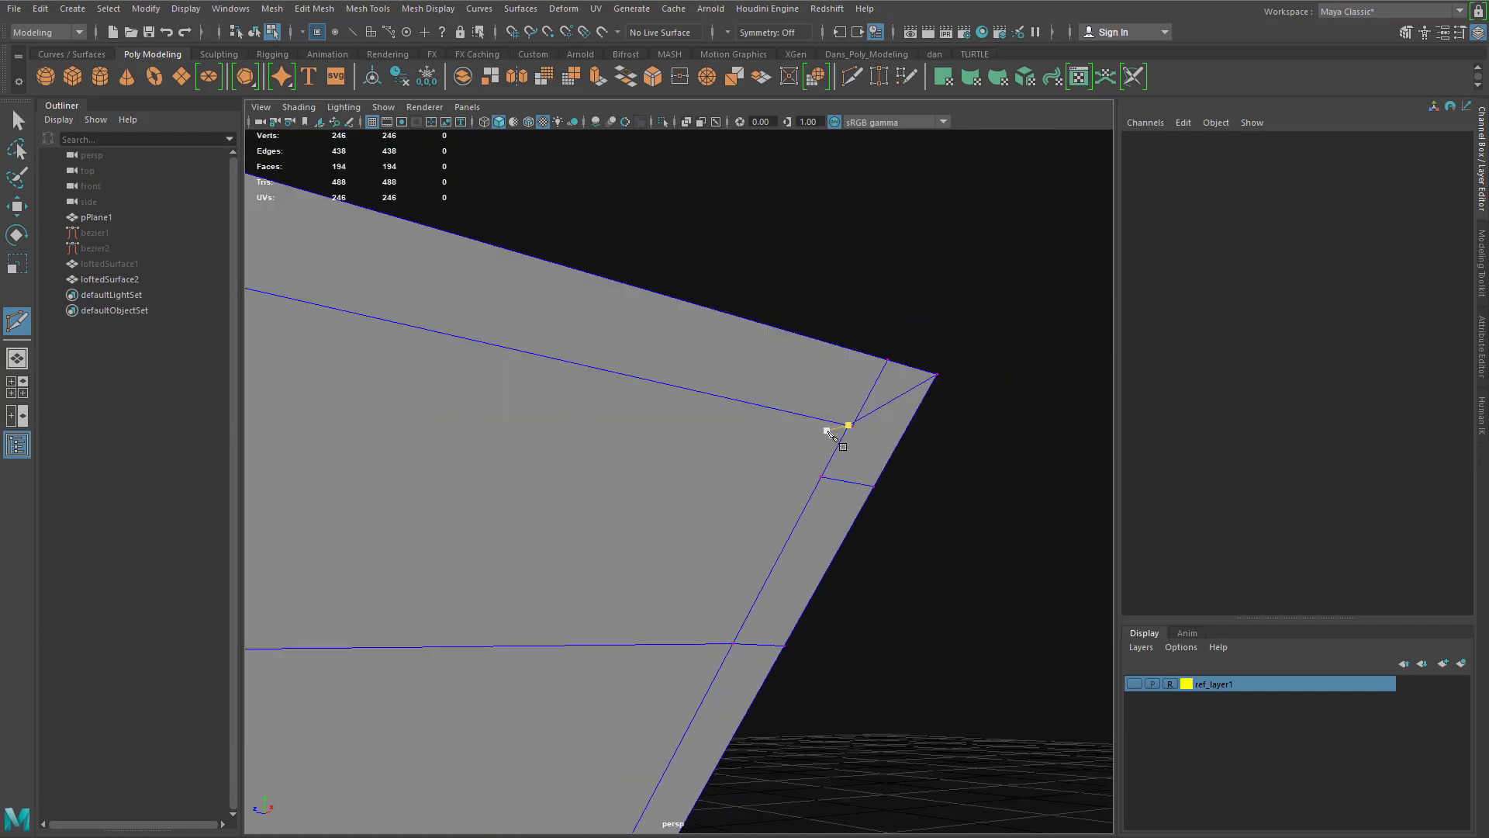
key("w")
left_click(857, 428)
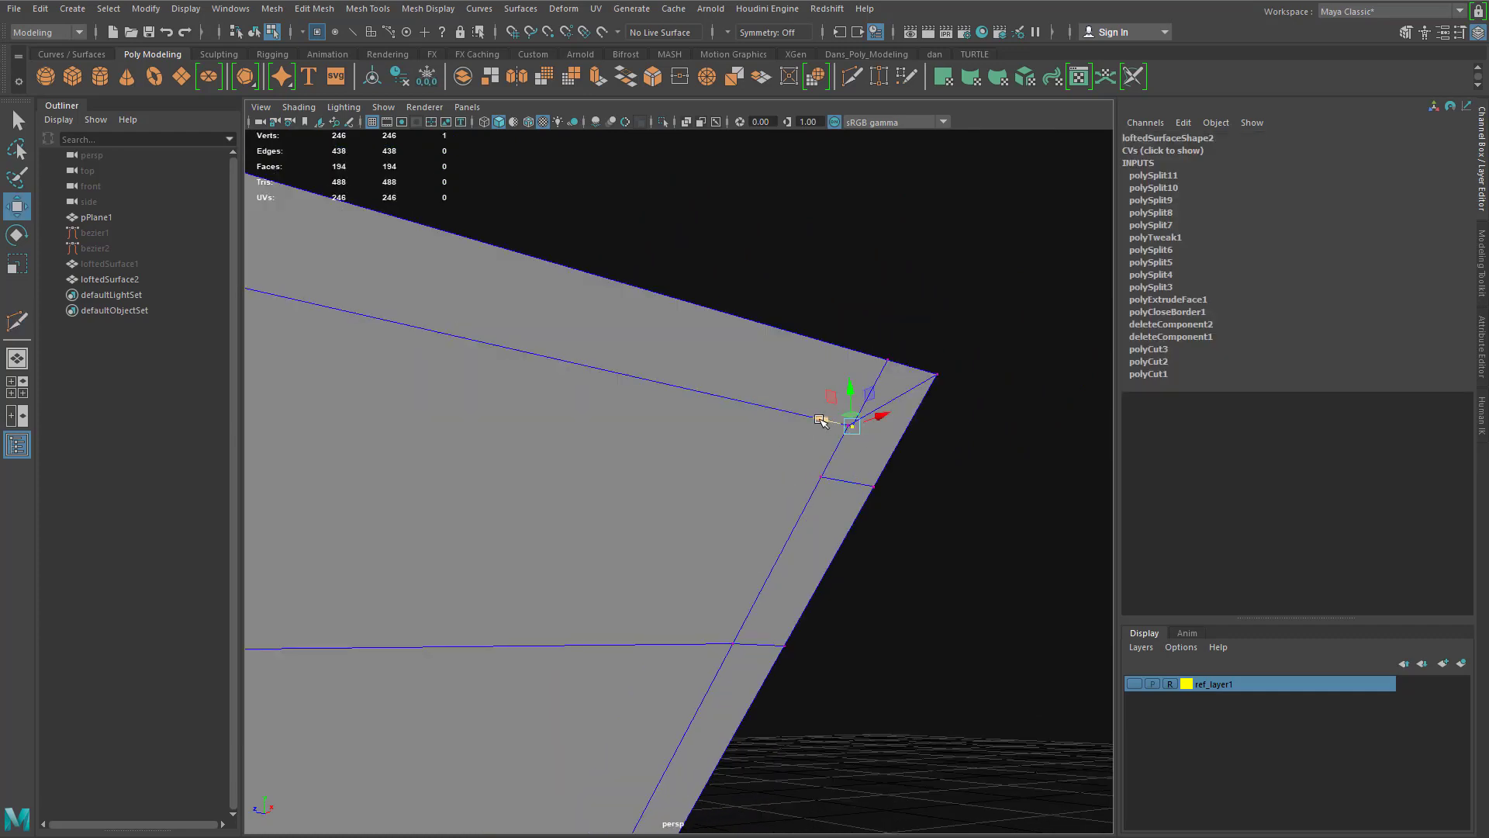
left_click_drag(821, 420, 771, 406)
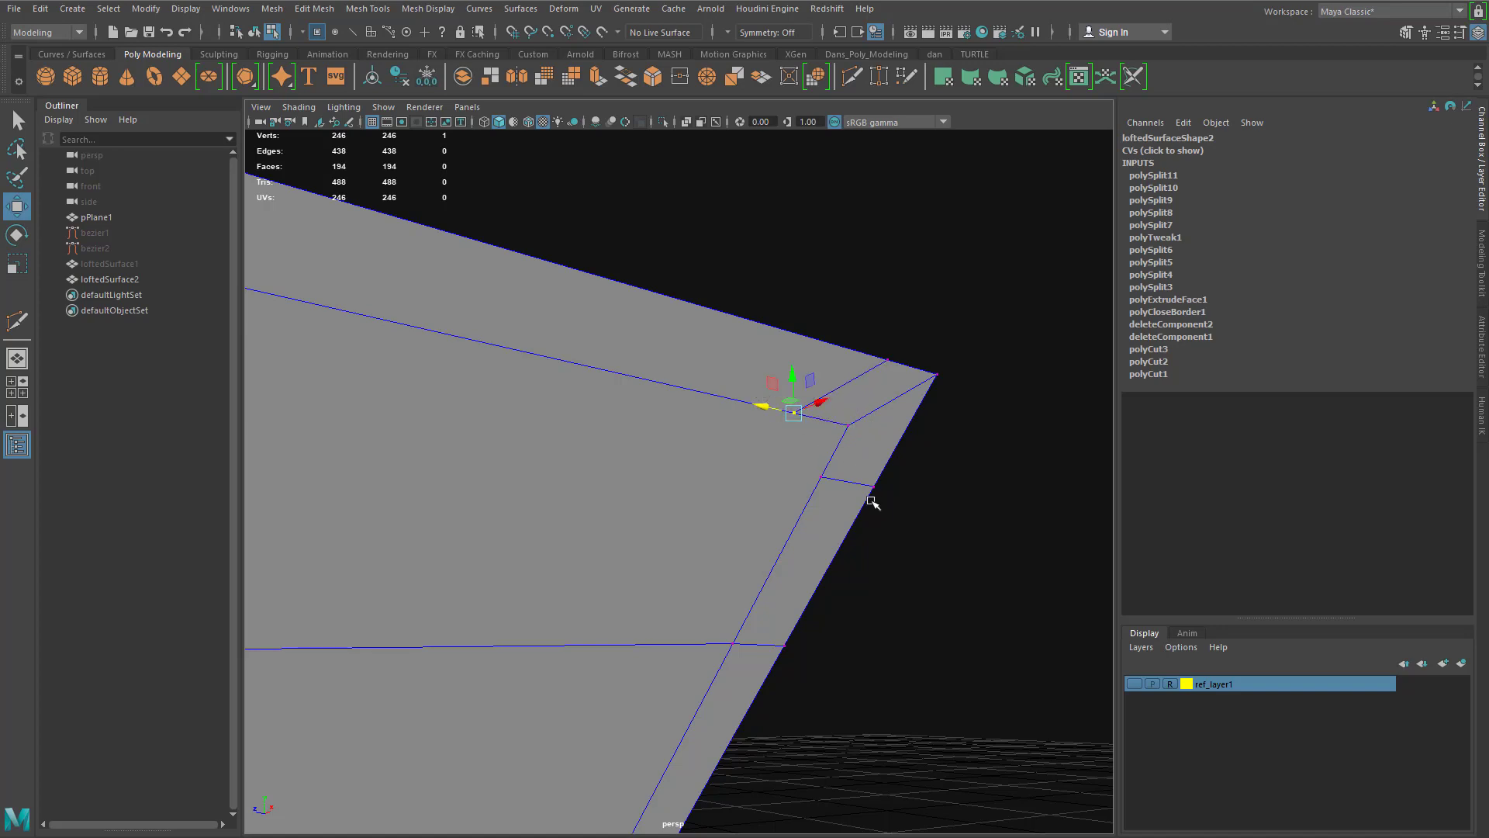
right_click_drag(862, 531, 781, 538, "alt")
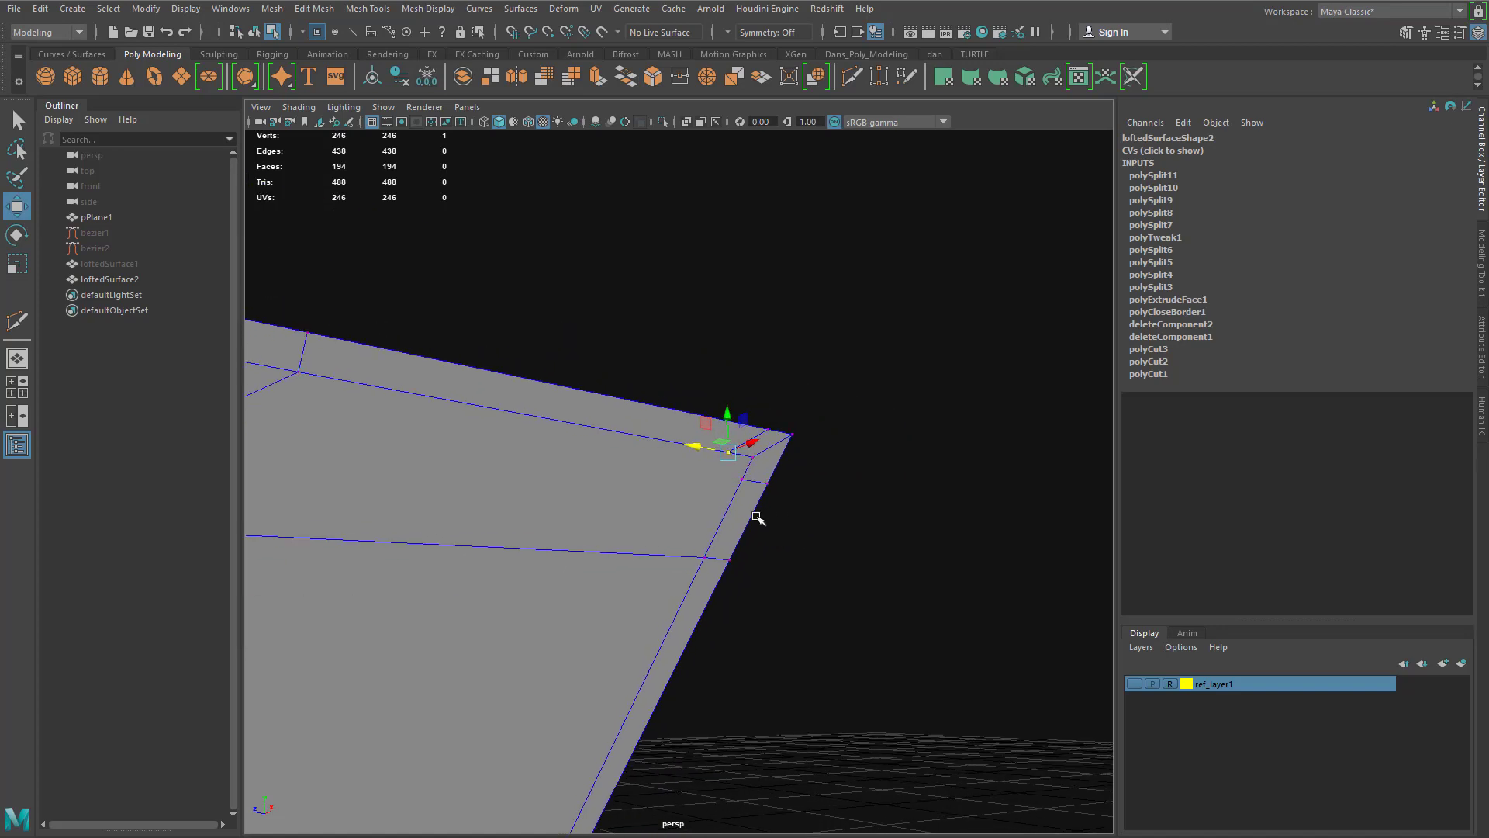
Step: Examine the remaining uncut area of the end cap from the upper back corner down to the rounded lower end
left_click_drag(756, 517, 778, 509, "alt")
right_click_drag(778, 509, 784, 499, "alt")
middle_click_drag(699, 632, 755, 336, "alt")
left_click_drag(754, 336, 777, 253, "alt")
scroll(523, 705, "up", 4)
middle_click_drag(523, 699, 557, 440, "alt")
scroll(521, 652, "up", 1)
middle_click_drag(520, 652, 653, 417, "alt")
scroll(508, 667, "up", 5)
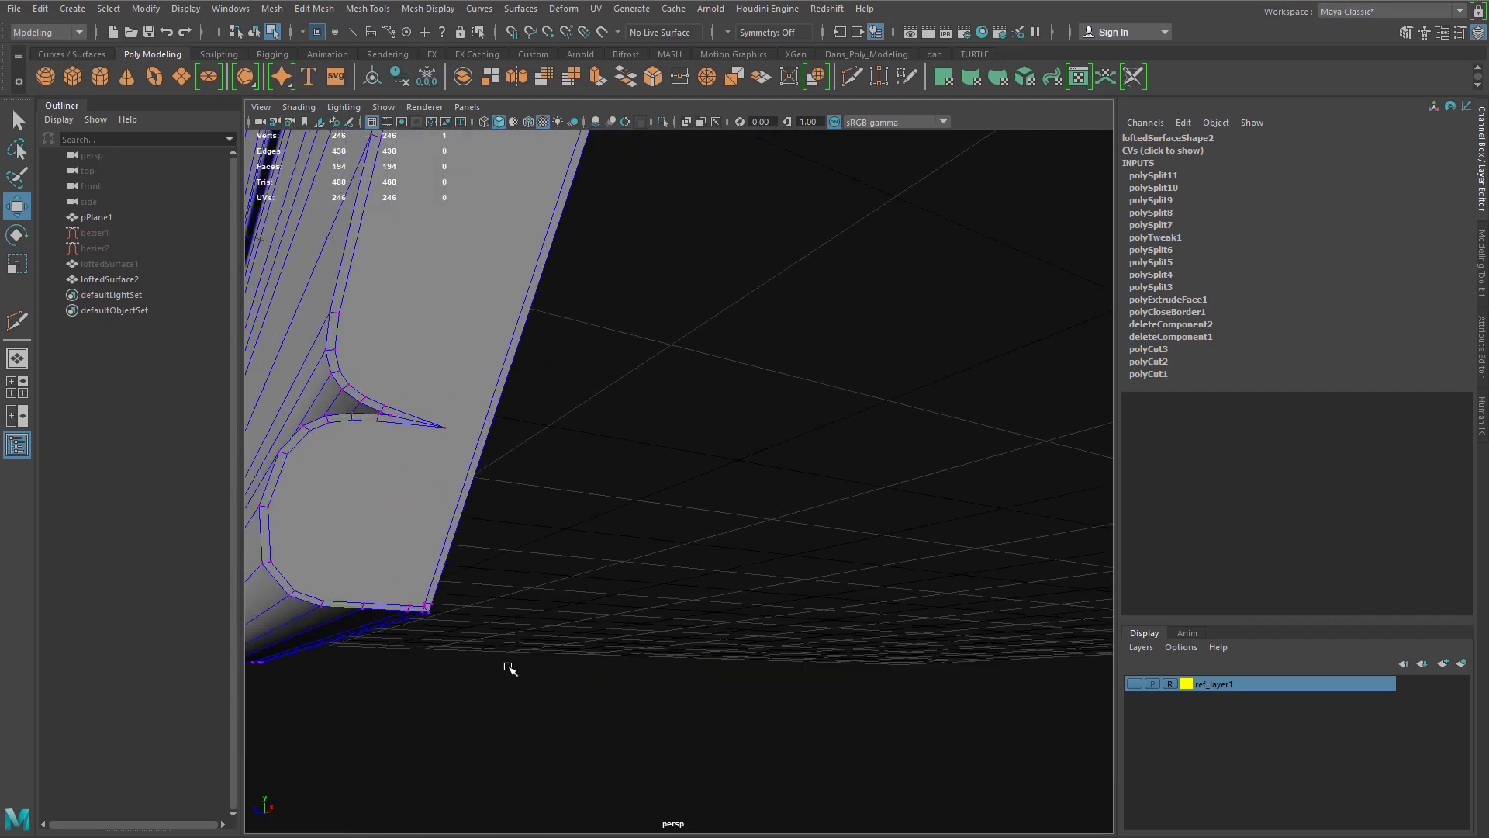
left_click_drag(330, 640, 425, 615, "alt")
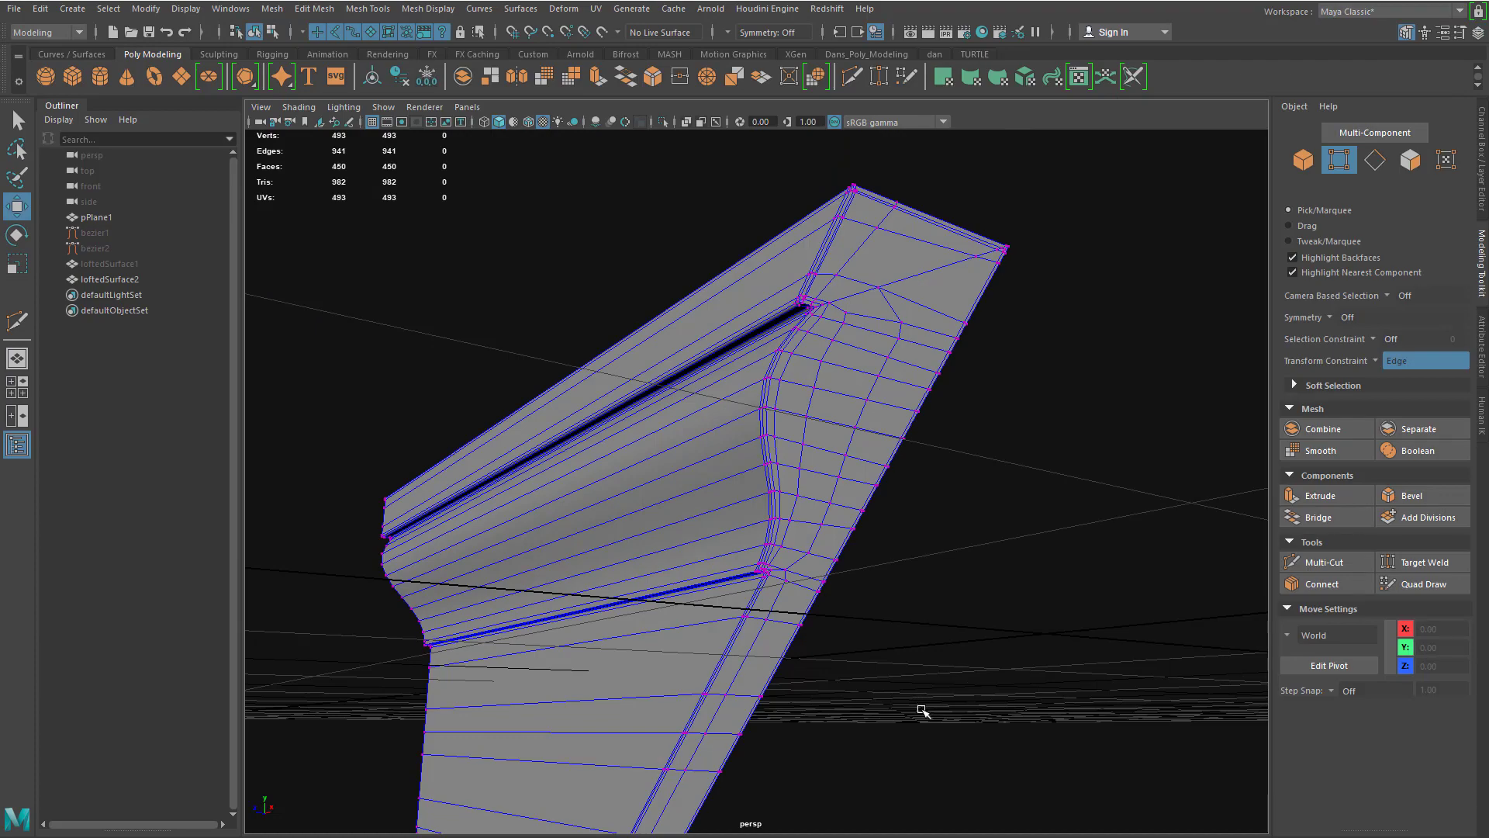
Step: Return the molding to object selection, turn on its smooth mesh preview, and deselect it to show the shaded surface
left_click_drag(923, 711, 920, 522, "alt")
middle_click_drag(921, 522, 915, 634, "alt")
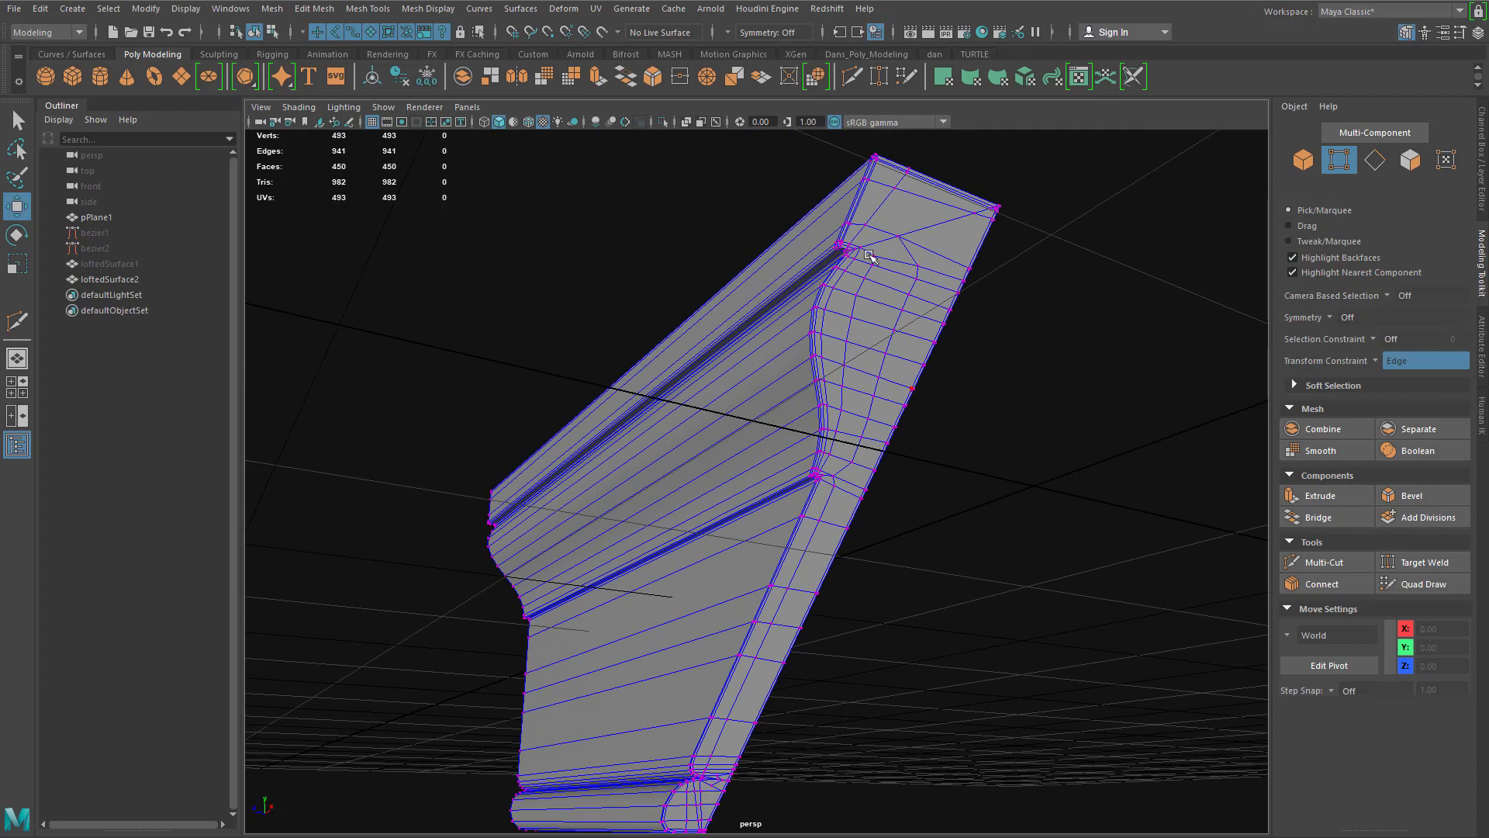
right_click_drag(868, 256, 935, 210)
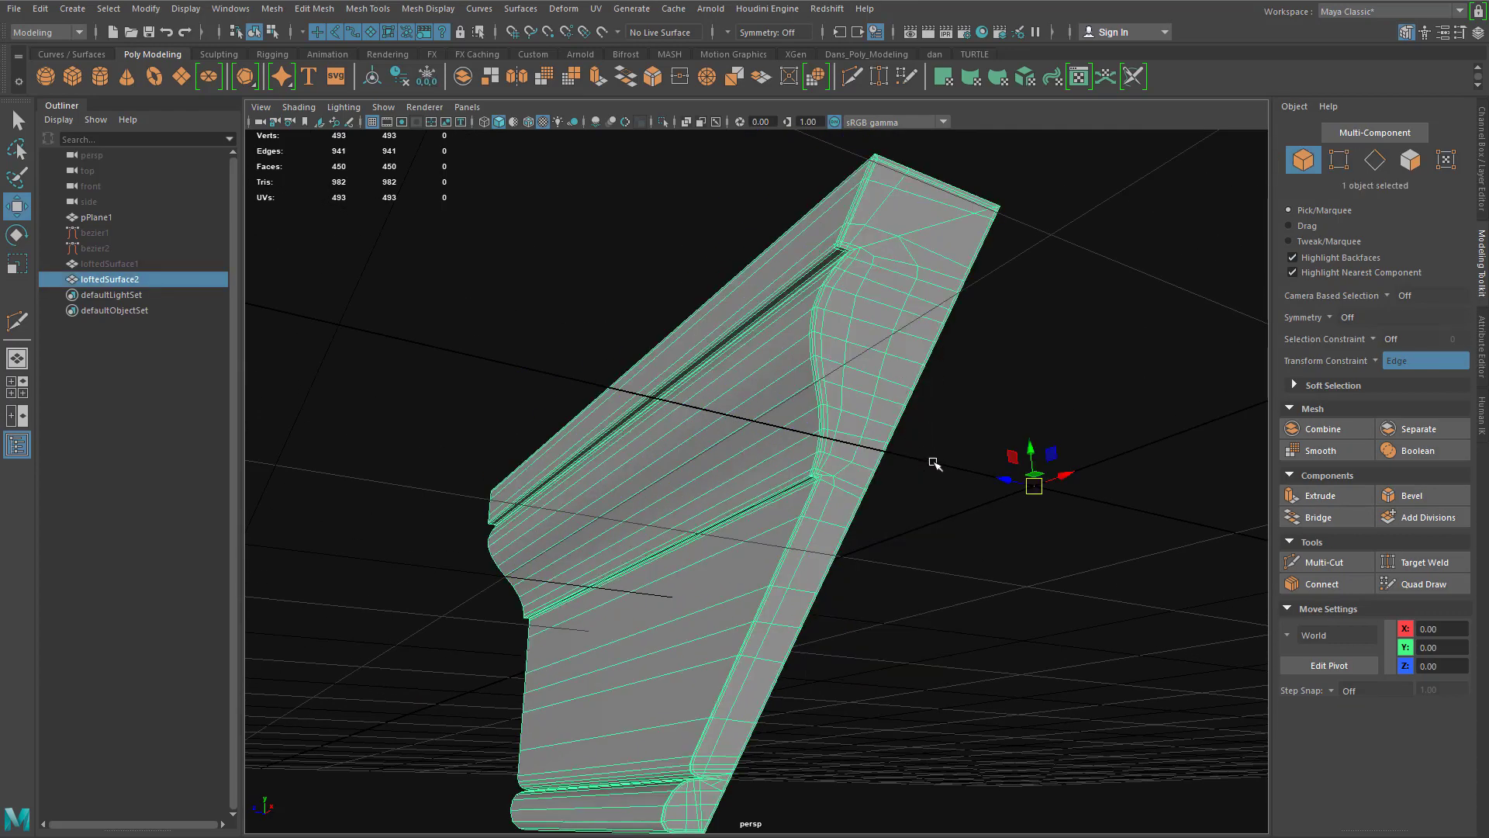
key("3")
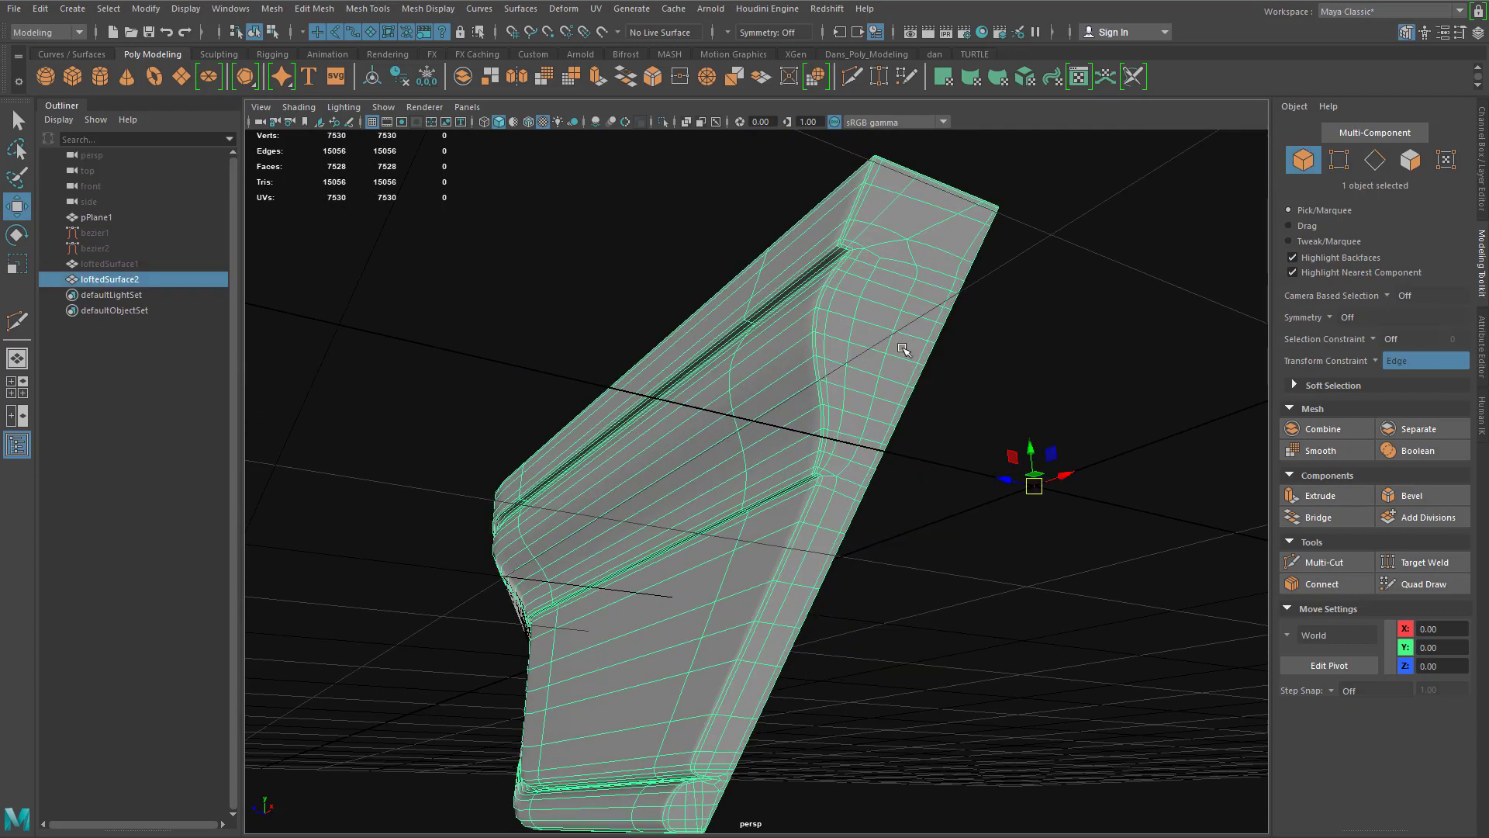
right_click_drag(904, 259, 966, 235)
left_click(865, 657)
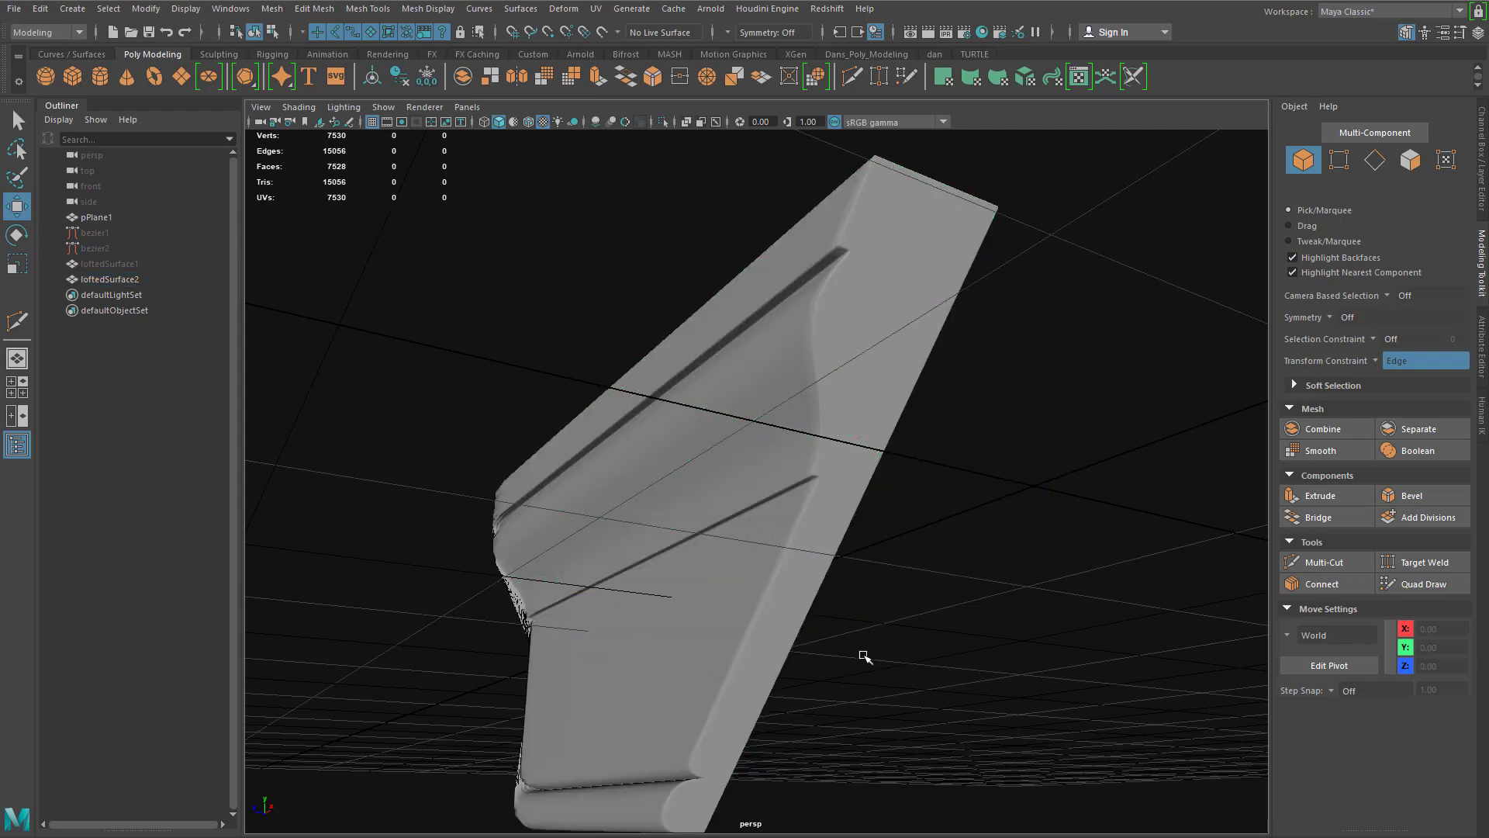
Step: Examine the smoothed molding's end cap topology, bottom bead and opposite open end from several angles
left_click_drag(864, 657, 852, 556, "alt")
left_click(837, 384)
left_click_drag(837, 384, 1071, 597, "alt")
middle_click_drag(1071, 687, 1085, 483, "alt")
middle_click_drag(1076, 588, 1075, 496, "alt")
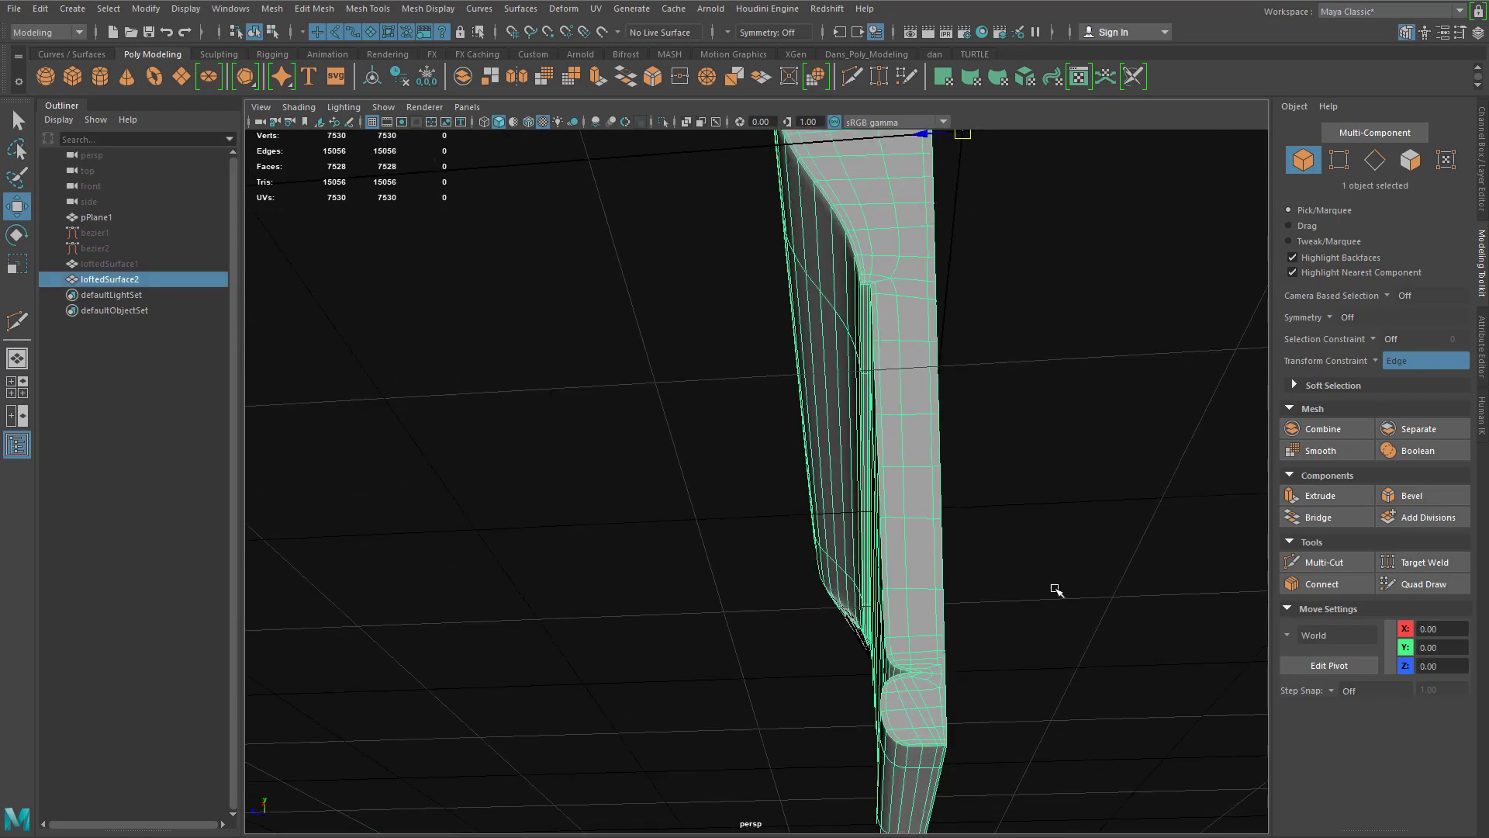
scroll(1056, 590, "up", 1)
middle_click_drag(1049, 613, 1032, 529, "alt")
scroll(1032, 529, "up", 4)
scroll(854, 572, "down", 3)
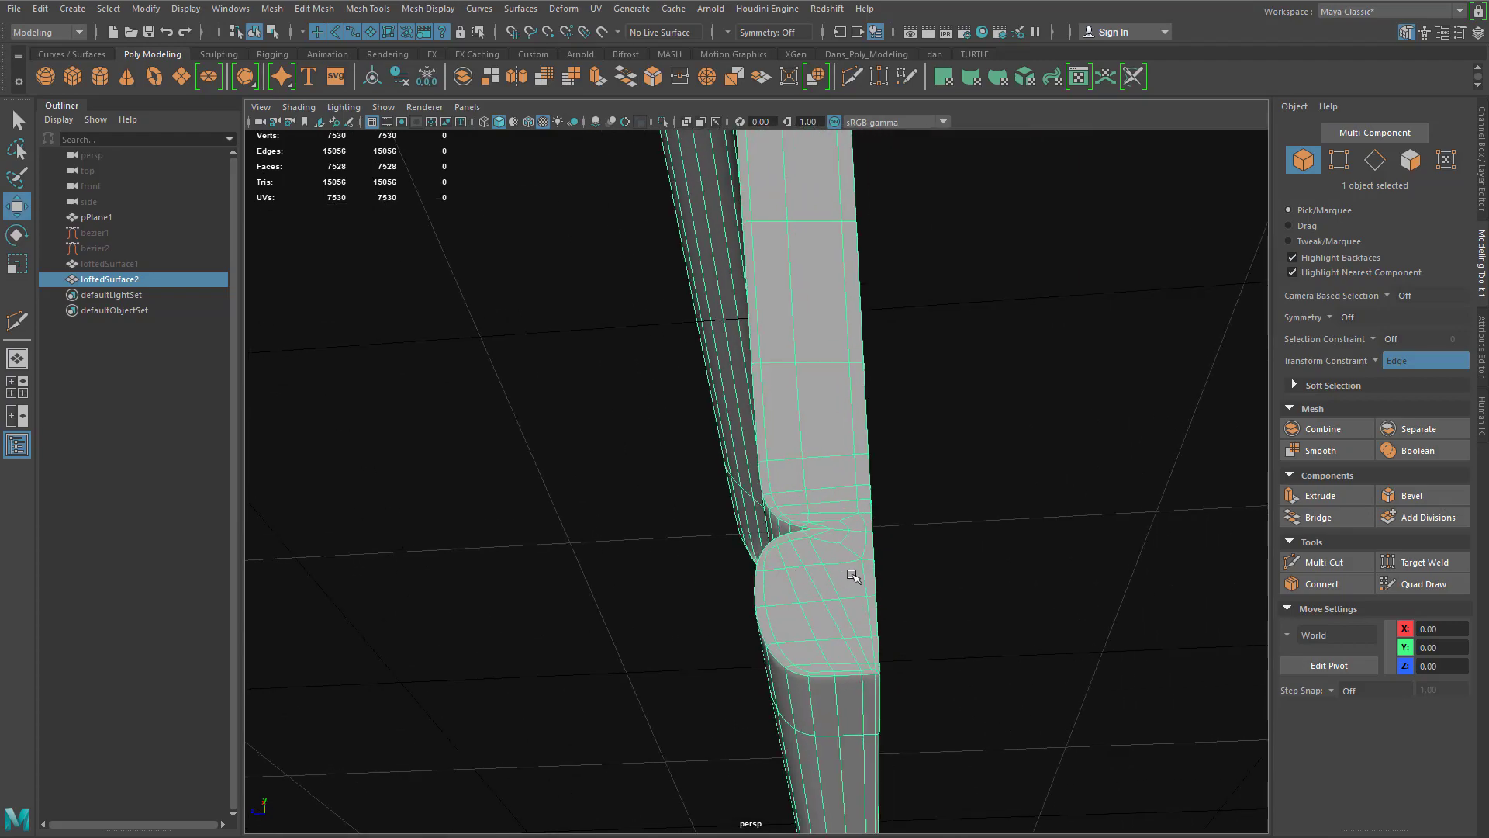
left_click_drag(854, 571, 981, 518, "alt")
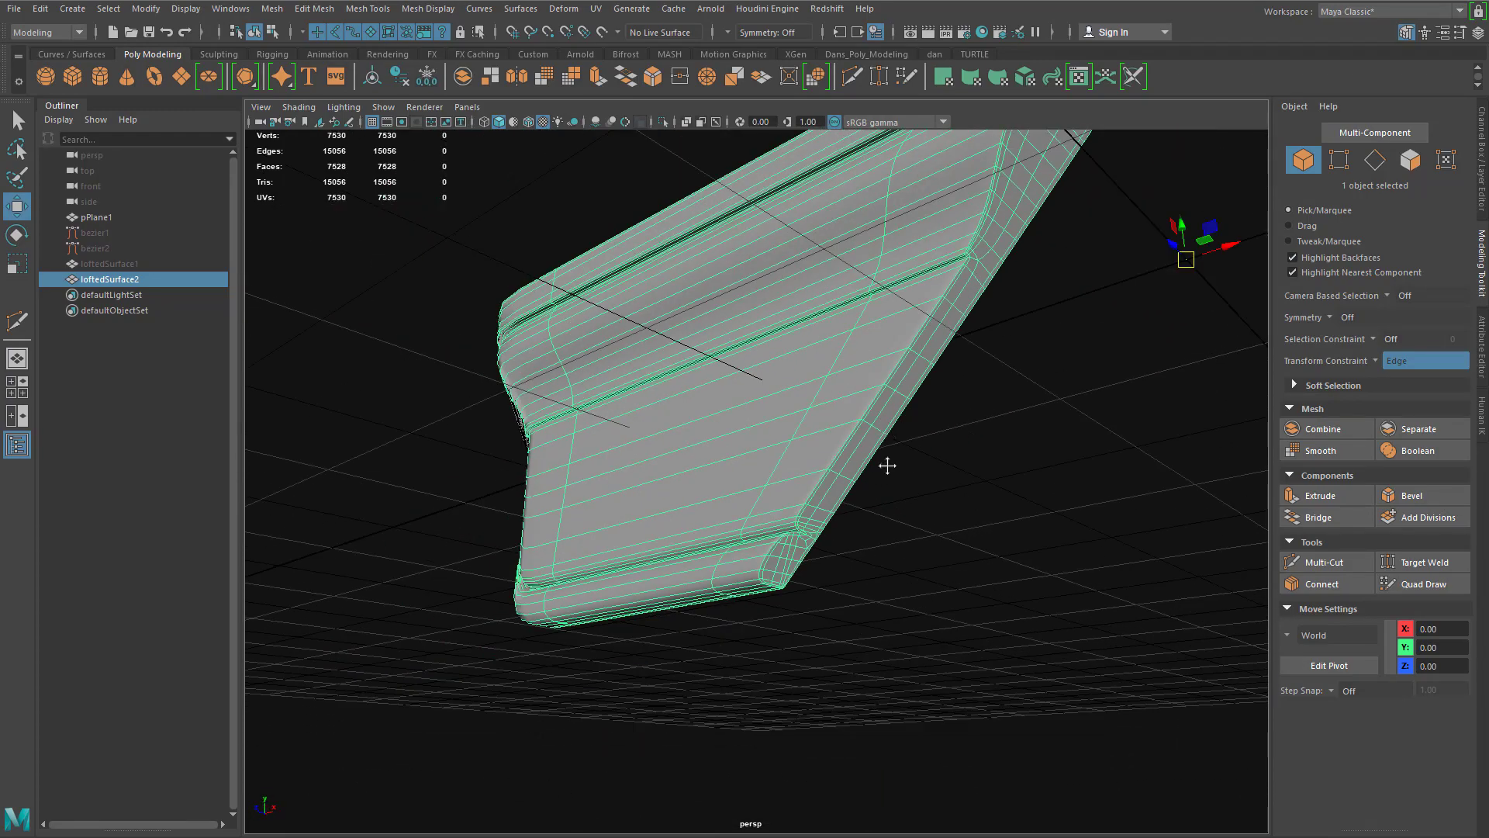
left_click_drag(888, 466, 1083, 459, "alt")
left_click_drag(681, 553, 892, 565, "alt")
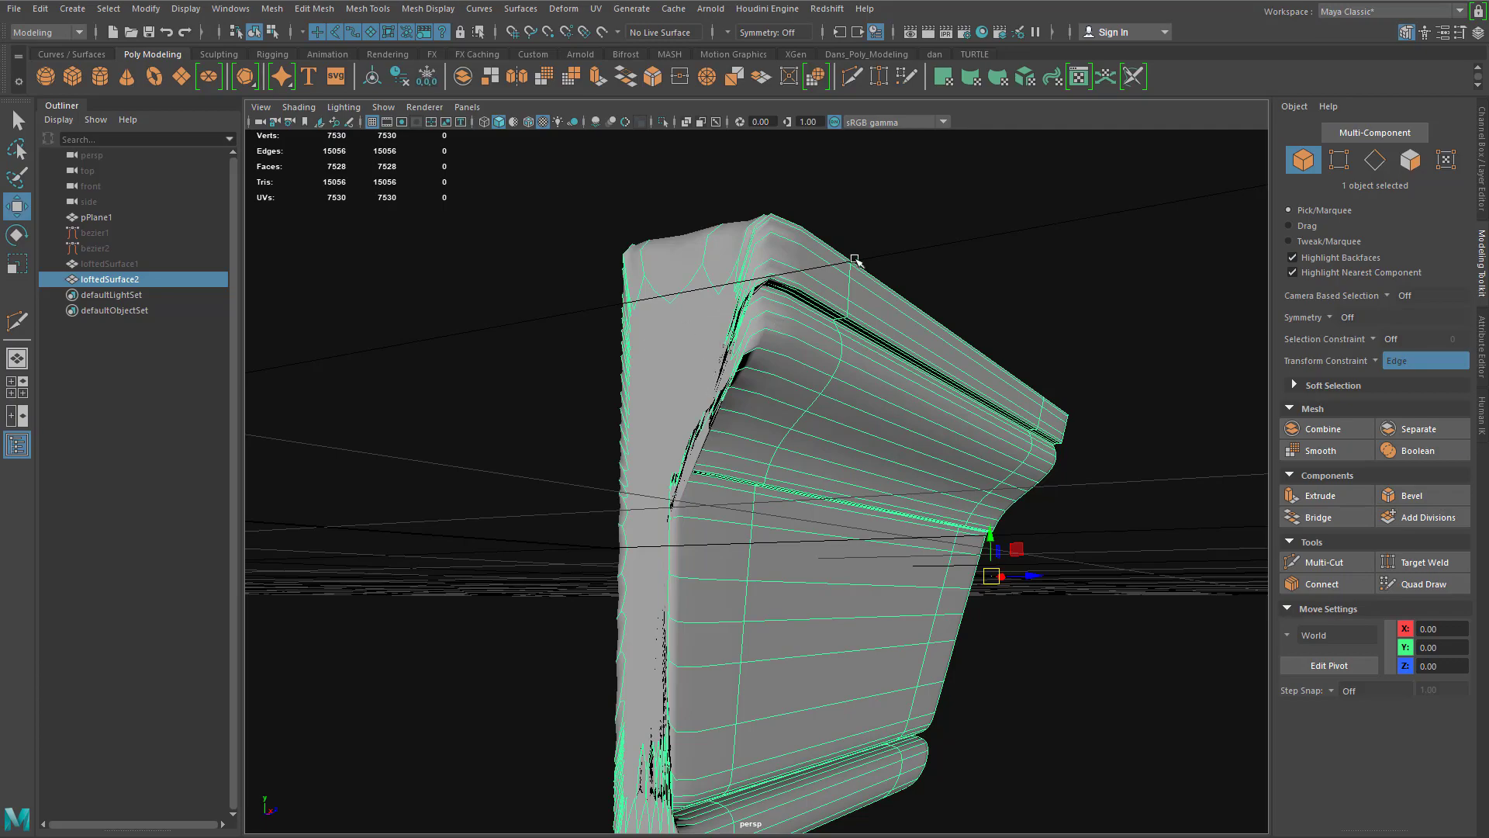
left_click_drag(967, 458, 786, 627, "alt")
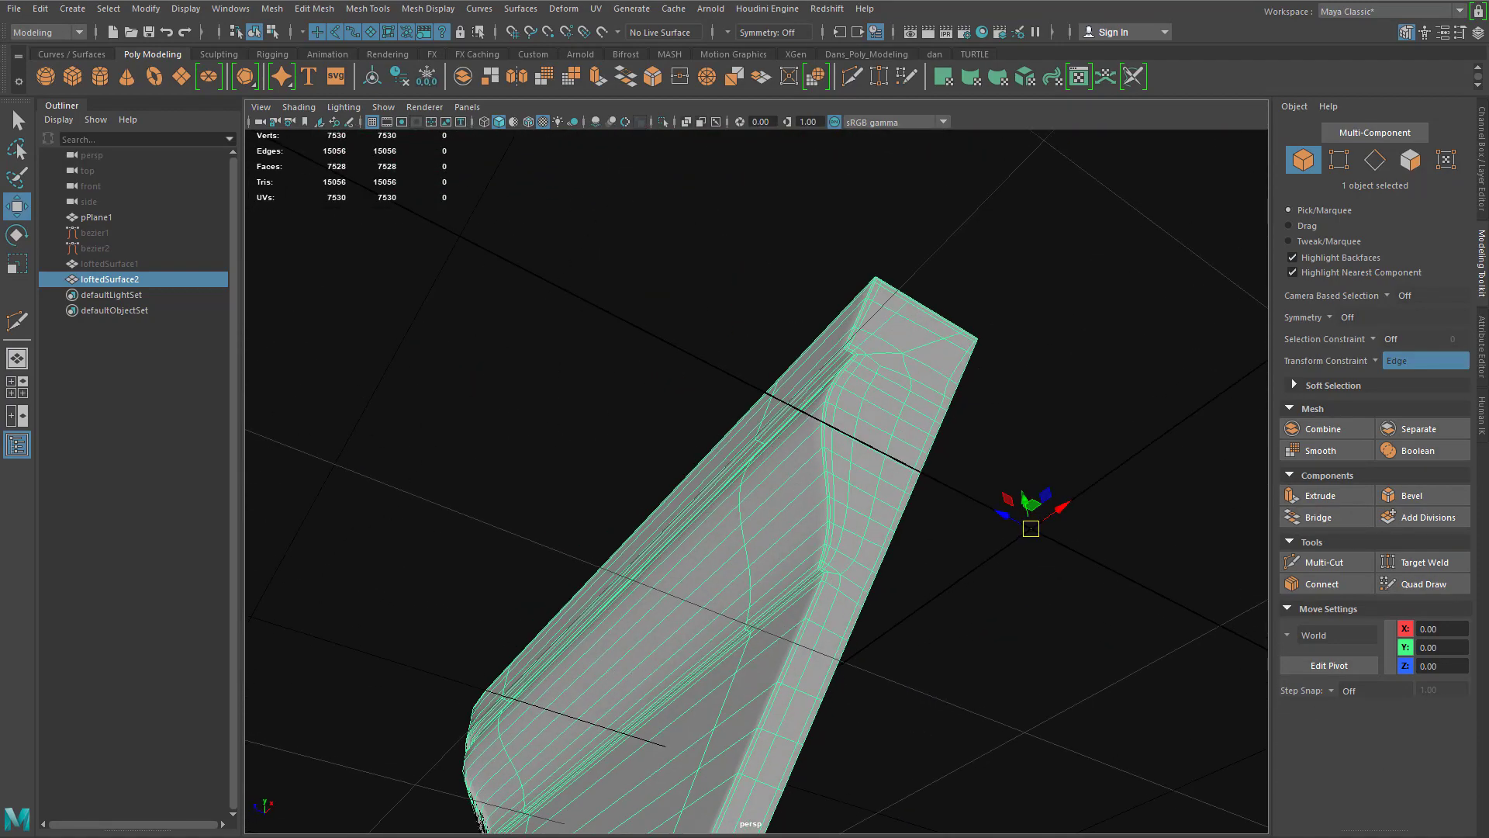
Step: Turn off the molding's smooth preview, select the uncut face capping its opposite end, and triangulate it
left_click_drag(596, 609, 994, 532, "alt")
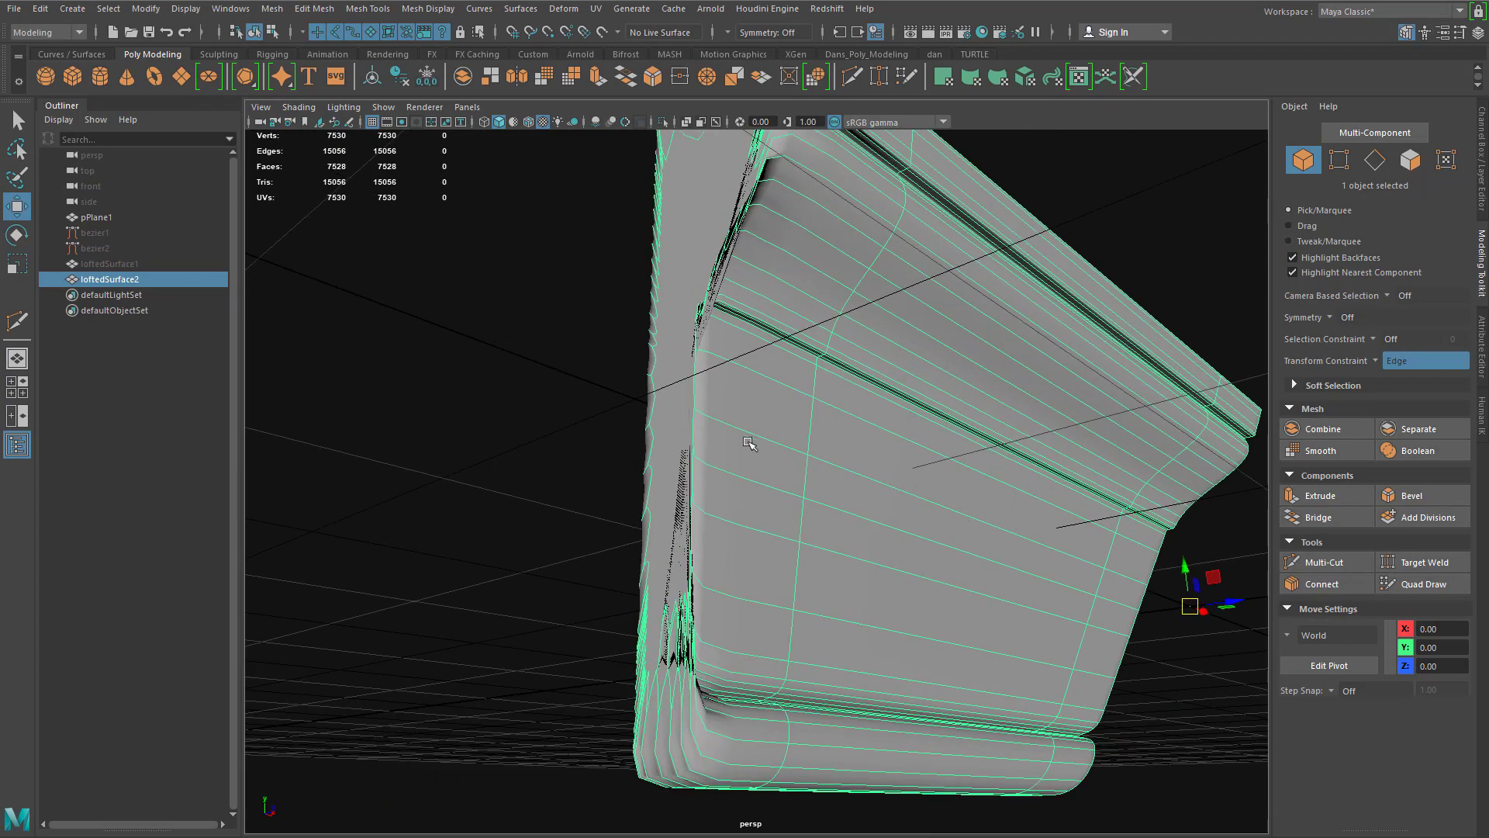
key("1")
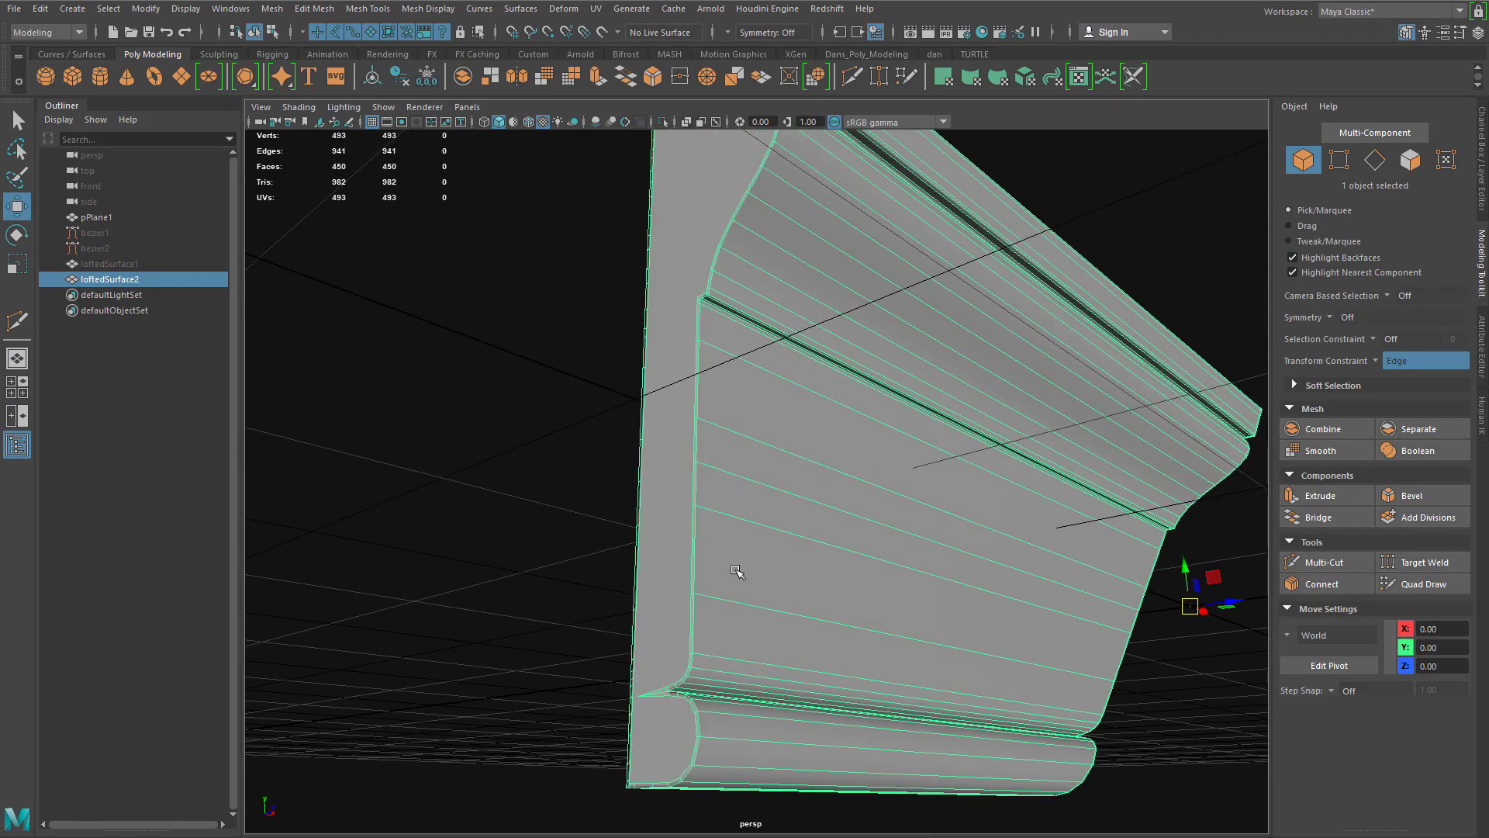
left_click_drag(736, 572, 775, 601, "alt")
right_click_drag(983, 376, 993, 422)
left_click(986, 400)
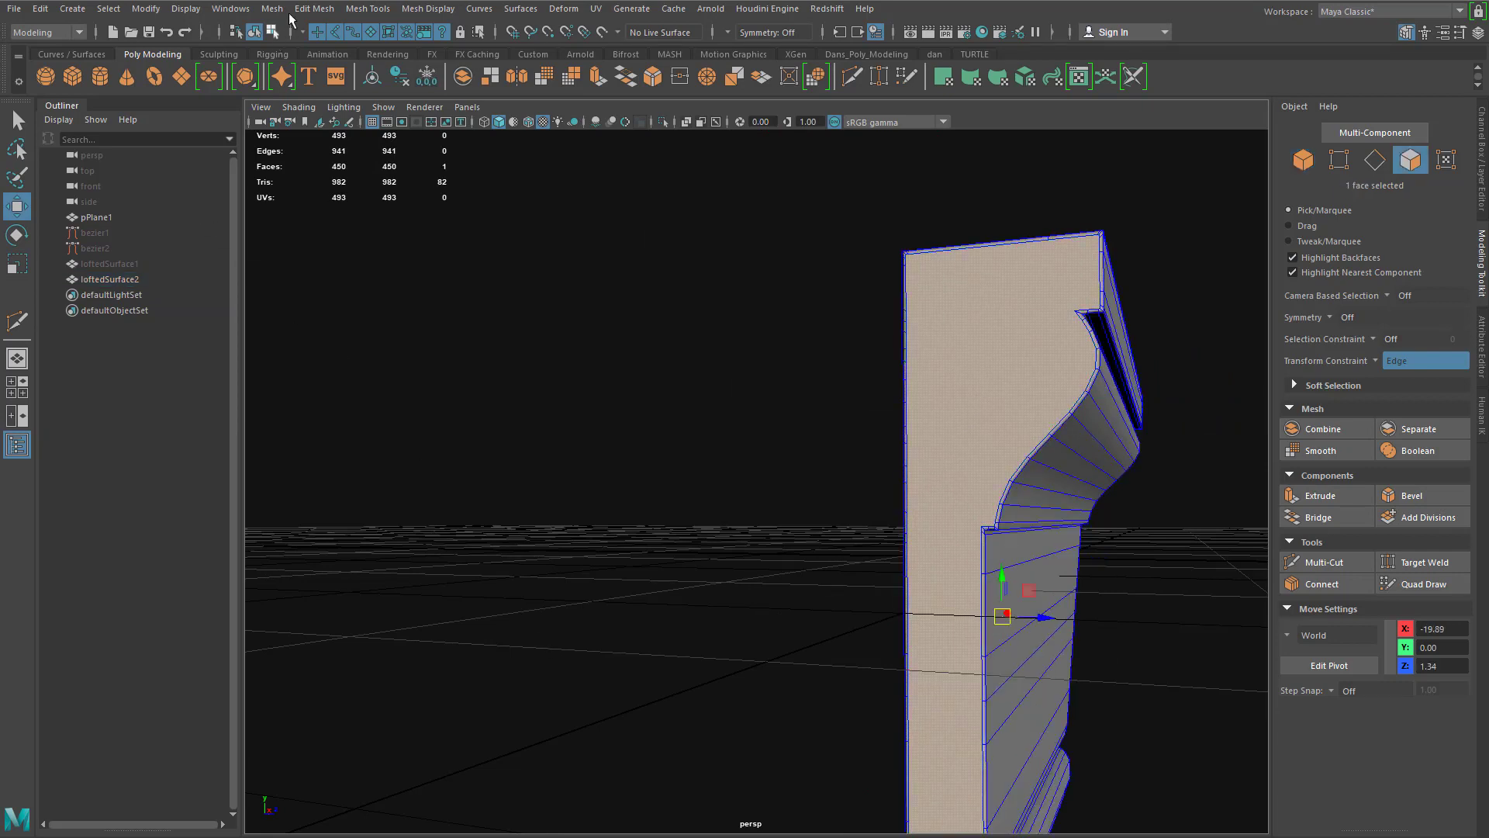
left_click(272, 8)
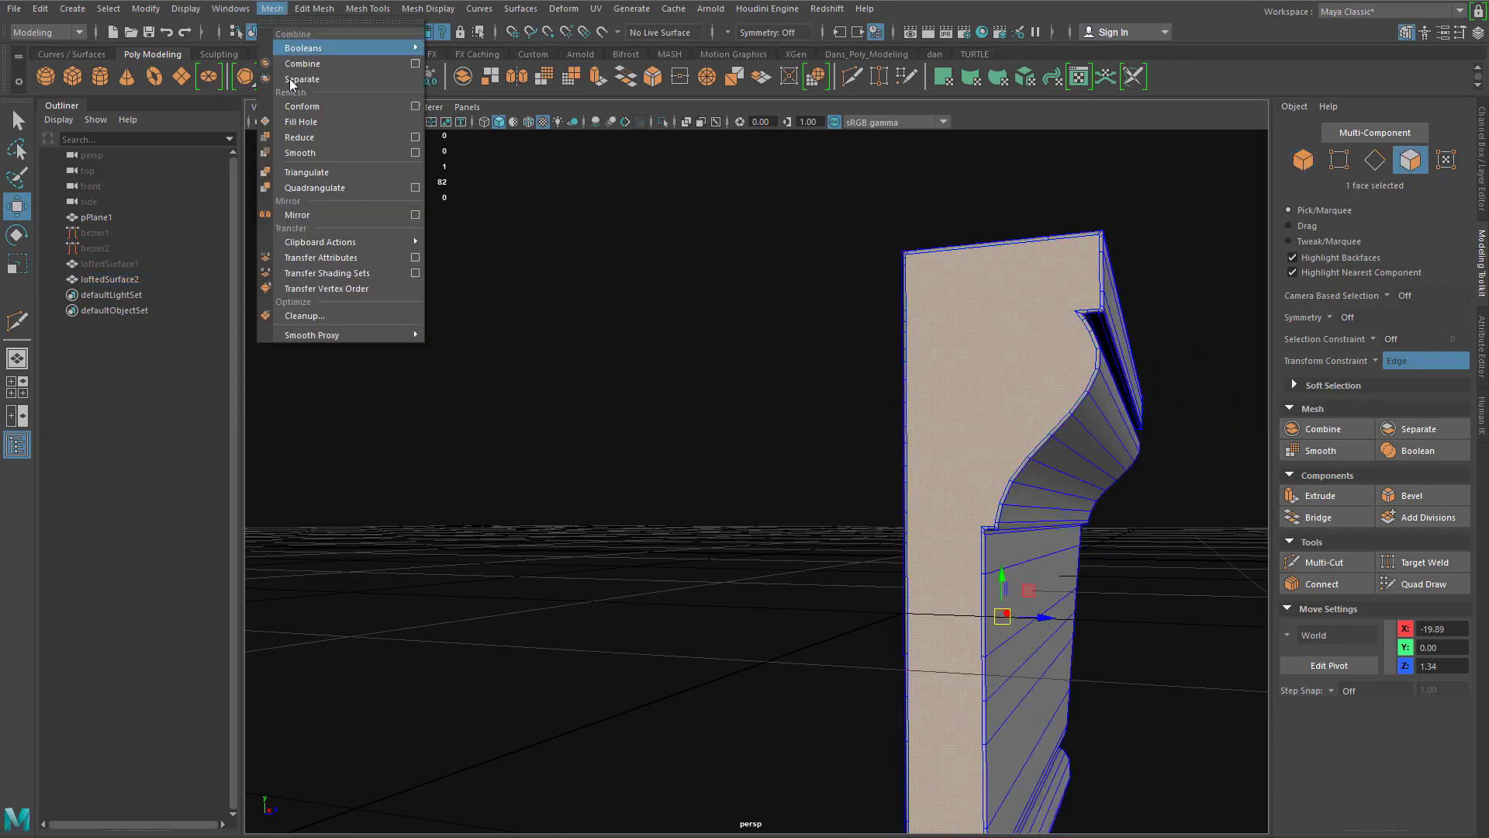
left_click(328, 176)
Step: Inspect the triangulated cap from its upper profile down to the bottom bead and turn on the smooth preview there
left_click_drag(832, 452, 803, 417, "alt")
right_click_drag(803, 417, 947, 403, "alt")
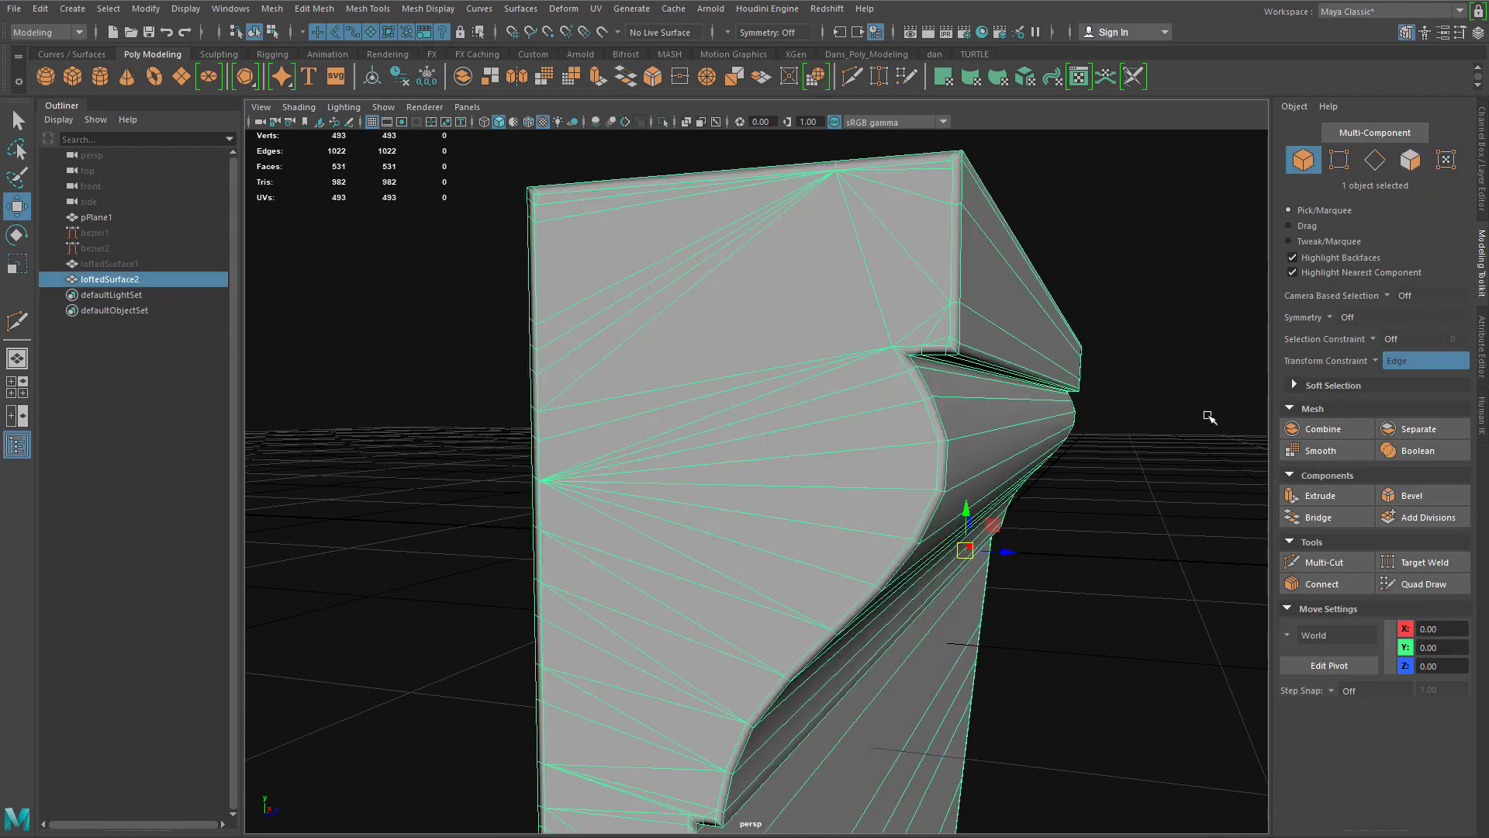
left_click_drag(947, 403, 1034, 598, "alt")
middle_click_drag(1034, 598, 943, 512, "alt")
right_click_drag(942, 512, 1125, 506, "alt")
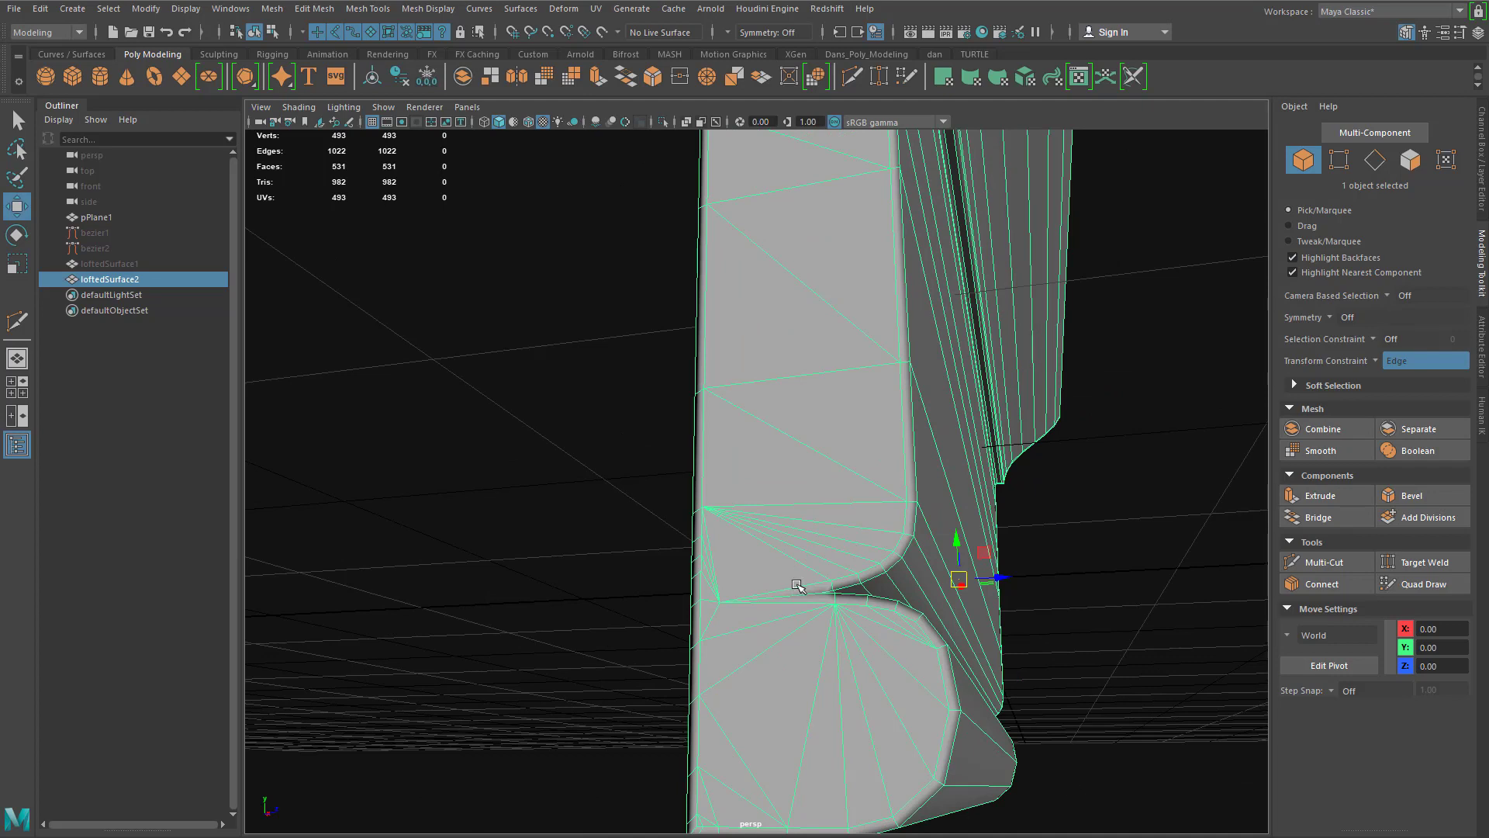
left_click_drag(797, 585, 780, 572, "alt")
key("3")
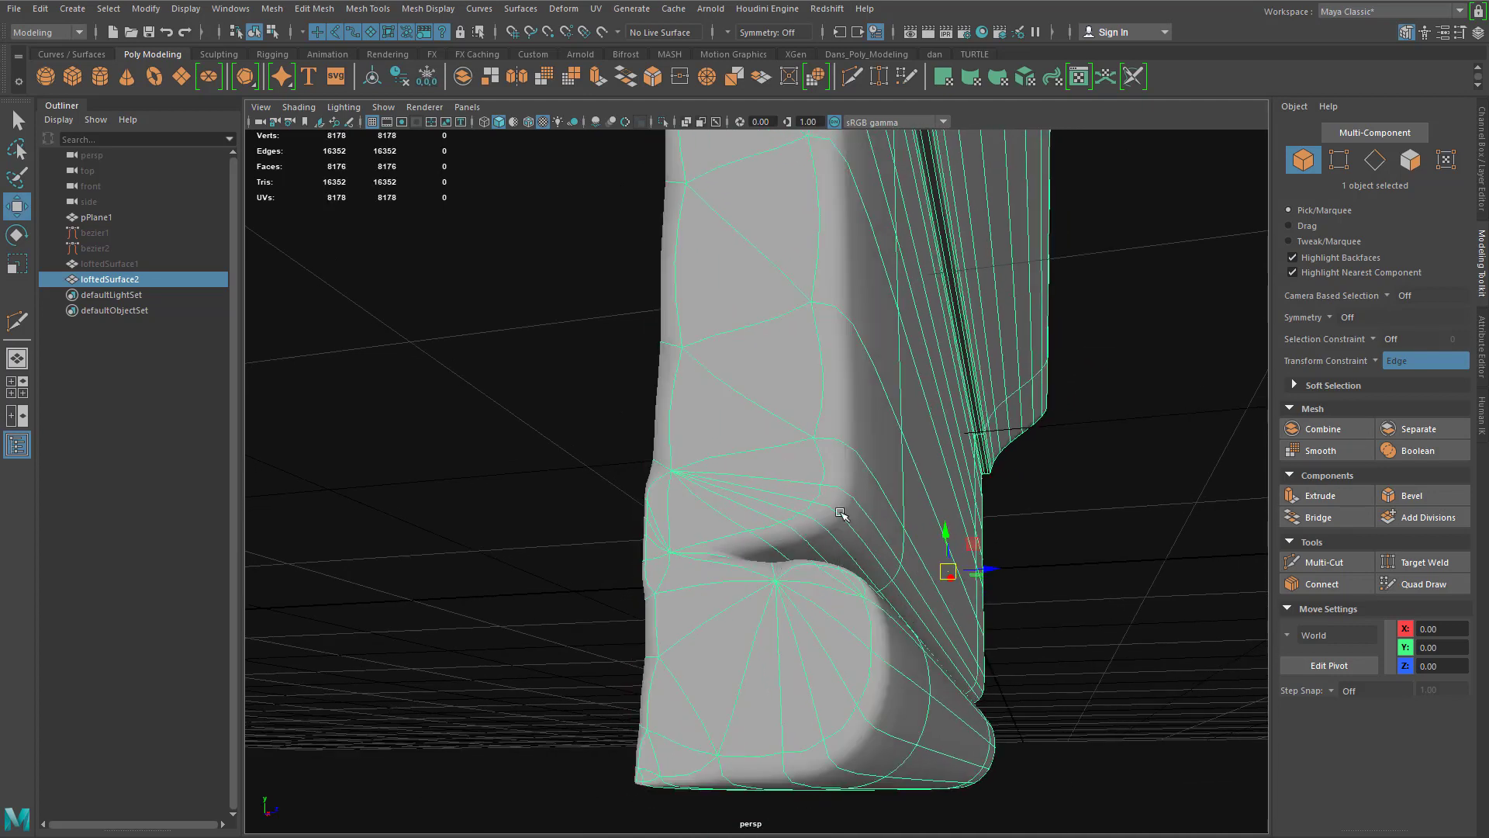
Step: Examine the smoothed triangulated cap's border, the bead, and the adjoining front face from several angles
right_click_drag(731, 375, 811, 355)
scroll(1015, 446, "down", 3)
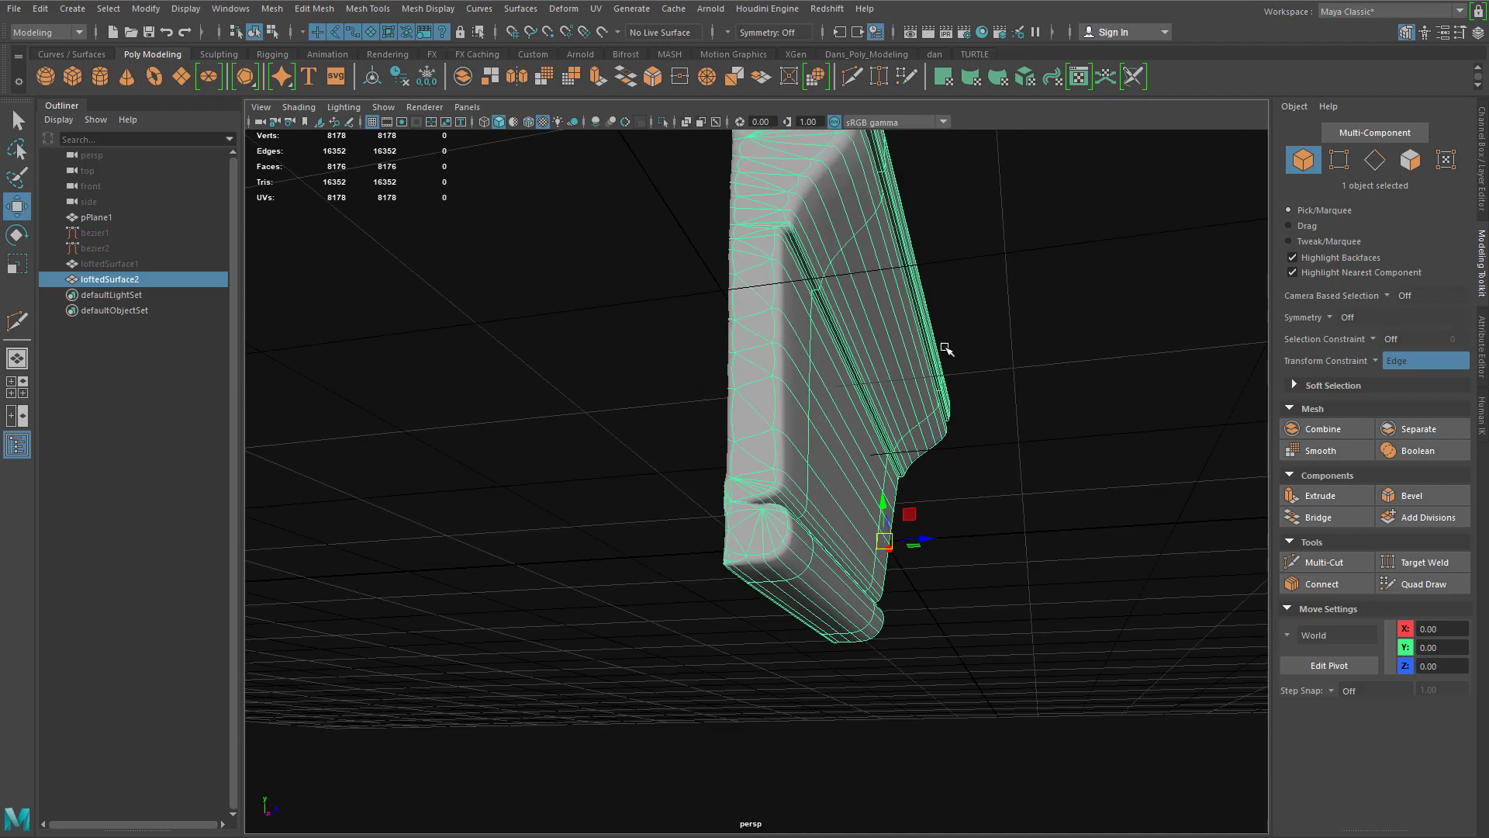
left_click_drag(945, 347, 892, 391, "alt")
middle_click_drag(705, 492, 858, 425, "alt")
scroll(853, 419, "up", 3)
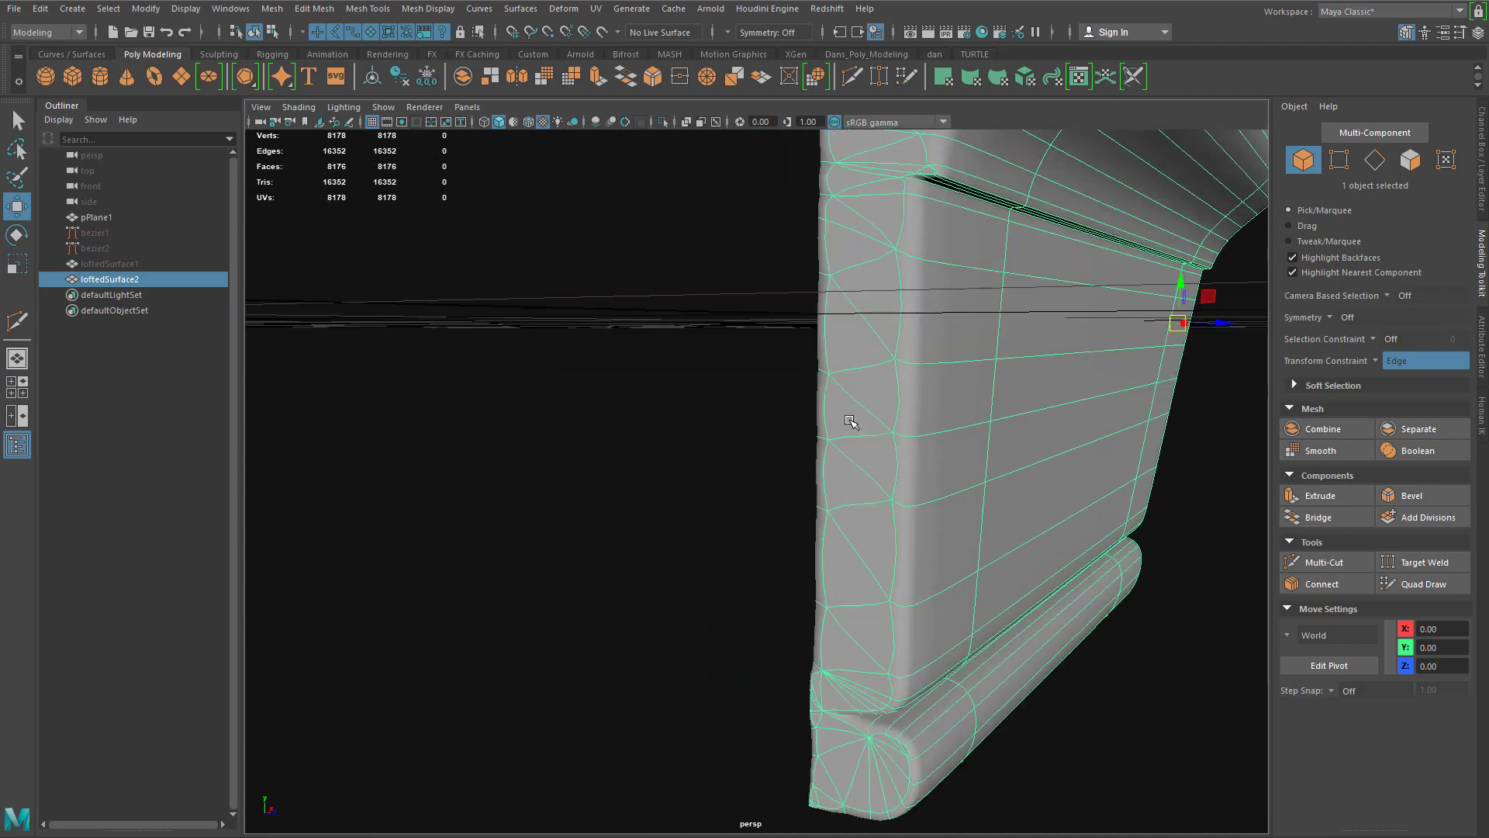
left_click_drag(850, 416, 691, 592, "alt")
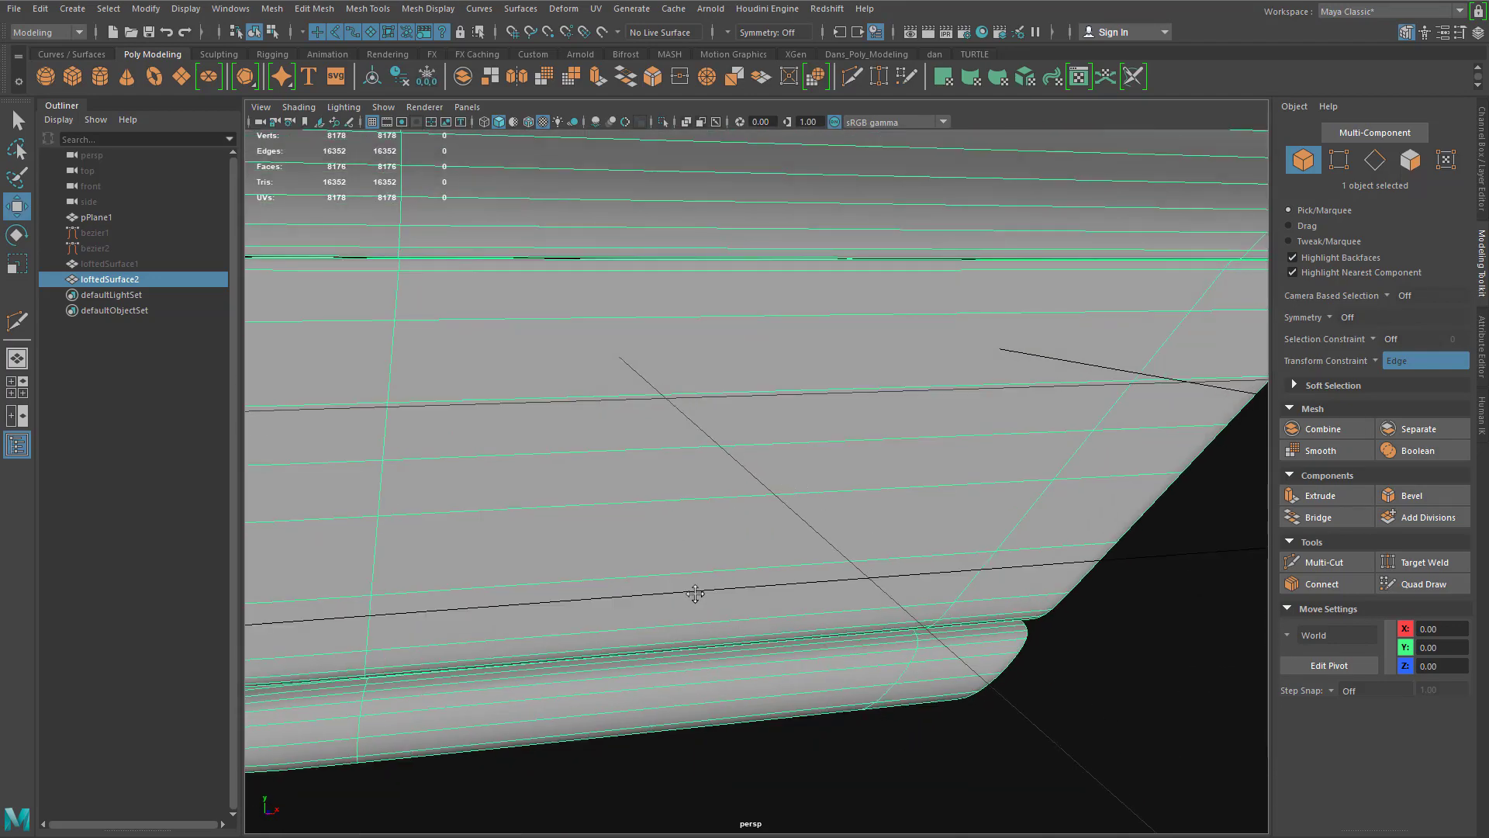
scroll(840, 575, "down", 4)
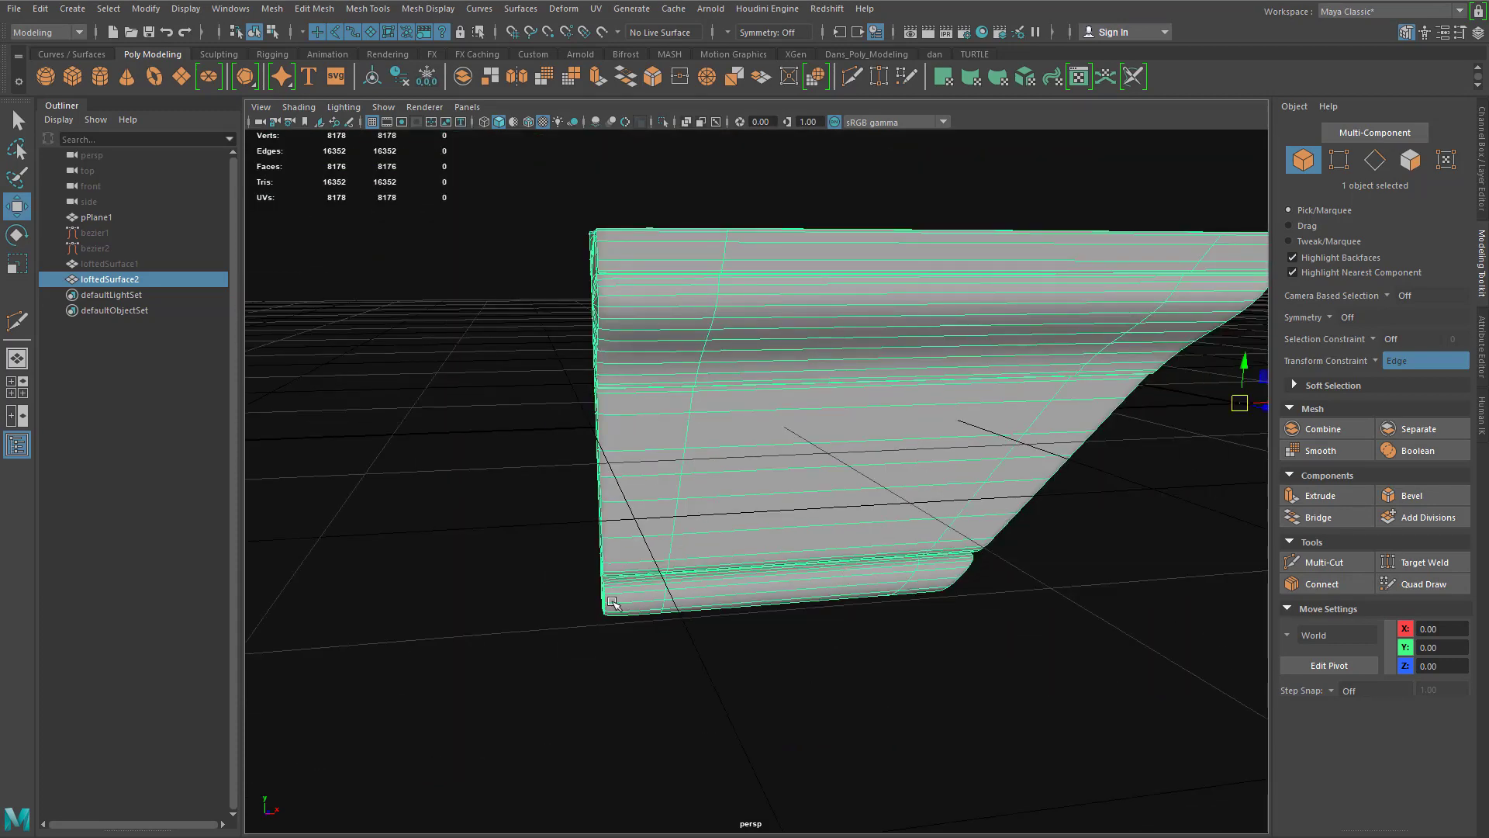
Step: Turn off the smooth preview and insert a supporting edge loop close behind the triangulated end cap with Multi-Cut
key("1")
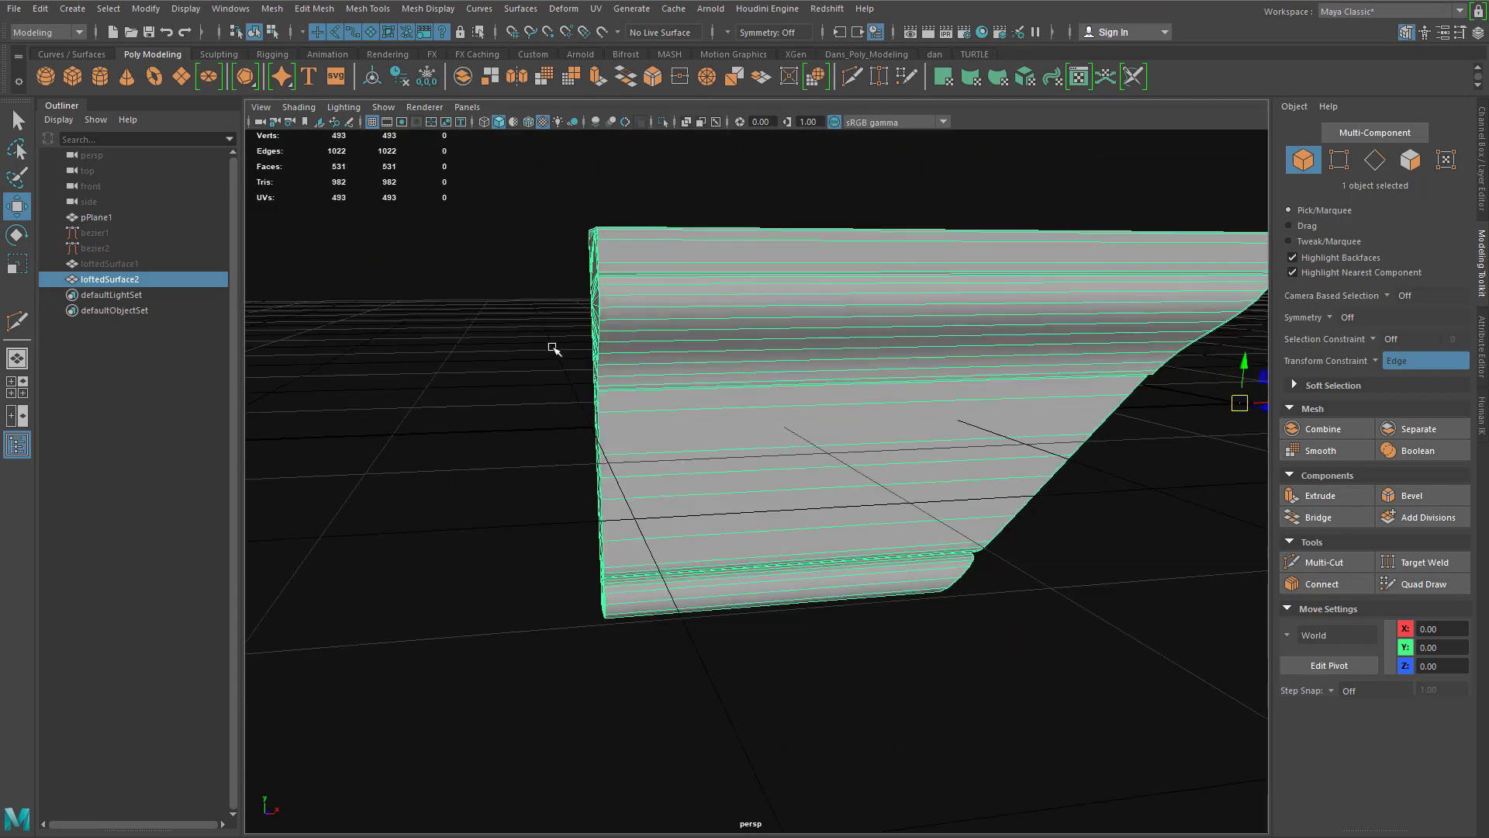
scroll(609, 471, "up", 5)
middle_click_drag(552, 348, 870, 621, "alt")
scroll(908, 549, "up", 3)
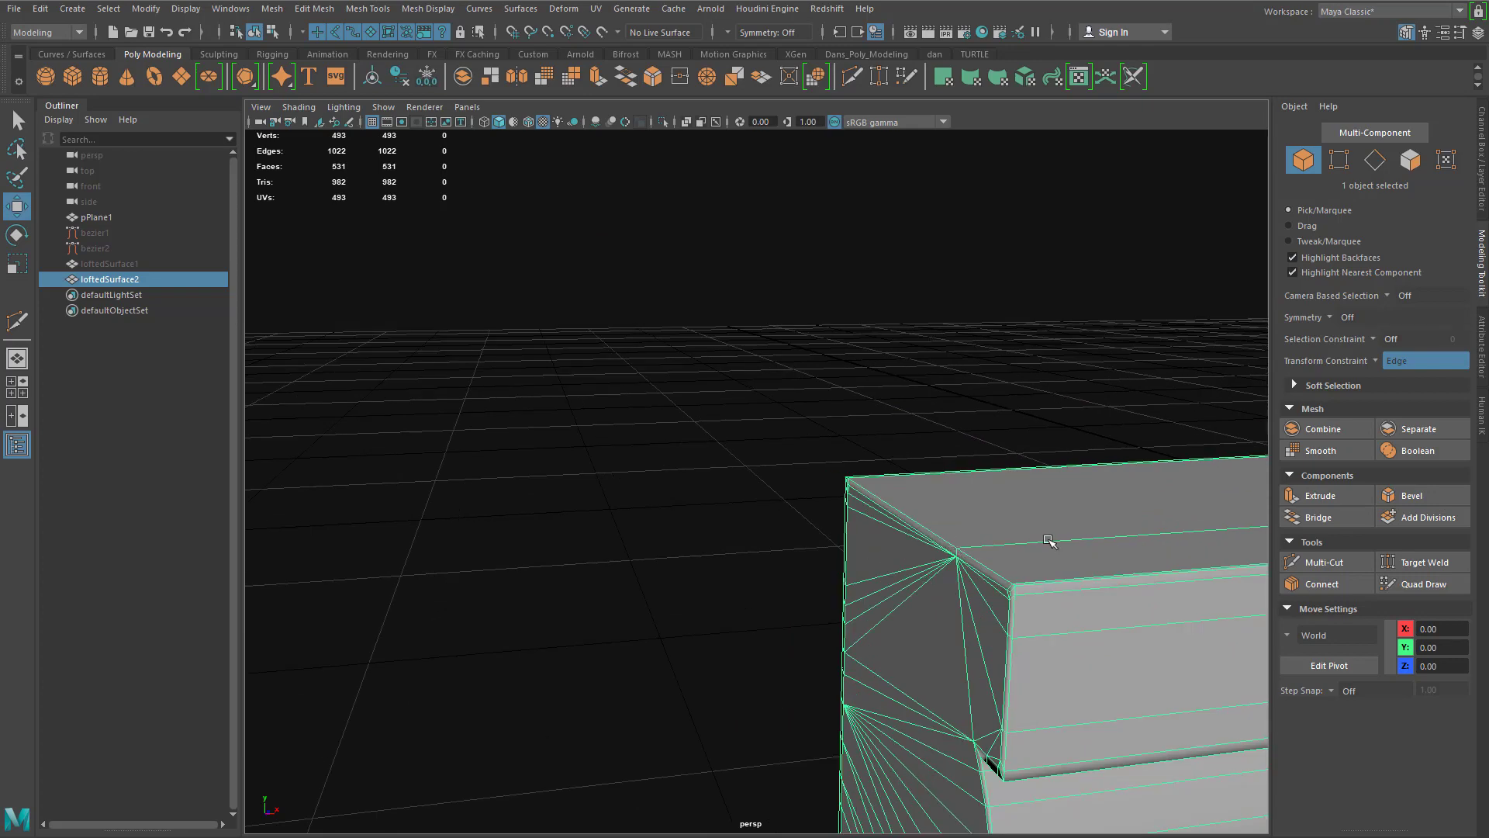
middle_click_drag(1049, 541, 1046, 345, "alt")
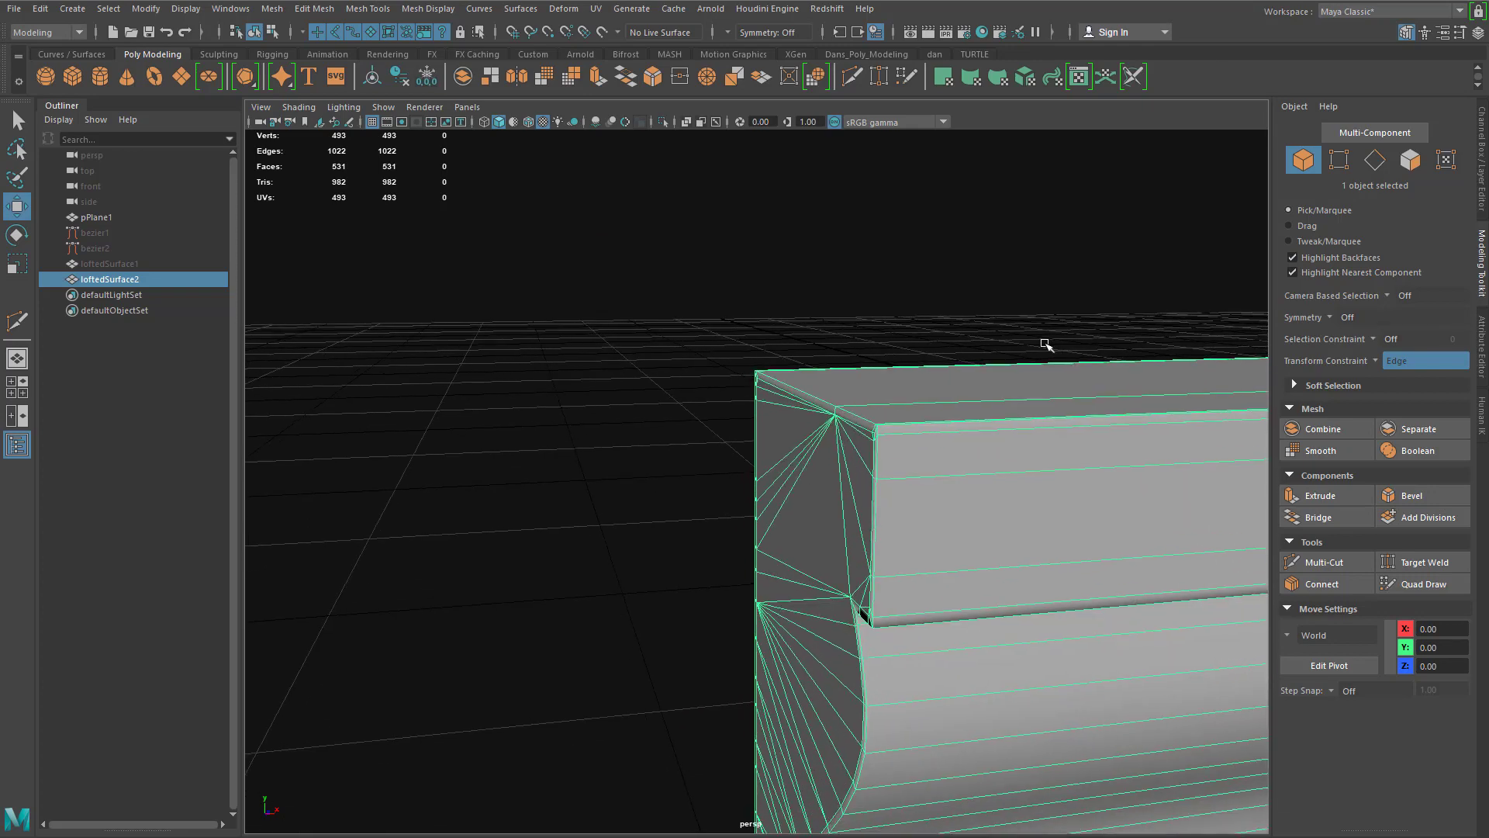
left_click(852, 77)
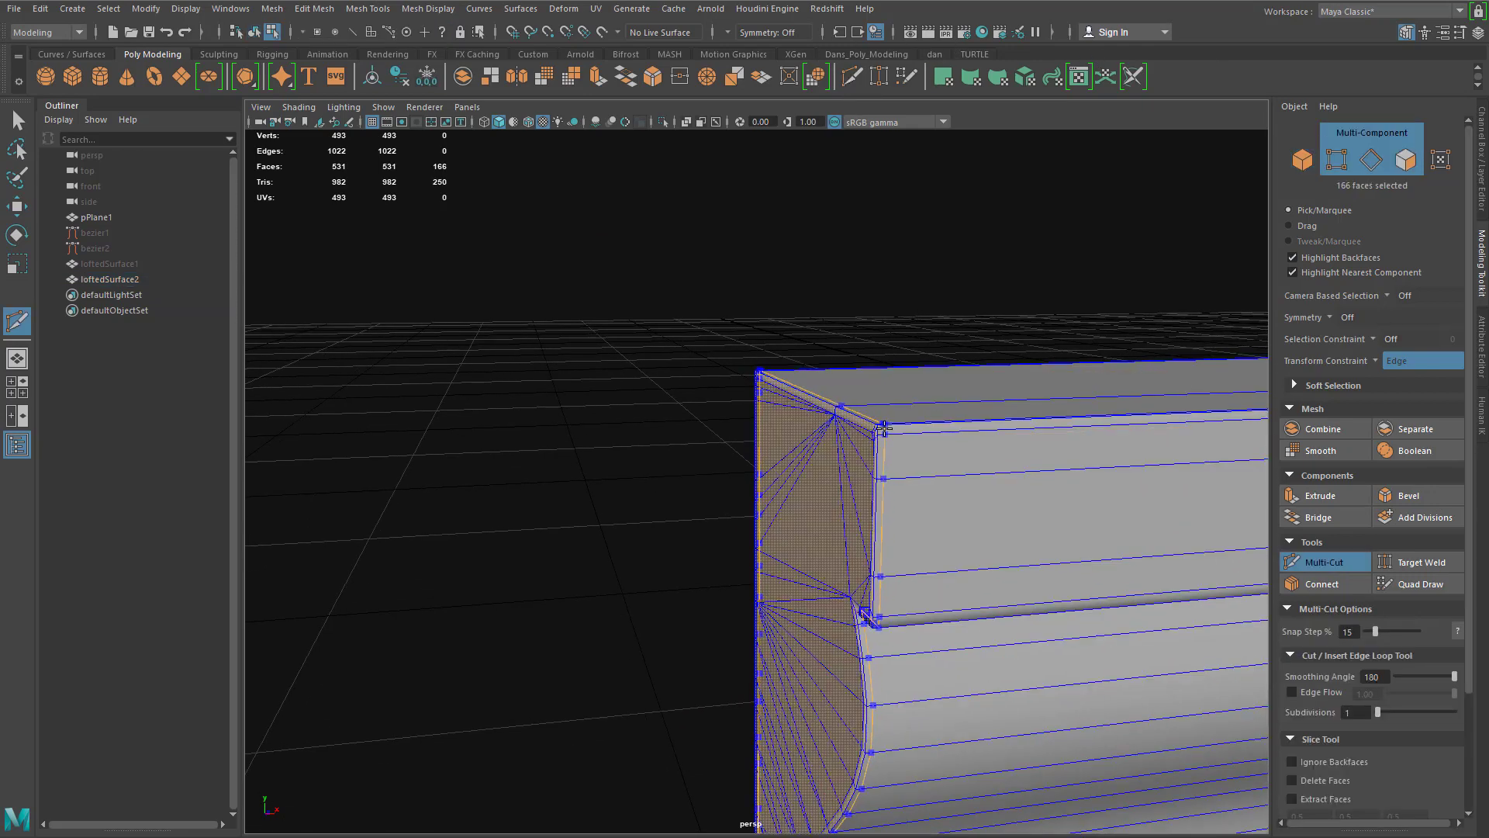
left_click(881, 478)
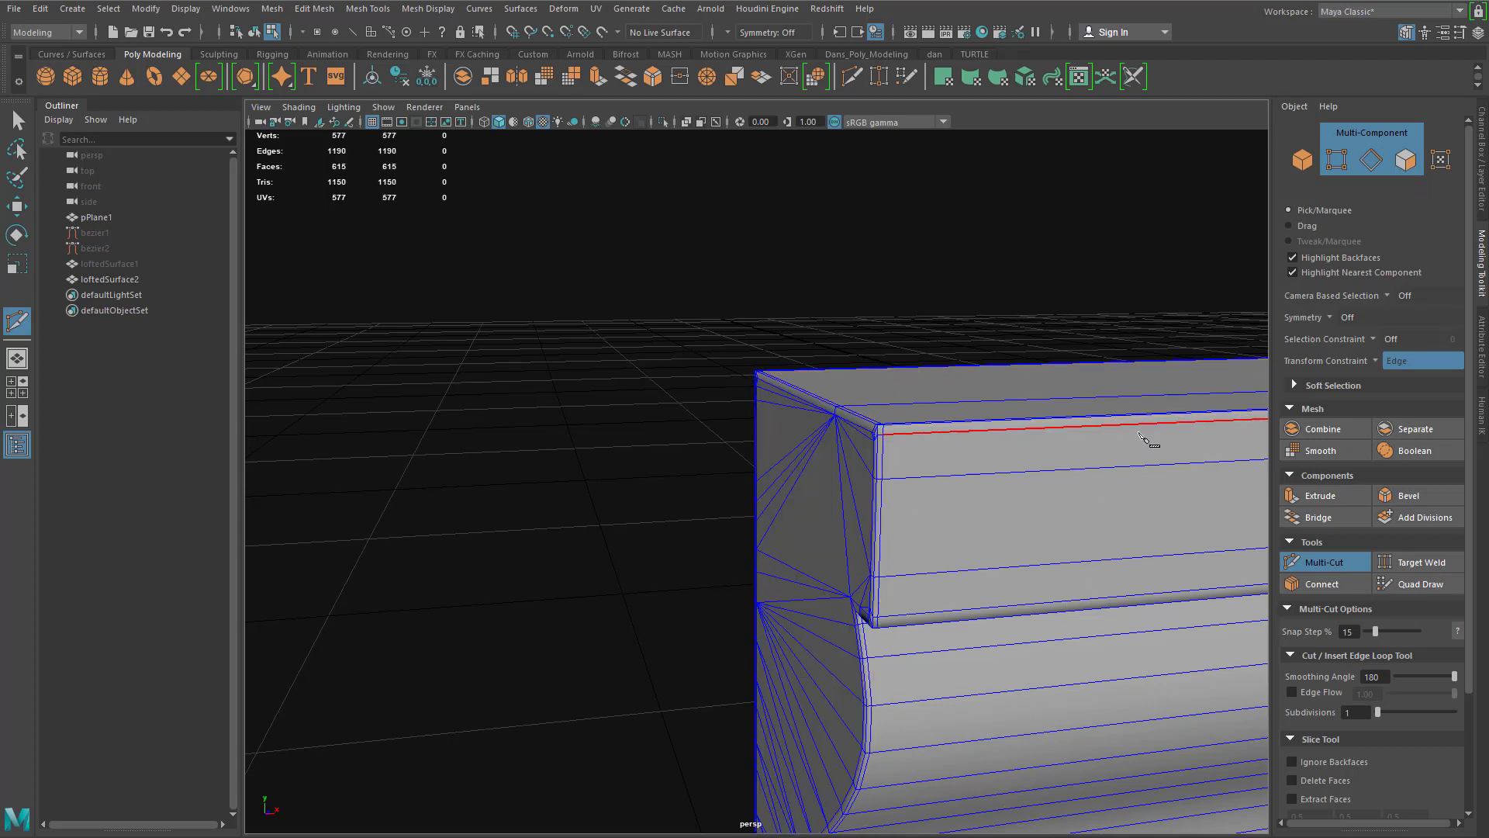
Step: Return the molding to object selection, turn on its smooth preview, and deselect it to check the supported end cap
key("w")
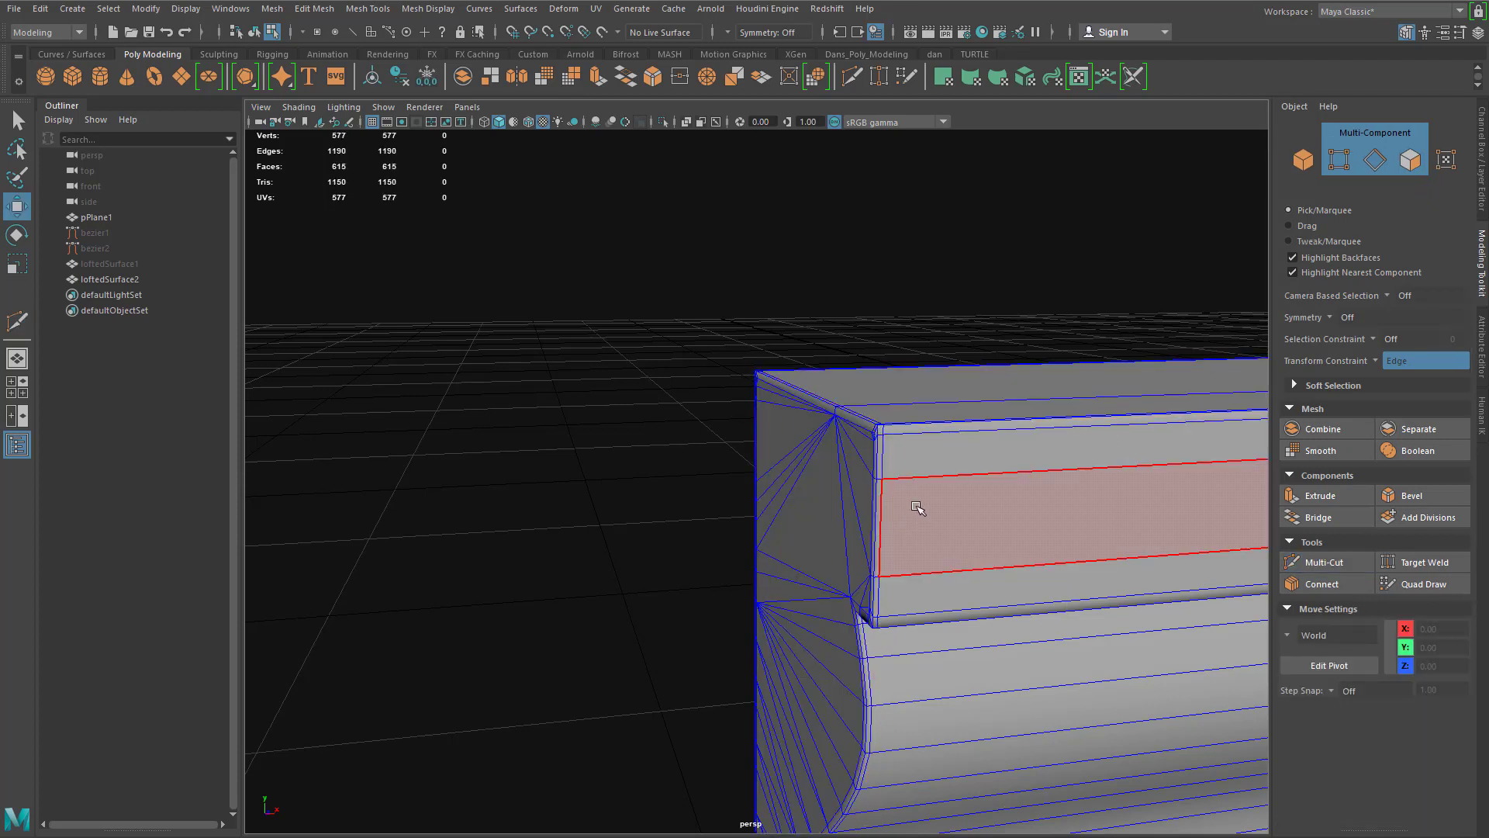
right_click_drag(918, 506, 991, 482)
left_click(618, 312)
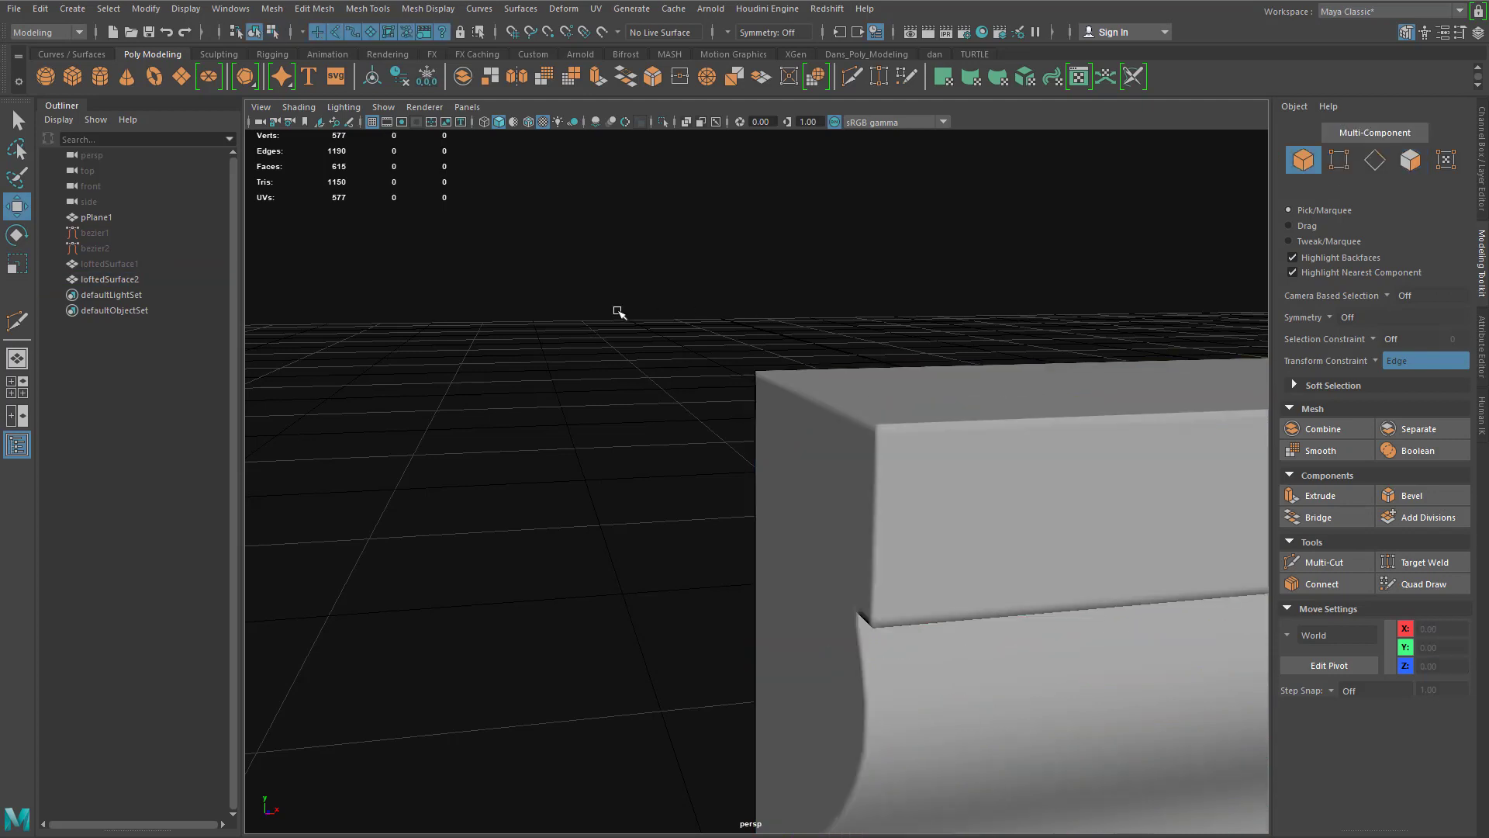
left_click(884, 461)
key("3")
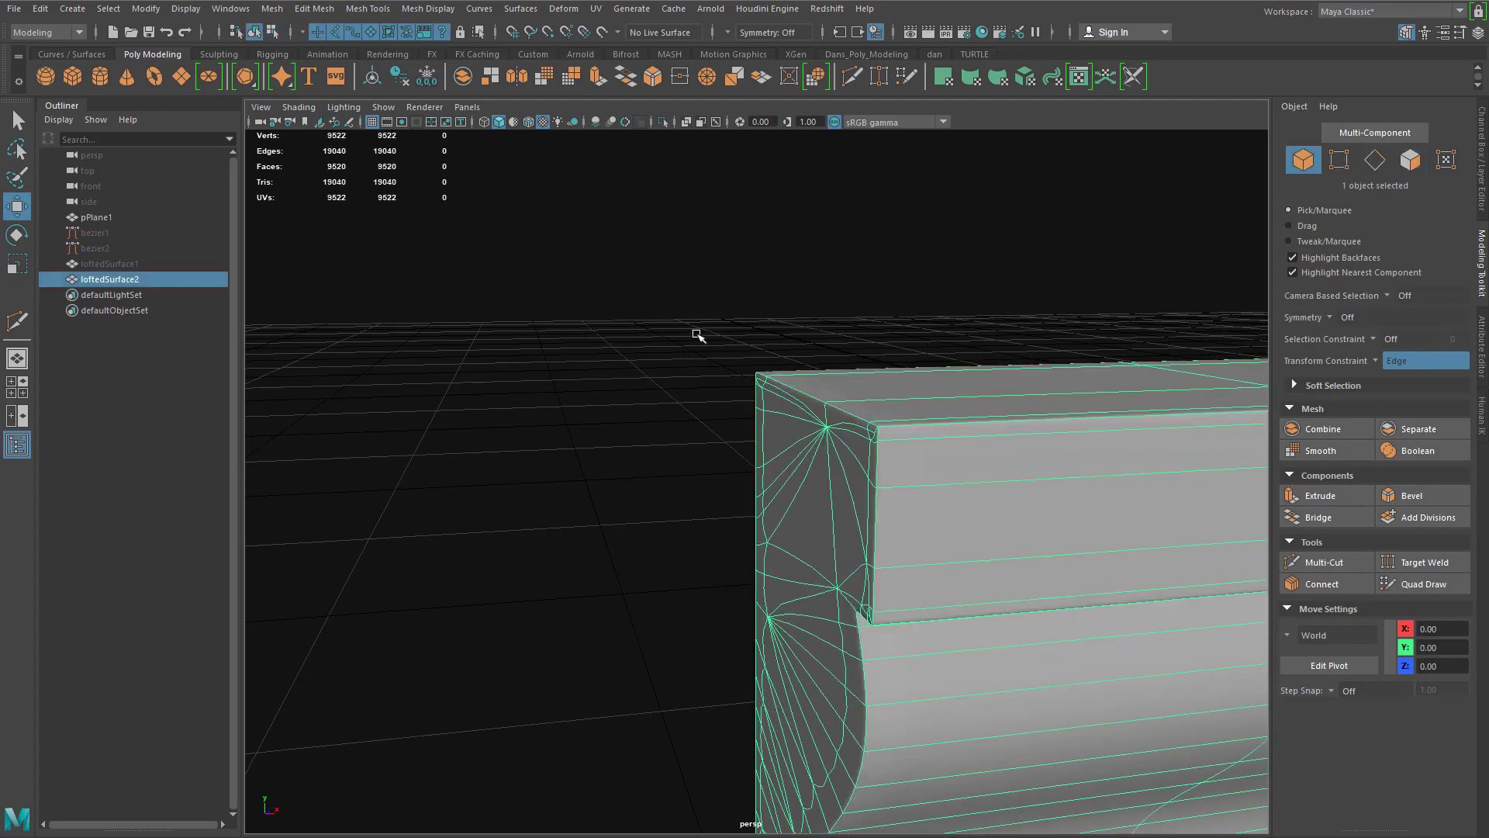
right_click_drag(923, 443, 858, 359)
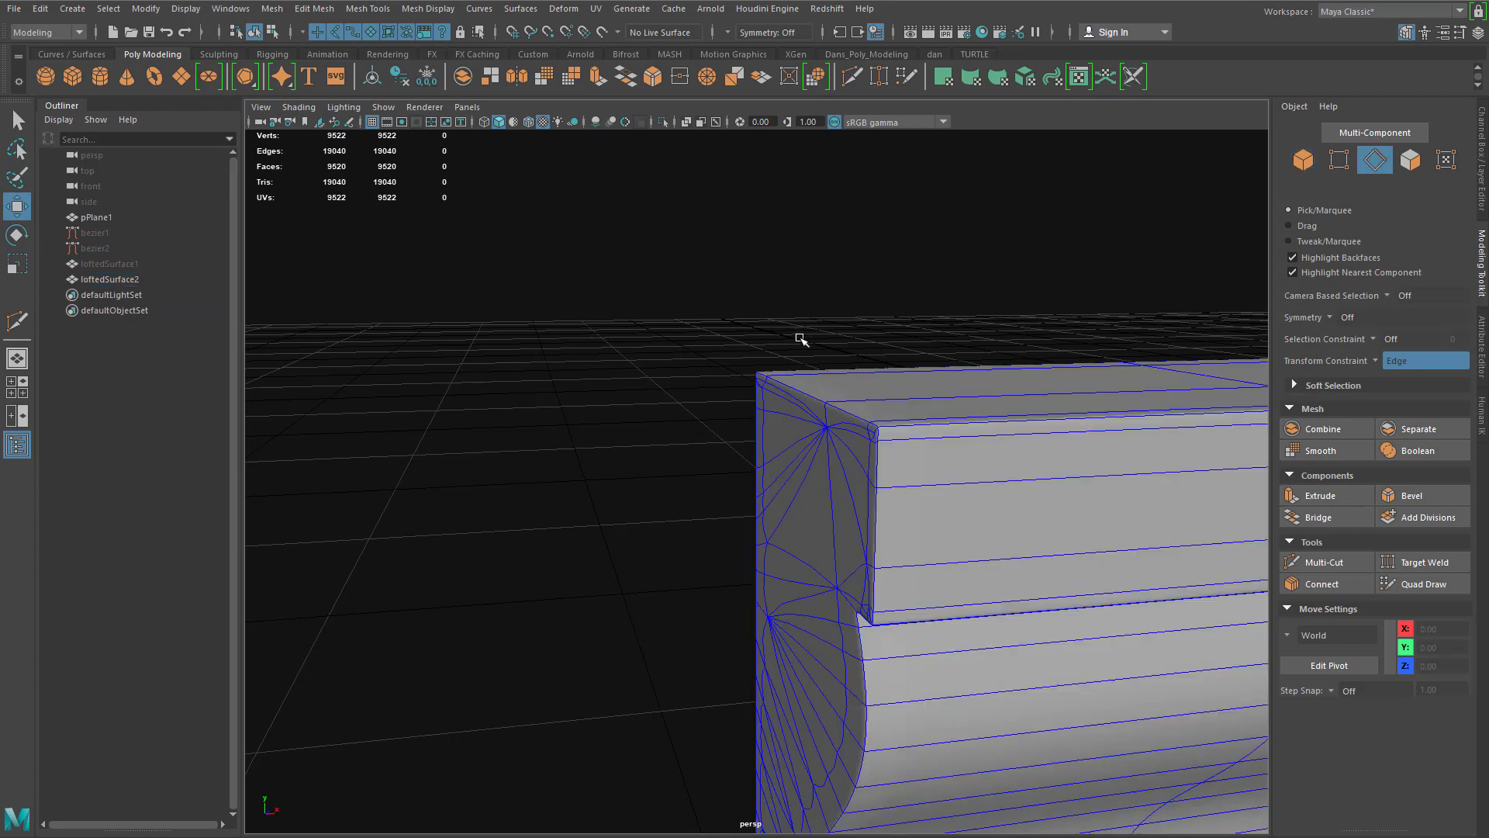
left_click(947, 528)
right_click_drag(937, 496, 1011, 440)
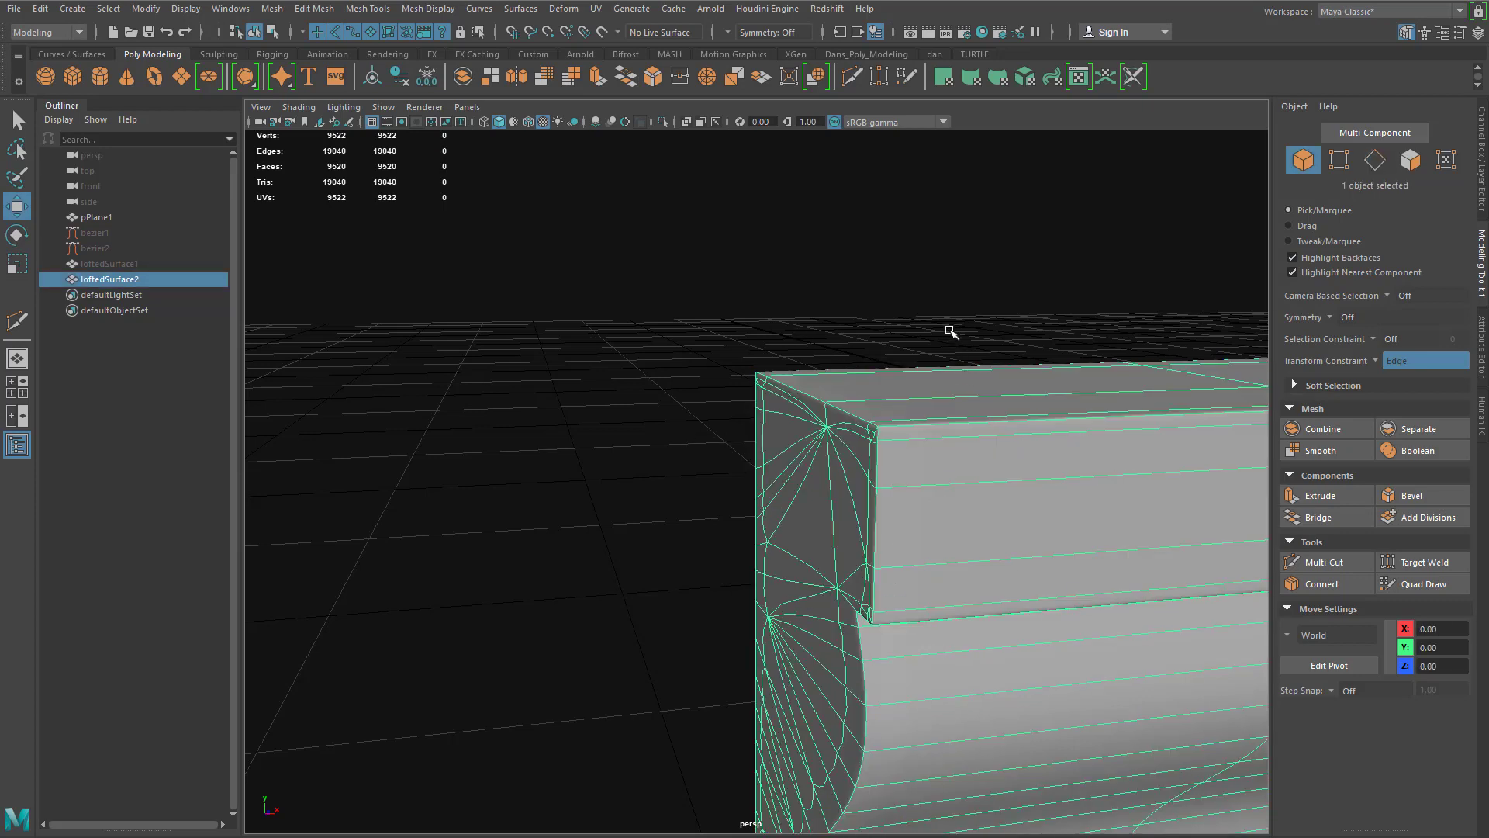
left_click(927, 245)
Step: Examine the smoothed molding's triangulated end, back, bottom bead and top surface, both shaded and with the wireframe highlighted
scroll(977, 620, "down", 4)
middle_click_drag(977, 619, 858, 454, "alt")
left_click_drag(830, 519, 913, 535, "alt")
middle_click_drag(1063, 535, 918, 593, "alt")
right_click_drag(994, 612, 862, 595, "alt")
left_click_drag(863, 595, 838, 568, "alt")
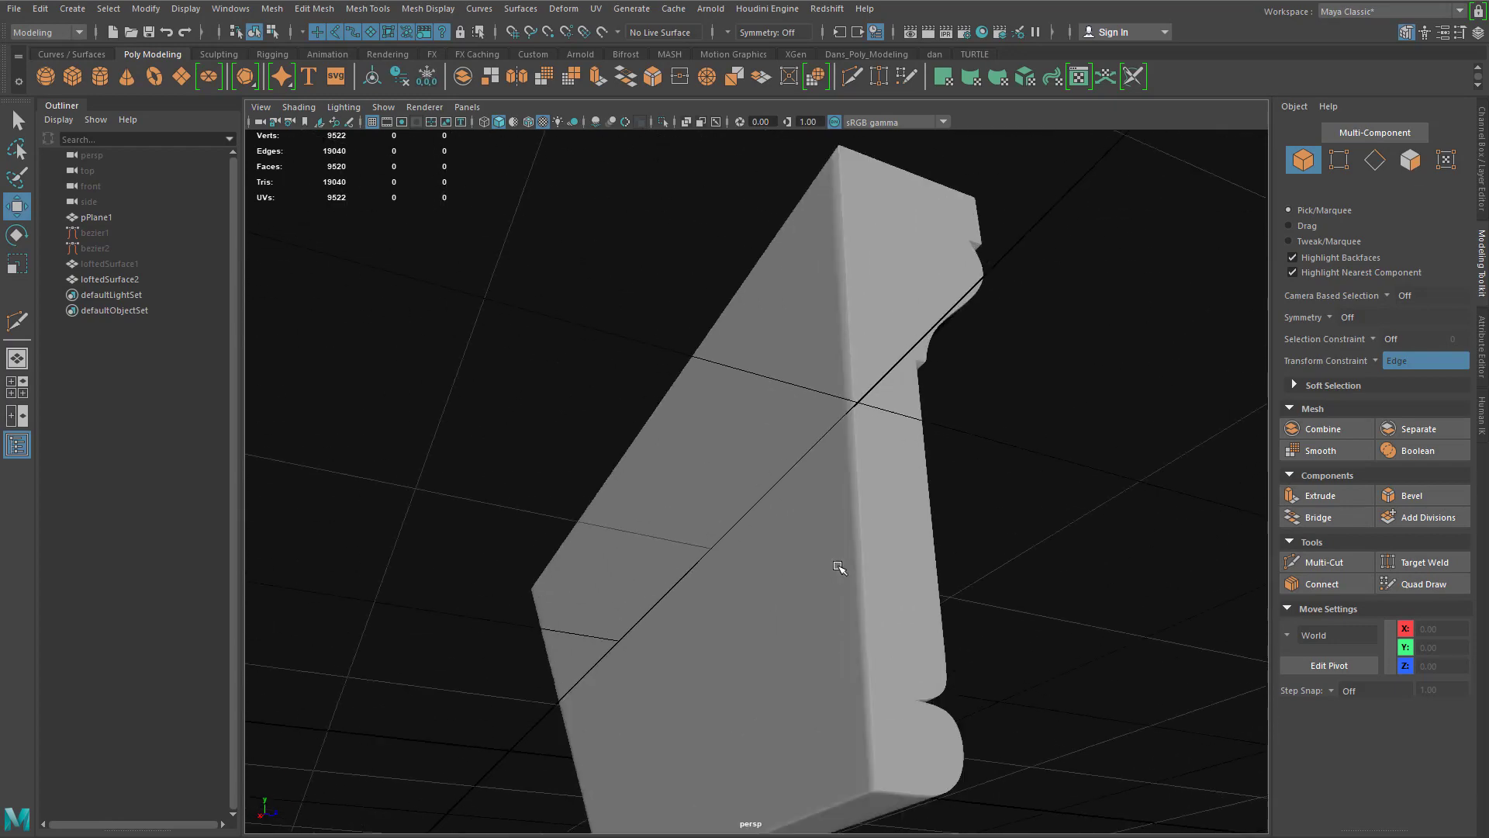
right_click_drag(838, 568, 838, 612, "alt")
left_click(838, 617)
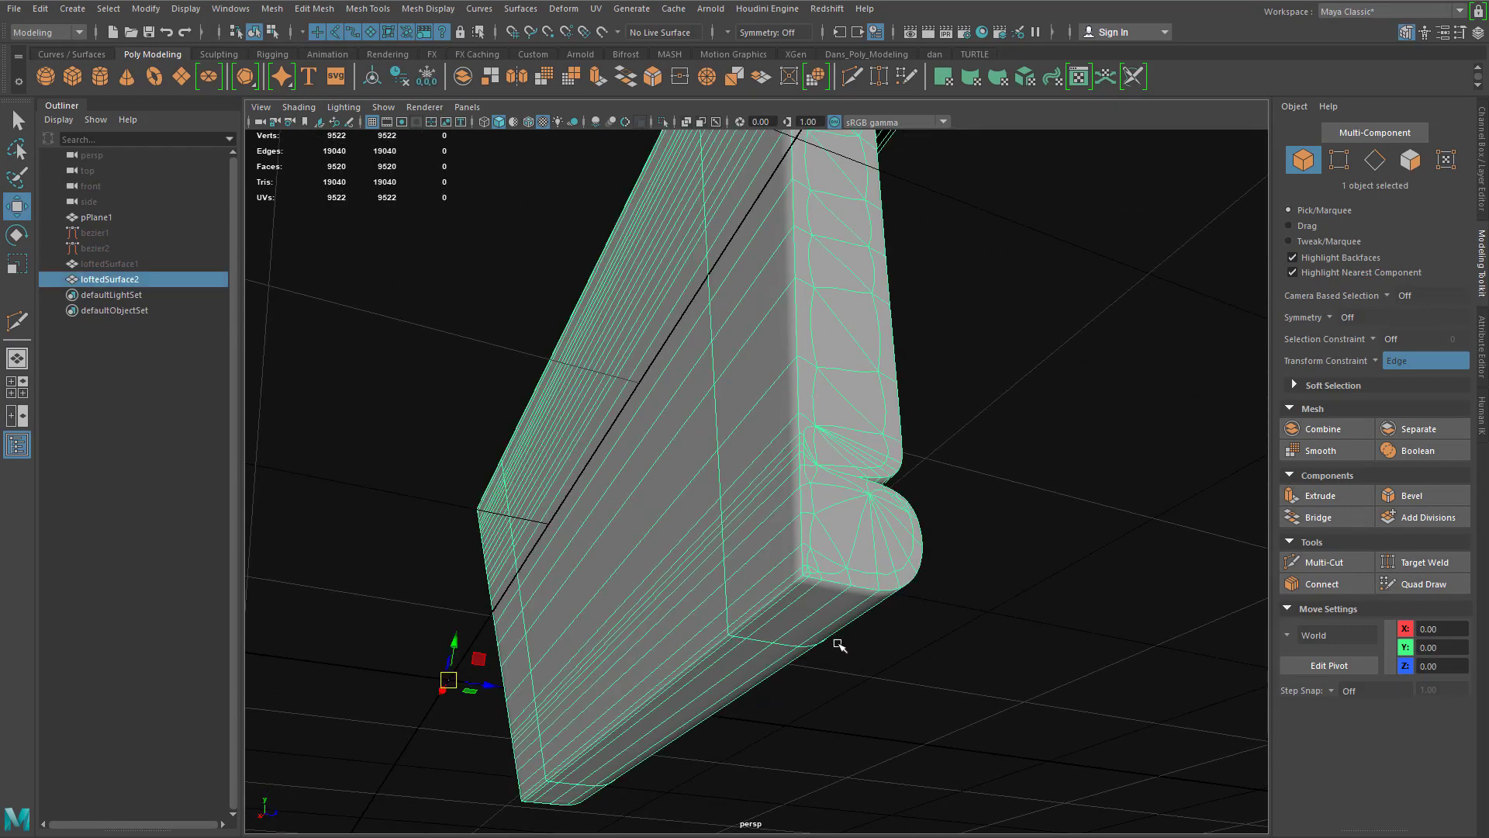
mouse_move(840, 601)
left_mouse_down("alt")
mouse_move(807, 595)
mouse_move(831, 515)
mouse_move(838, 623)
left_mouse_up("alt")
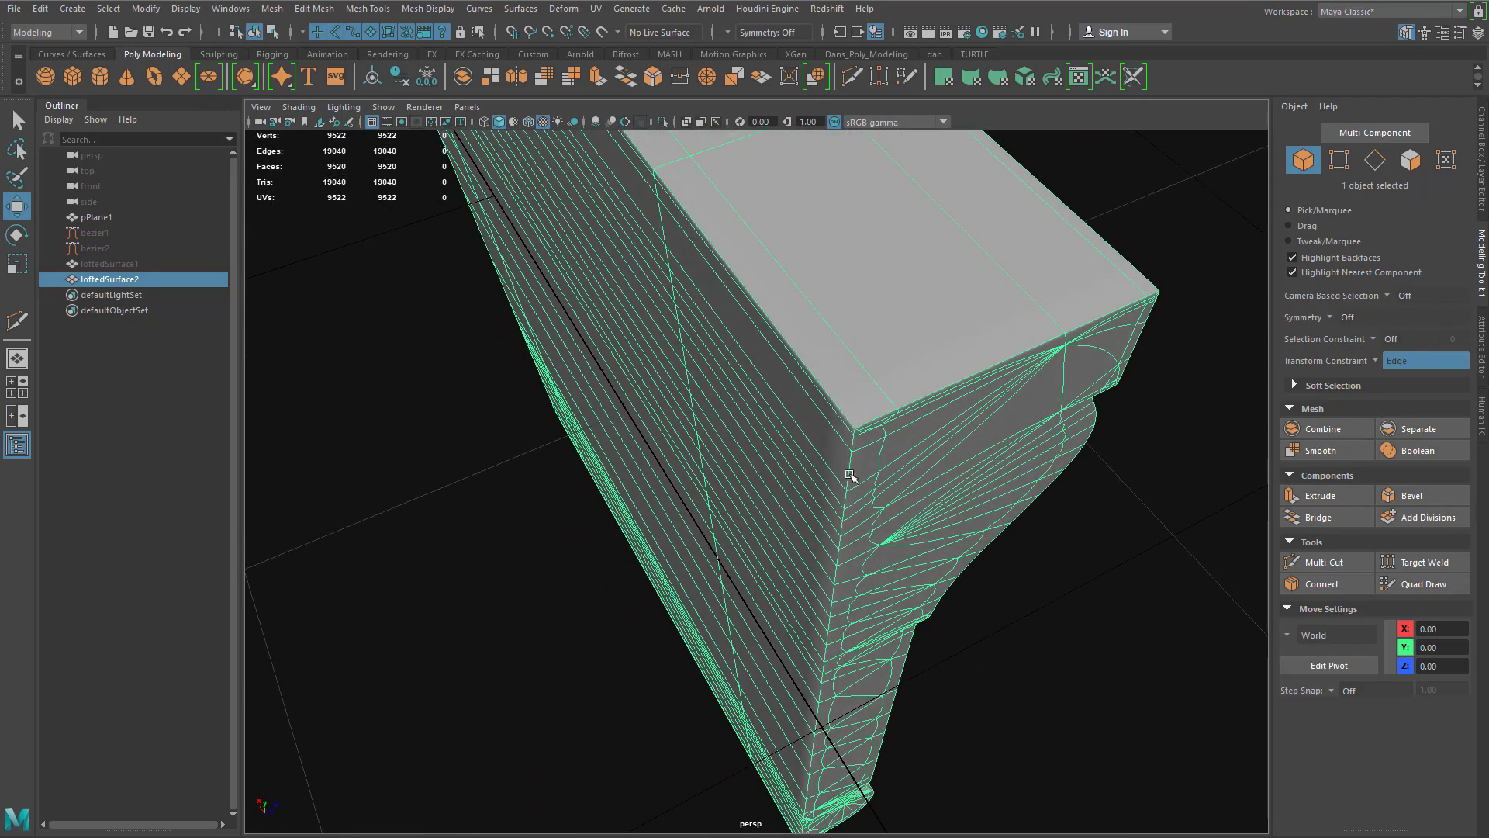
left_click_drag(849, 475, 809, 491, "alt")
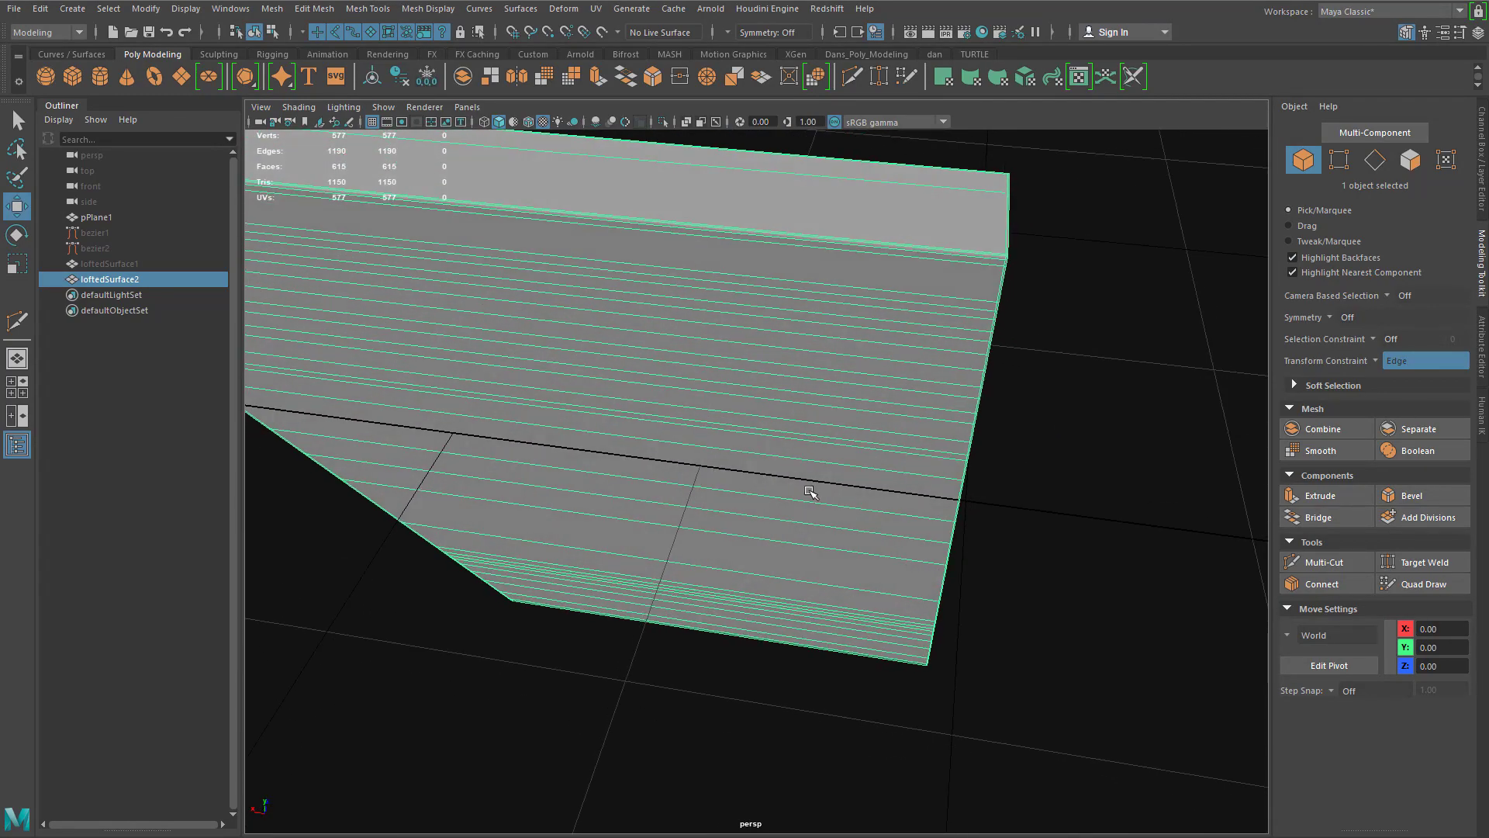
Step: With the smooth preview off, insert three edge loops across the molding with Multi-Cut: one toward each end and one near the middle
left_click(852, 77)
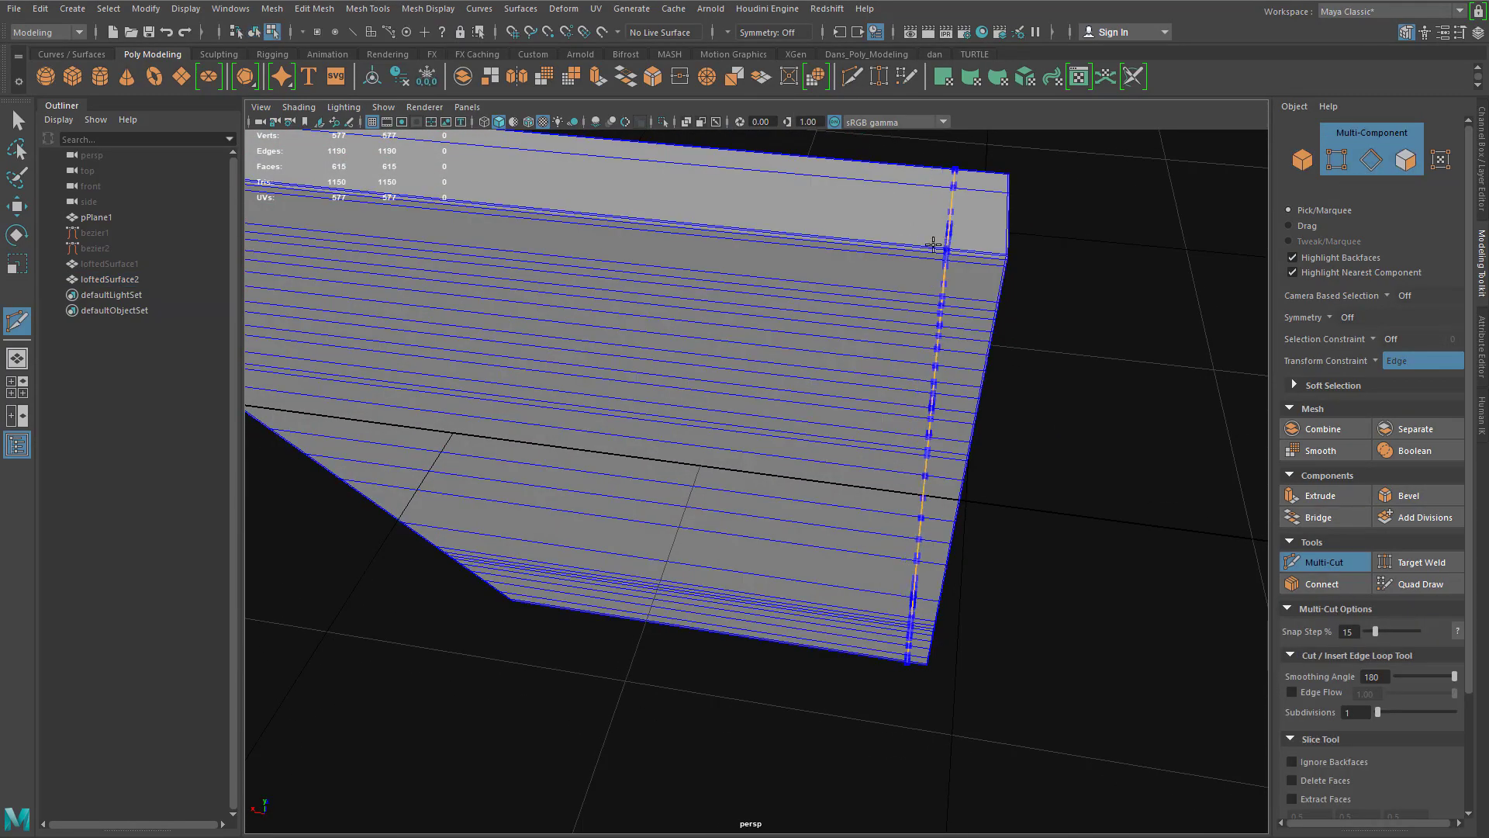
left_click(932, 245, "ctrl")
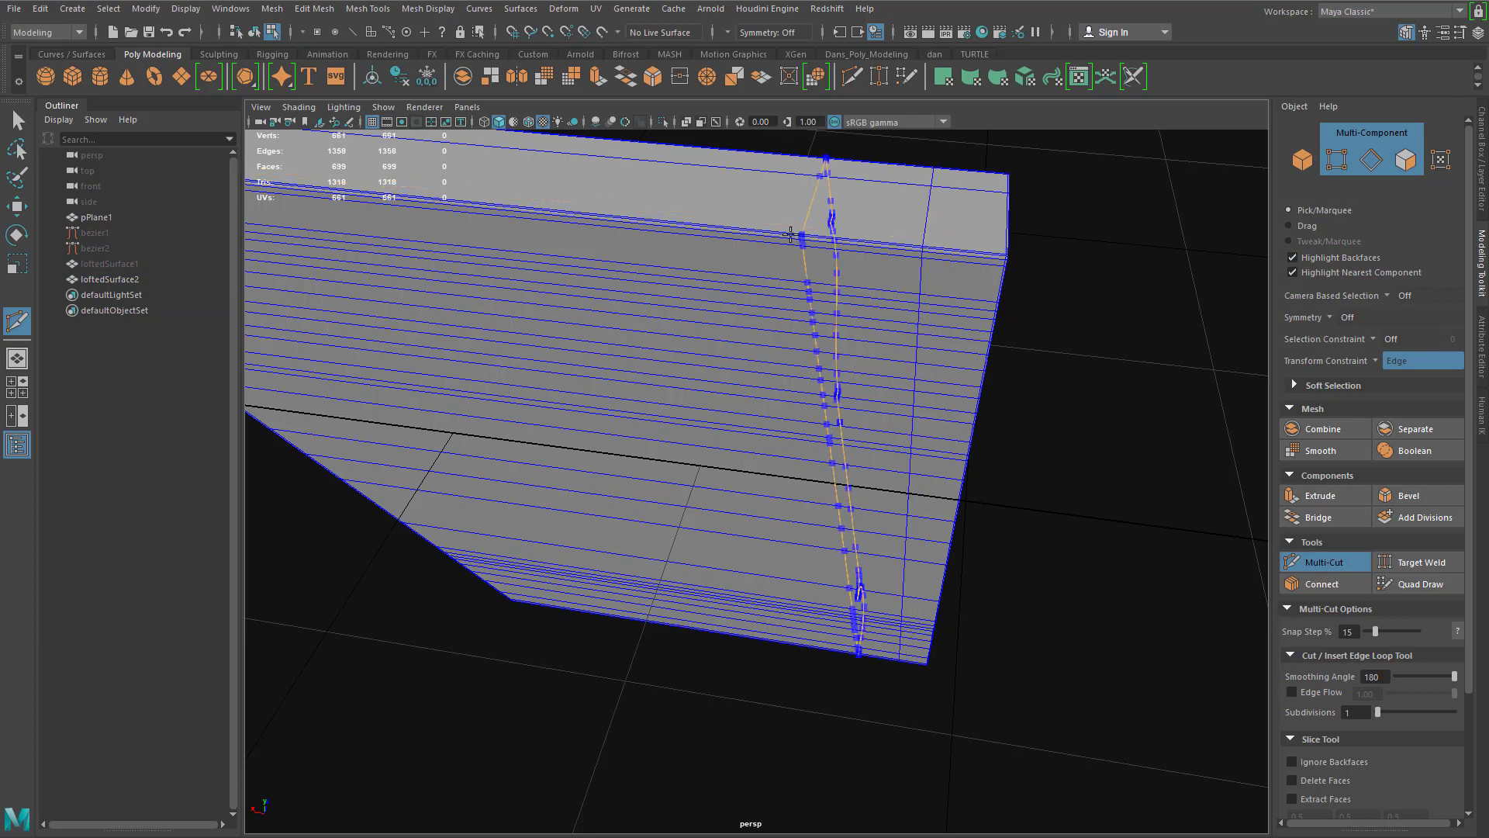
middle_click_drag(590, 486, 1034, 547, "alt")
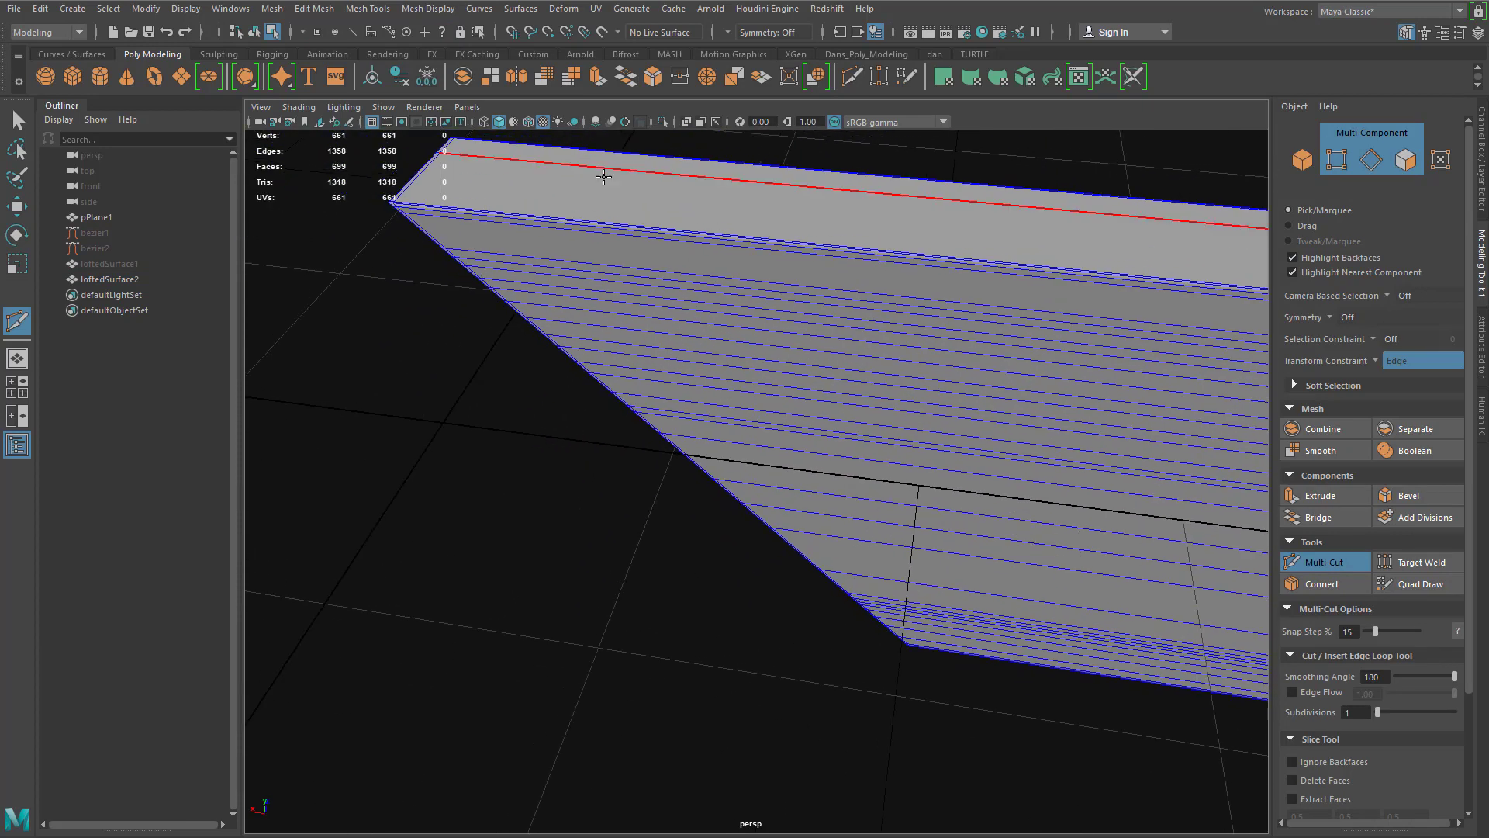
left_click(510, 195, "ctrl")
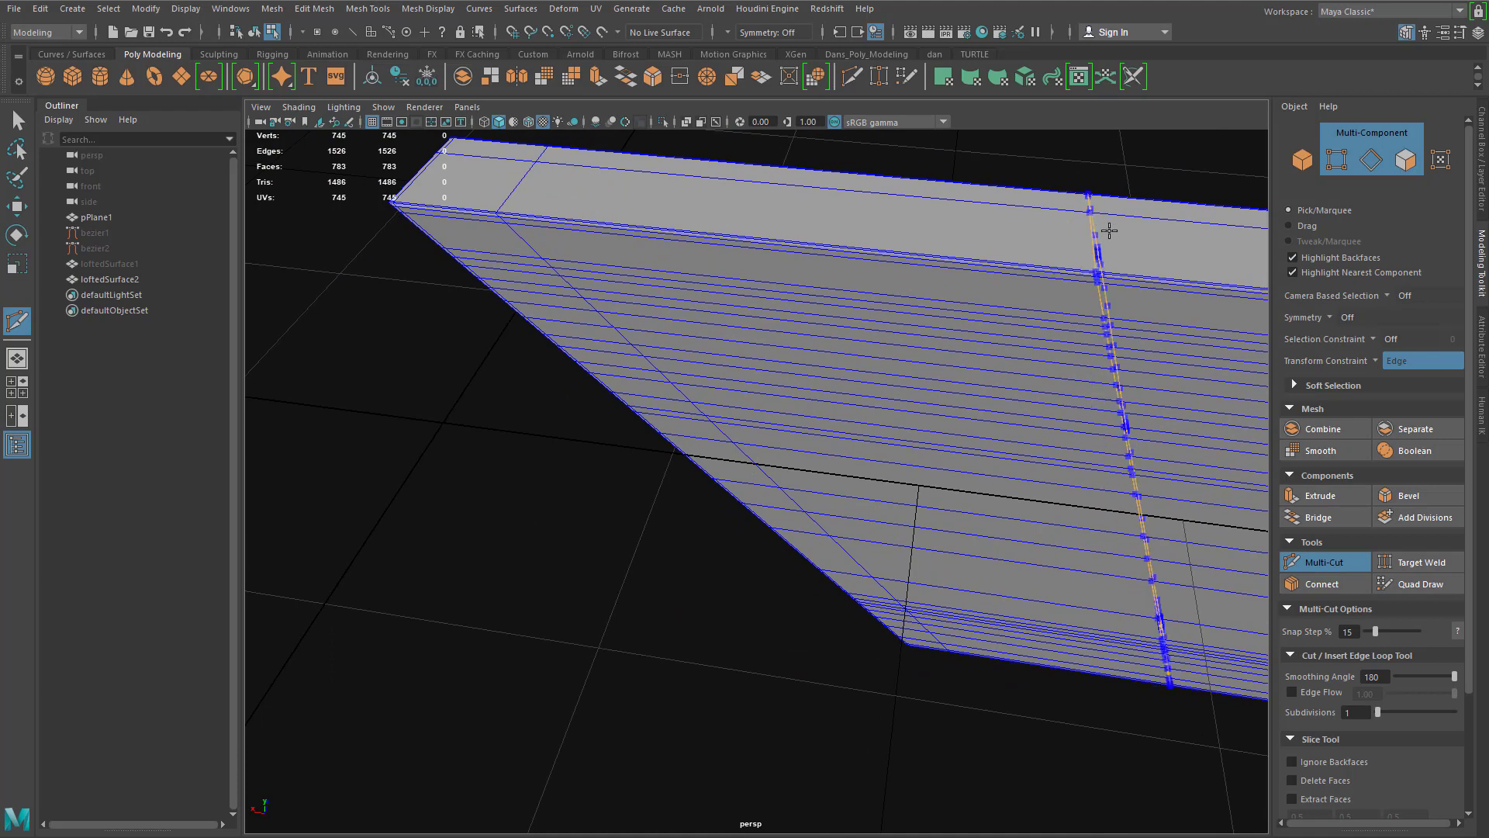
scroll(1154, 292, "down", 3)
middle_click_drag(1150, 367, 1124, 385, "alt")
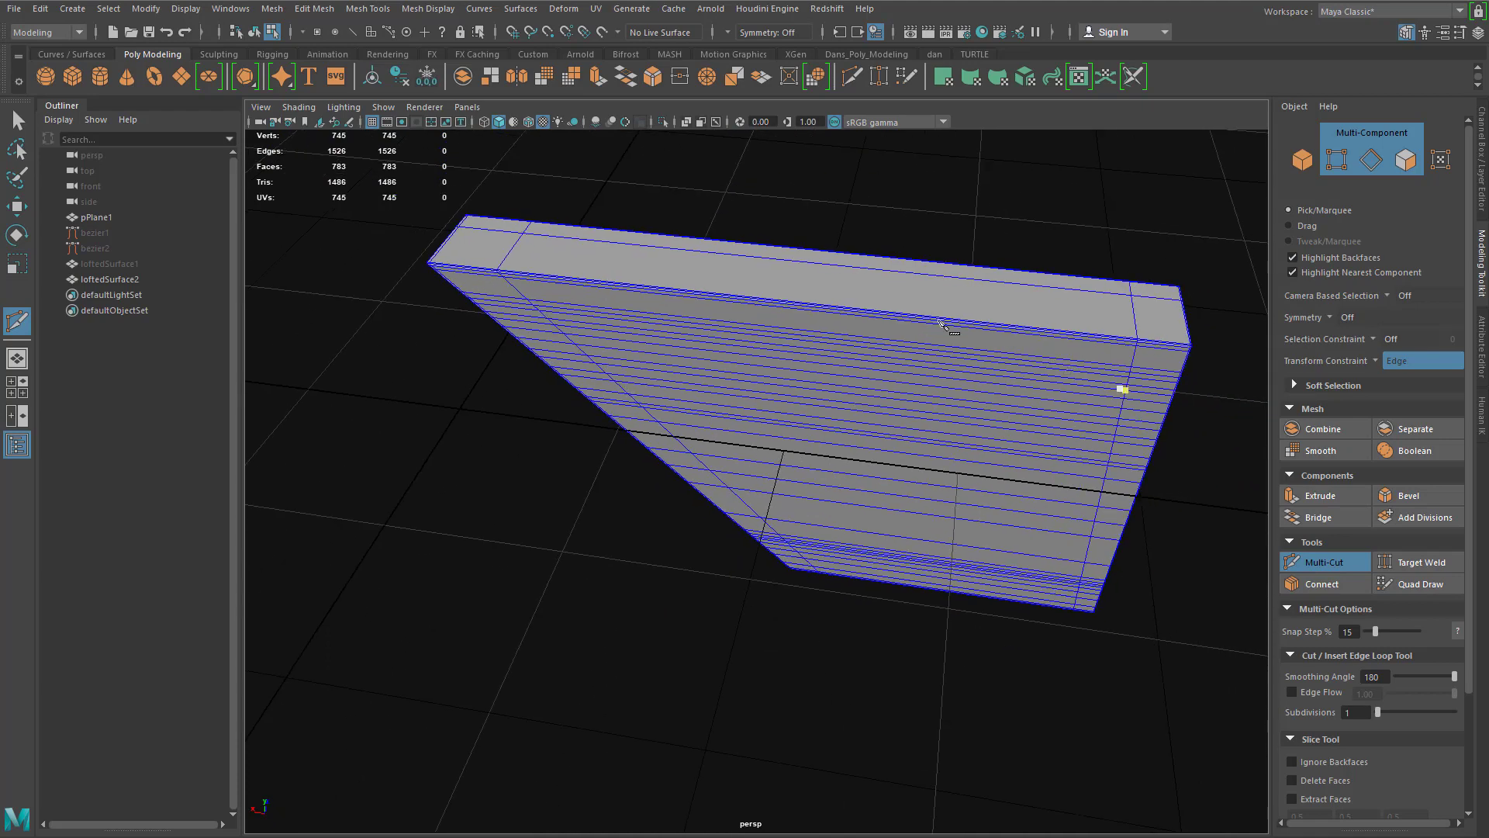
left_click(887, 310, "ctrl")
scroll(1137, 399, "down", 3)
left_click_drag(1137, 398, 571, 521, "alt")
scroll(574, 526, "up", 4)
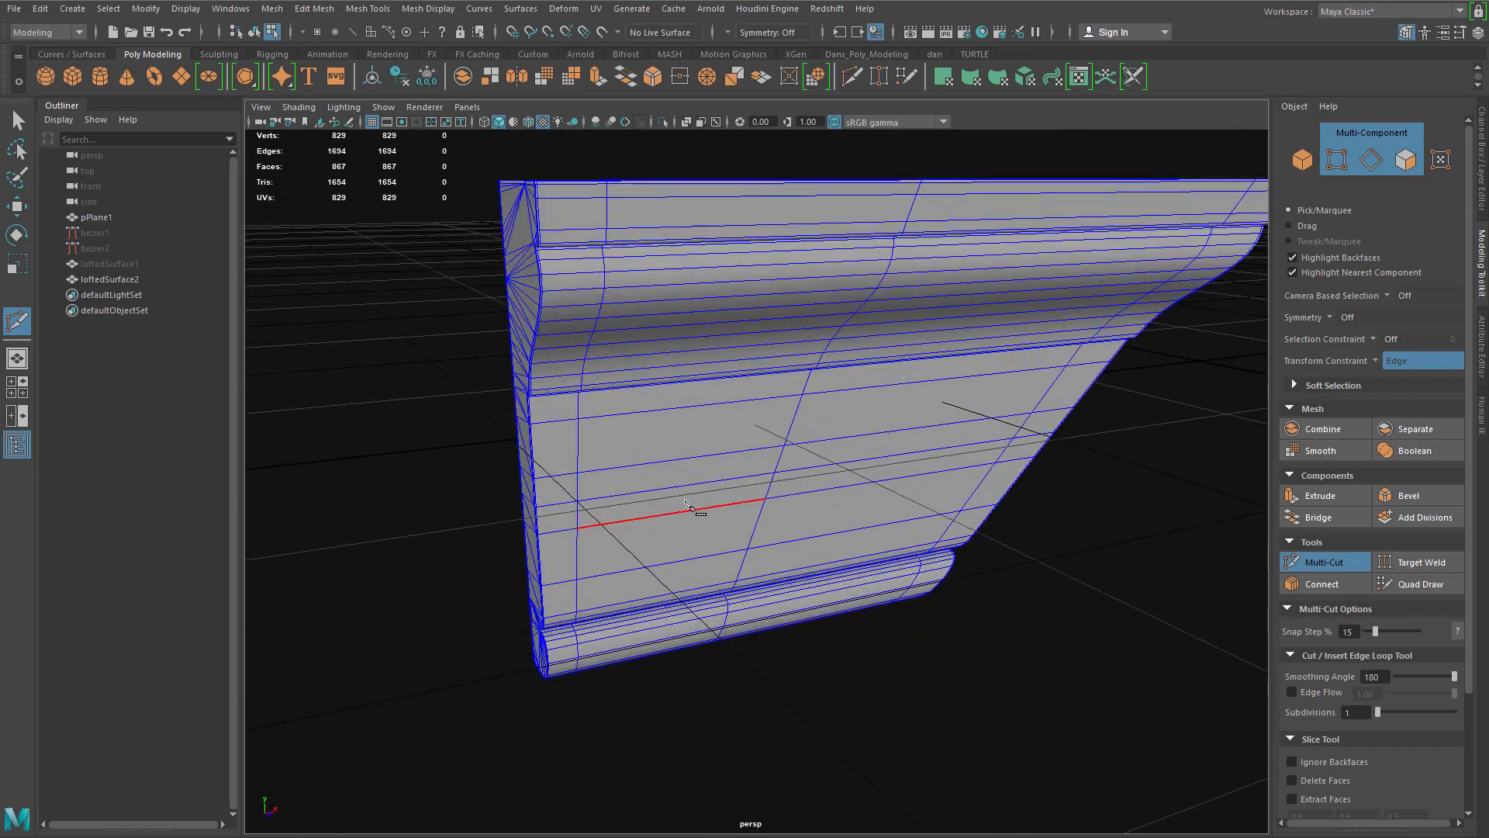
Step: Leave Multi-Cut, return the molding to object selection, and turn on its smooth preview to view the added loops
left_click(602, 304)
key("w")
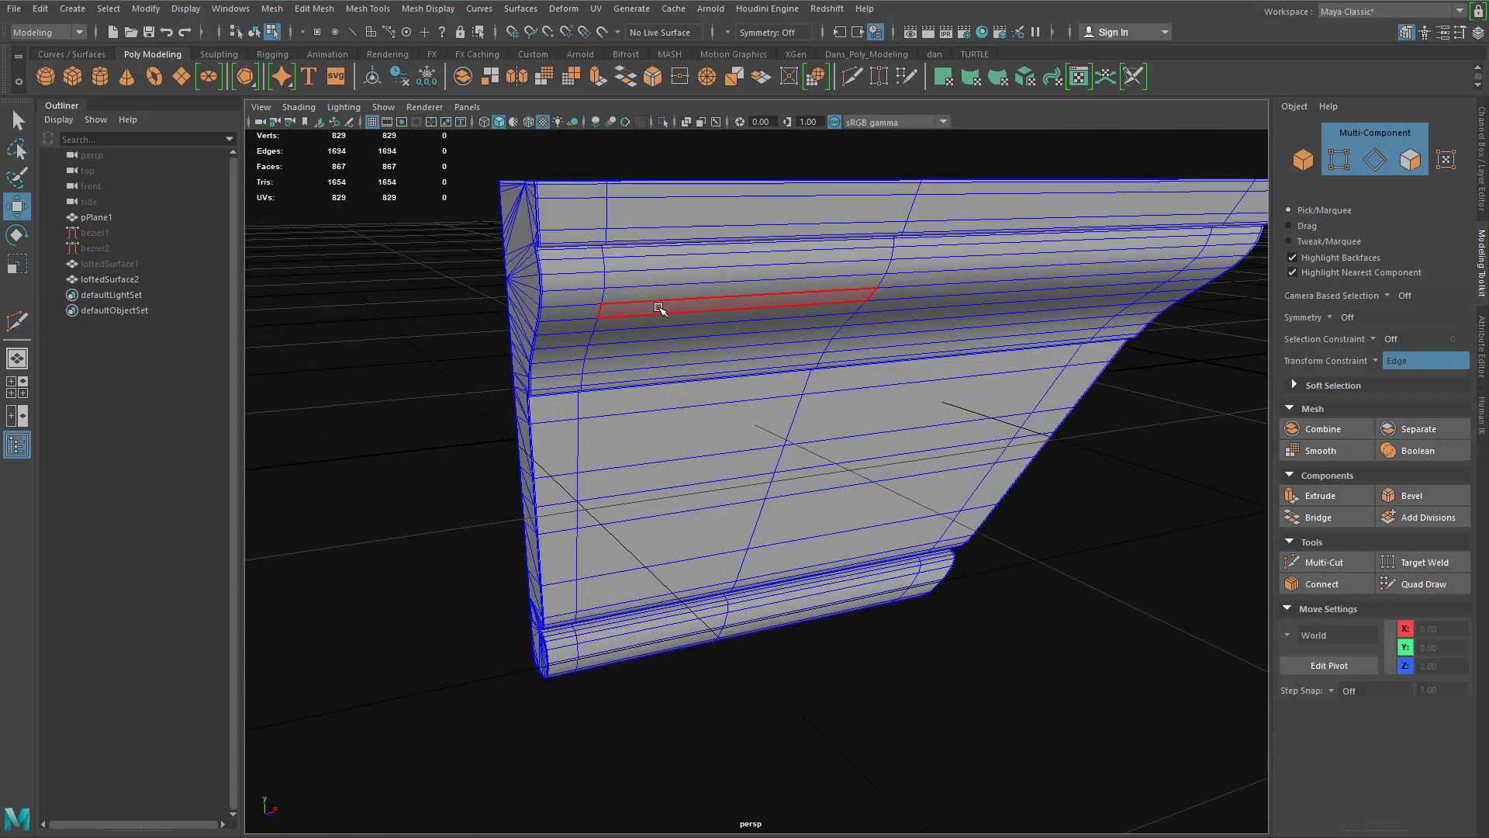
right_click_drag(655, 308, 624, 365)
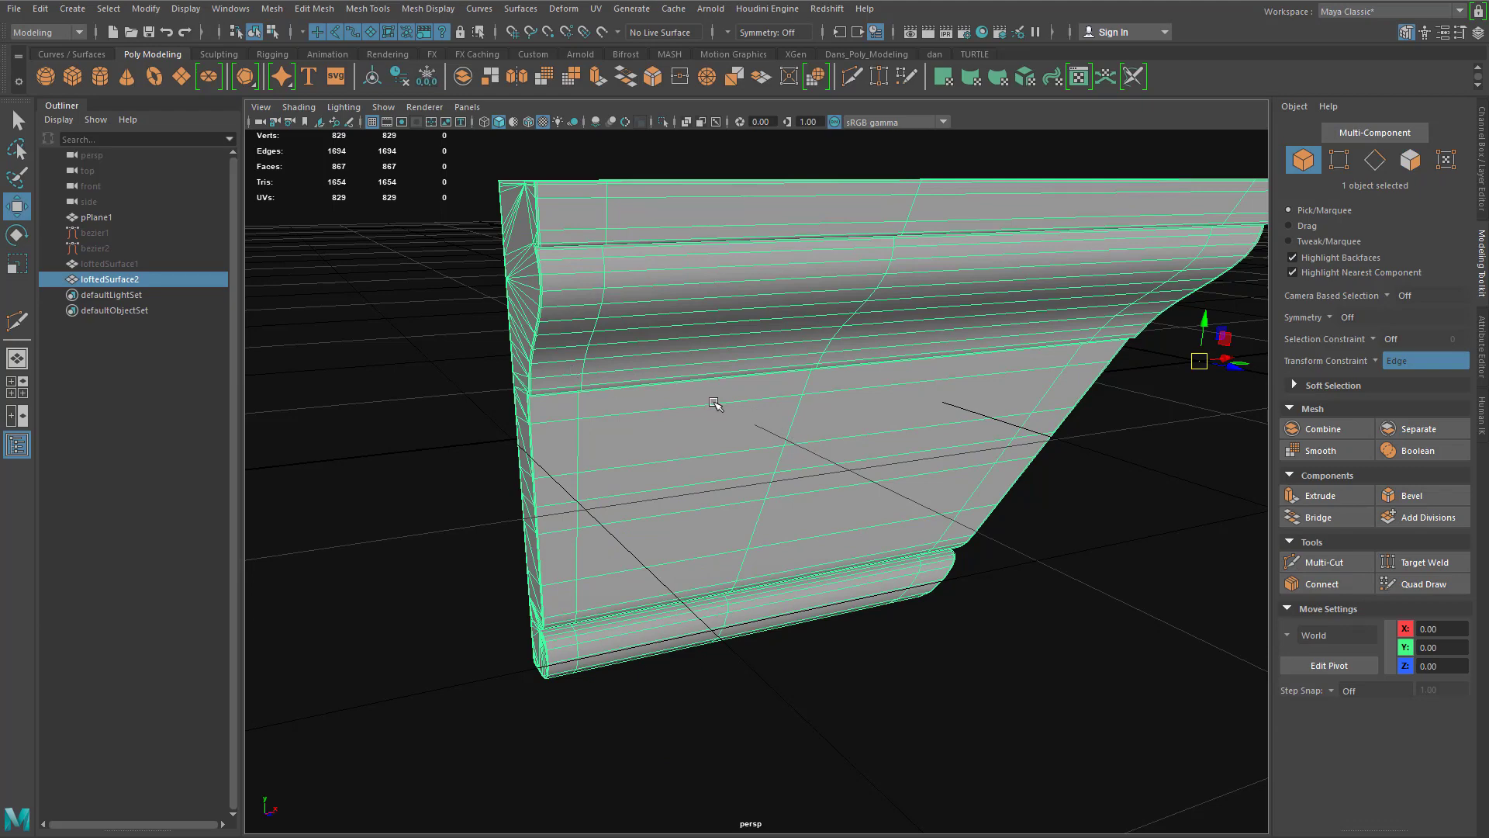
middle_click_drag(714, 403, 724, 460, "alt")
key("3")
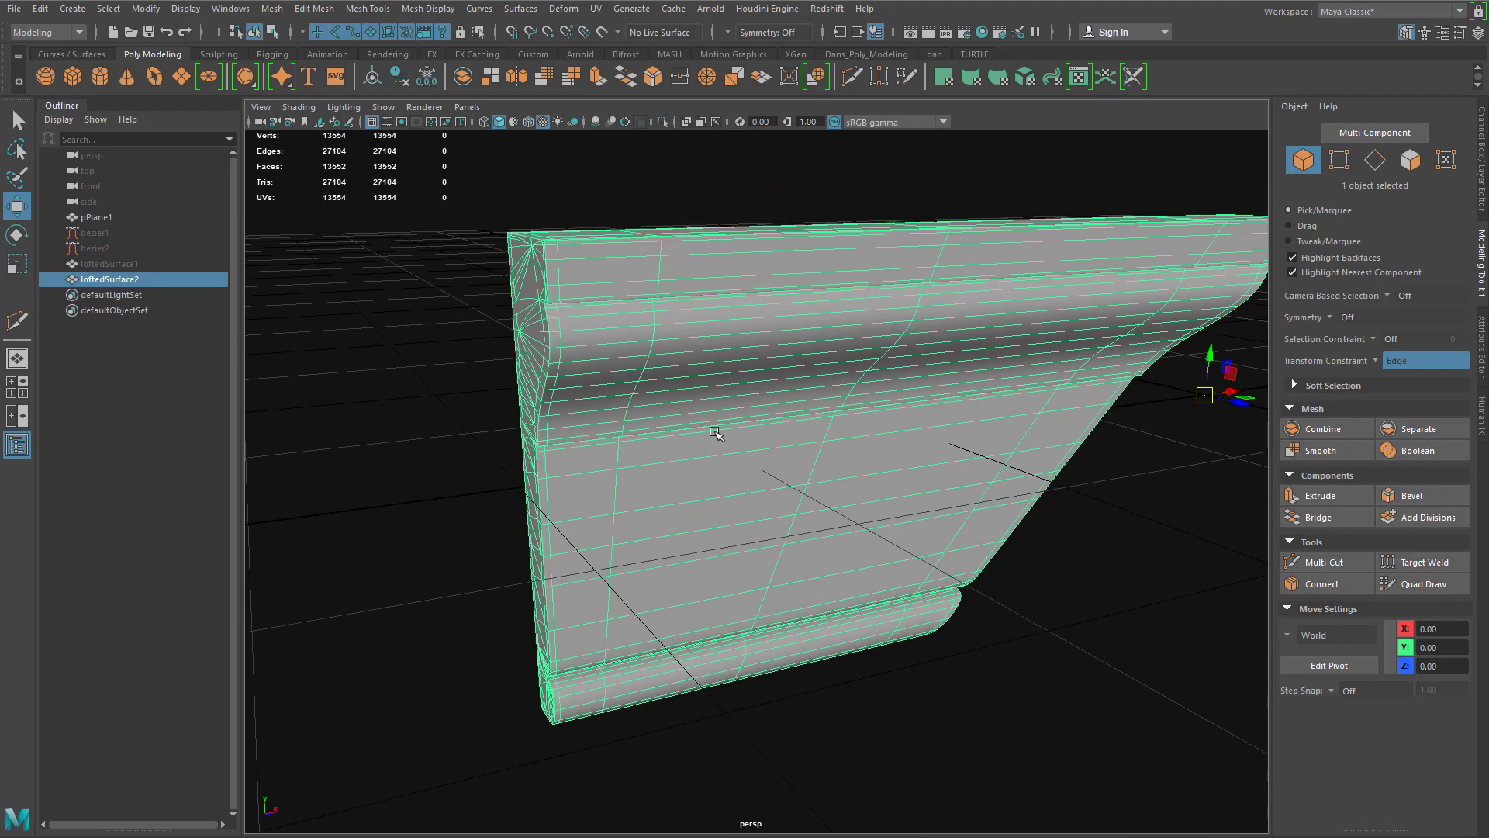
left_click_drag(642, 375, 790, 349, "alt")
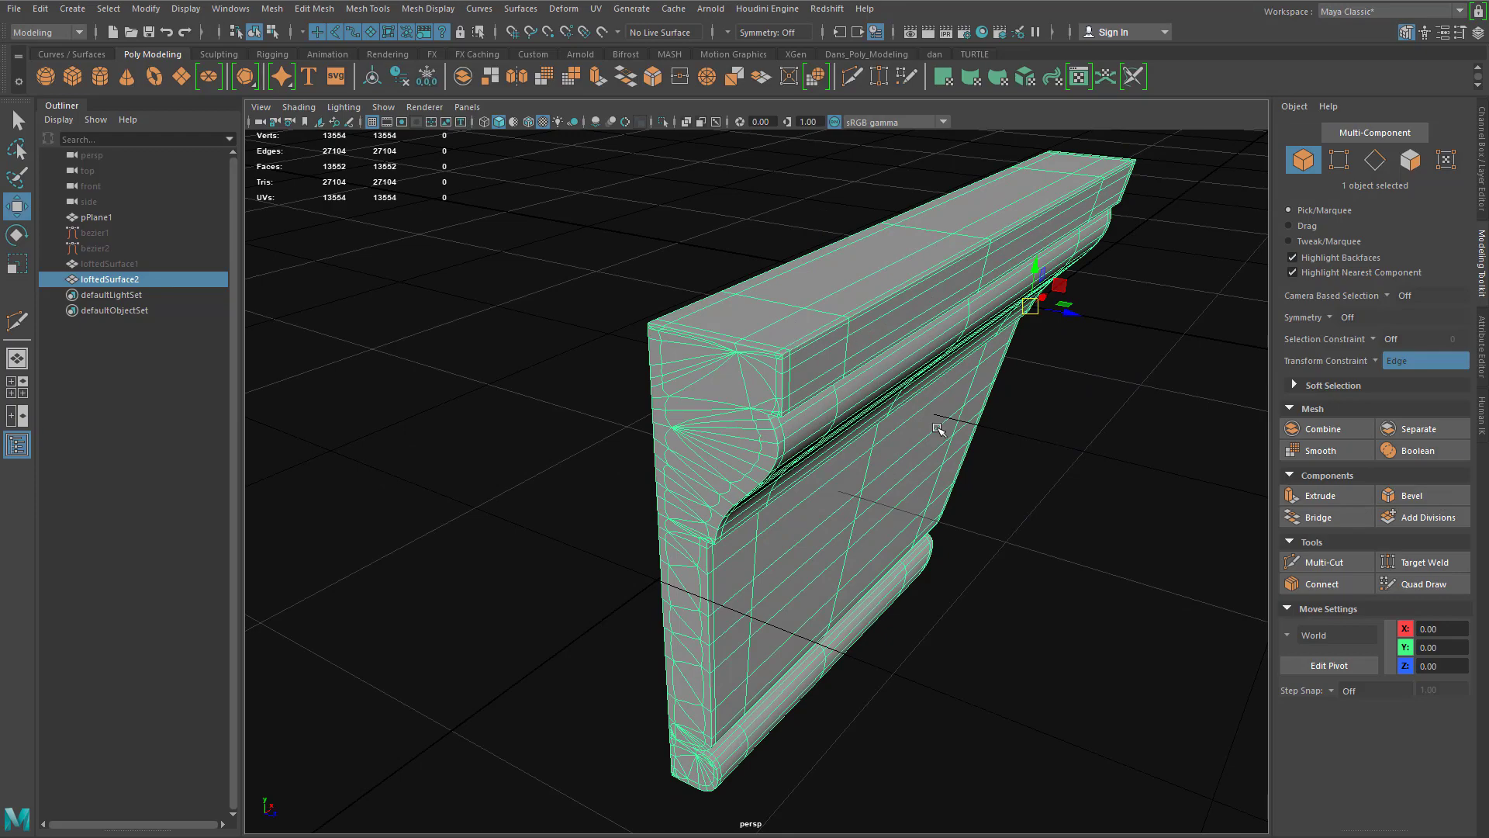
Step: Examine the smoothed molding's added loops and triangulated end cap from close up and from the front, with its wireframe highlighted
scroll(797, 457, "up", 4)
middle_click_drag(804, 437, 838, 542, "alt")
left_click_drag(838, 543, 849, 448, "alt")
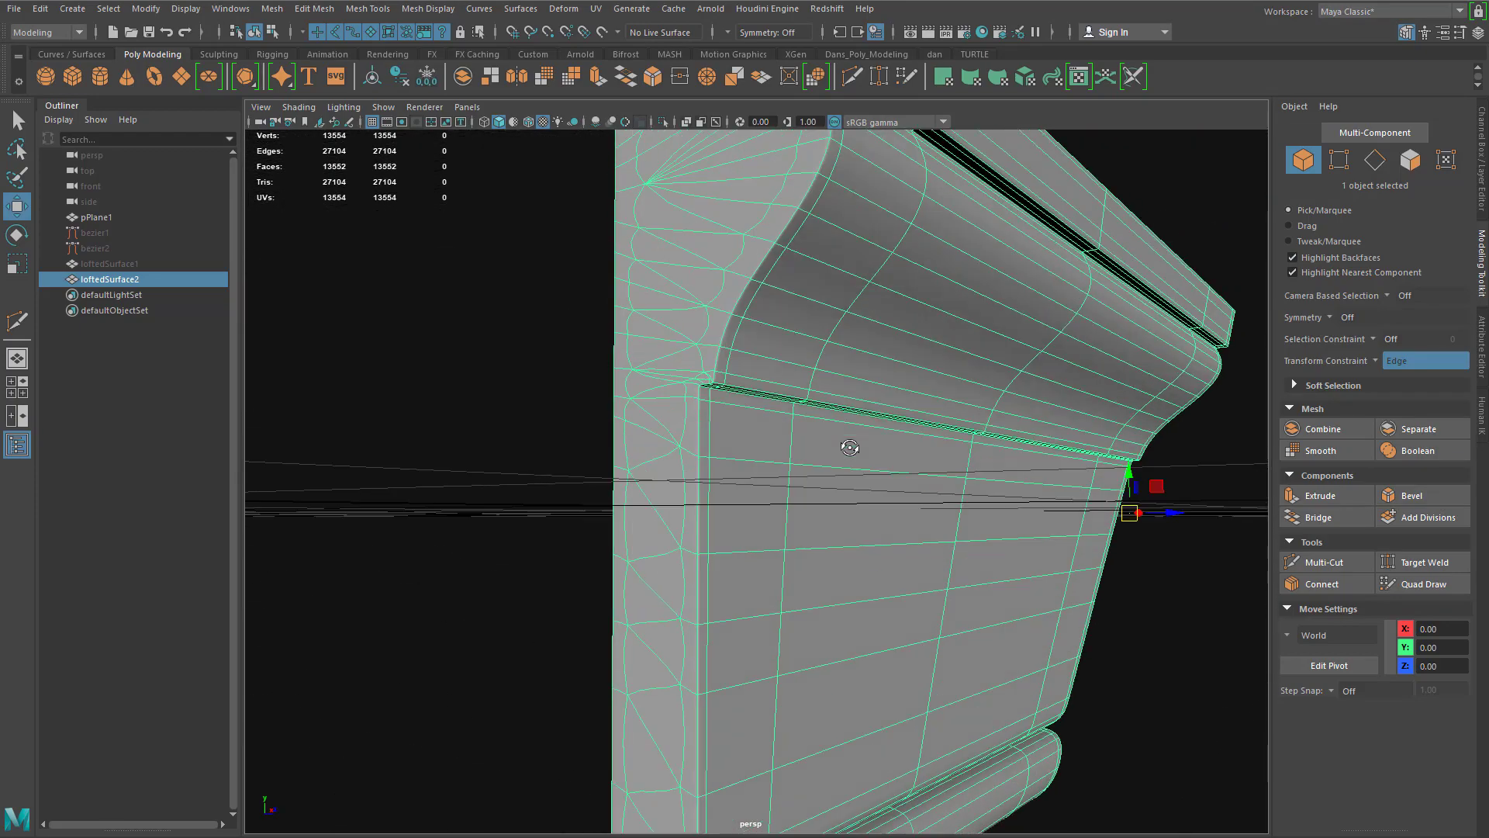
scroll(853, 450, "down", 4)
left_click_drag(792, 614, 794, 563, "alt")
left_click_drag(838, 421, 837, 474, "alt")
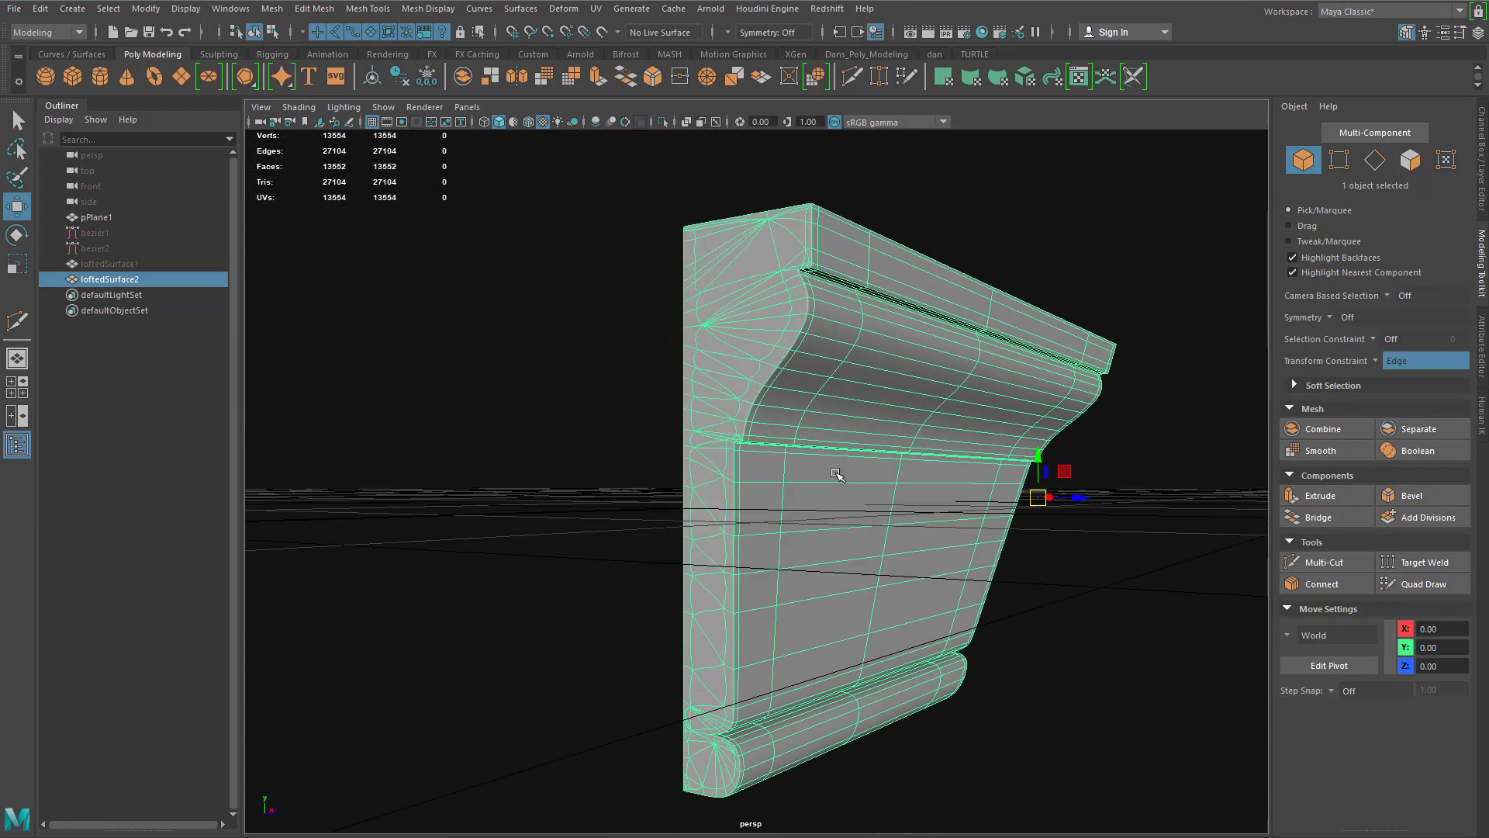
Step: Inspect both ends and the underside of the smoothed molding, alternating between the highlighted wireframe and plain shading
left_click(1163, 519)
left_click_drag(1164, 522, 861, 583, "alt")
left_click(666, 576)
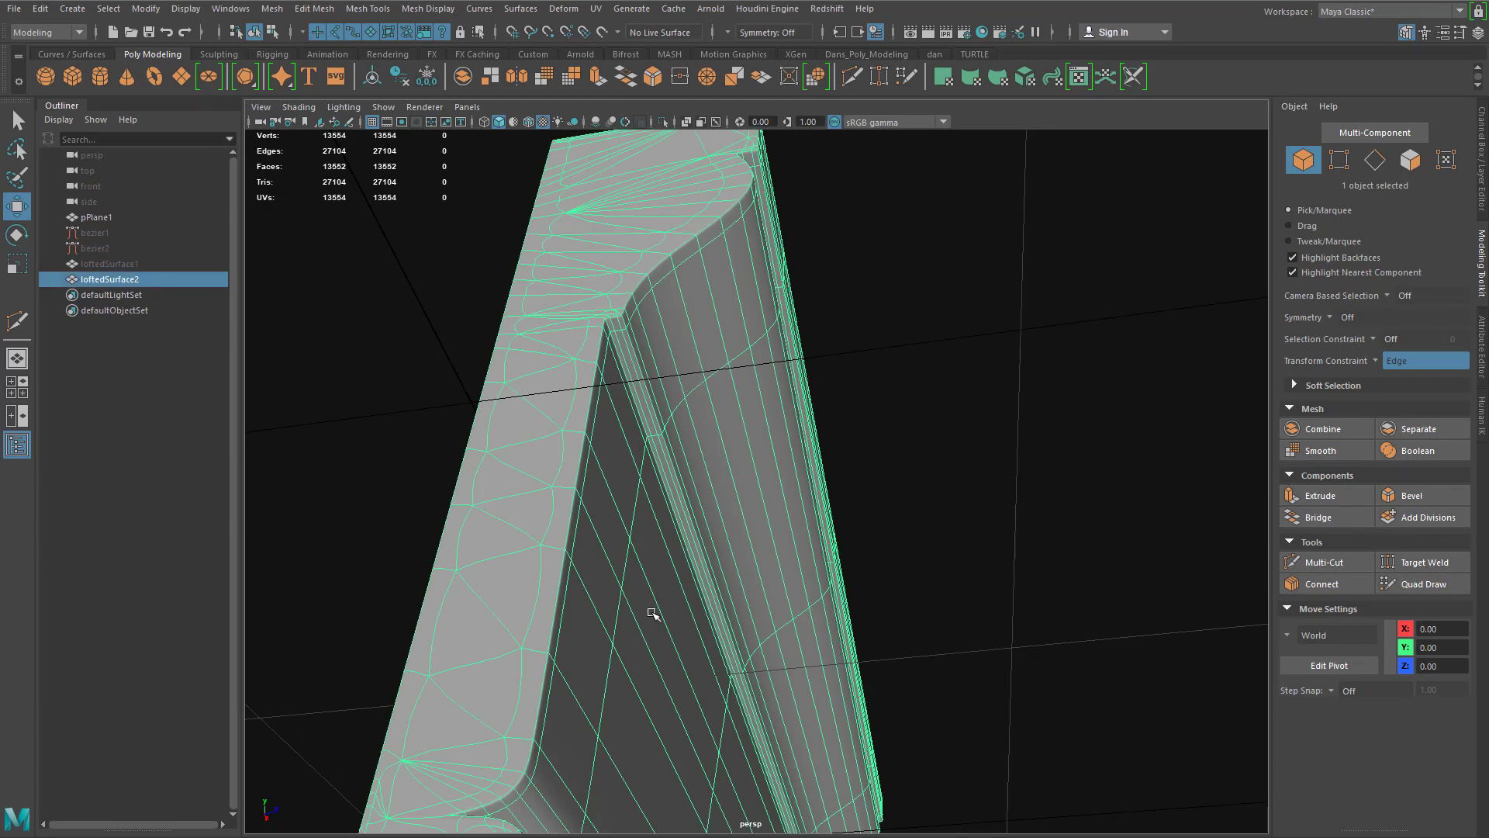
left_click_drag(654, 615, 883, 550, "alt")
left_click(1002, 504)
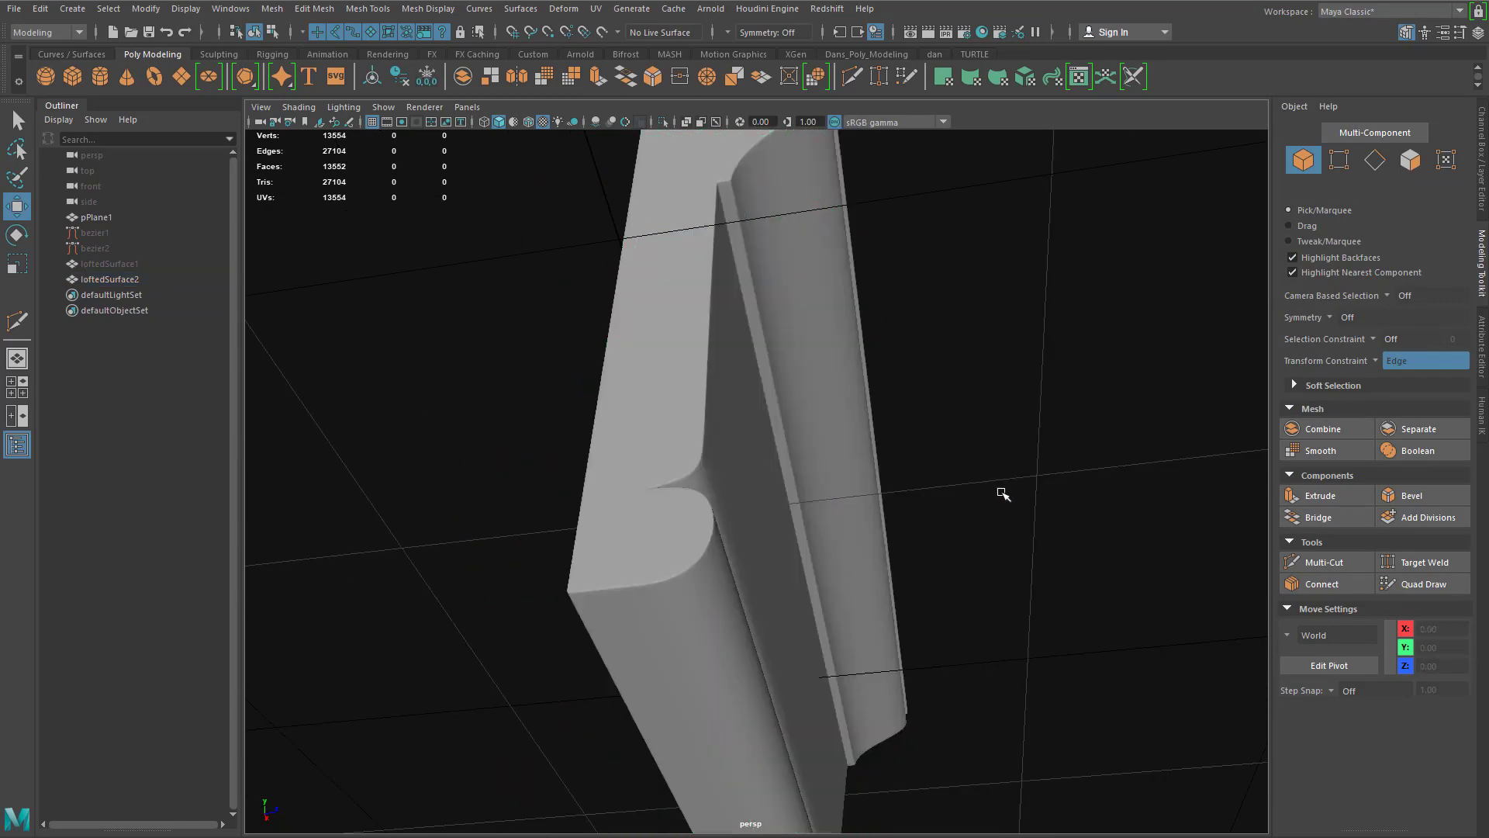
left_click_drag(1003, 494, 667, 582, "alt")
left_click(625, 566)
scroll(627, 567, "down", 5)
scroll(851, 611, "up", 6)
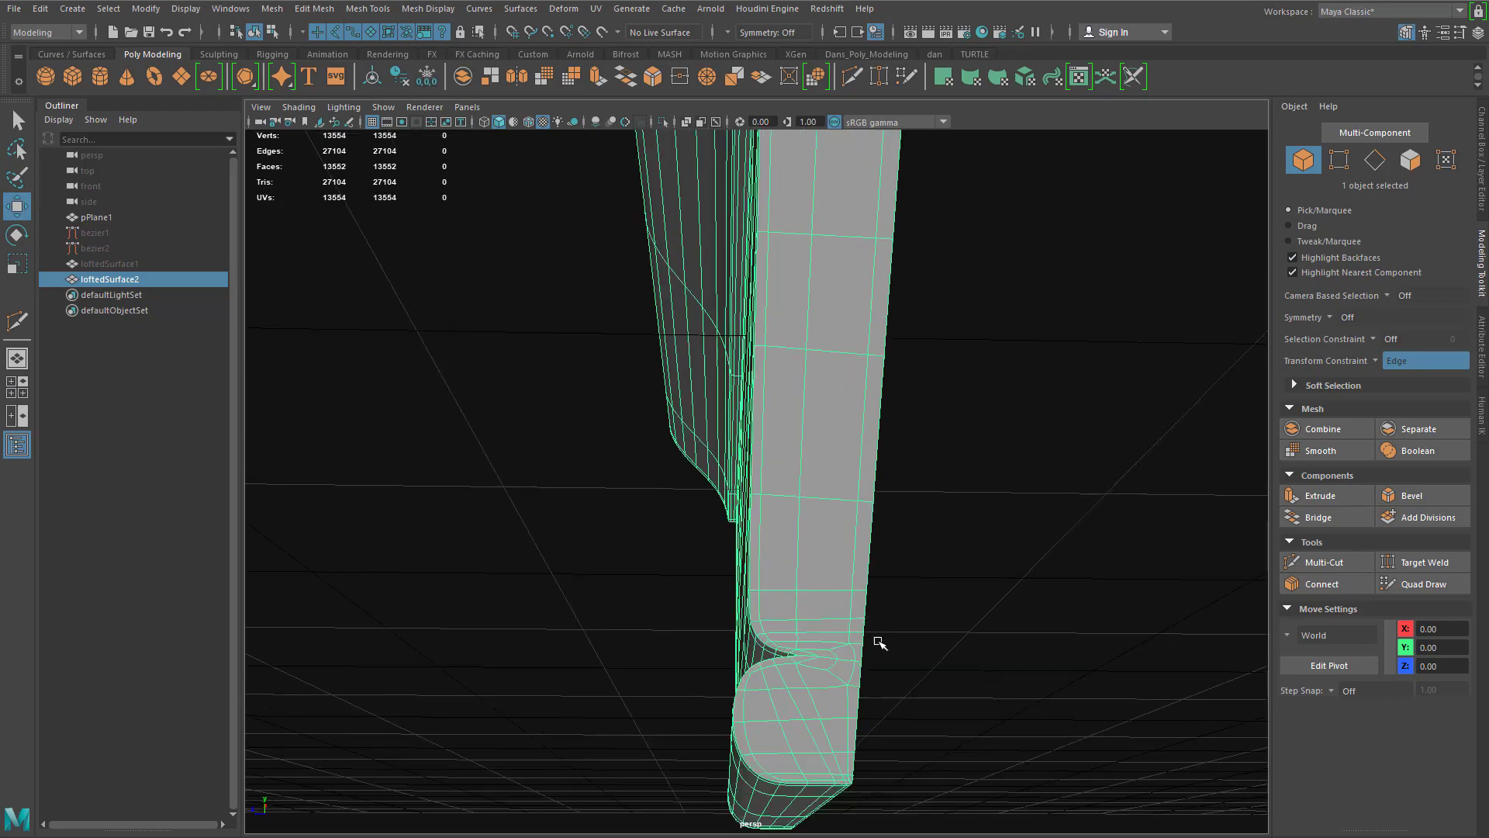
Step: Examine the highlighted topology along the molding's lower bead, straight end cap, cove and top surface
scroll(880, 642, "down", 3)
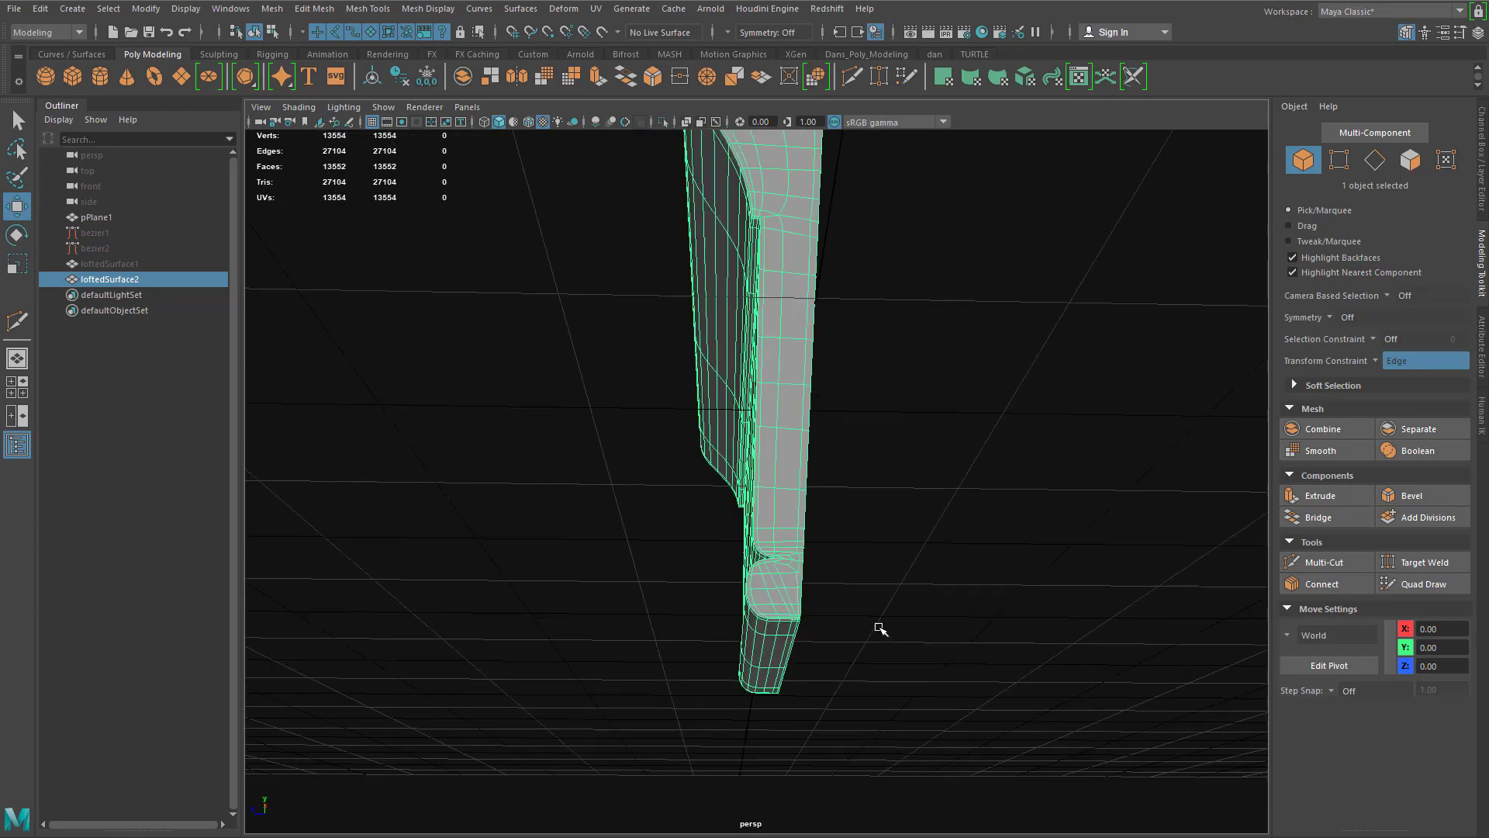
left_click_drag(881, 625, 1086, 436, "alt")
scroll(703, 433, "up", 2)
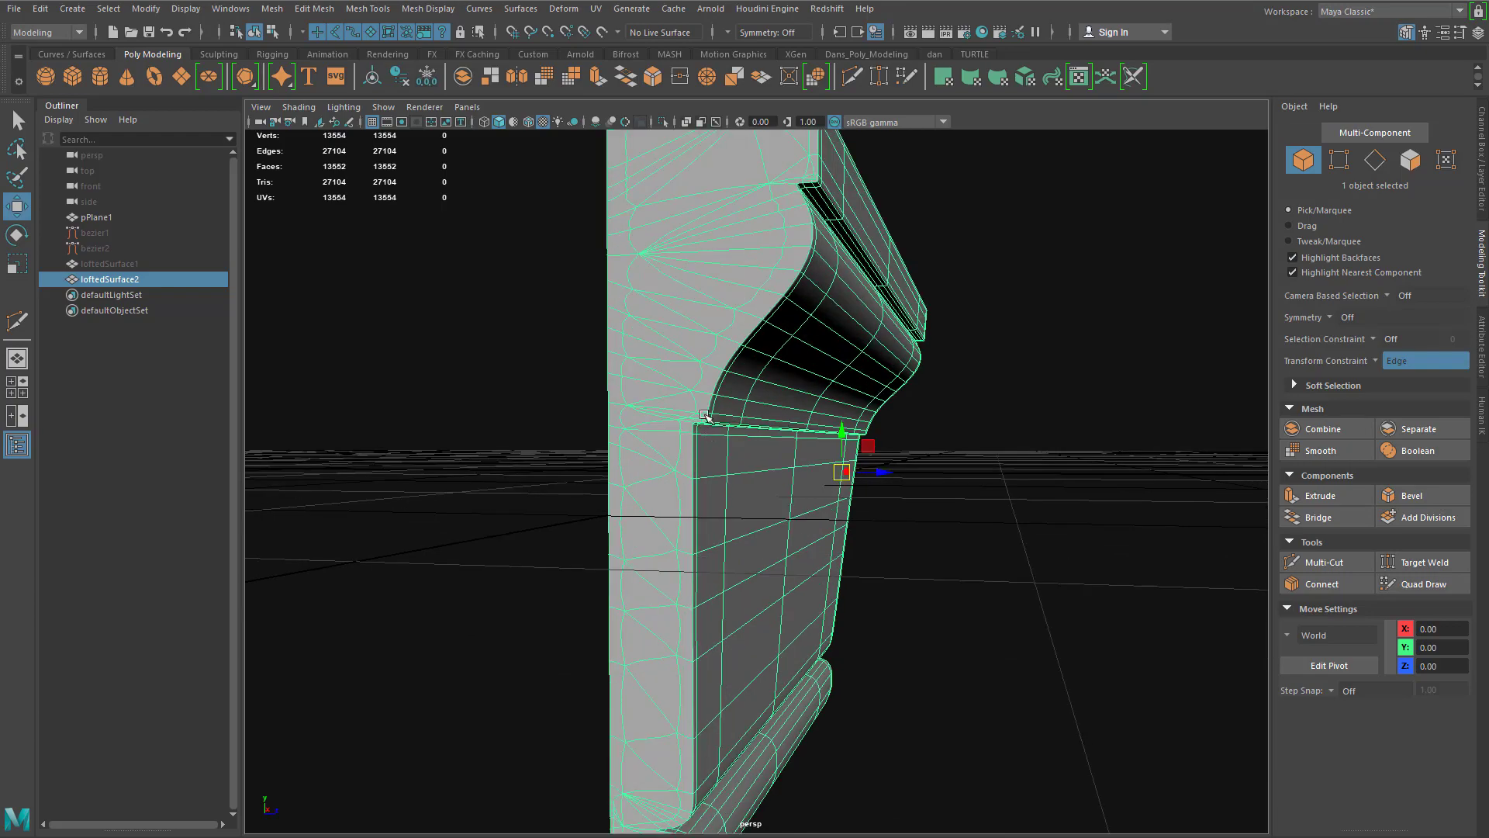
left_click_drag(703, 432, 778, 359, "alt")
scroll(778, 359, "up", 2)
middle_click_drag(778, 359, 783, 408, "alt")
left_click_drag(783, 409, 809, 510, "alt")
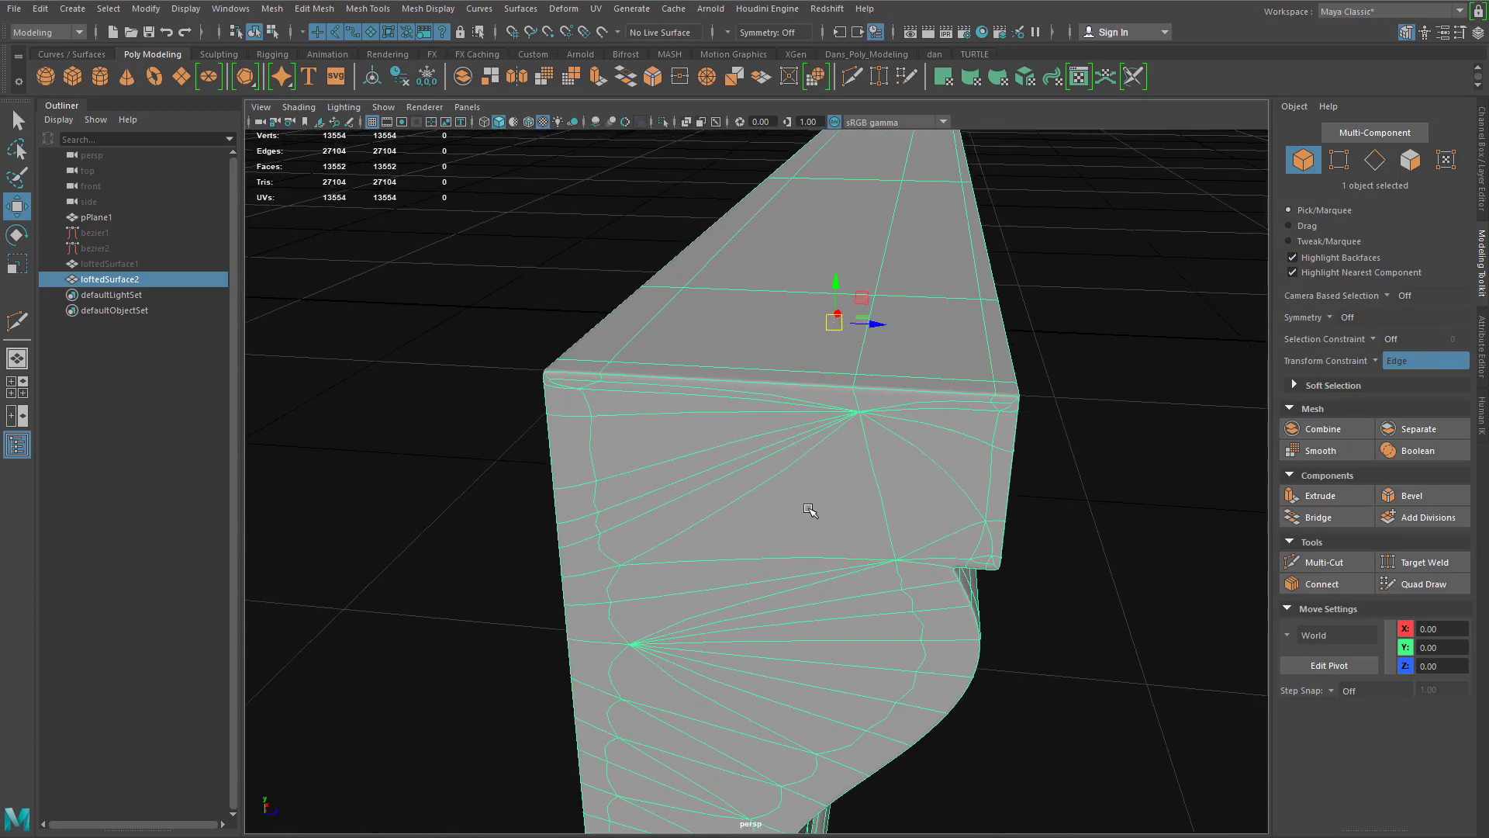
left_click_drag(681, 426, 870, 413, "alt")
left_click_drag(877, 533, 848, 441, "alt")
Step: Compare the whole smoothed molding deselected and selected, checking its front and both ends for shading problems
left_click(1006, 440)
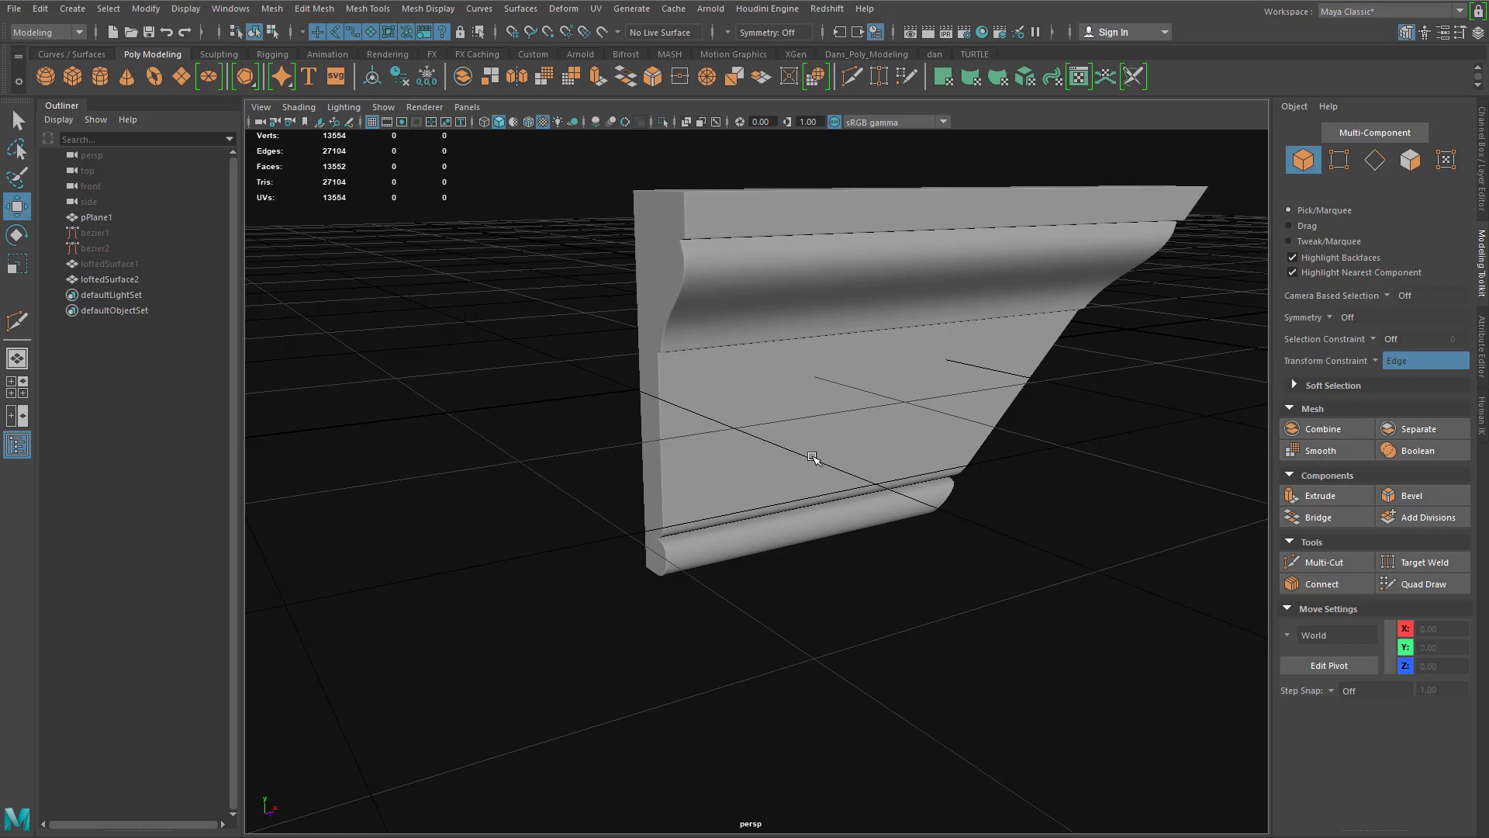
left_click_drag(815, 518, 902, 637, "alt")
left_click(946, 444)
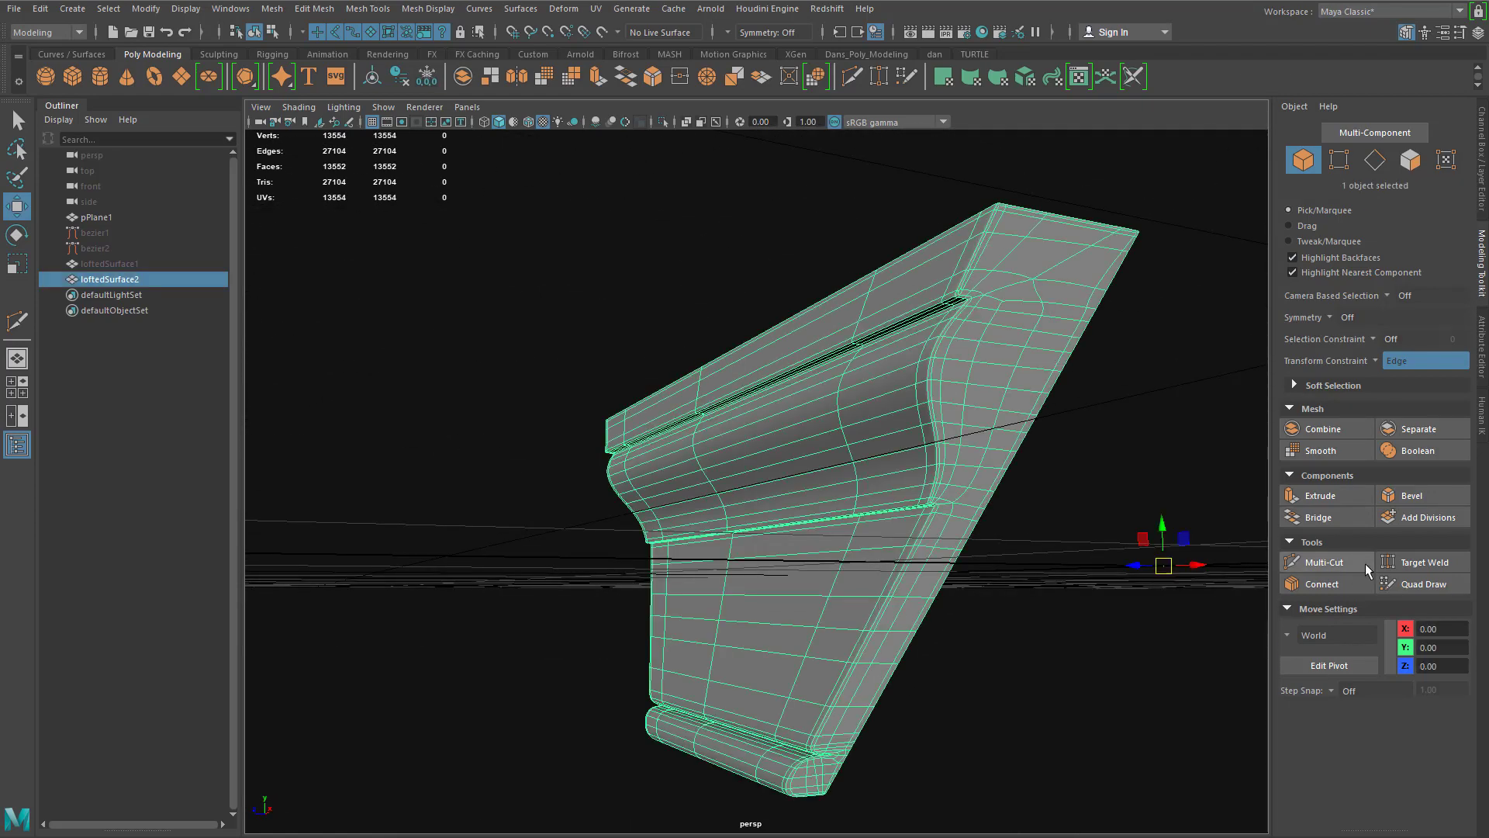
left_click(1070, 622)
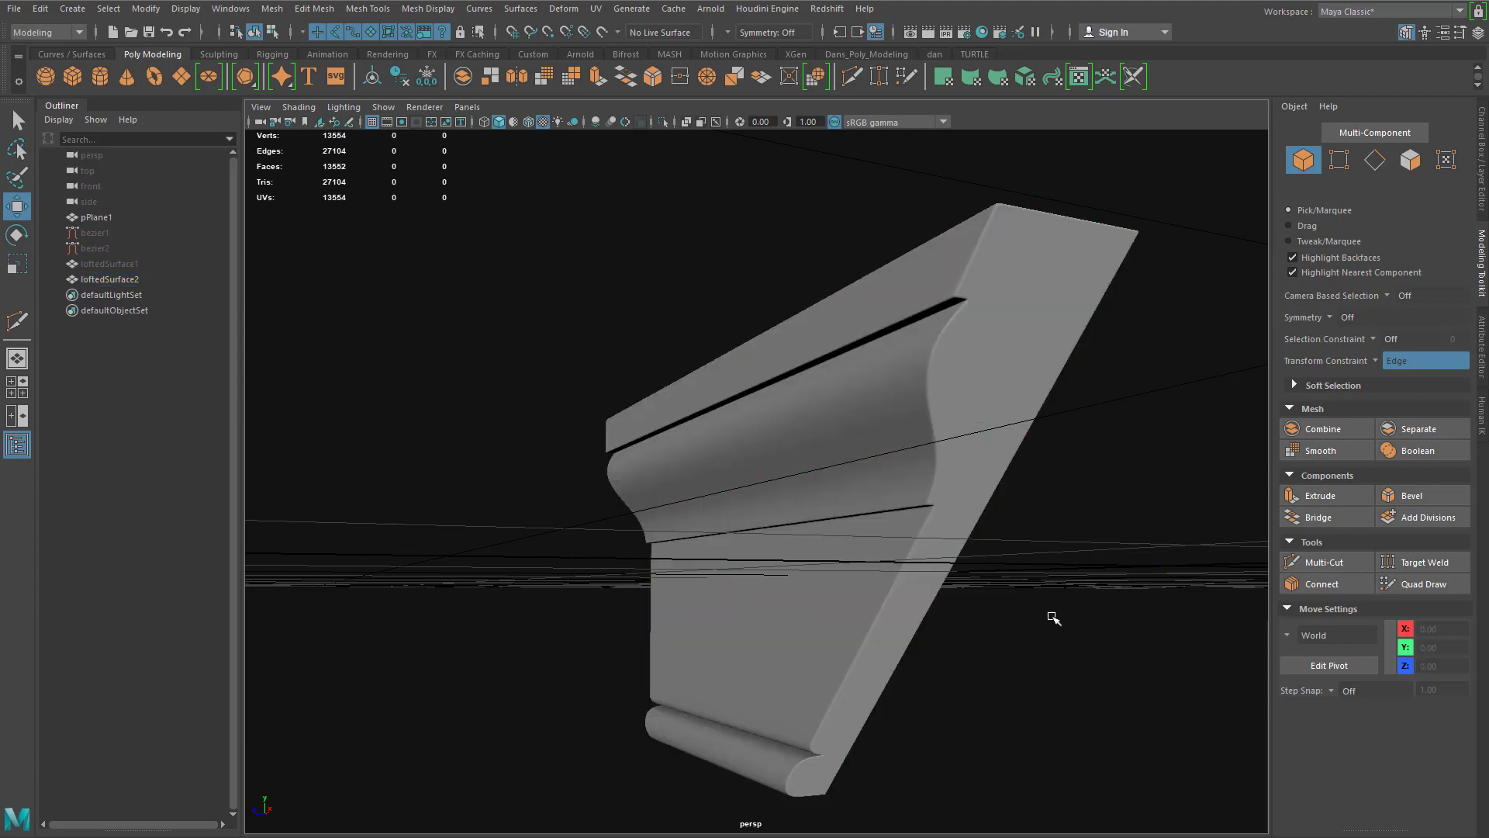
left_click_drag(855, 565, 758, 548, "alt")
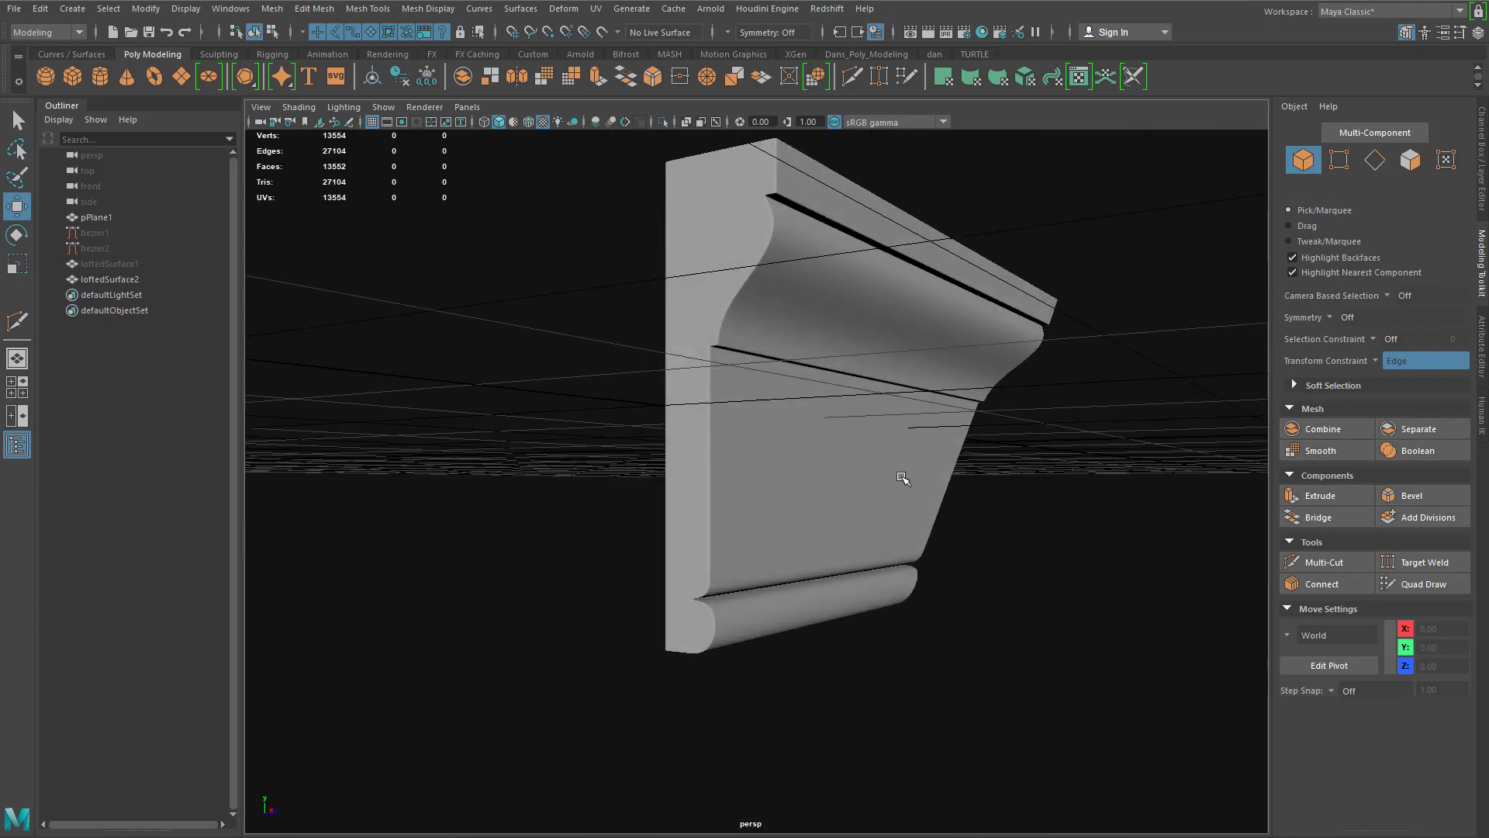
left_click(864, 461)
left_click_drag(1053, 476, 1031, 469, "alt")
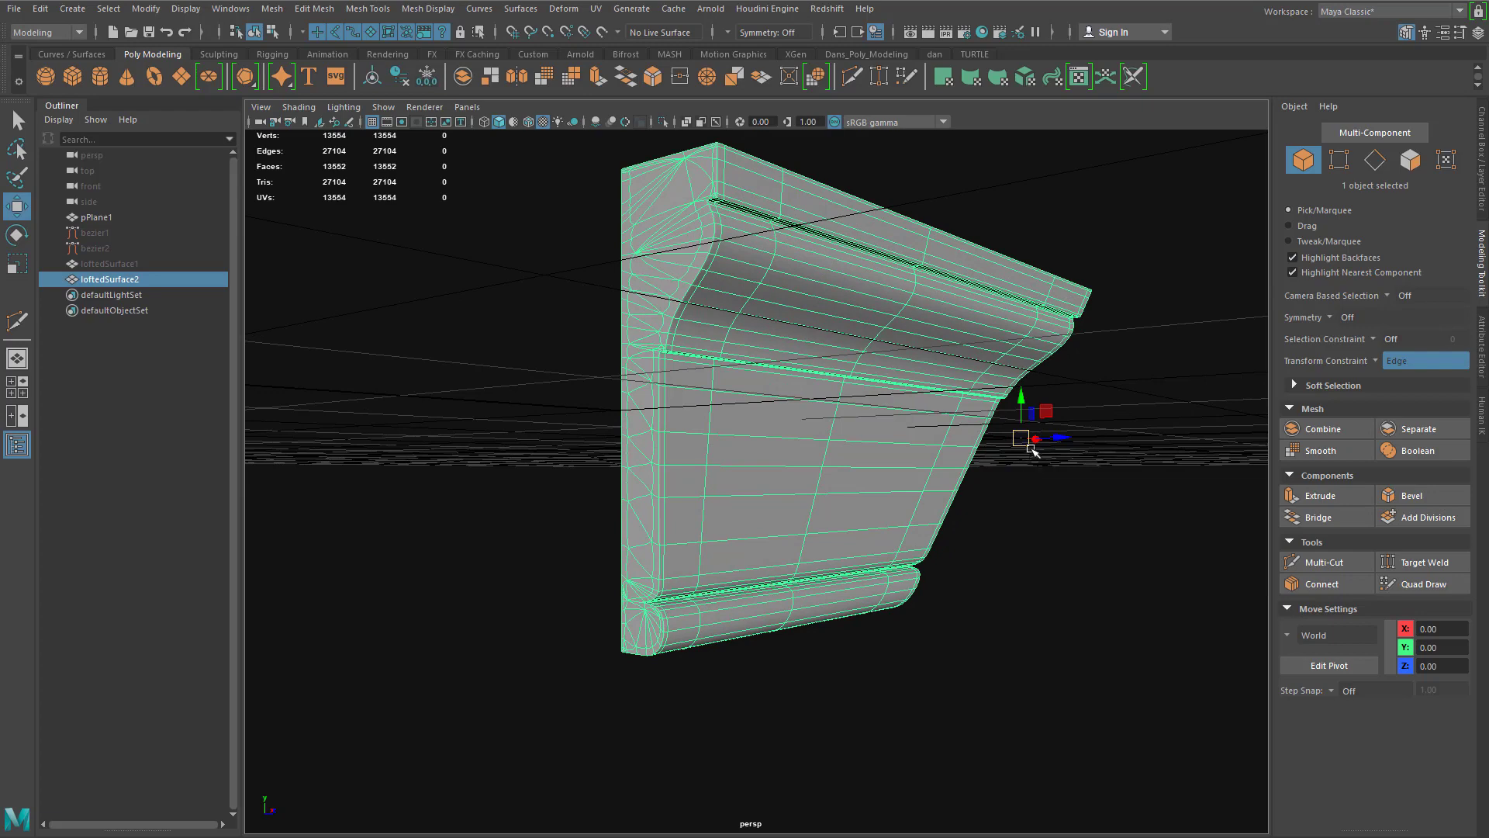
Step: Turn off the molding's smooth preview and return it to object selection
key("F9")
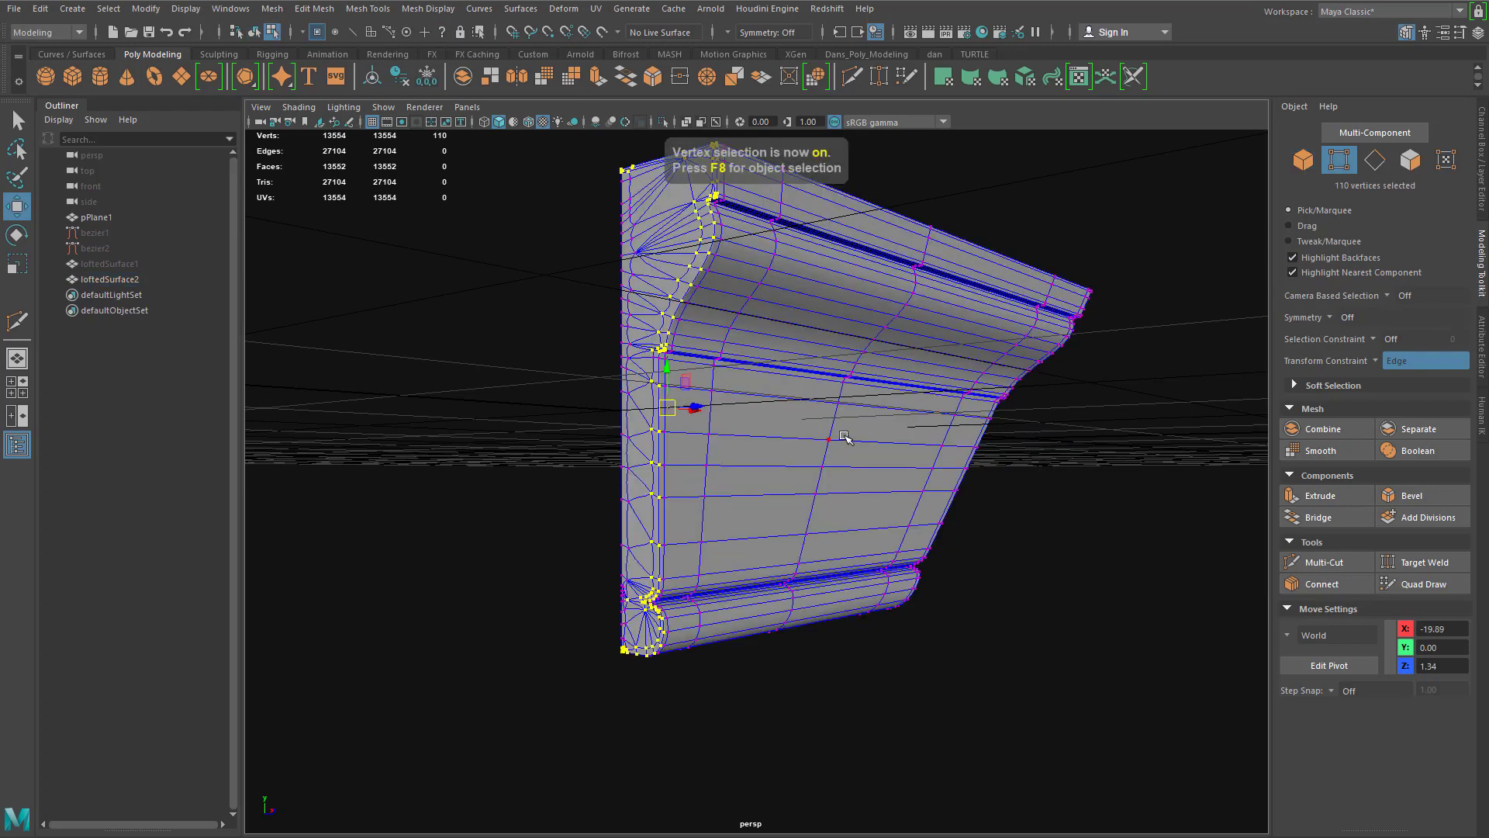
key("1")
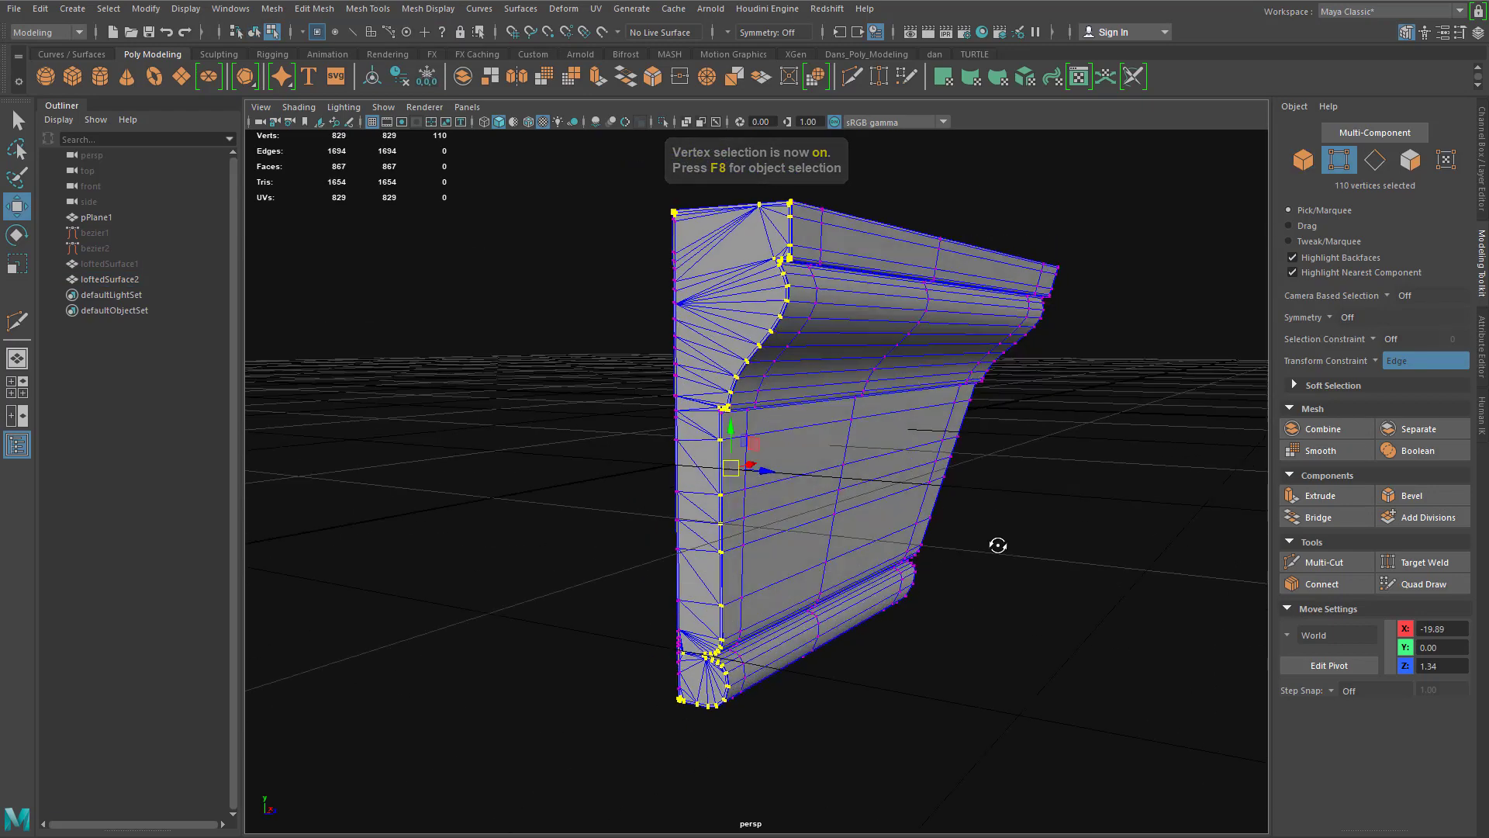
left_click_drag(998, 542, 758, 476, "alt")
scroll(764, 492, "down", 5)
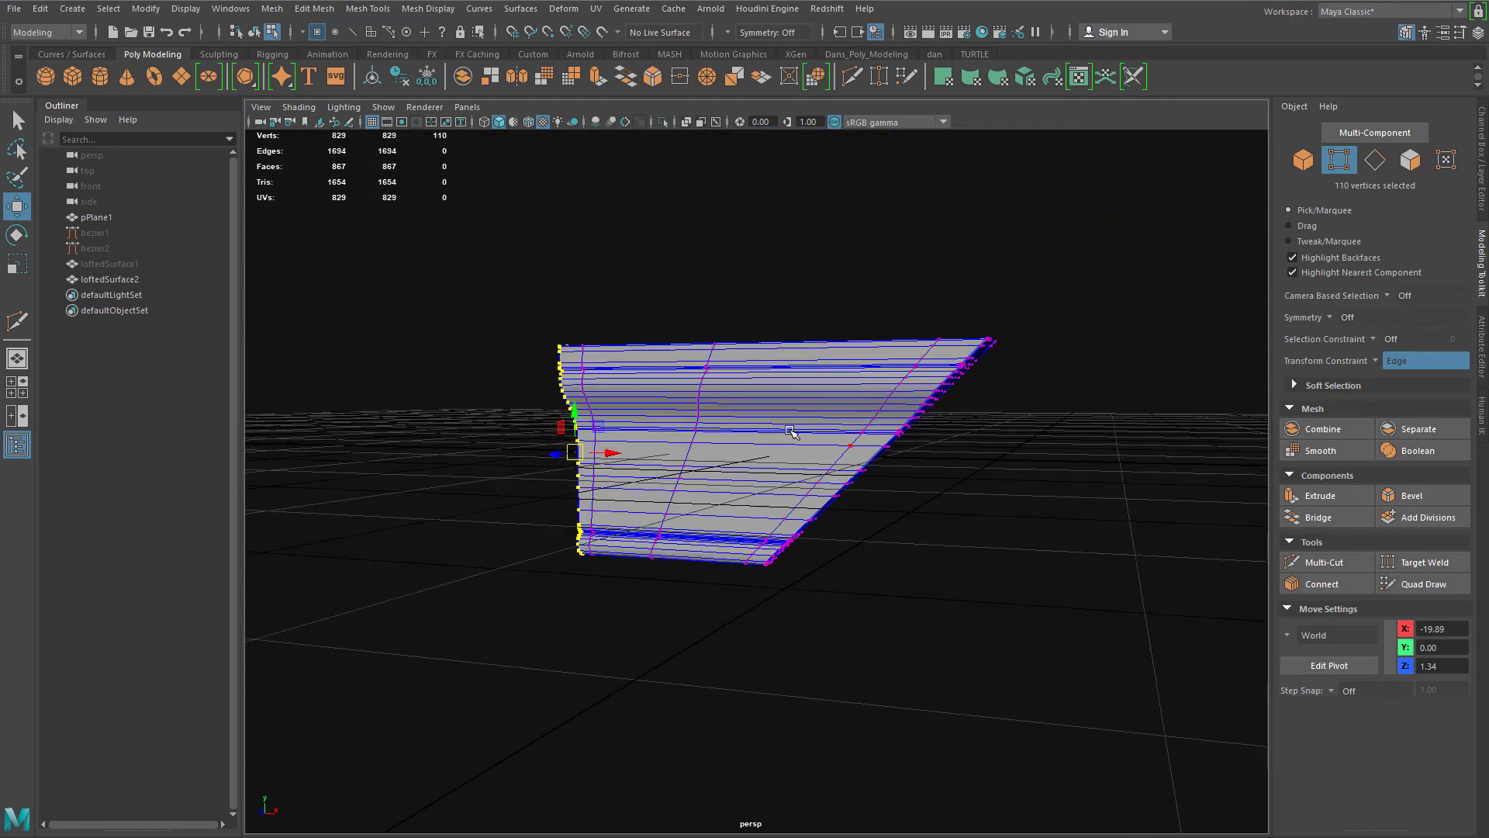
right_click_drag(792, 433, 851, 415)
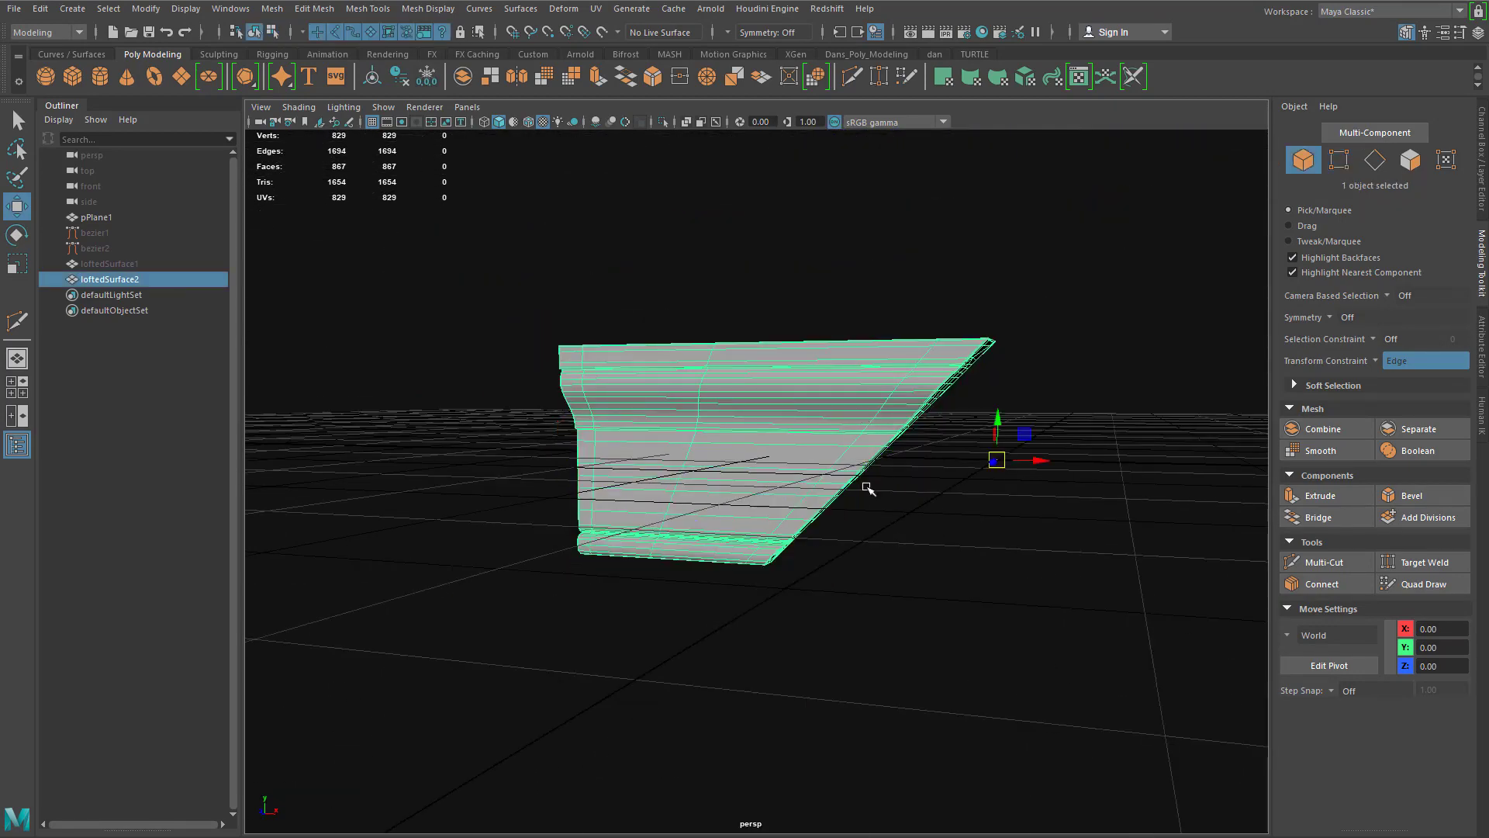
Step: Duplicate the low-resolution molding in place
scroll(889, 543, "up", 3)
left_click_drag(1010, 589, 905, 538, "alt")
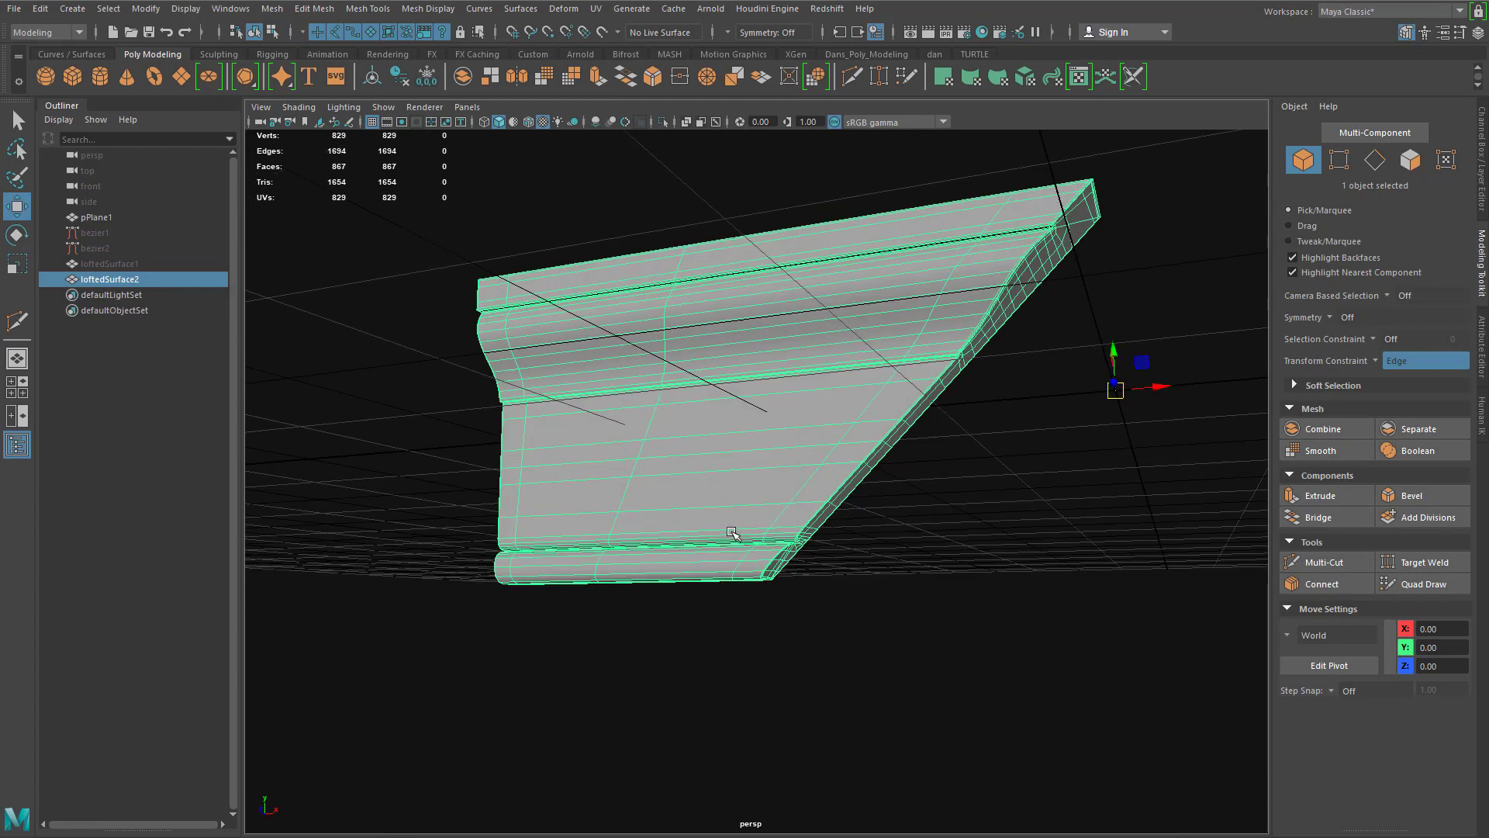
left_click_drag(733, 533, 784, 548, "alt")
scroll(585, 555, "down", 2)
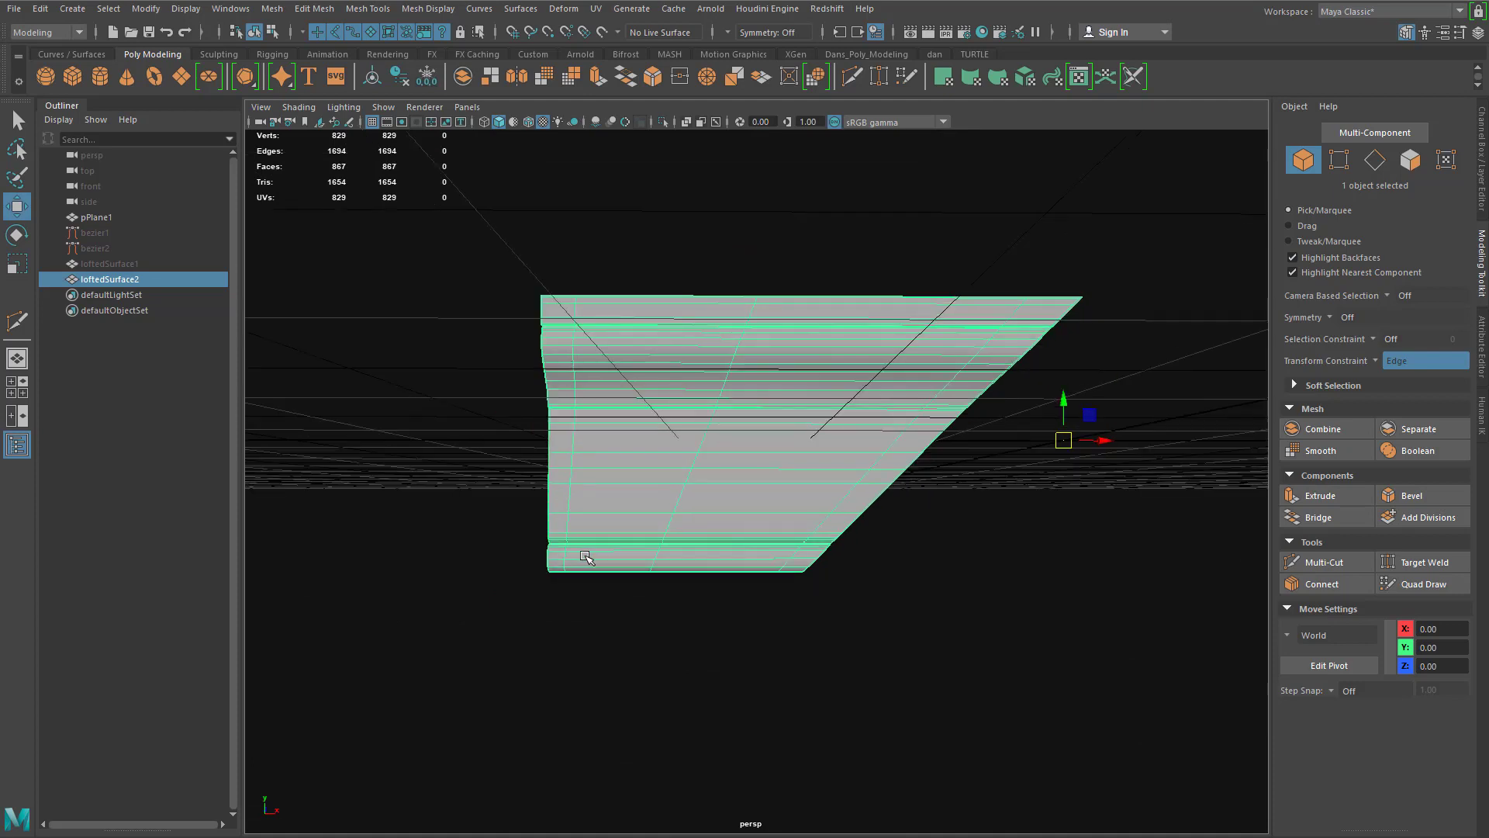
scroll(585, 555, "down", 1)
key("ctrl+d")
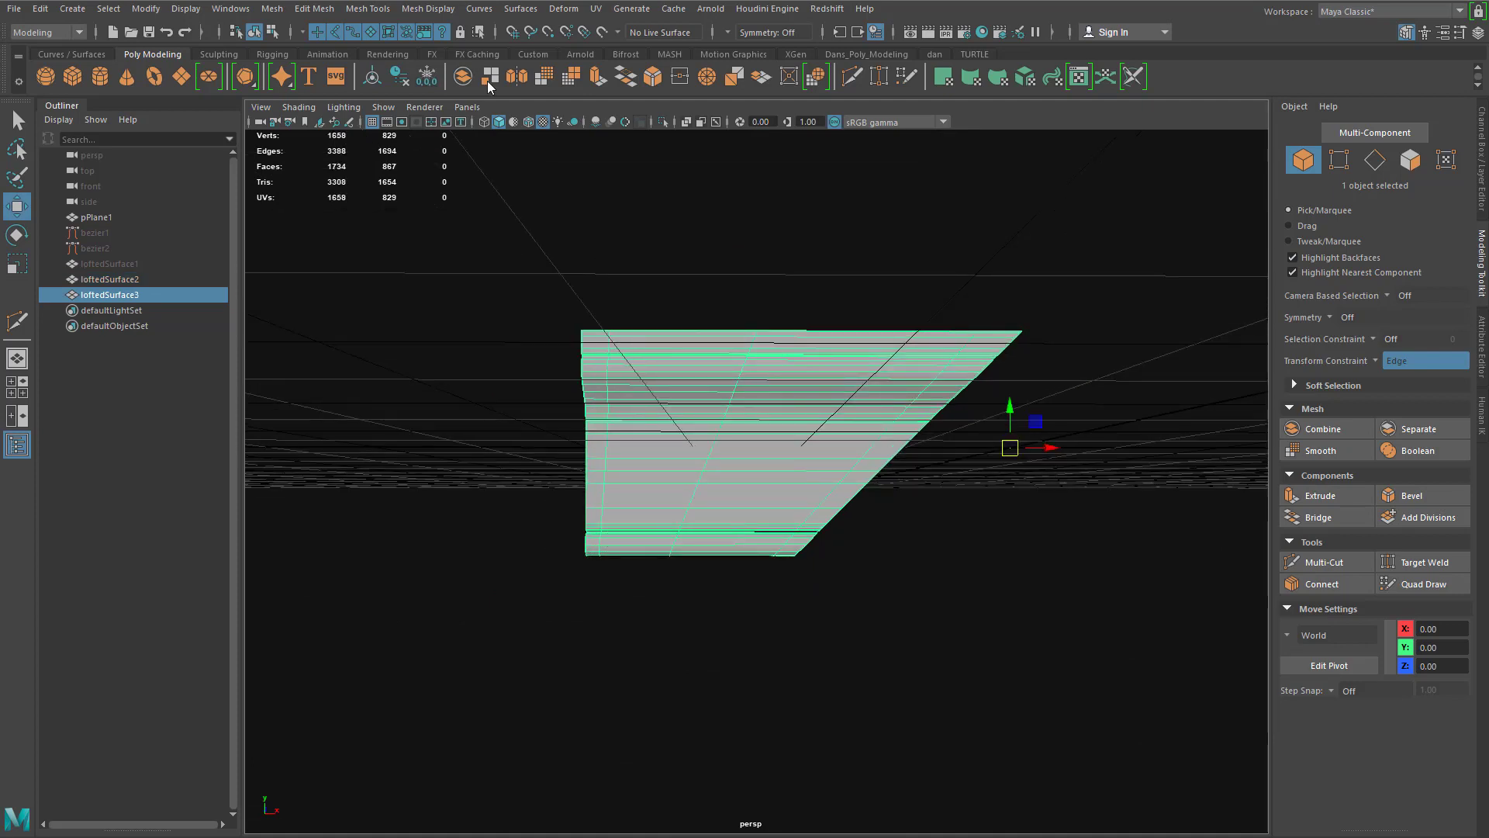
Step: Open the Mirror options for the duplicate, then resize and reposition the options window so all its settings are accessible
left_click(281, 10)
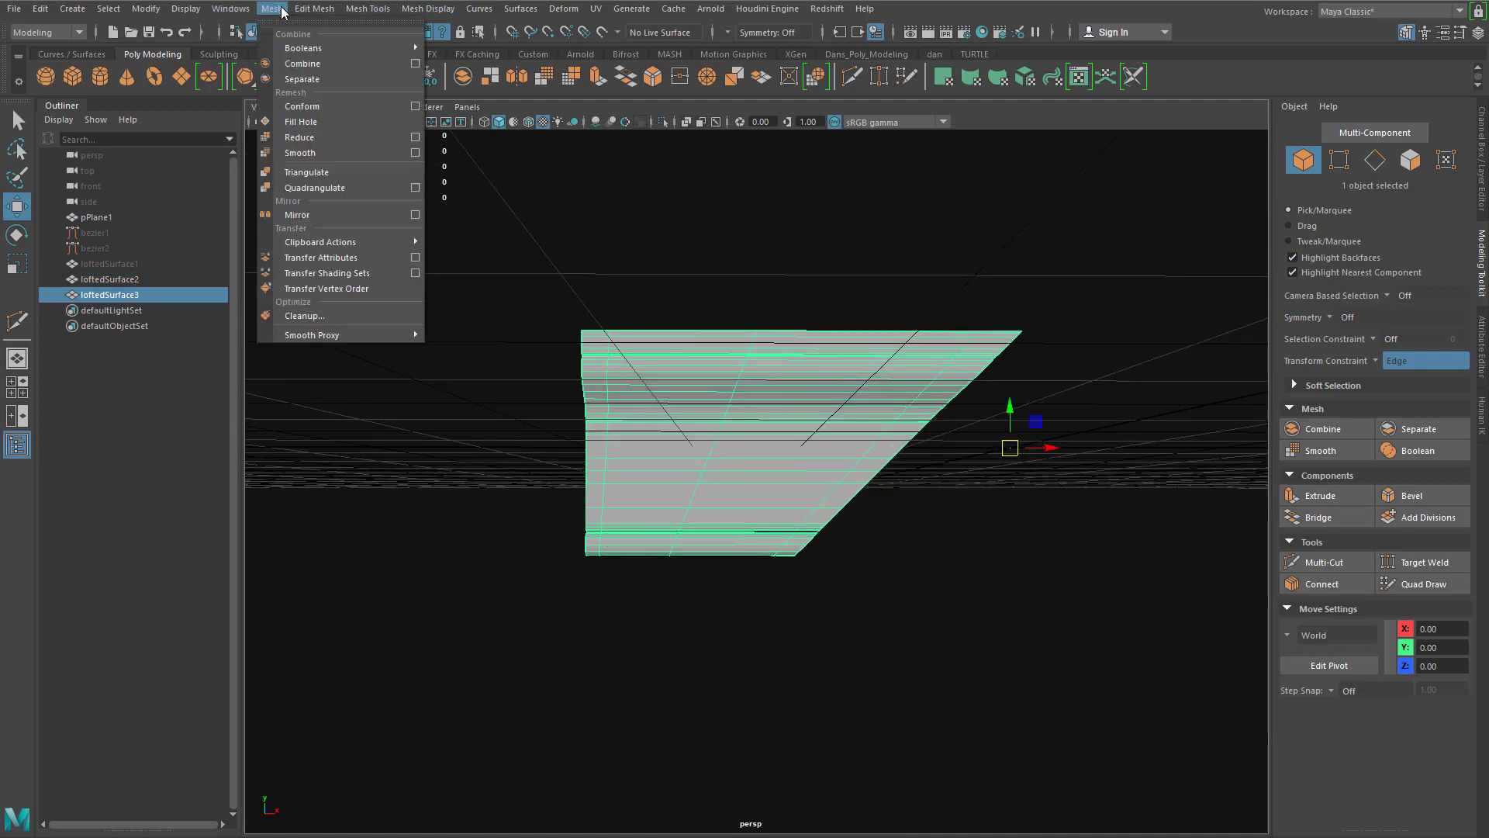
left_click(429, 15)
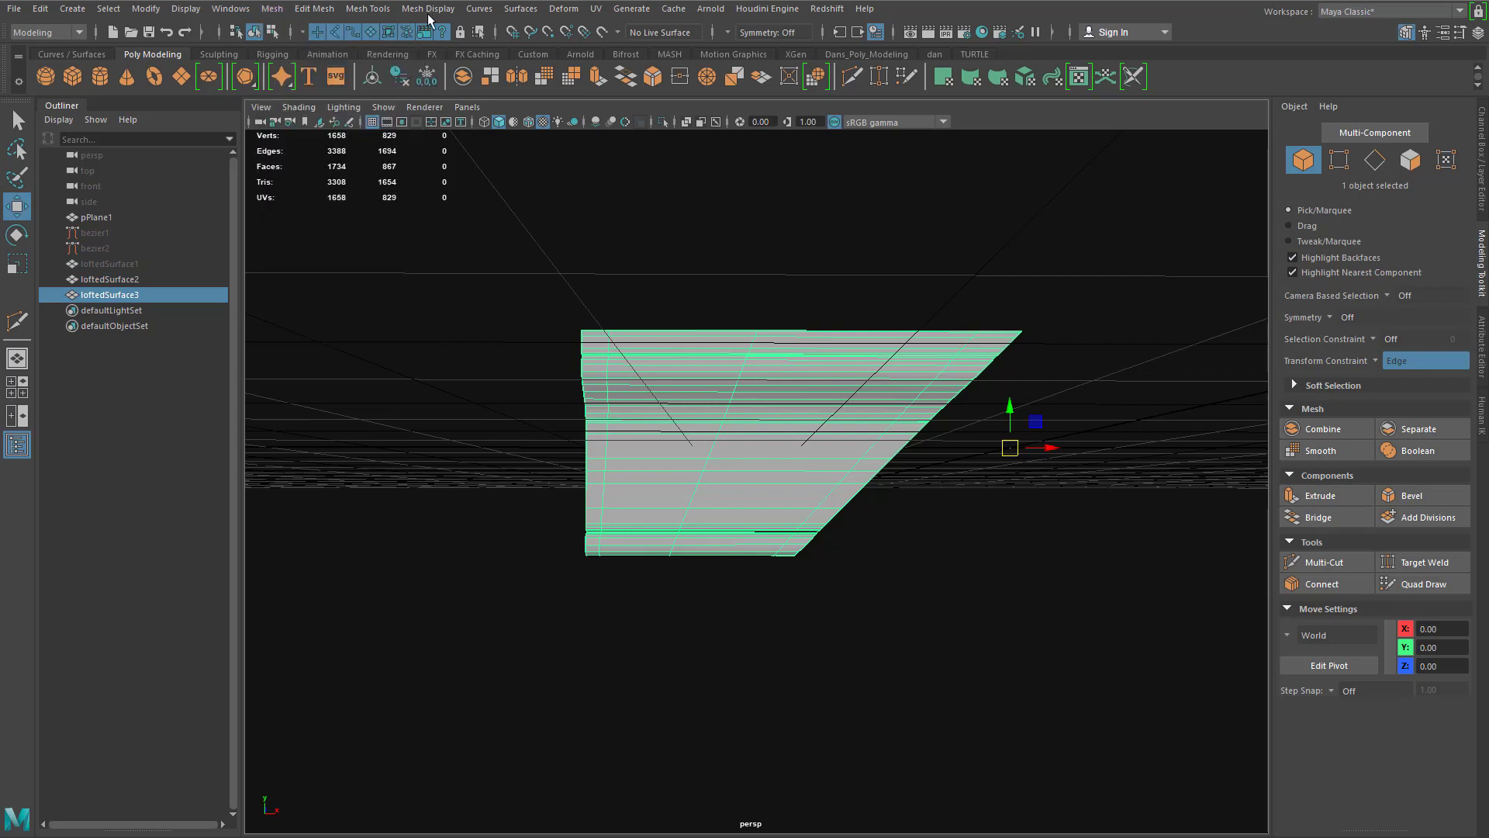
left_click(264, 11)
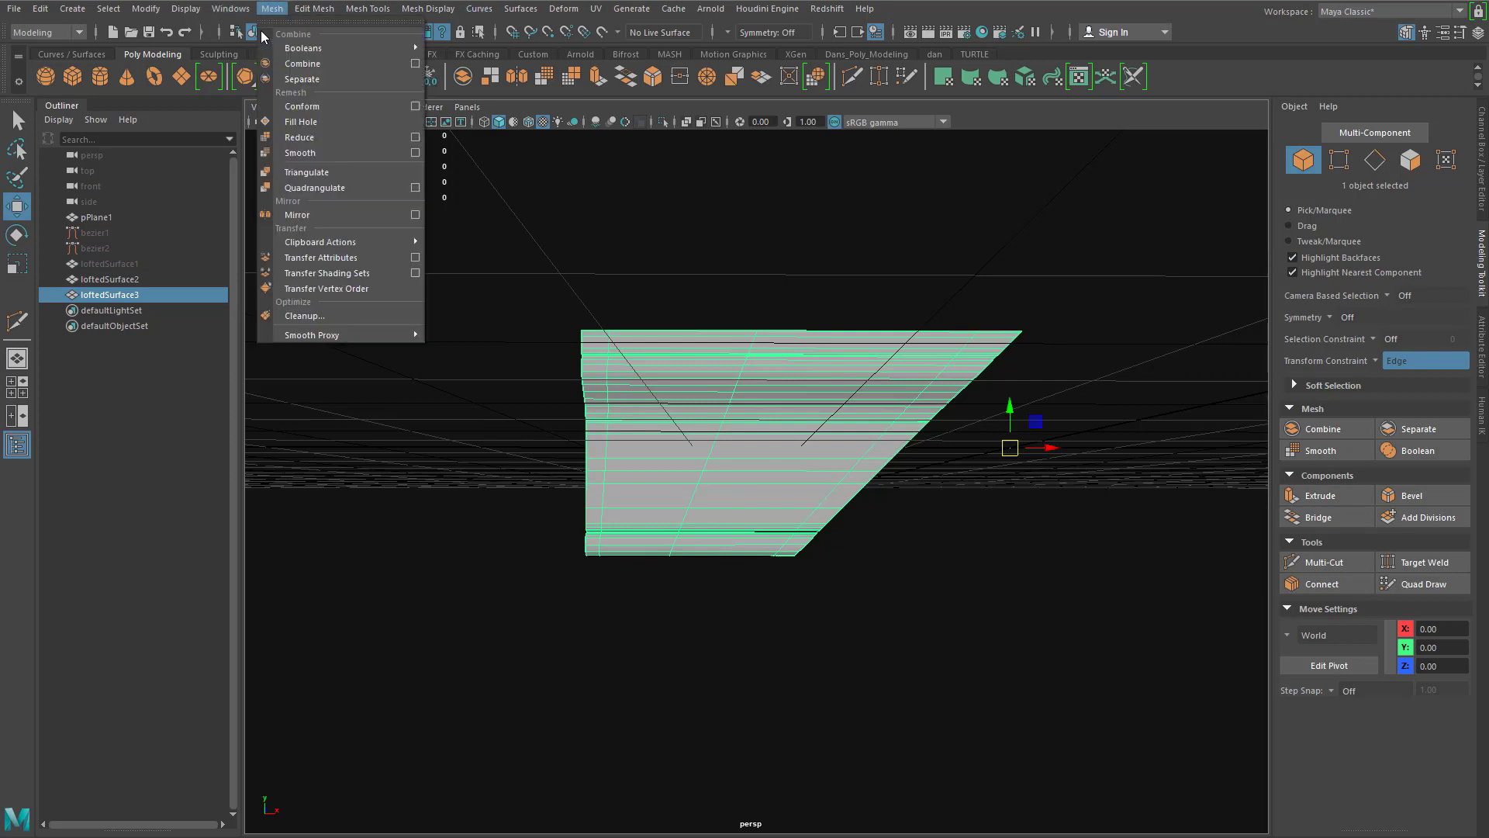
left_click(415, 217)
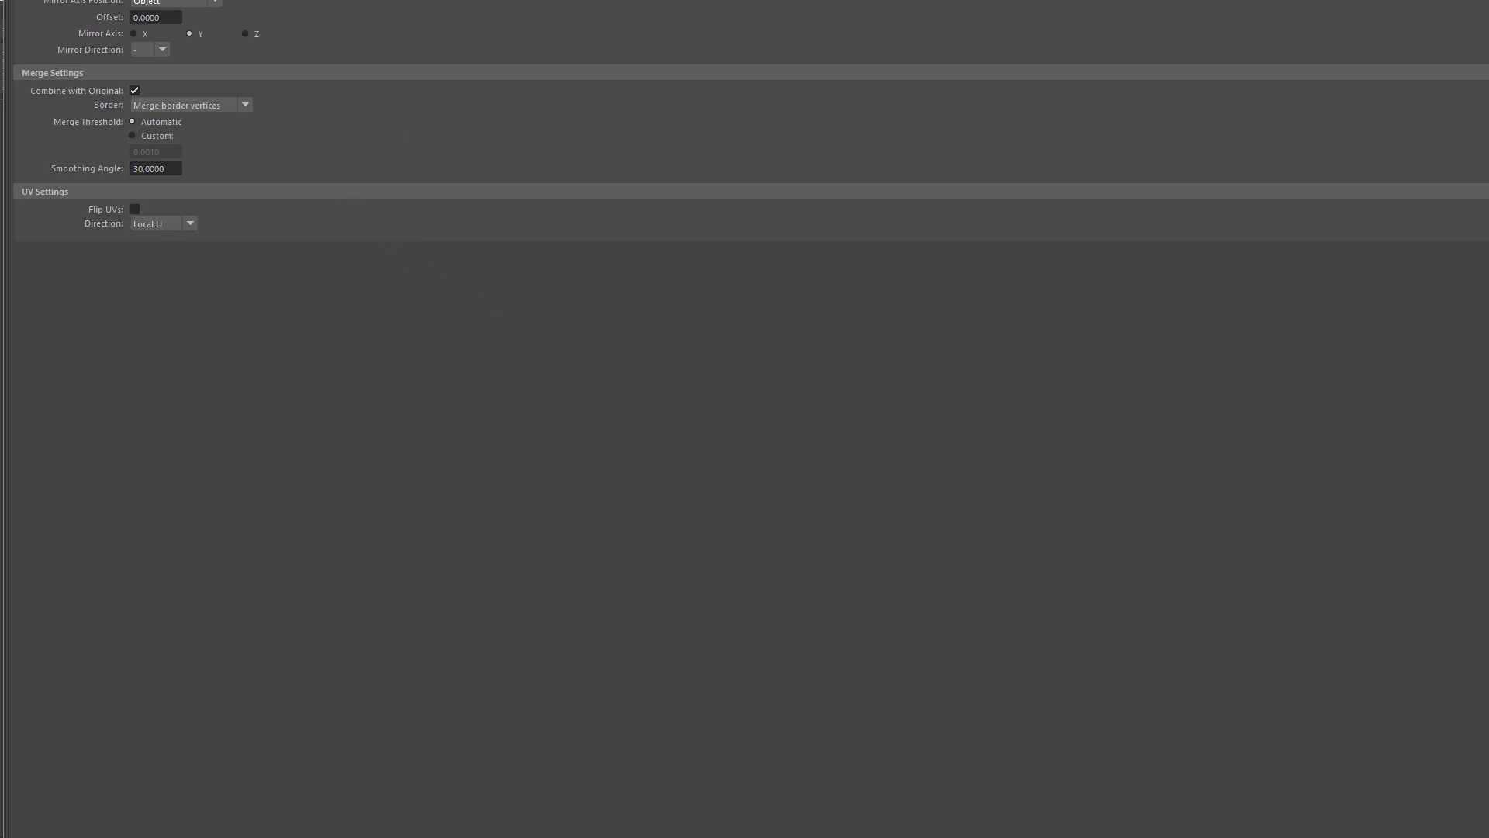
left_click_drag(686, 0, 640, 82)
left_click_drag(1485, 458, 925, 460)
left_click_drag(704, 93, 1033, 127)
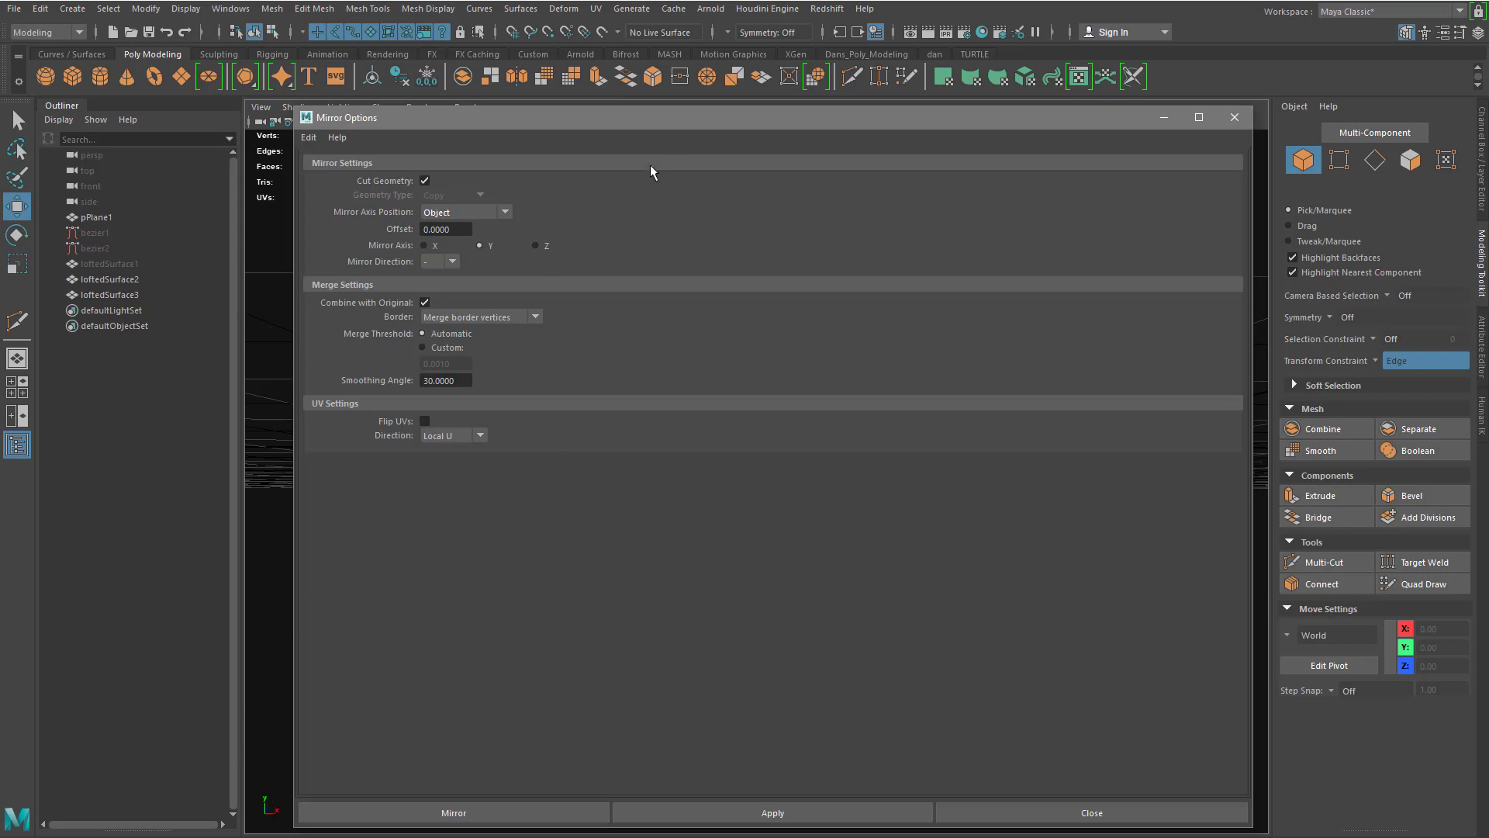
left_click_drag(662, 118, 717, 111)
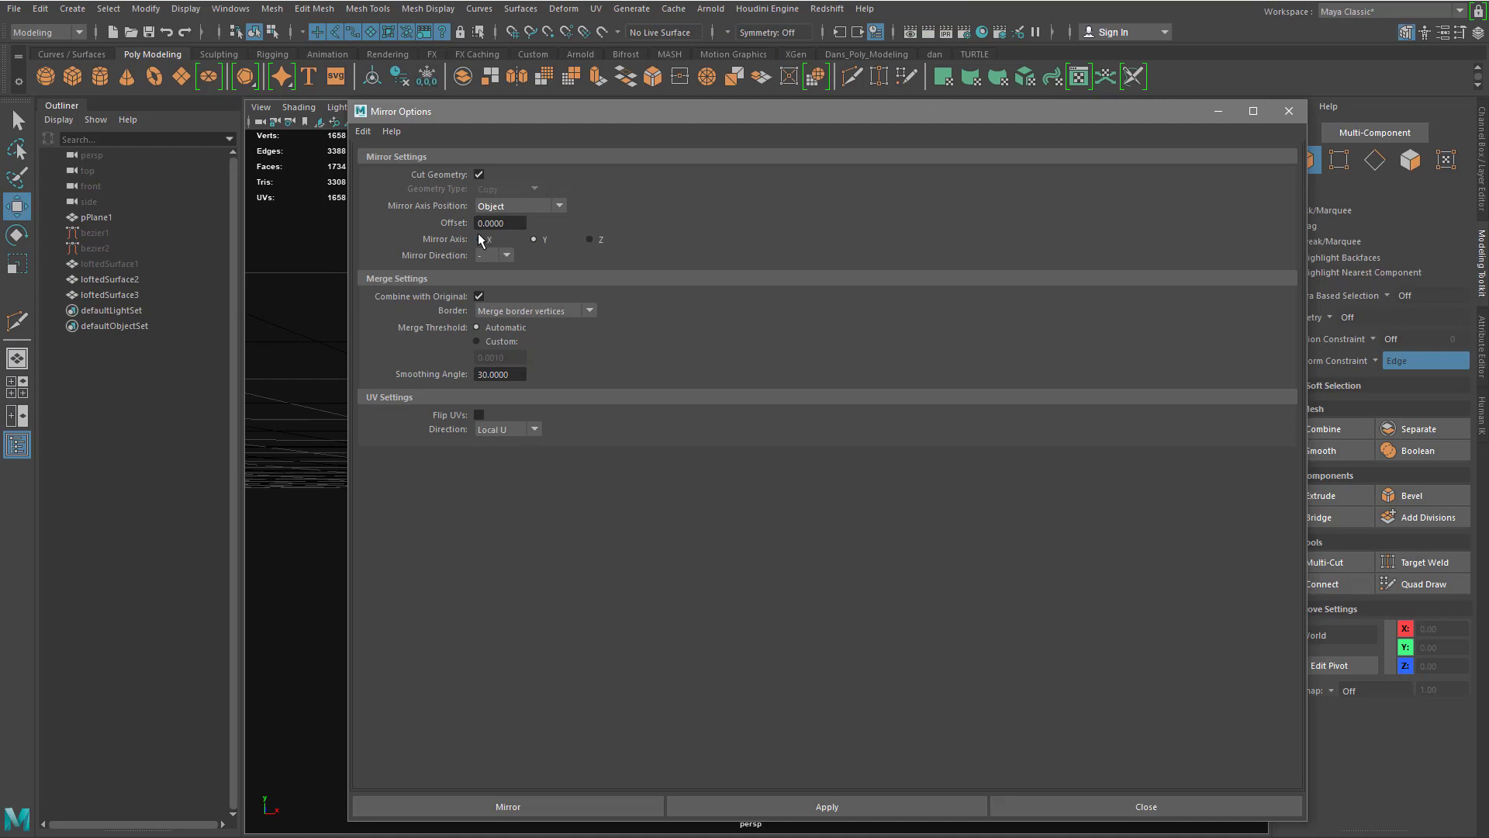
Step: Configure Mirror for the X axis in the + direction, with Cut Geometry and Combine with Original turned off
left_click(508, 256)
left_click(591, 311)
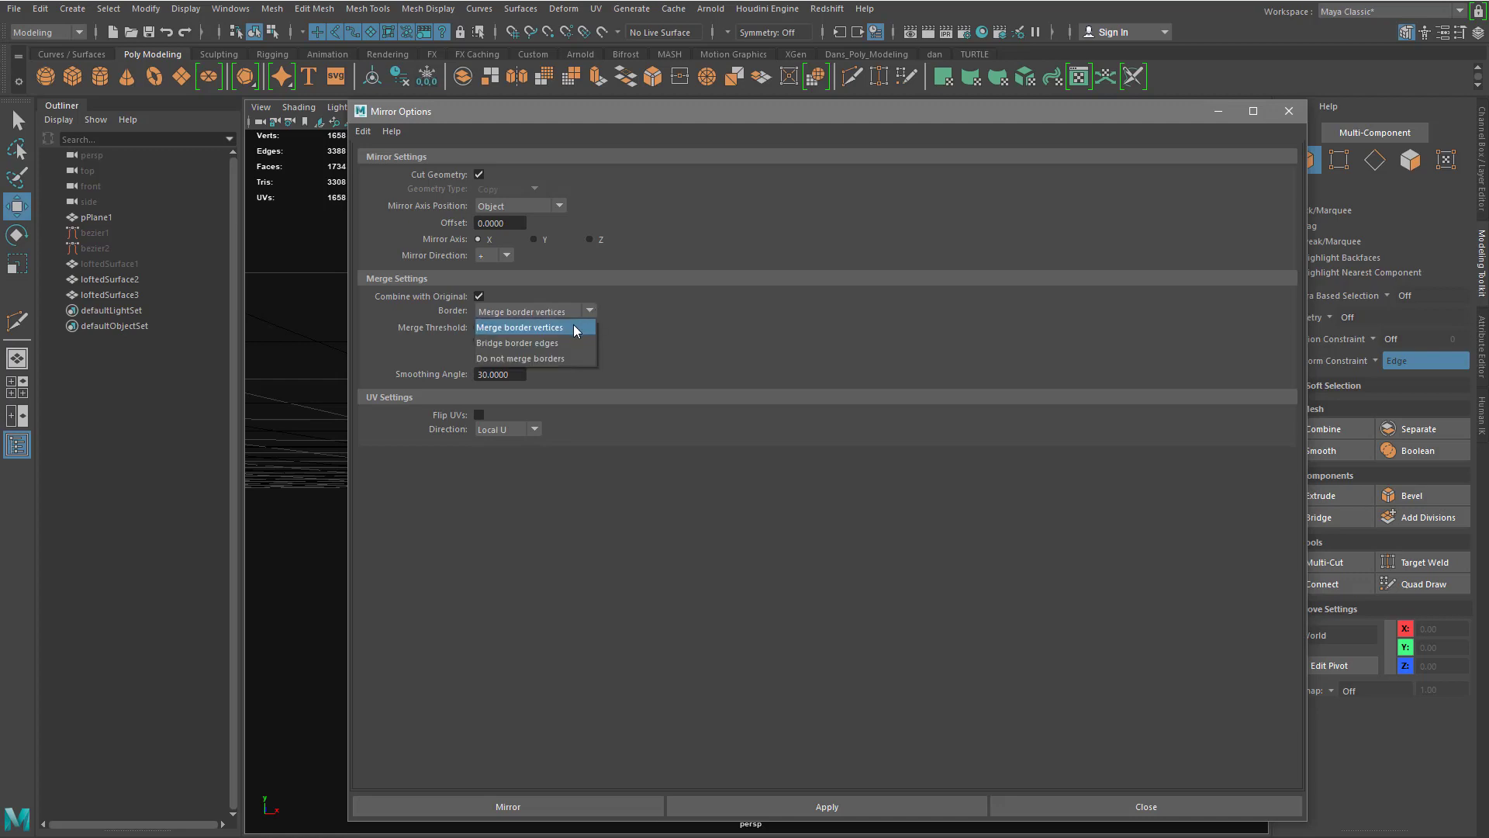
left_click(690, 329)
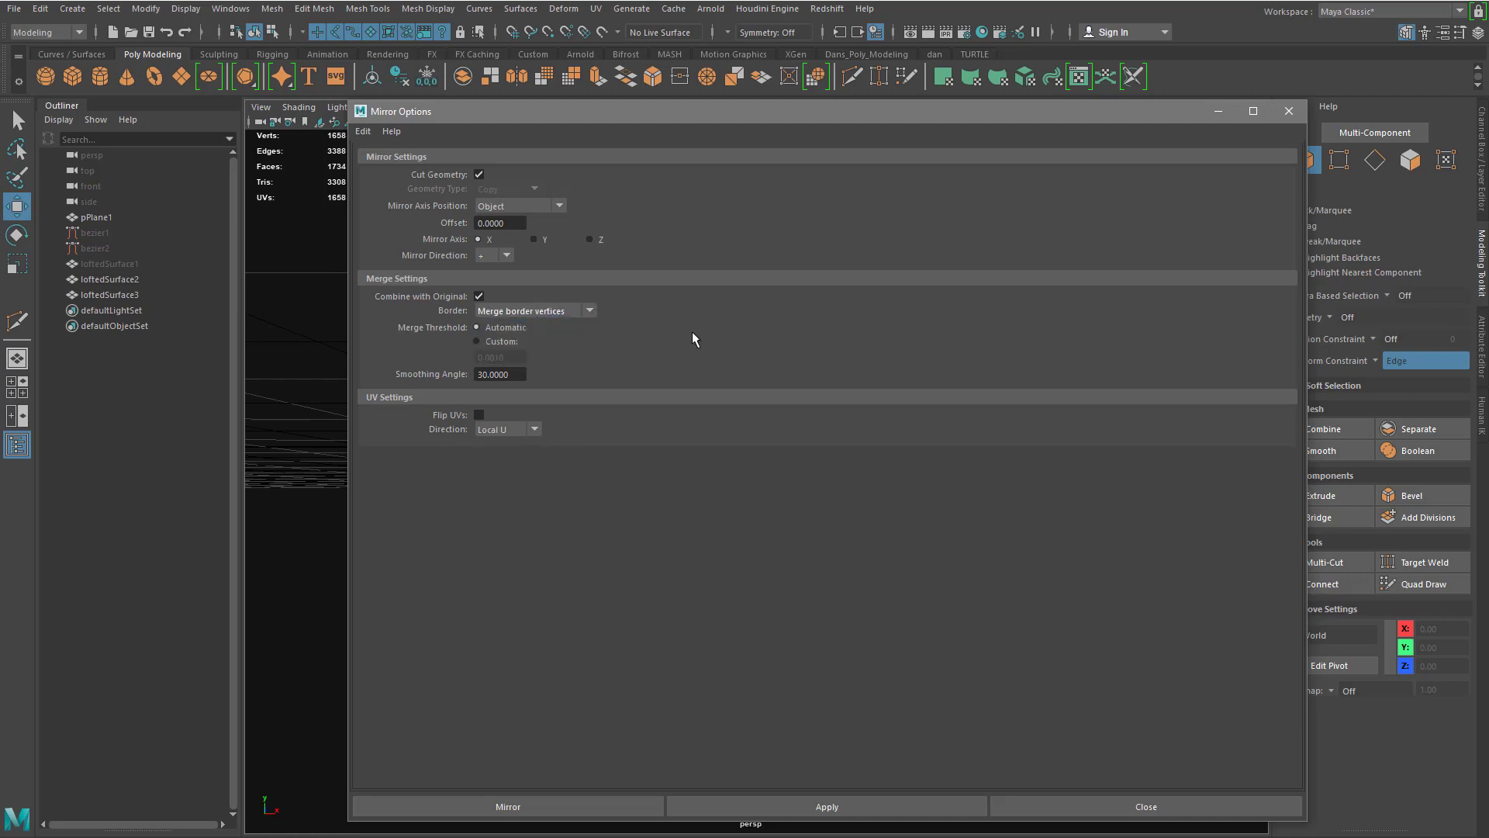
left_click(479, 174)
left_click(480, 296)
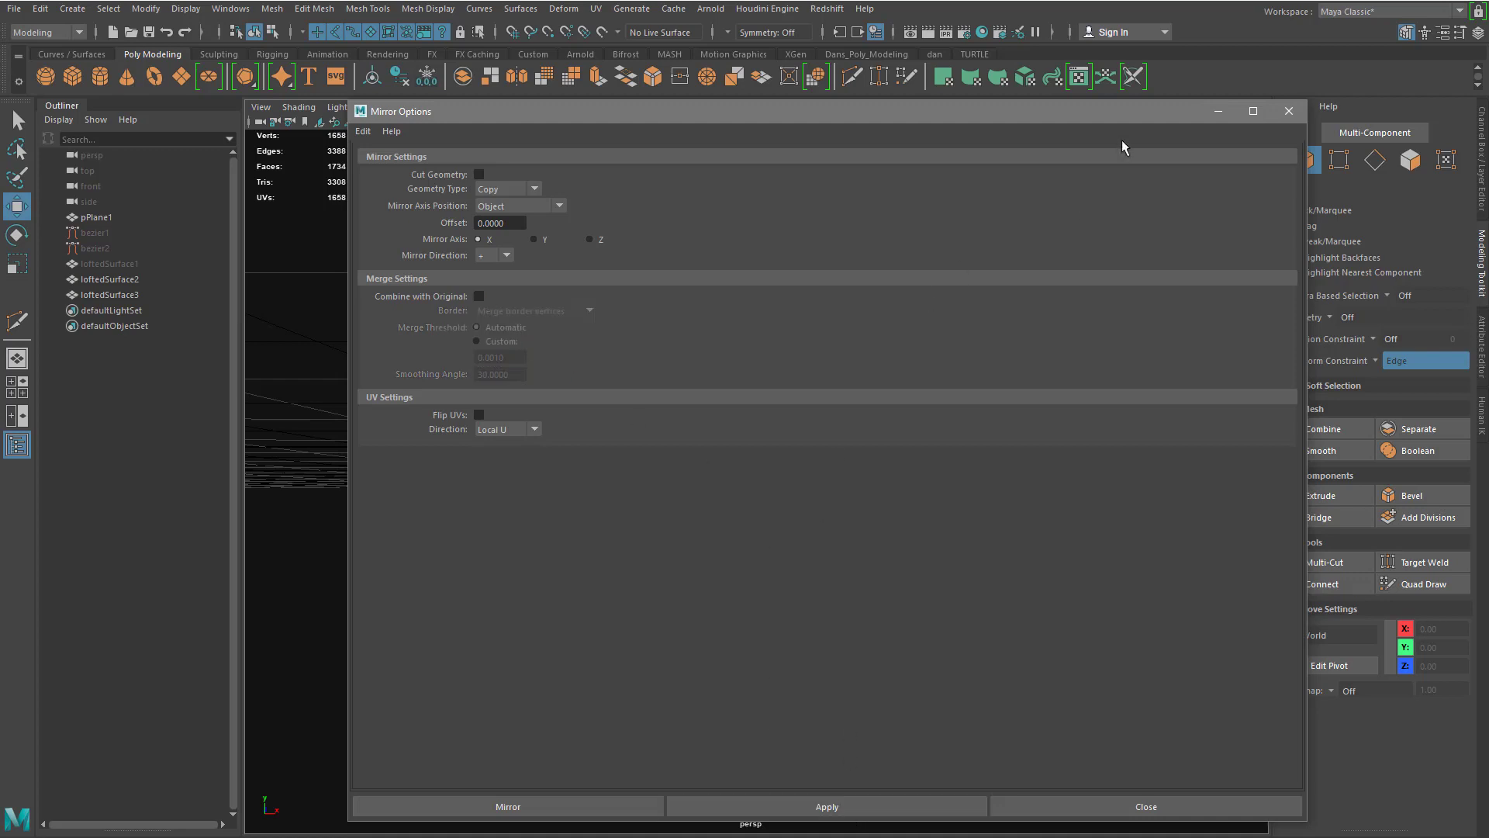
Step: Select loftedSurface2, shift it along X away from its duplicate, and apply the mirror to it as a separate copy
left_click_drag(825, 111, 1411, 11)
left_click(765, 480)
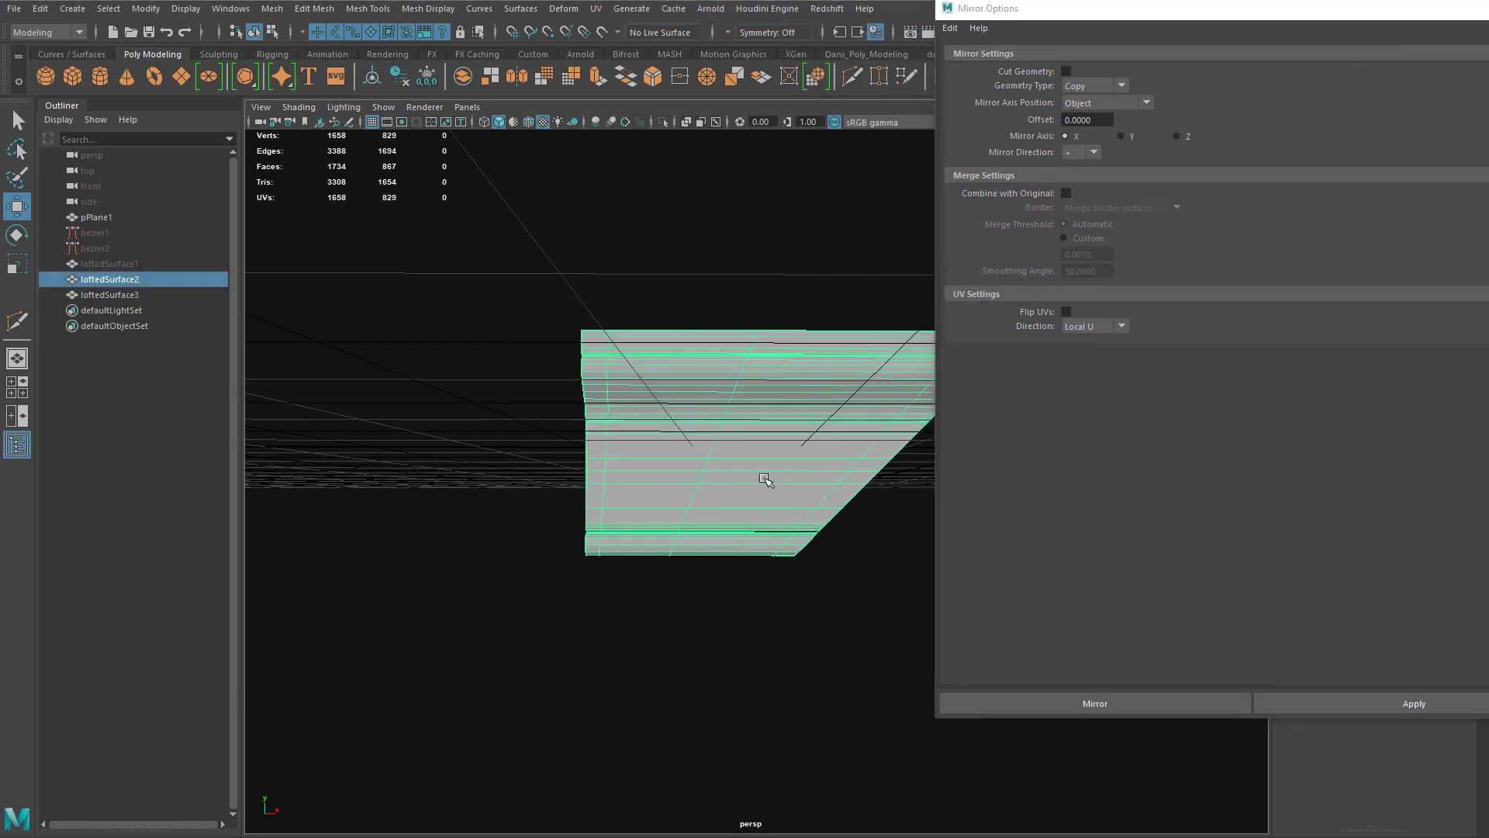
middle_click_drag(807, 543, 634, 585, "alt")
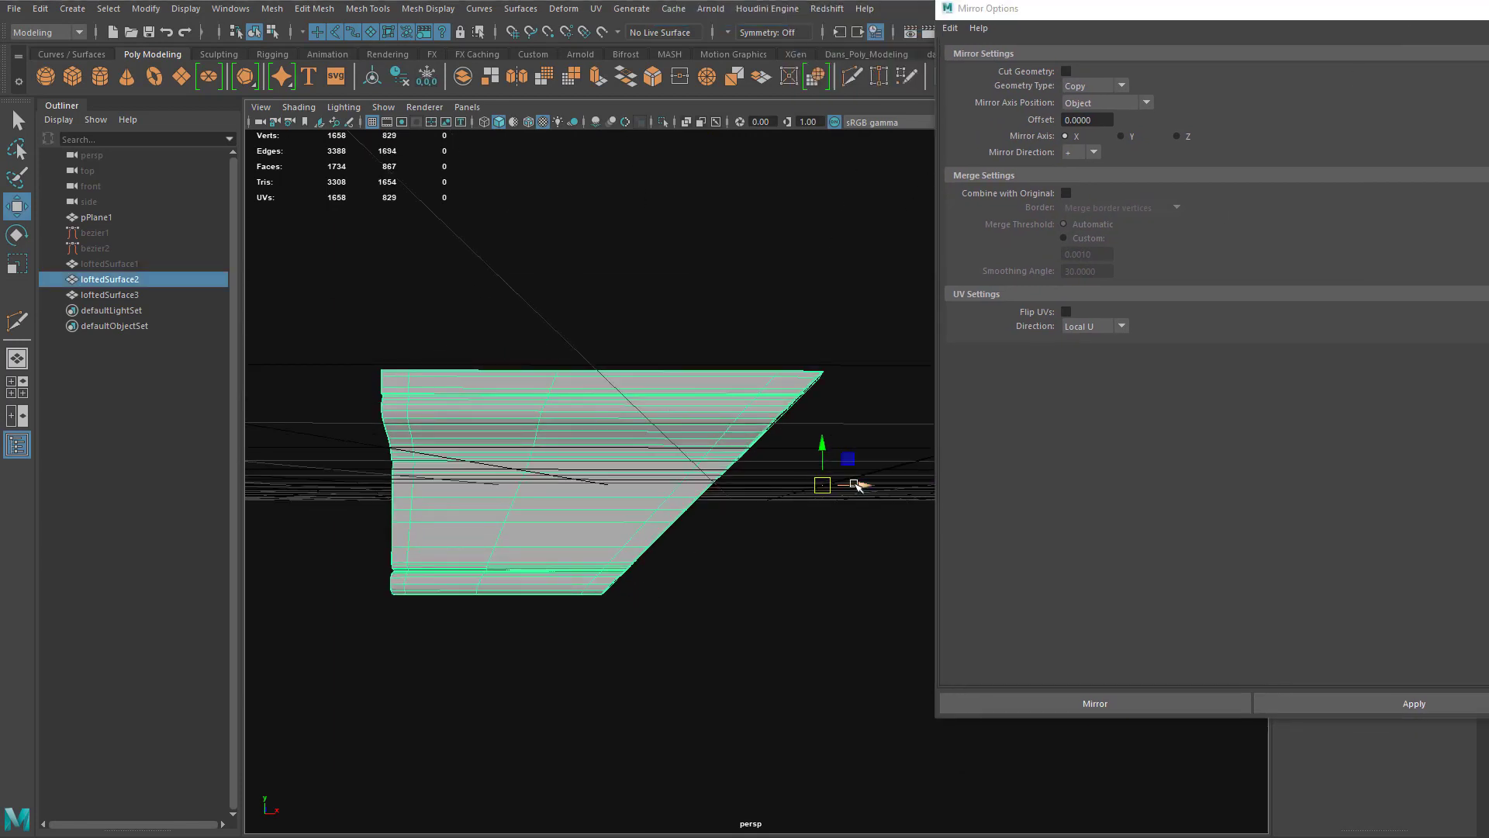
left_click_drag(862, 486, 935, 466)
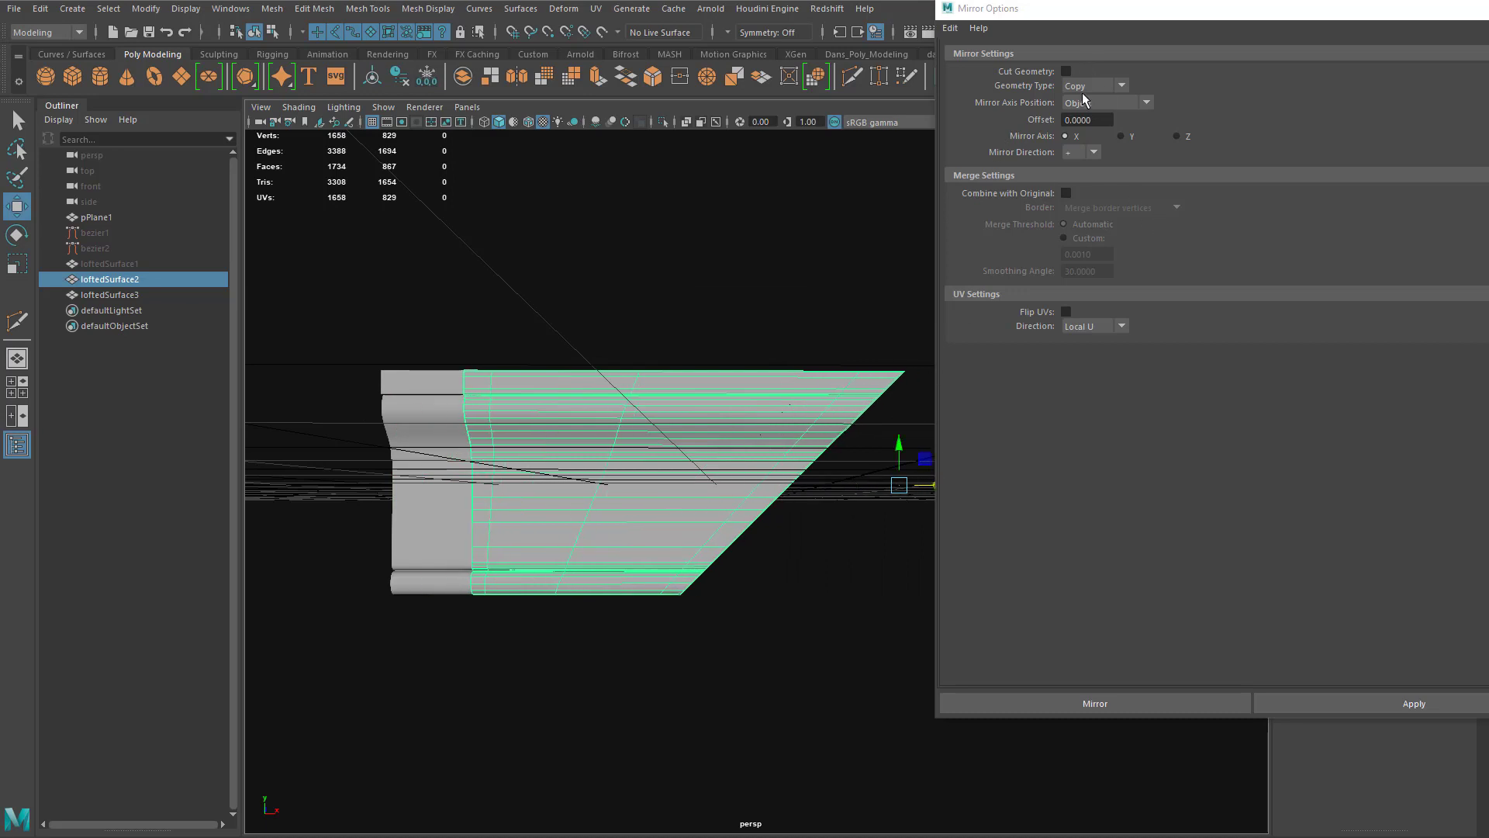
left_click(1415, 705)
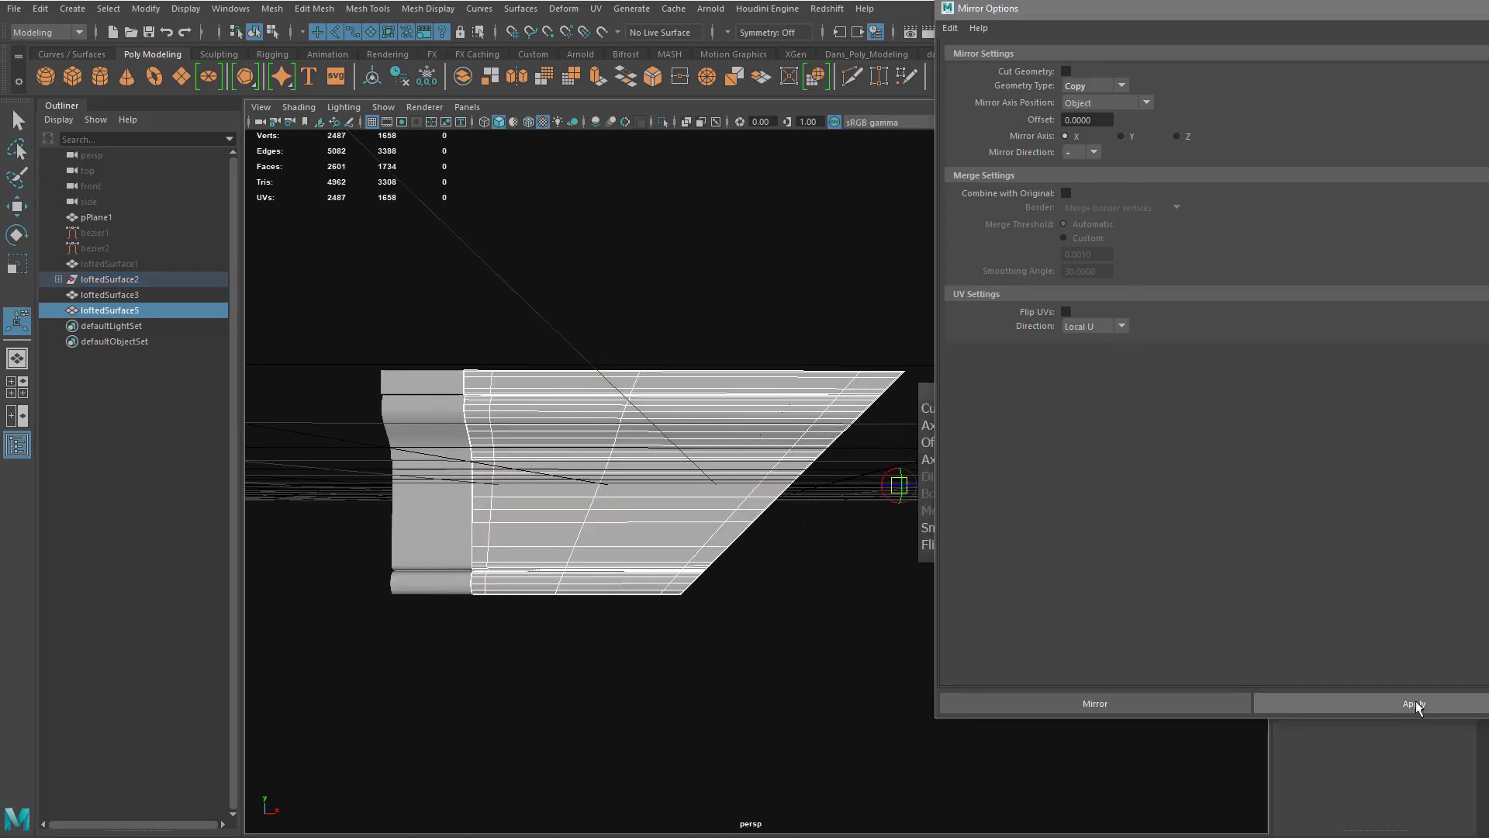
Step: Examine the placement of the mirrored molding and the unshifted duplicate from above and from the front
left_click_drag(533, 643, 571, 669, "alt")
right_click_drag(571, 669, 496, 669, "alt")
left_click_drag(679, 649, 566, 682, "alt")
middle_click_drag(695, 629, 586, 668, "alt")
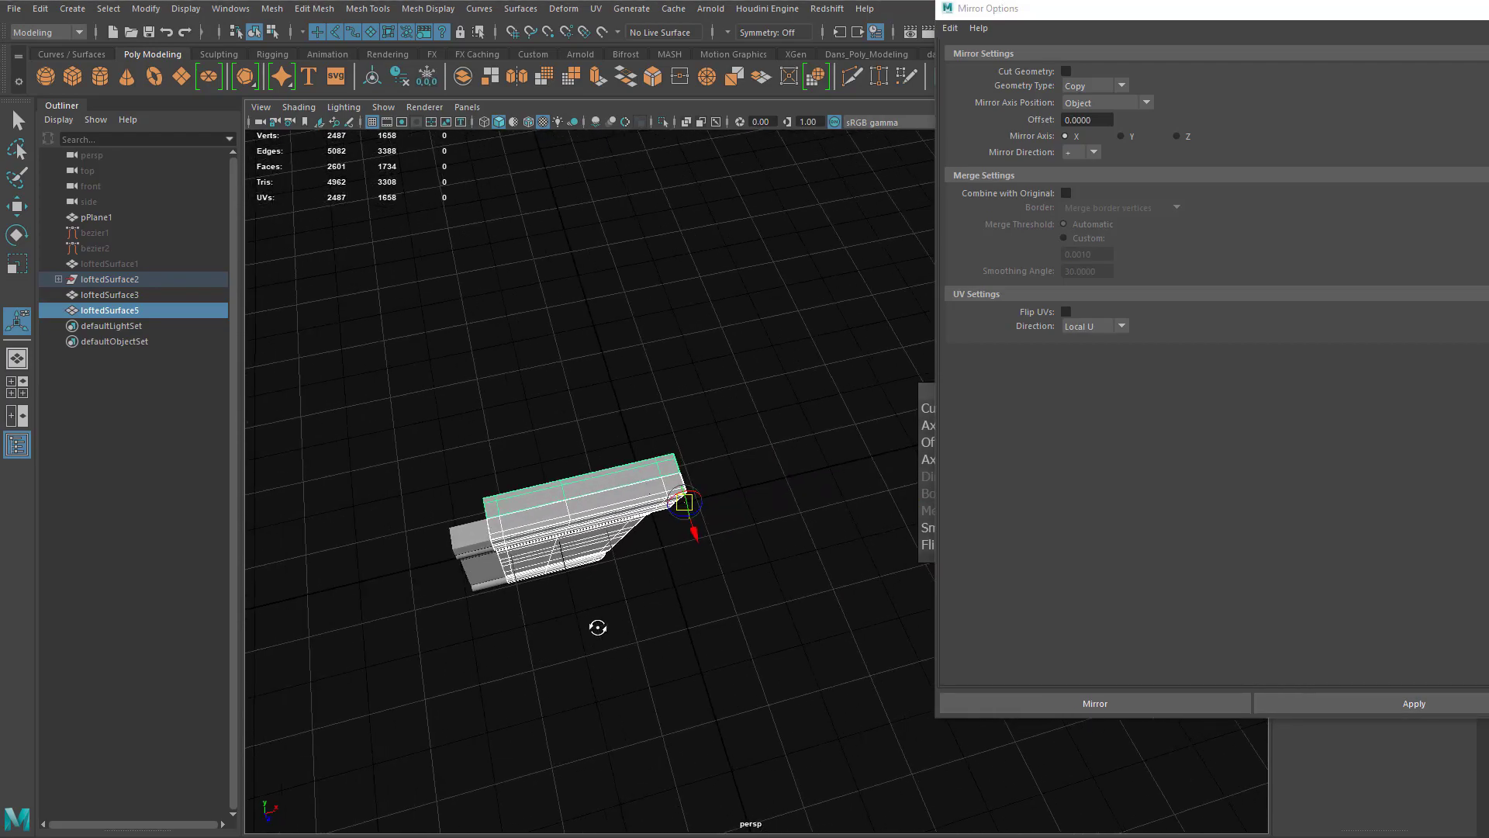
left_click_drag(598, 626, 545, 546, "alt")
middle_click_drag(545, 550, 592, 589, "alt")
left_click_drag(592, 589, 733, 580, "alt")
middle_click_drag(733, 580, 644, 513, "alt")
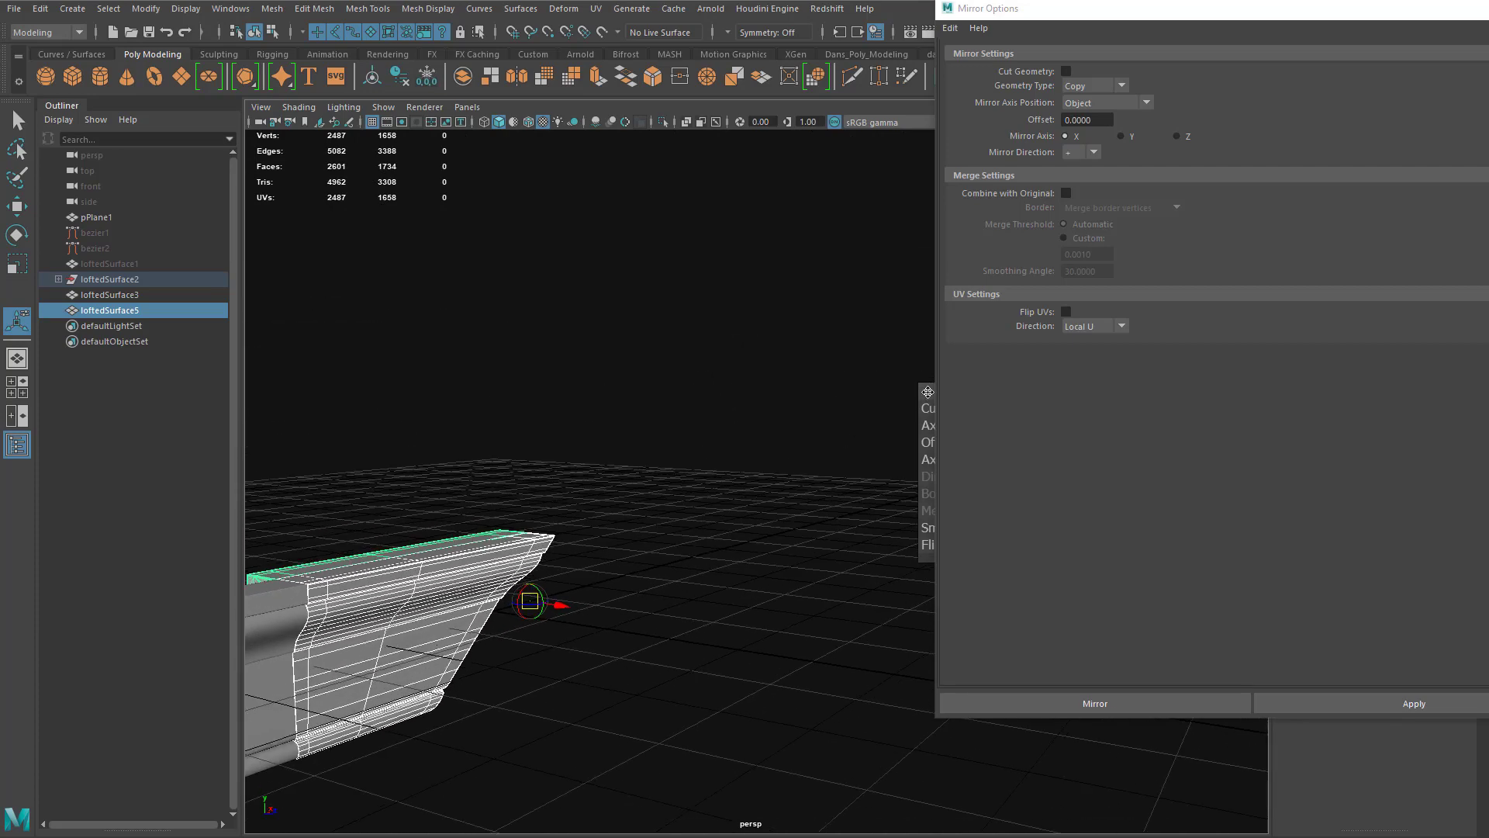
Step: Bring the polyMirror1 settings out from behind the Mirror Options window and change the mirror axis to Y
left_click_drag(928, 392, 636, 361)
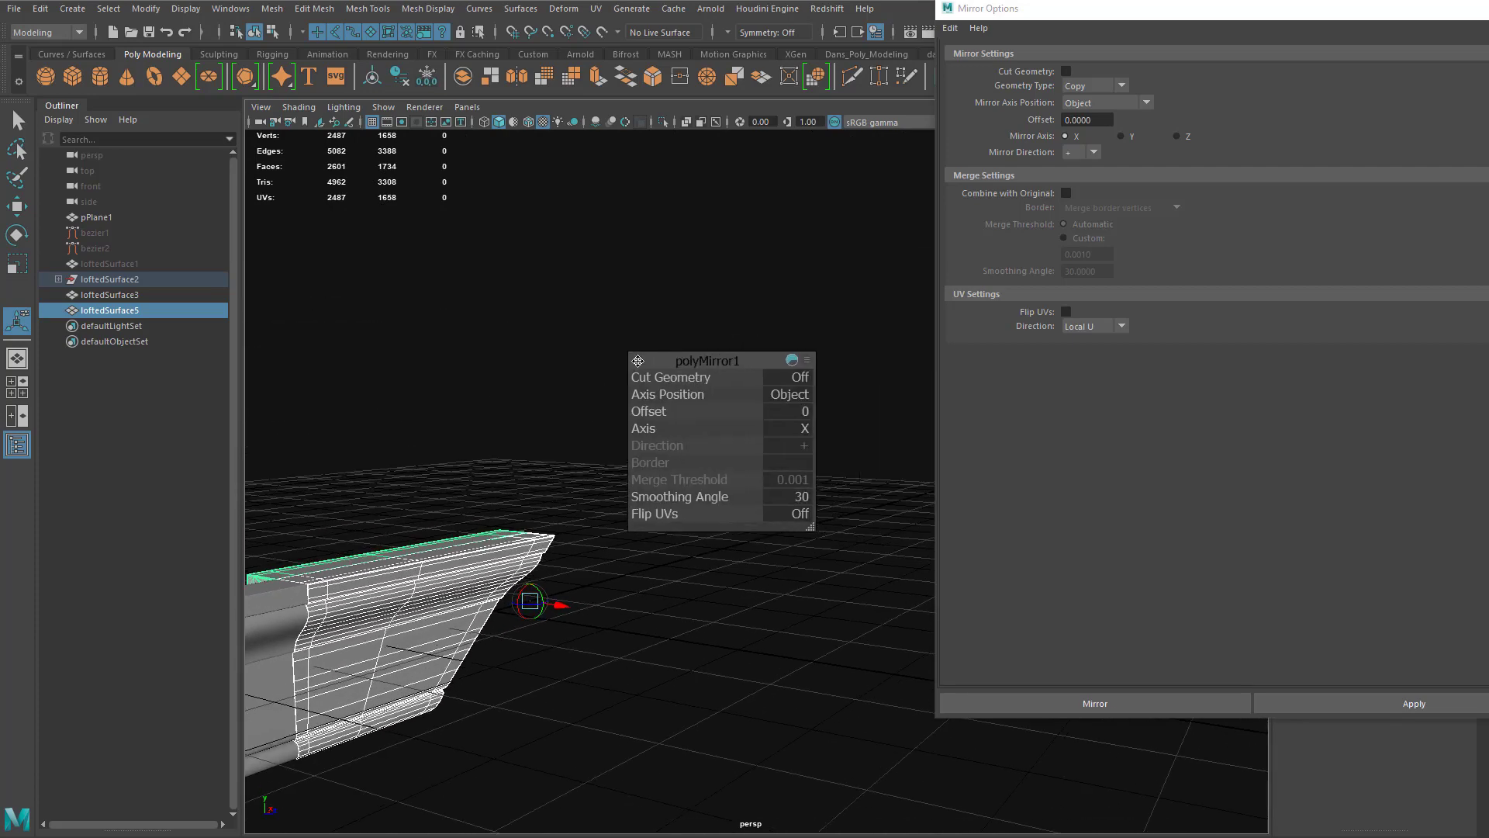
left_click(804, 431)
left_click(813, 450)
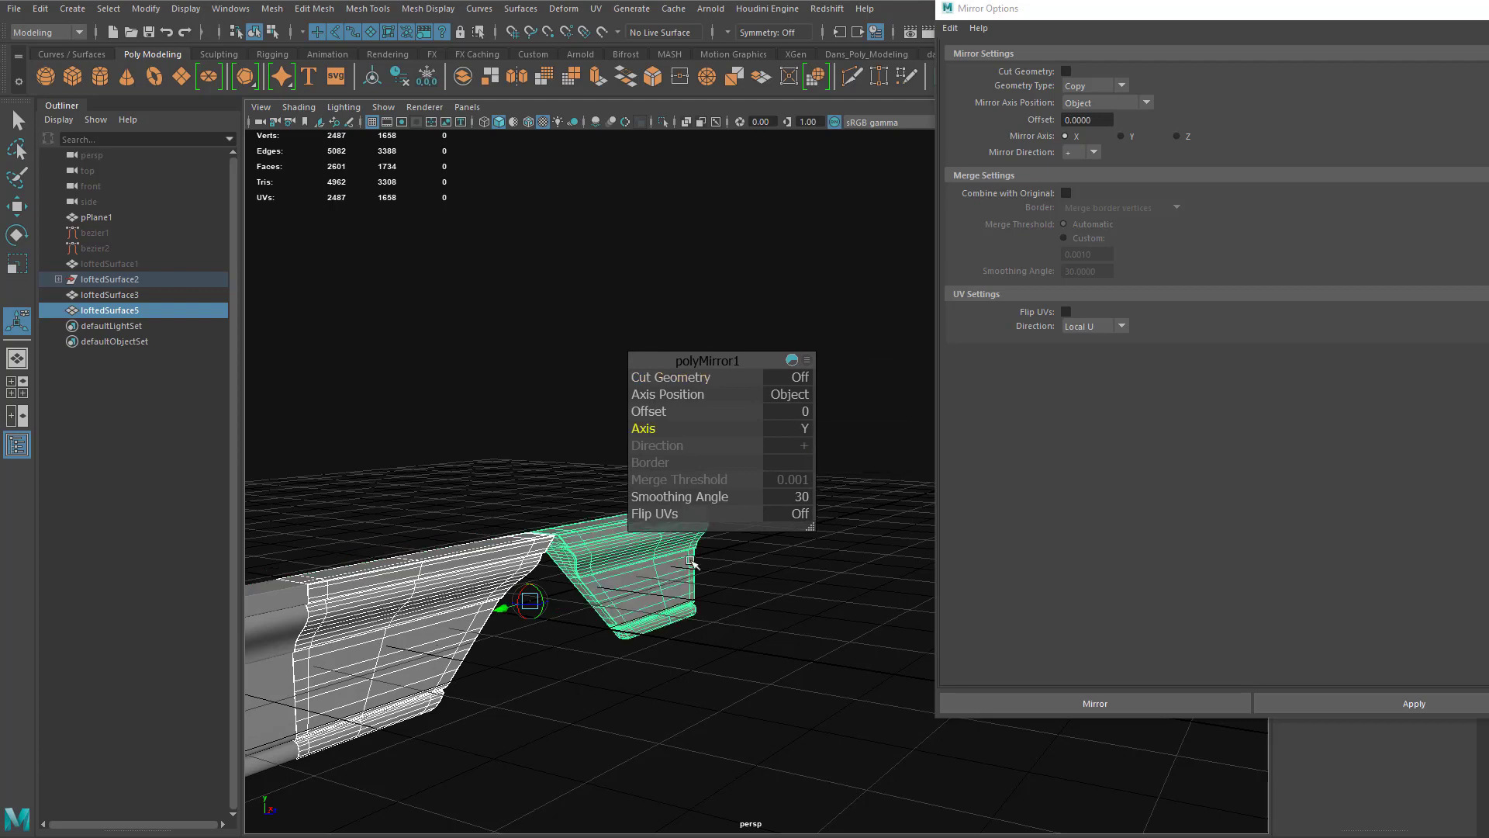
left_click_drag(648, 657, 671, 646, "alt")
Step: Select the mirrored molding loftedSurface5 and move its pivot up to the upper back corner of its mitred end
left_click(518, 552)
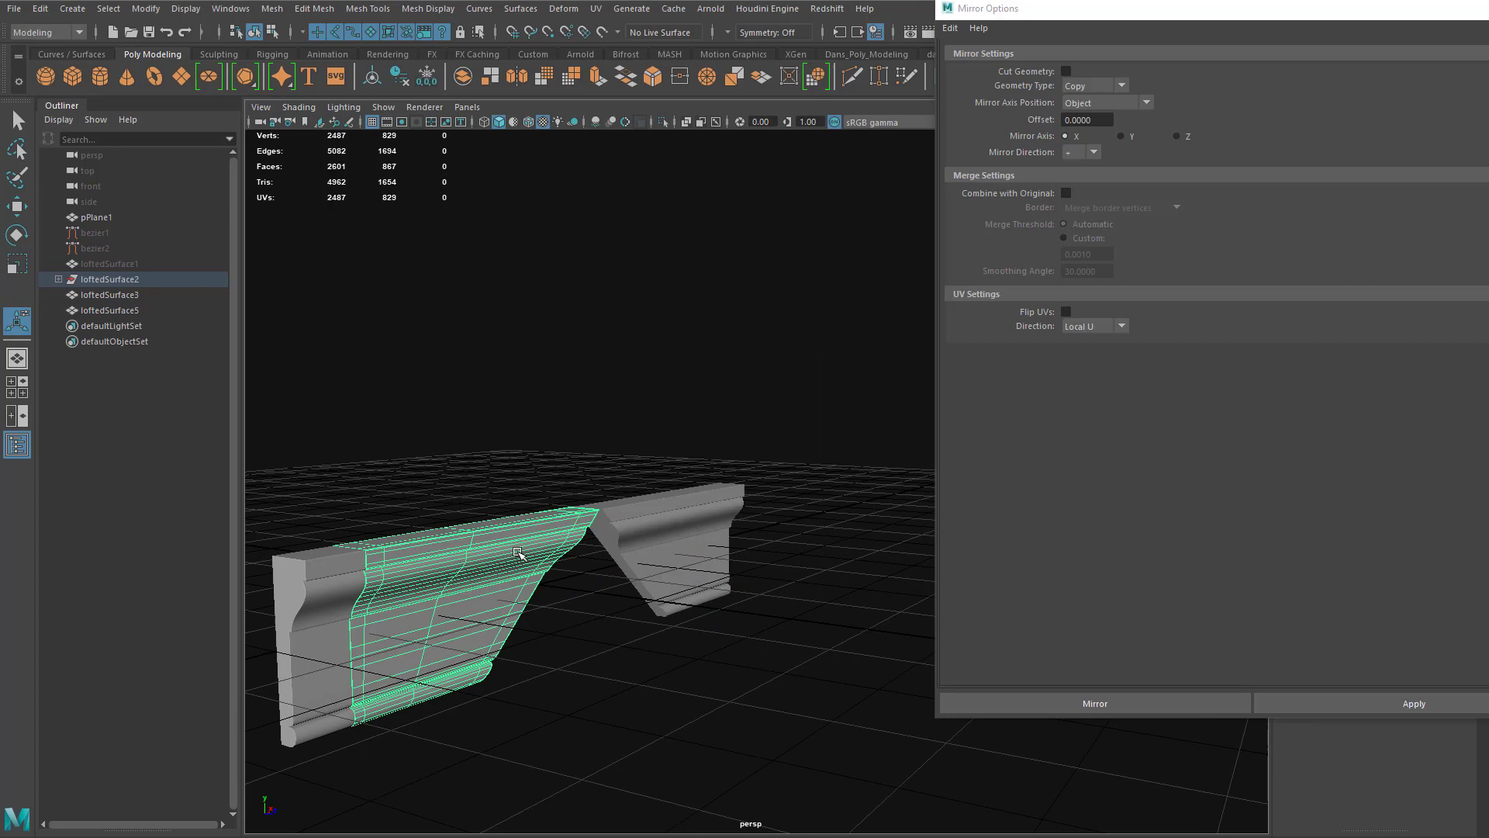
left_click(566, 568)
left_click(659, 552)
left_click_drag(680, 576, 622, 649, "alt")
scroll(605, 603, "up", 3)
scroll(628, 562, "up", 4)
middle_click_drag(605, 602, 671, 532, "alt")
scroll(672, 532, "down", 6)
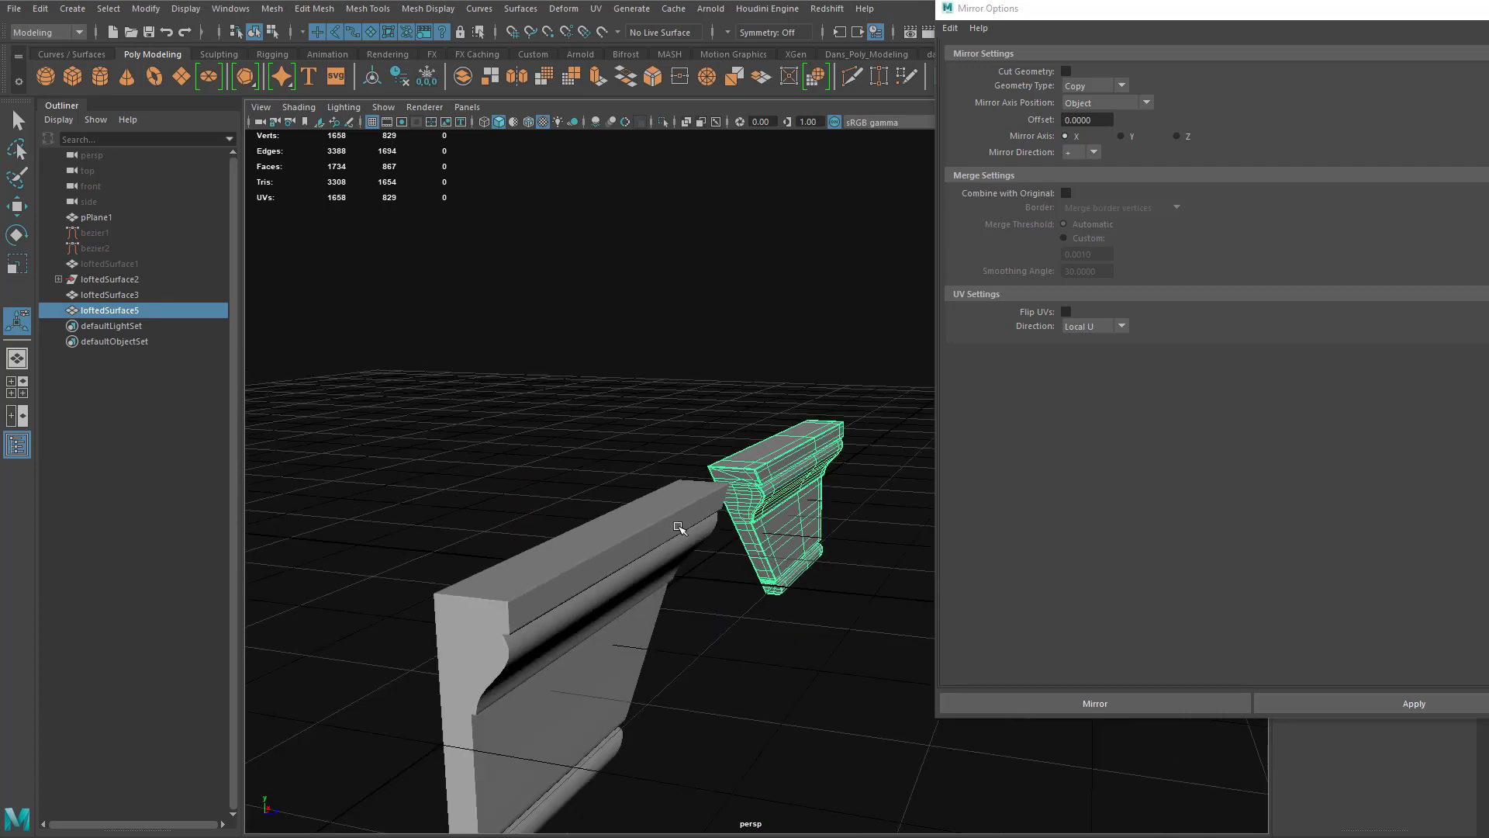
key("w")
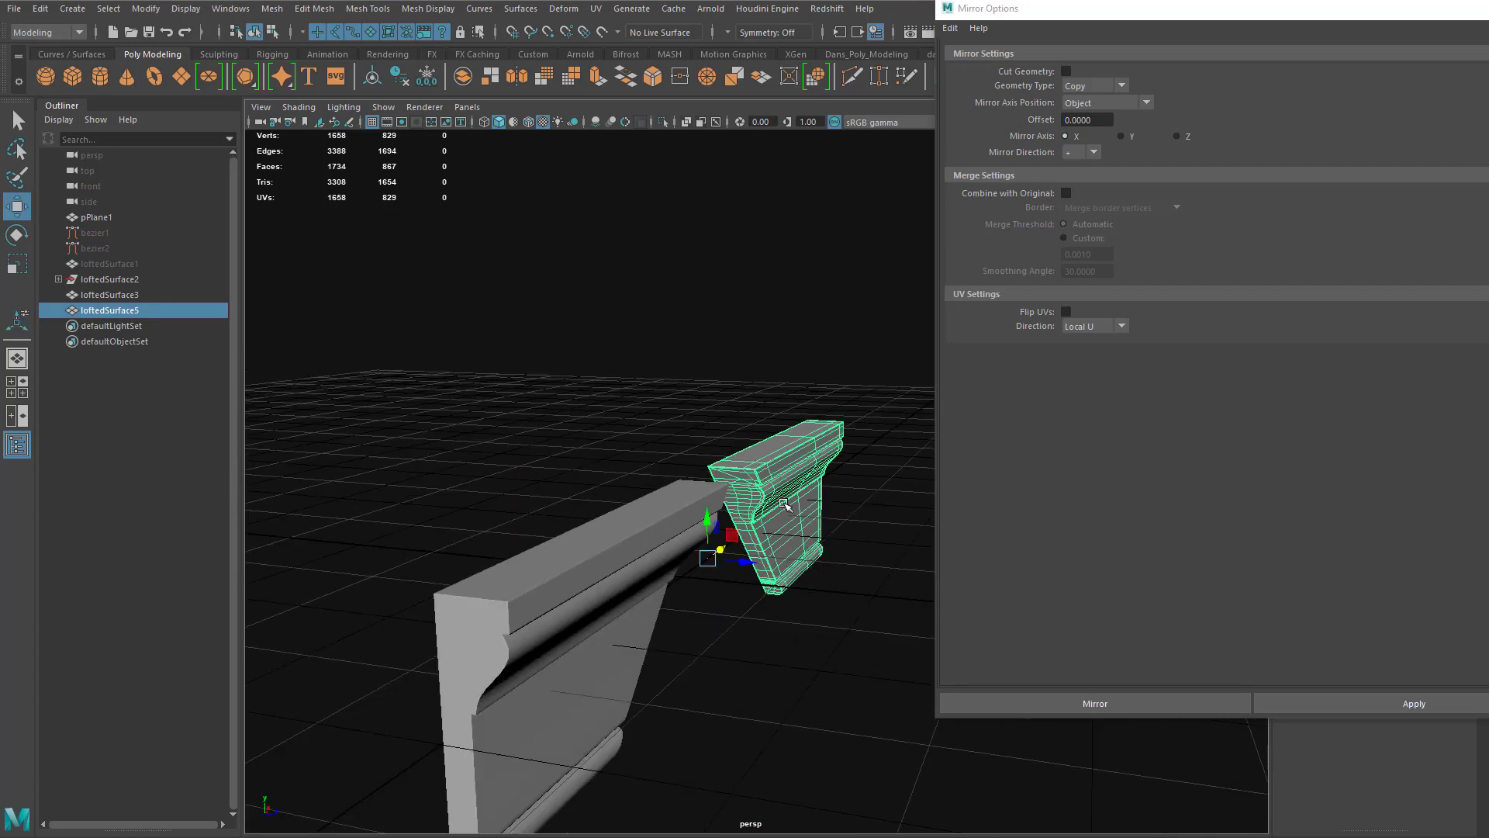
scroll(788, 524, "up", 4)
left_click_drag(781, 546, 758, 574, "alt")
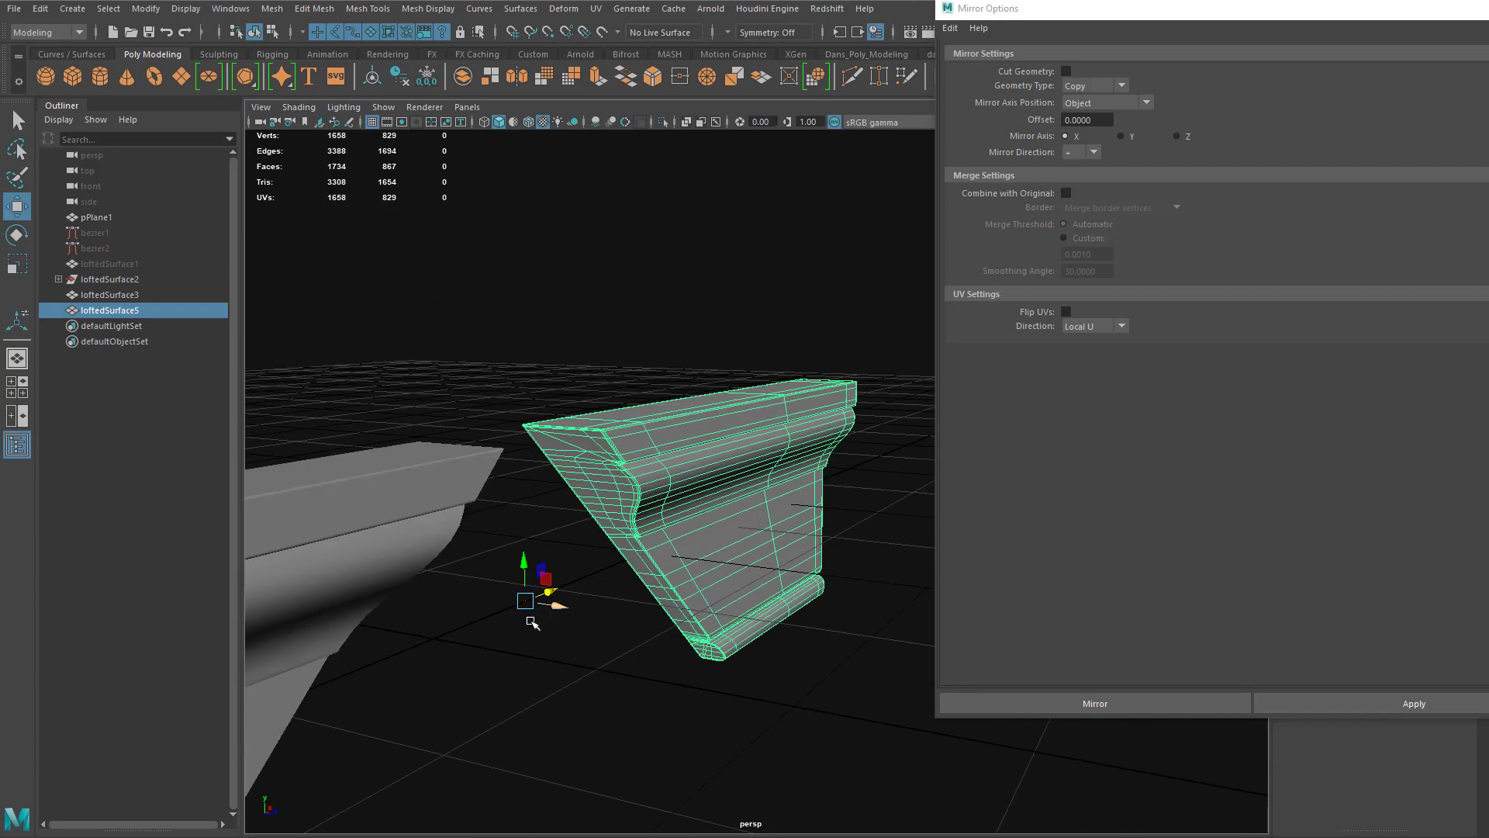
key("d")
left_click_drag(526, 599, 511, 384)
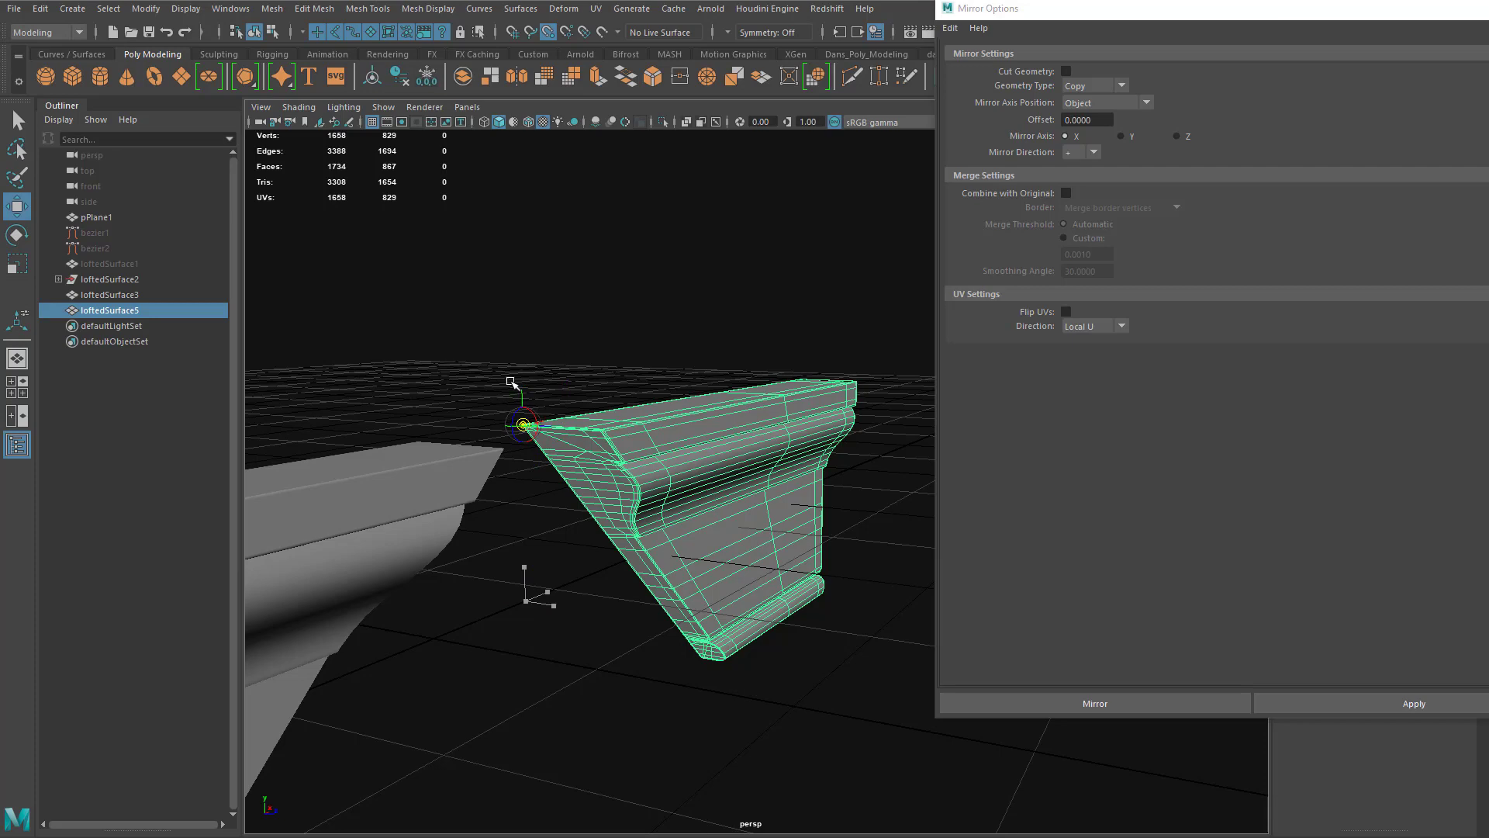
Step: Refine the pivot of loftedSurface5 by vertex-snapping it onto the outermost corner point of the mitred end
right_click_drag(511, 384, 522, 441, "alt")
middle_click_drag(570, 528, 684, 559, "alt")
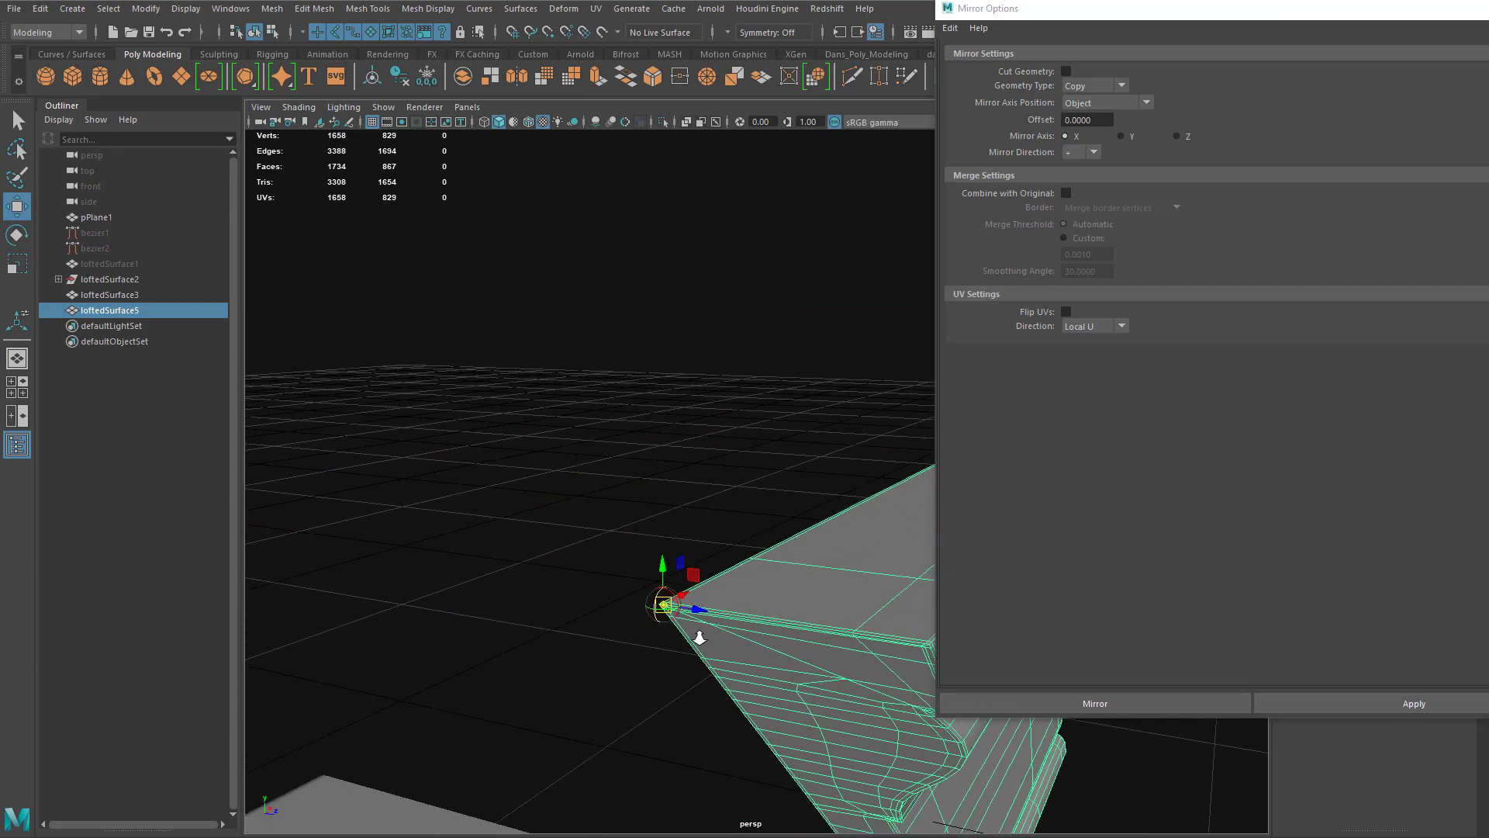
right_click_drag(700, 636, 768, 652, "alt")
middle_click_drag(746, 642, 762, 618, "alt")
right_click_drag(748, 615, 775, 620, "alt")
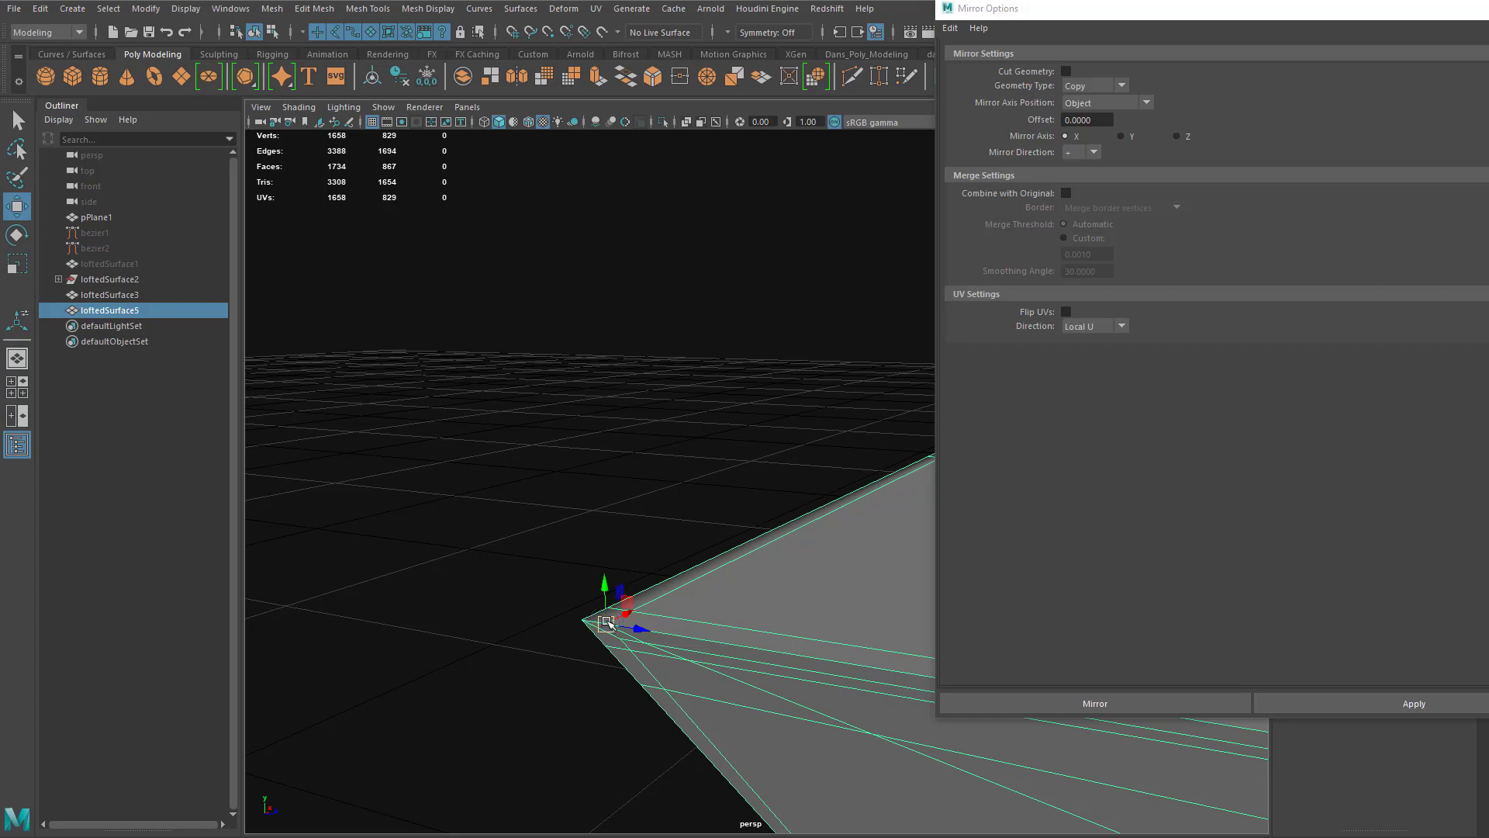
key("d")
key("v")
left_click_drag(605, 622, 590, 616)
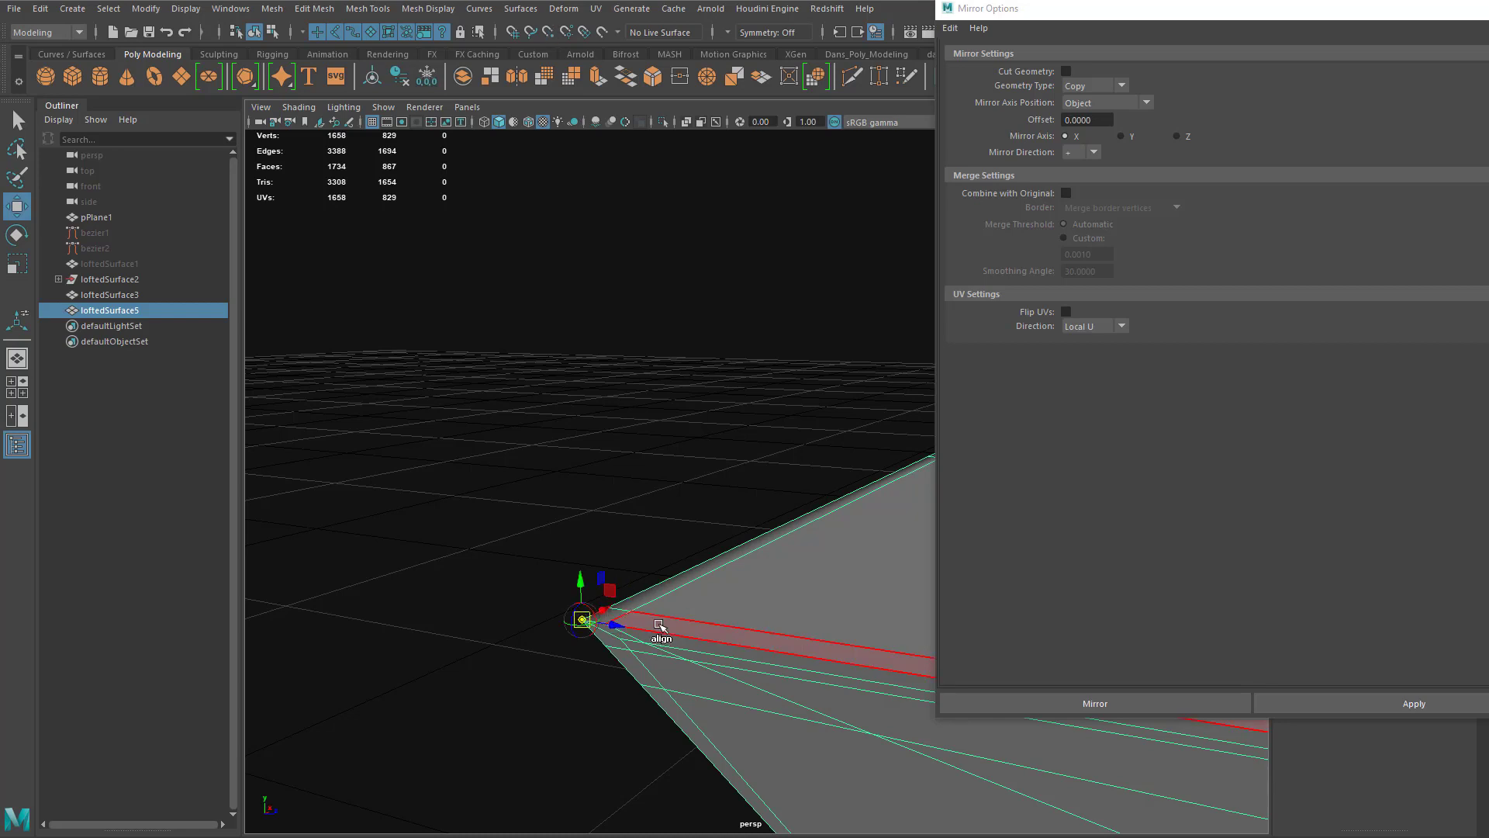
Step: Move loftedSurface5 by its pivot to the matching upper back corner of the original molding's mitred end
scroll(653, 611, "down", 5)
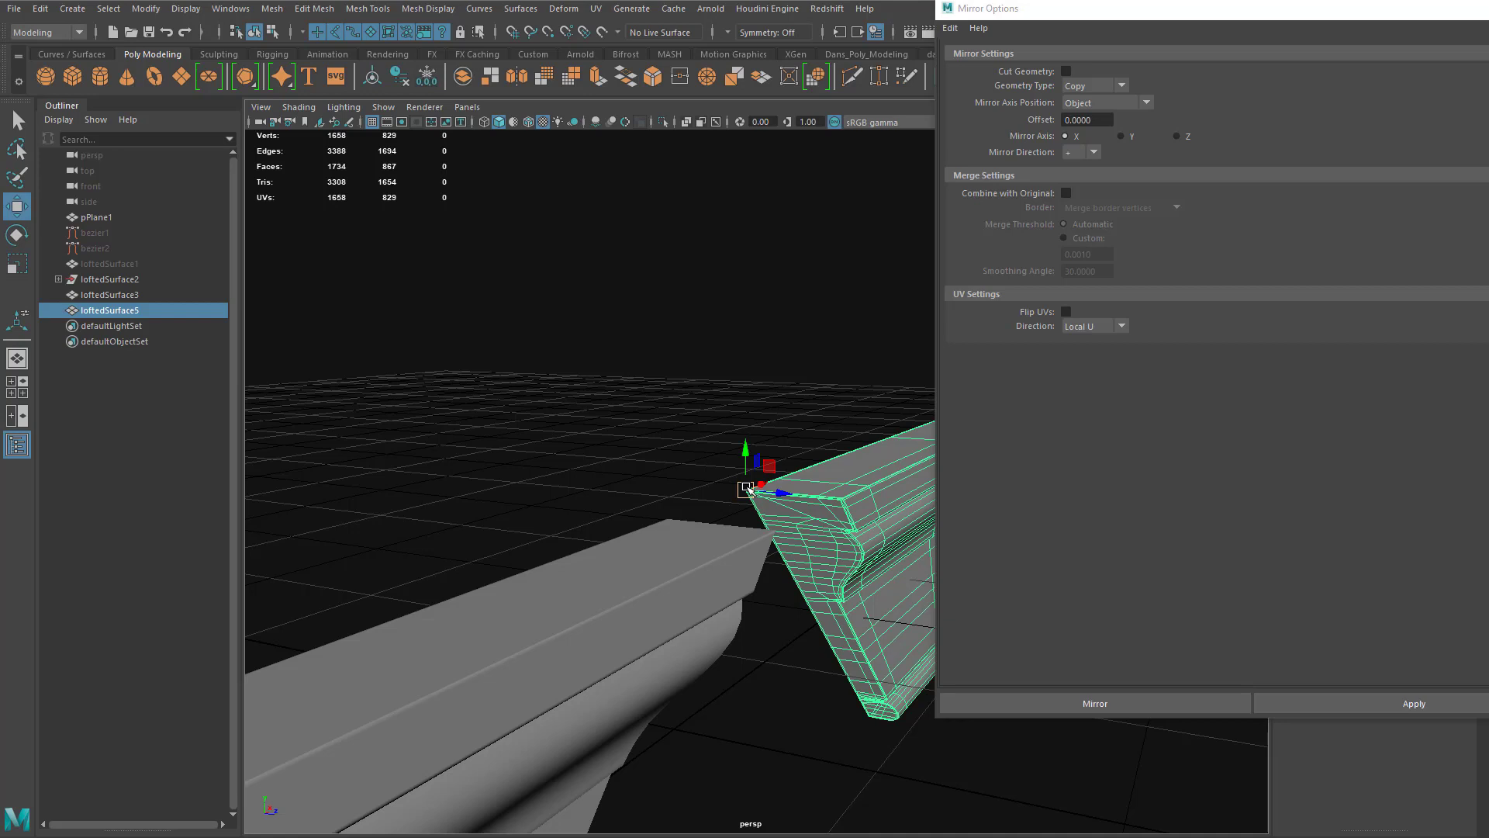
key("x")
mouse_move(741, 490)
left_mouse_down()
mouse_move(665, 518)
mouse_move(655, 504)
mouse_move(680, 475)
left_mouse_up()
key("v")
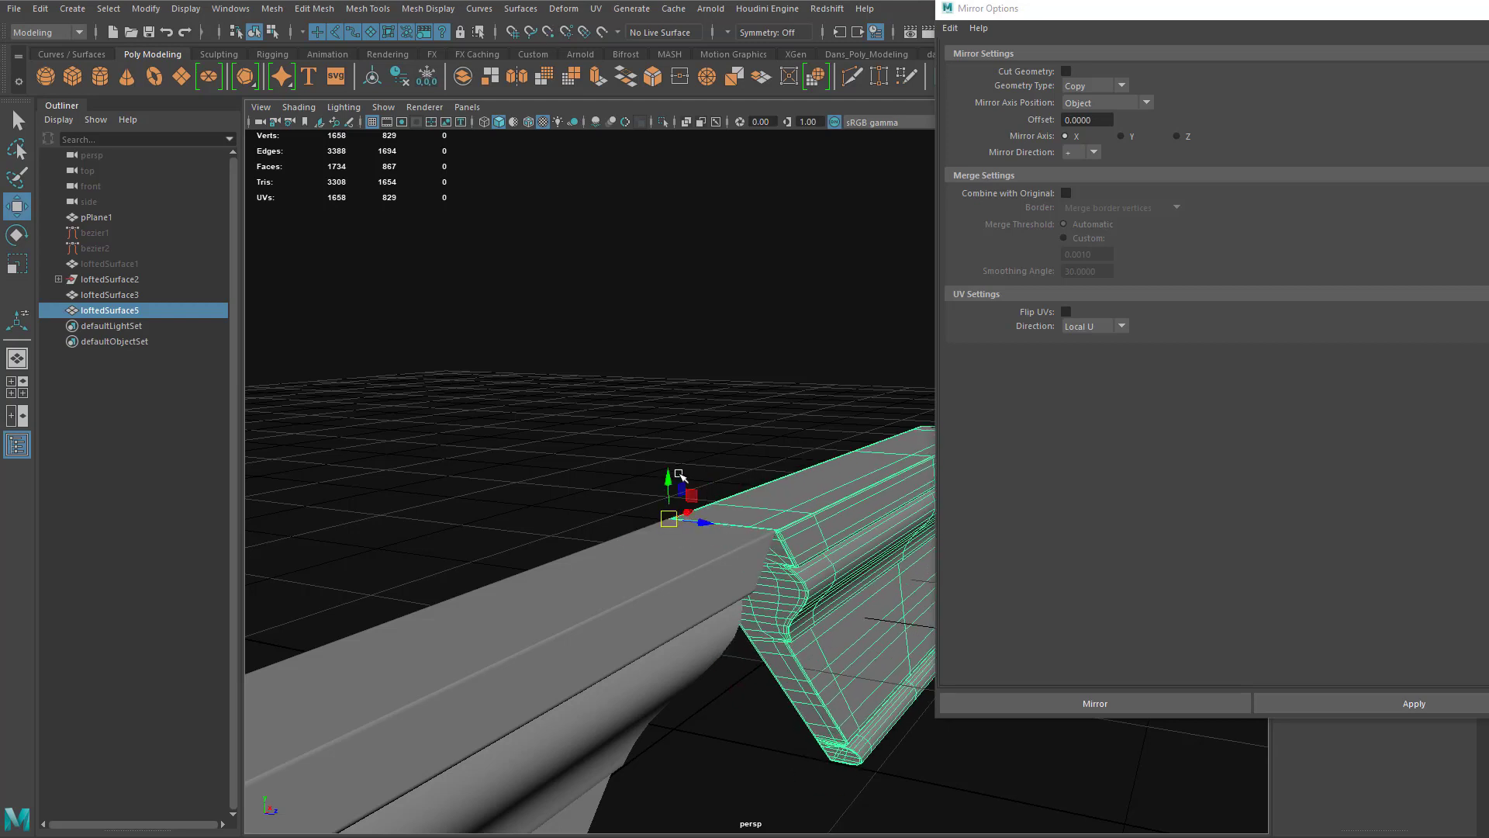
Step: Check the joint from above and vertex-snap loftedSurface5 along Z so its back edge lines up with the original molding
left_click_drag(772, 593, 686, 606, "alt")
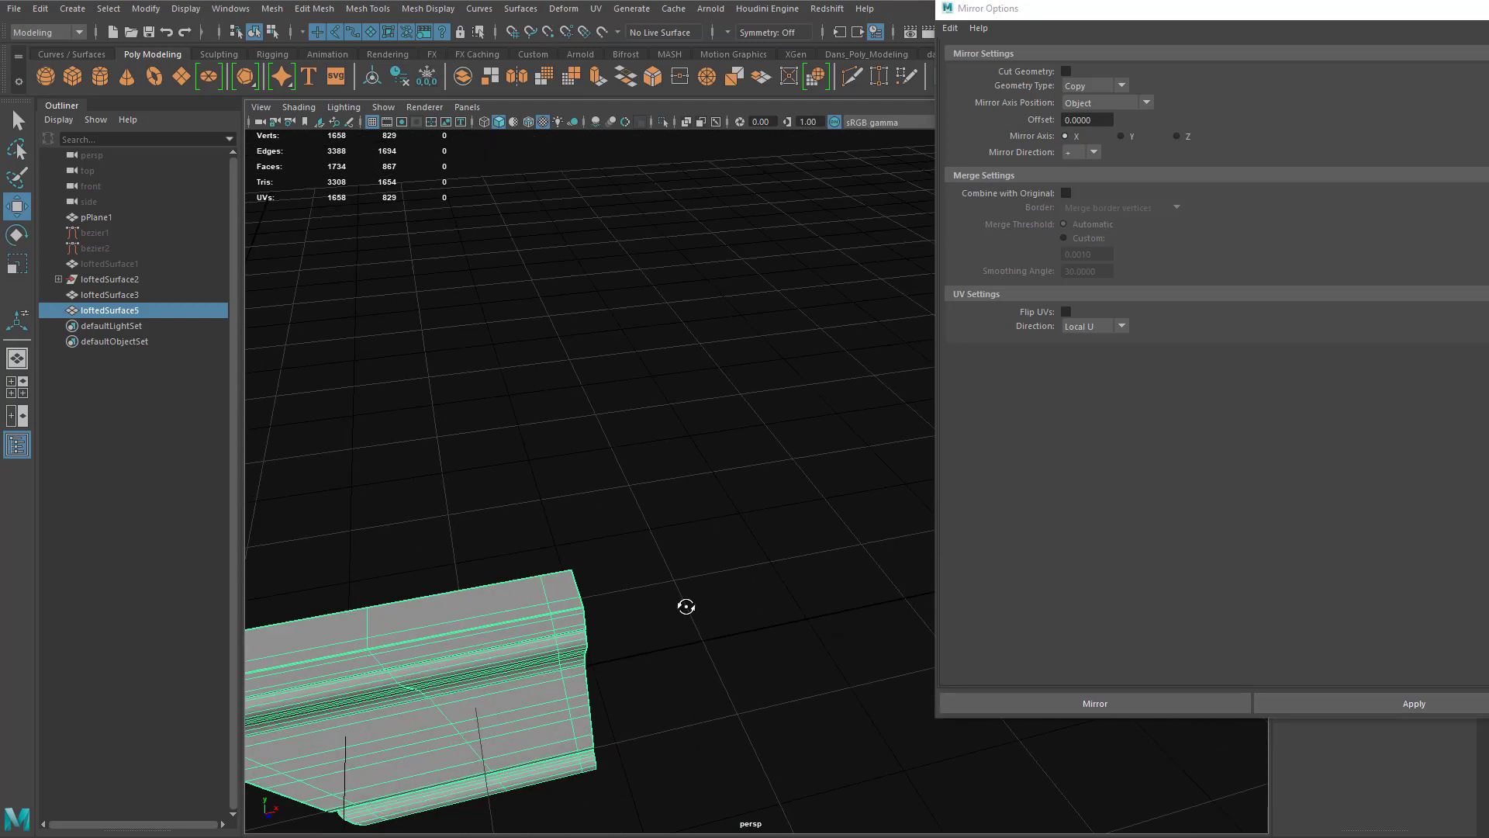
key("f")
left_click_drag(704, 535, 684, 627, "alt")
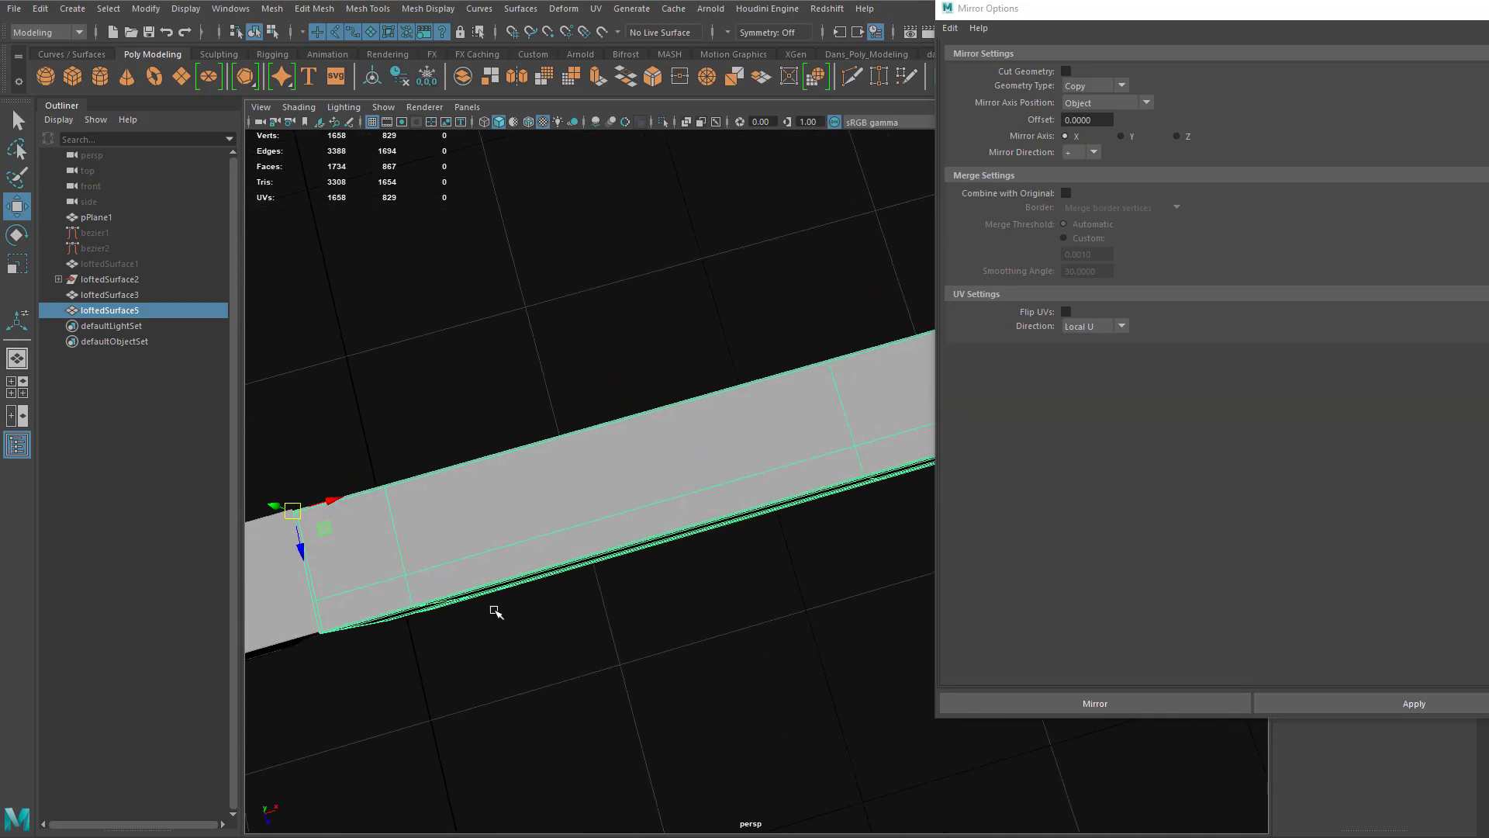
middle_click_drag(496, 611, 681, 630, "alt")
scroll(721, 574, "up", 5)
middle_click_drag(481, 522, 791, 504, "alt")
scroll(689, 482, "up", 2)
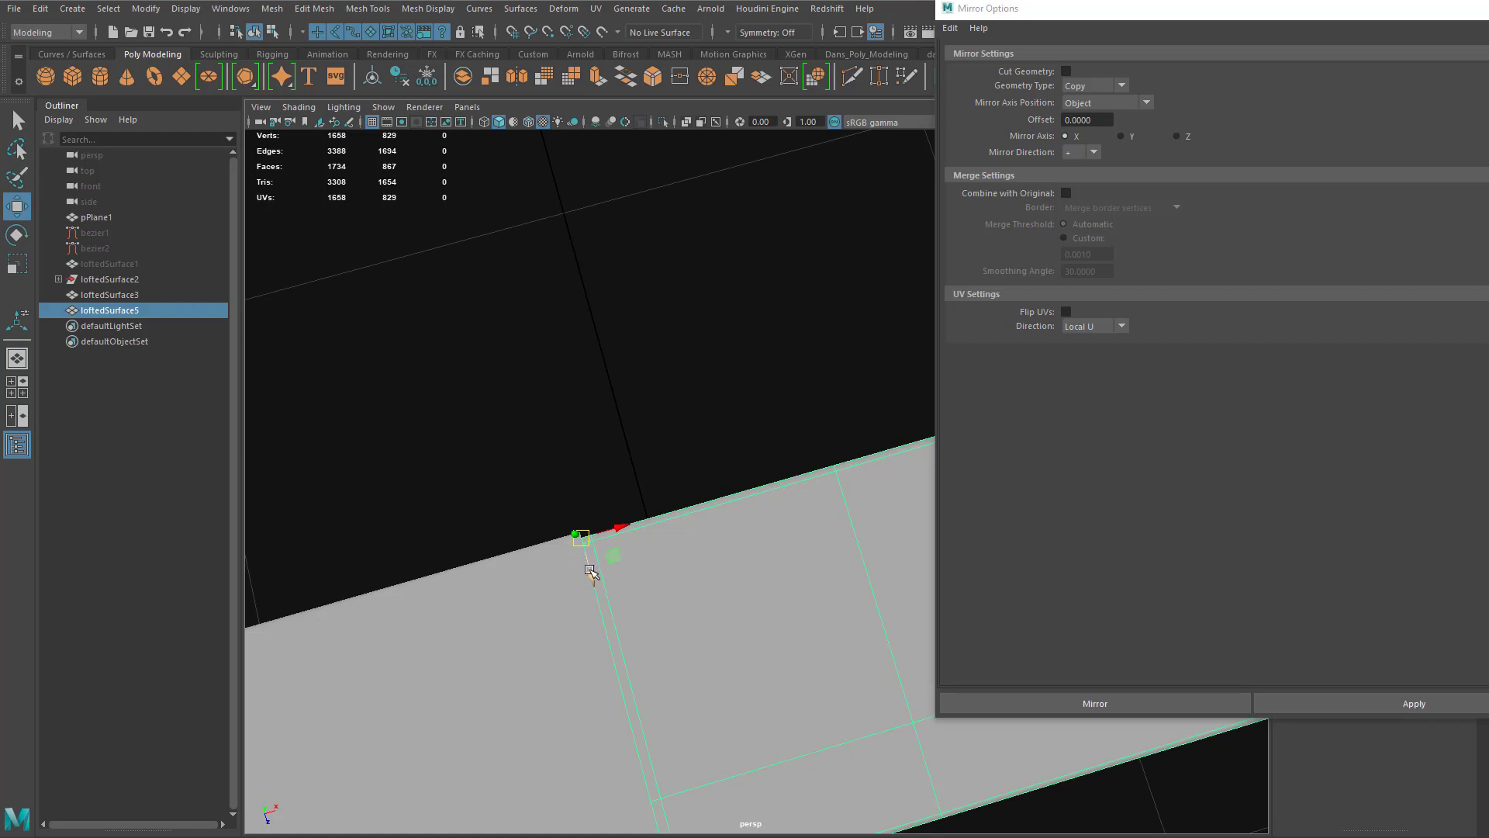
key("v")
left_click_drag(591, 577, 594, 532)
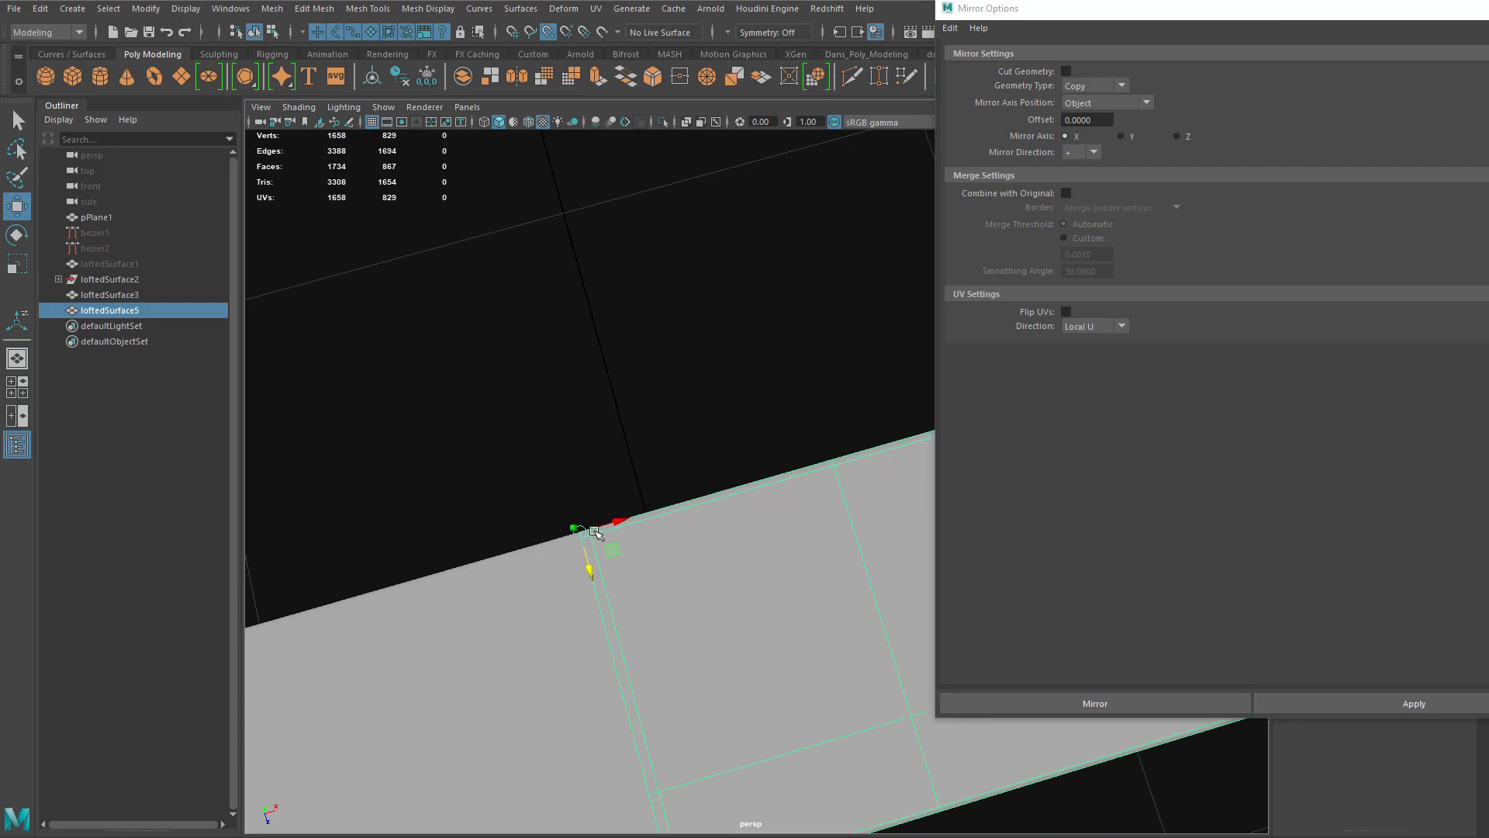
Step: Rotate loftedSurface5 about 90 degrees downward around the shared corner so its mitred end meets the original molding's
scroll(608, 548, "down", 4)
left_click_drag(610, 682, 595, 552, "alt")
middle_click_drag(605, 549, 472, 664, "alt")
scroll(608, 659, "down", 5)
mouse_move(575, 661)
left_mouse_down("alt")
mouse_move(598, 604)
mouse_move(585, 602)
mouse_move(582, 661)
left_mouse_up("alt")
key("e")
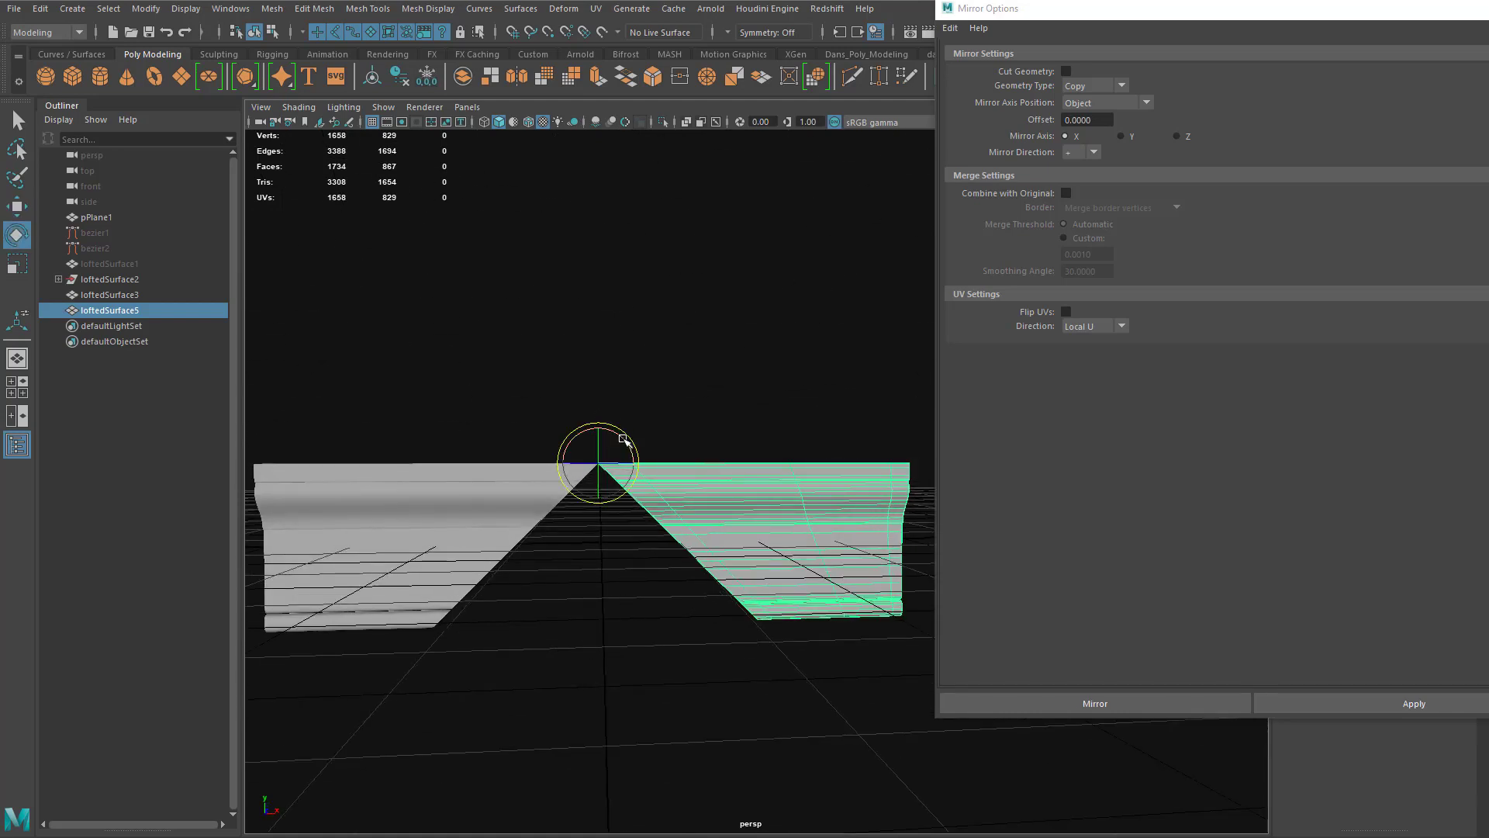
left_click_drag(625, 440, 625, 555)
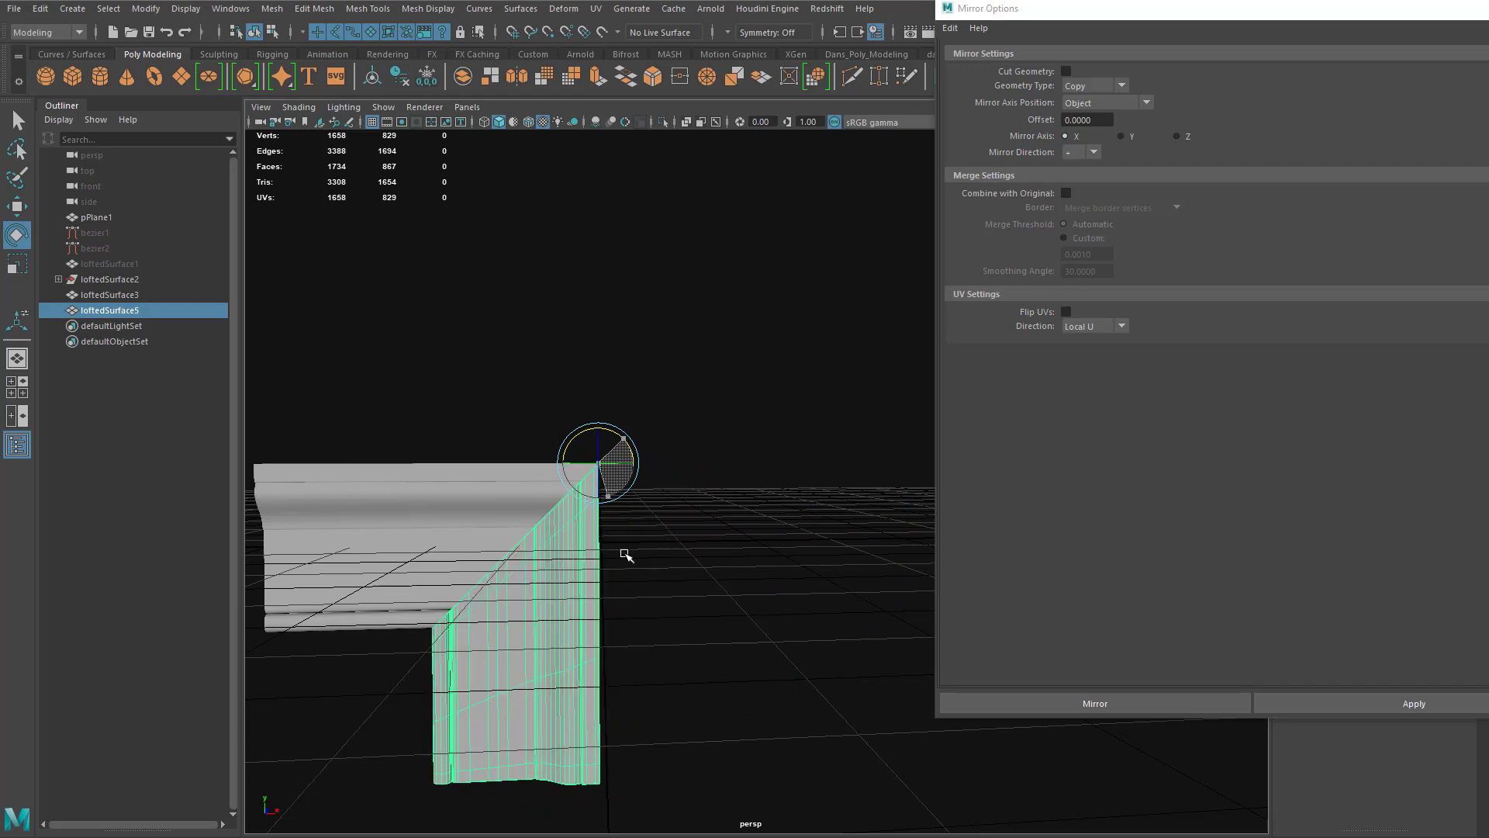
Step: Turn on smooth mesh preview for loftedSurface3 and loftedSurface5, and clear the selection
scroll(589, 568, "up", 6)
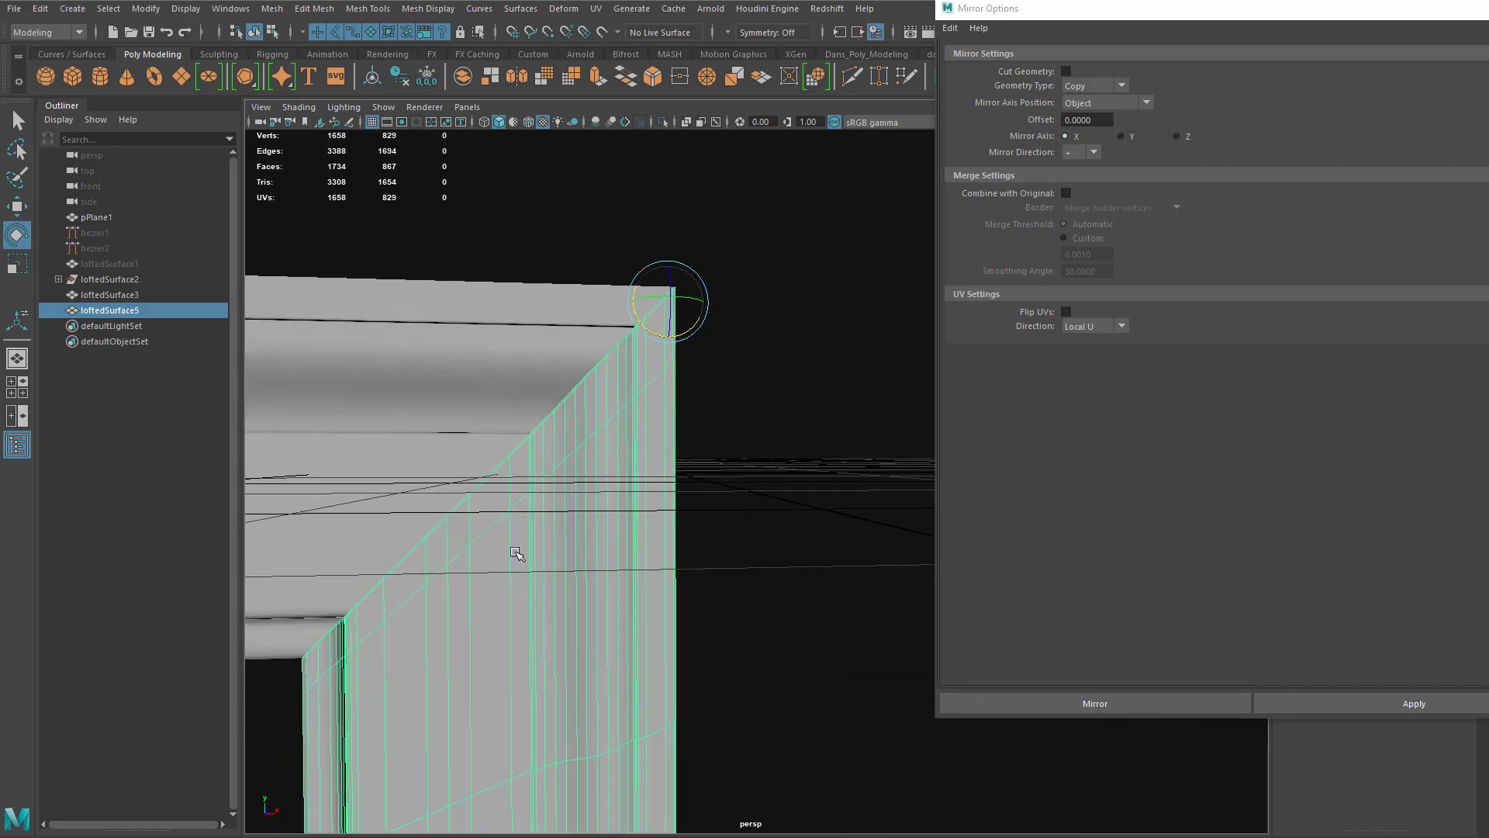
left_click_drag(516, 553, 448, 636, "alt")
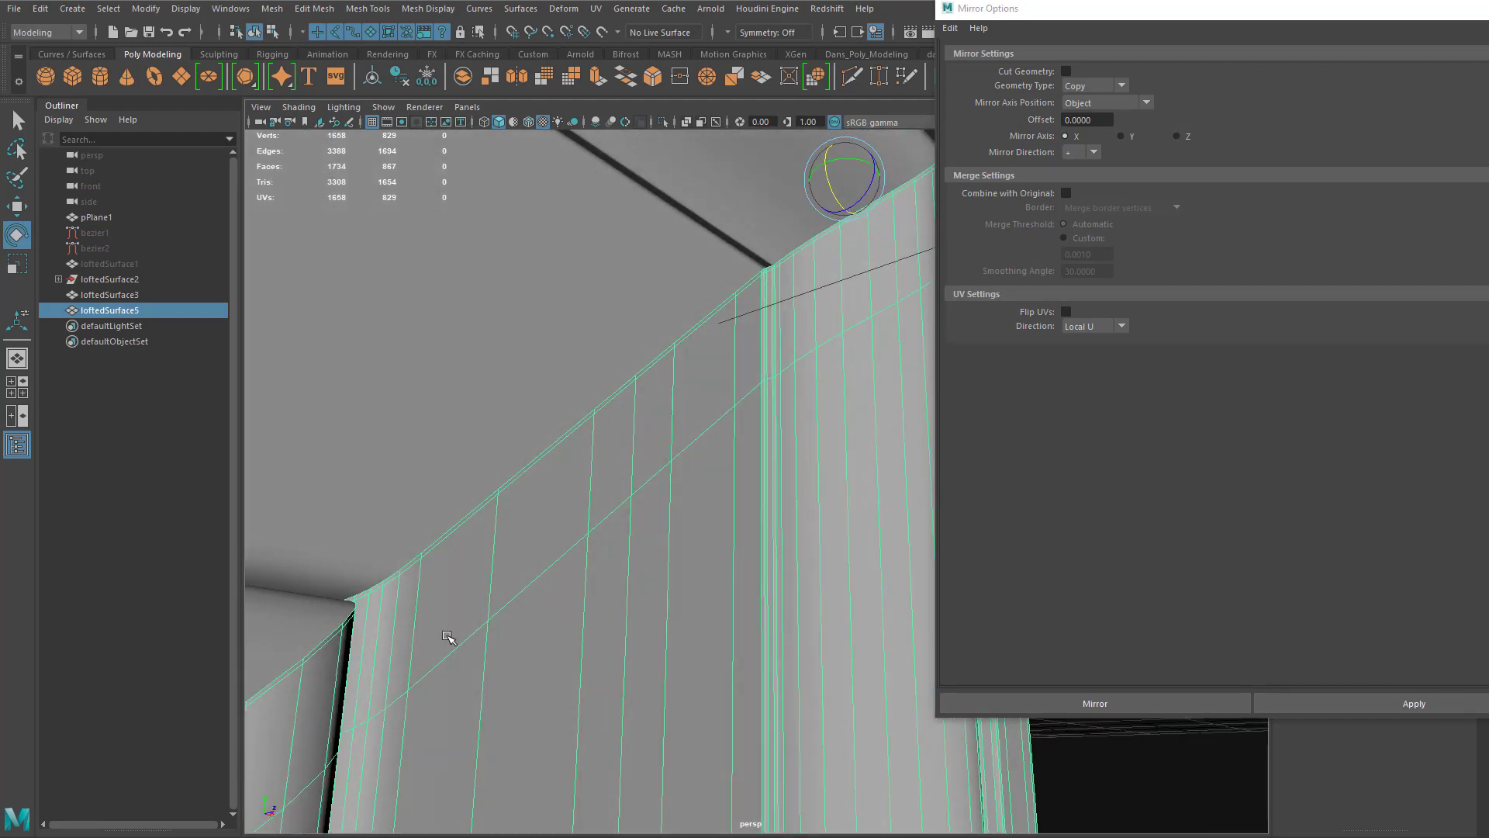
scroll(448, 635, "down", 4)
left_click(464, 619)
mouse_move(464, 618)
left_mouse_down("alt")
mouse_move(432, 651)
mouse_move(359, 675)
mouse_move(309, 654)
mouse_move(308, 741)
mouse_move(369, 715)
mouse_move(389, 651)
mouse_move(468, 594)
left_mouse_up("alt")
scroll(481, 581, "up", 4)
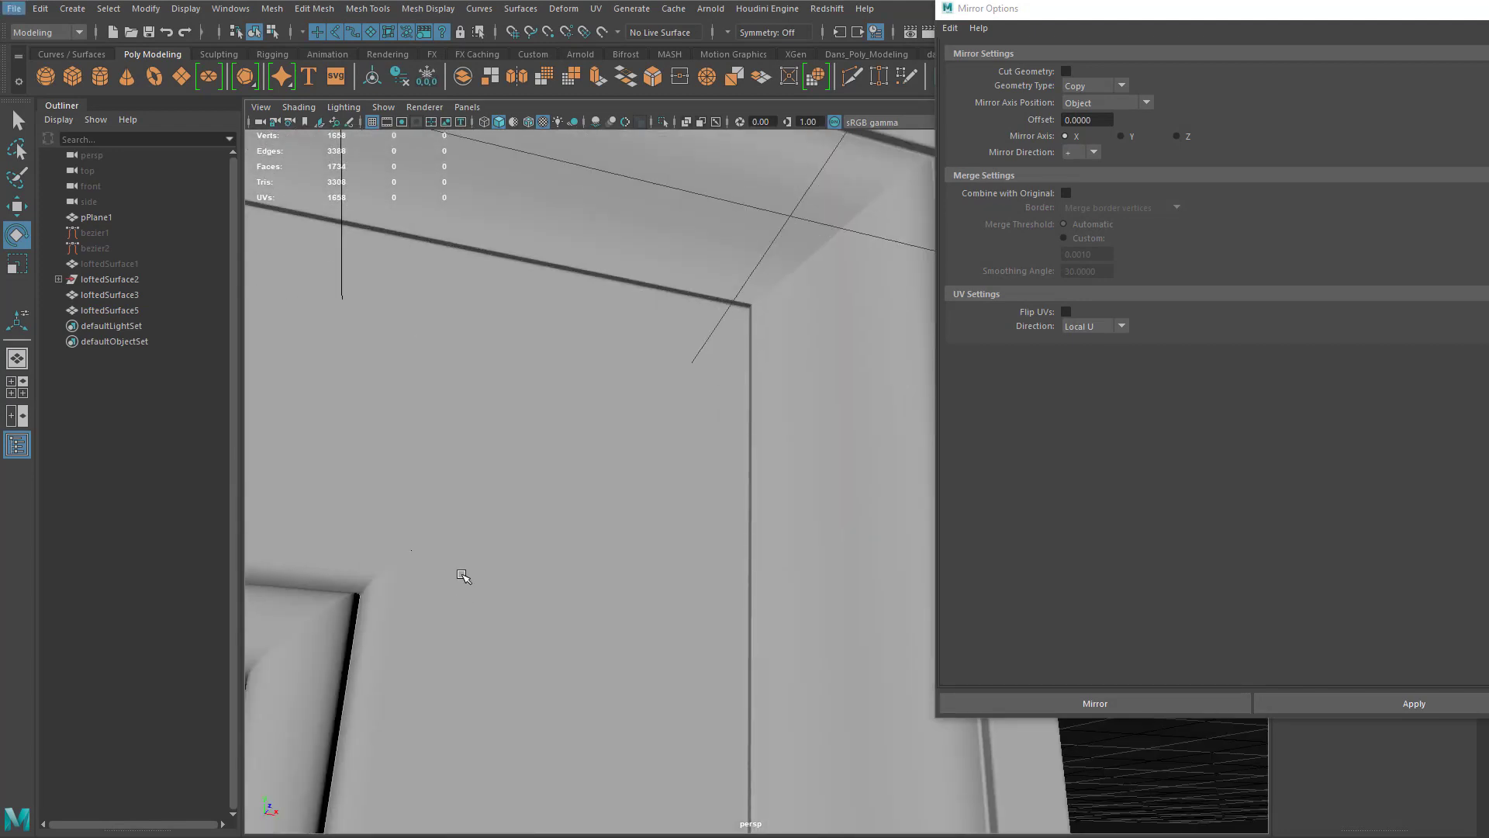
scroll(464, 575, "down", 5)
left_click(490, 419)
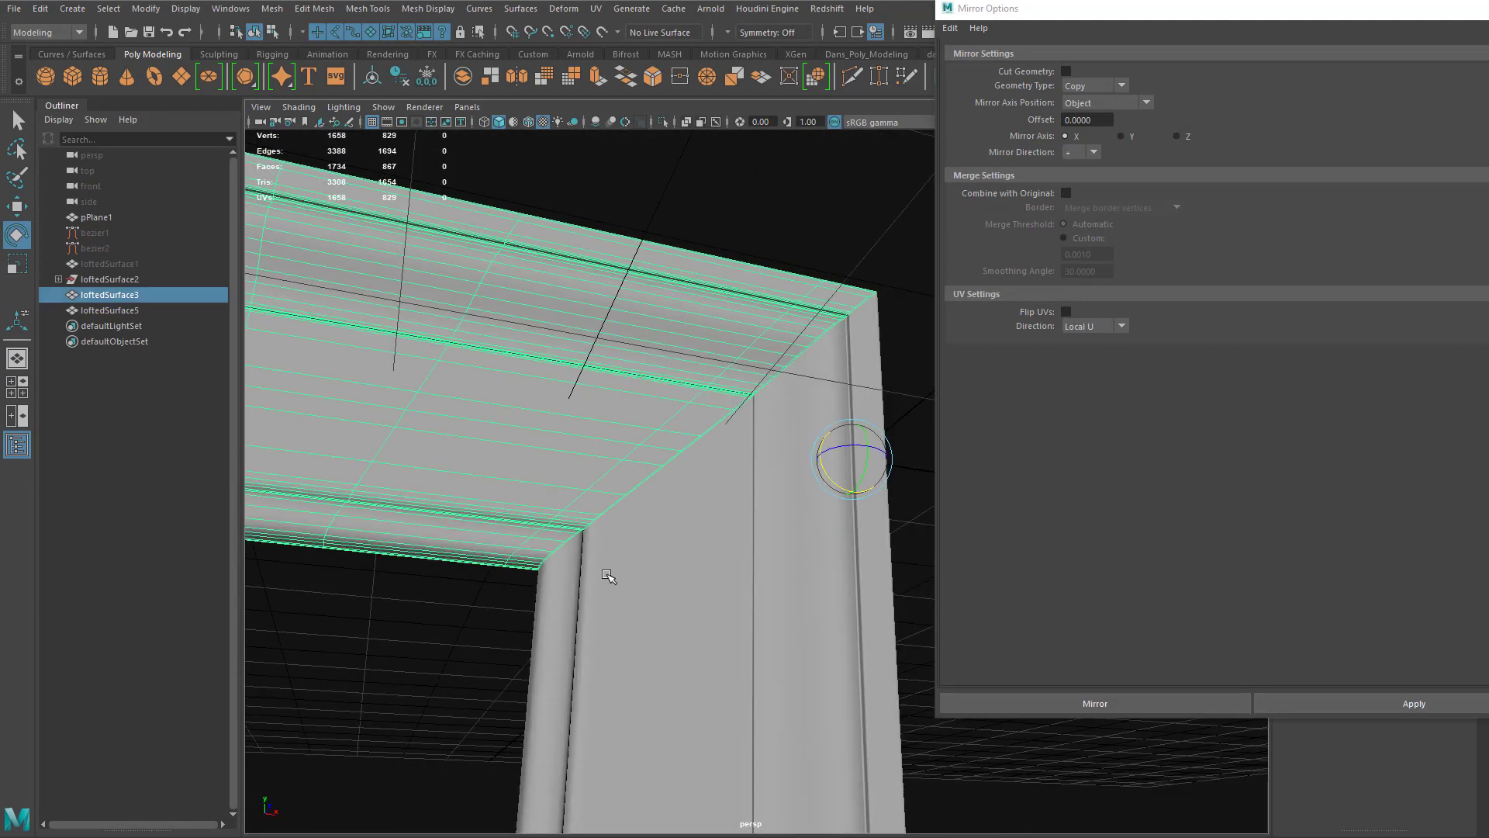
left_click(660, 583)
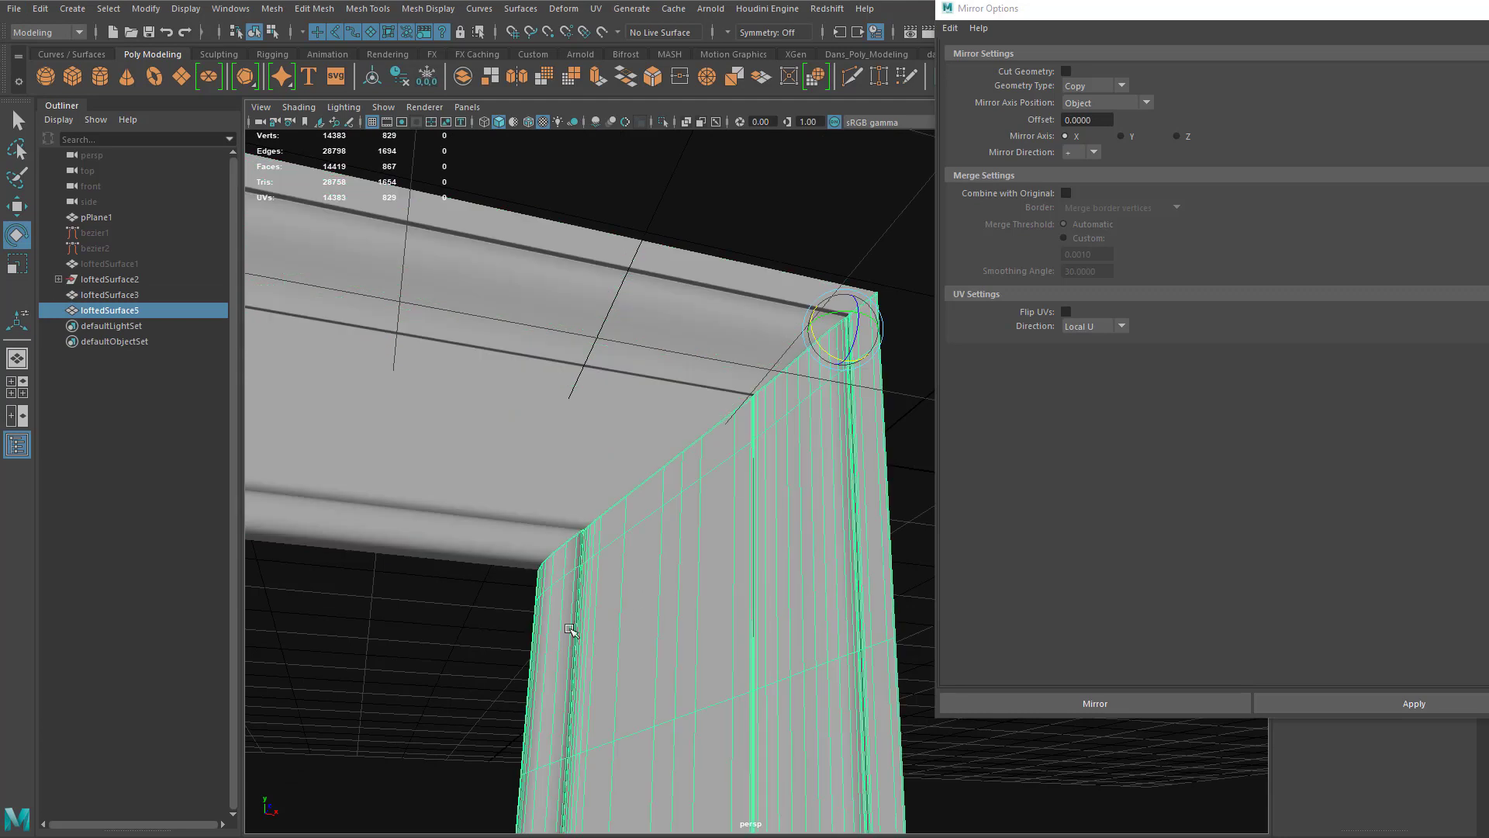
left_click(500, 649)
left_click_drag(436, 650, 502, 658, "alt")
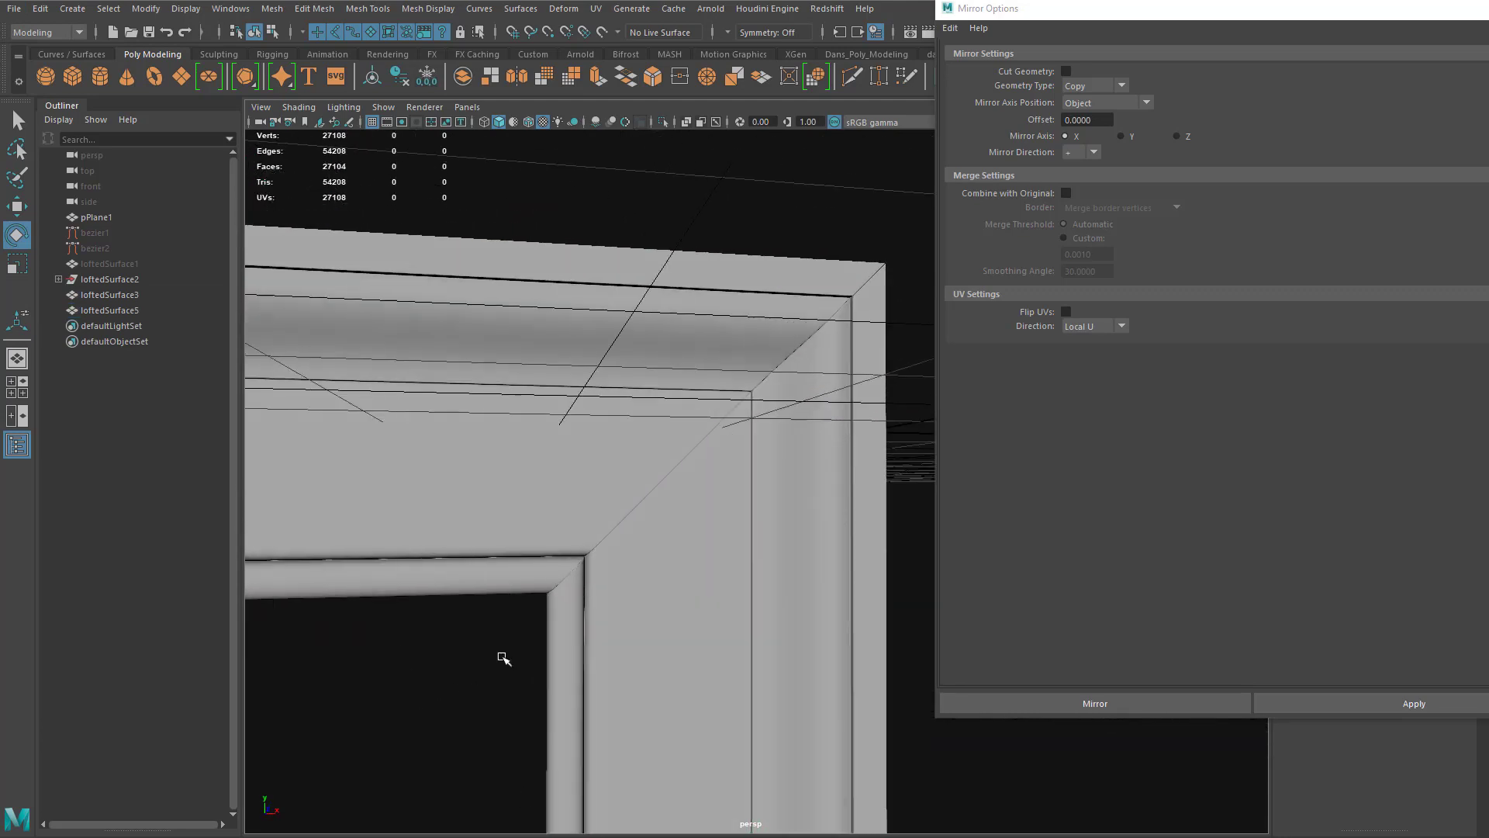
Step: Inspect the smoothed mitre seam up close and close the Mirror Options window
scroll(636, 508, "up", 5)
scroll(543, 515, "up", 3)
middle_click_drag(535, 519, 752, 495, "alt")
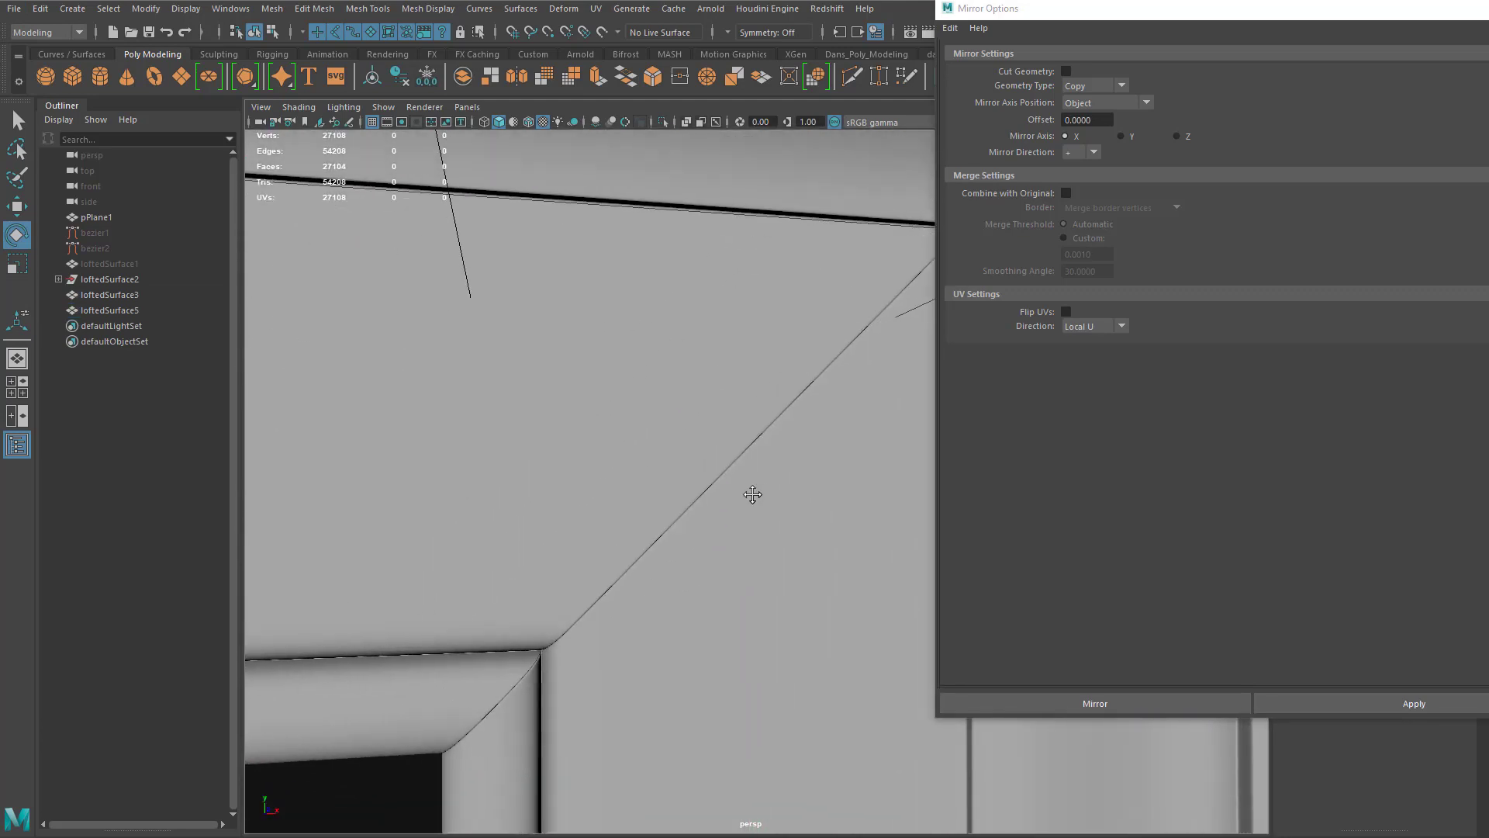
scroll(776, 470, "down", 2)
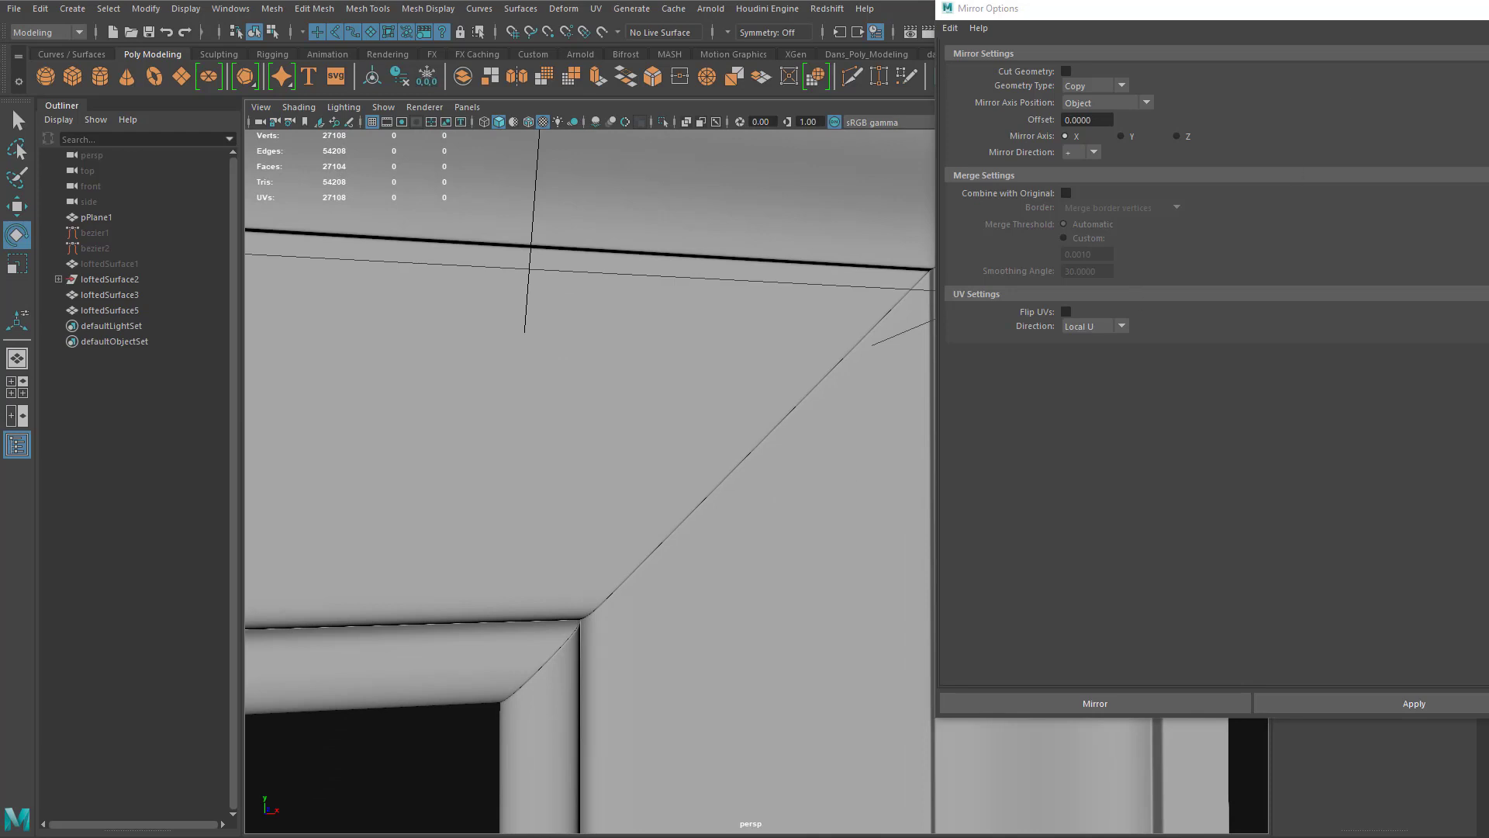
left_click_drag(1488, 9, 1280, 137)
left_click(1470, 140)
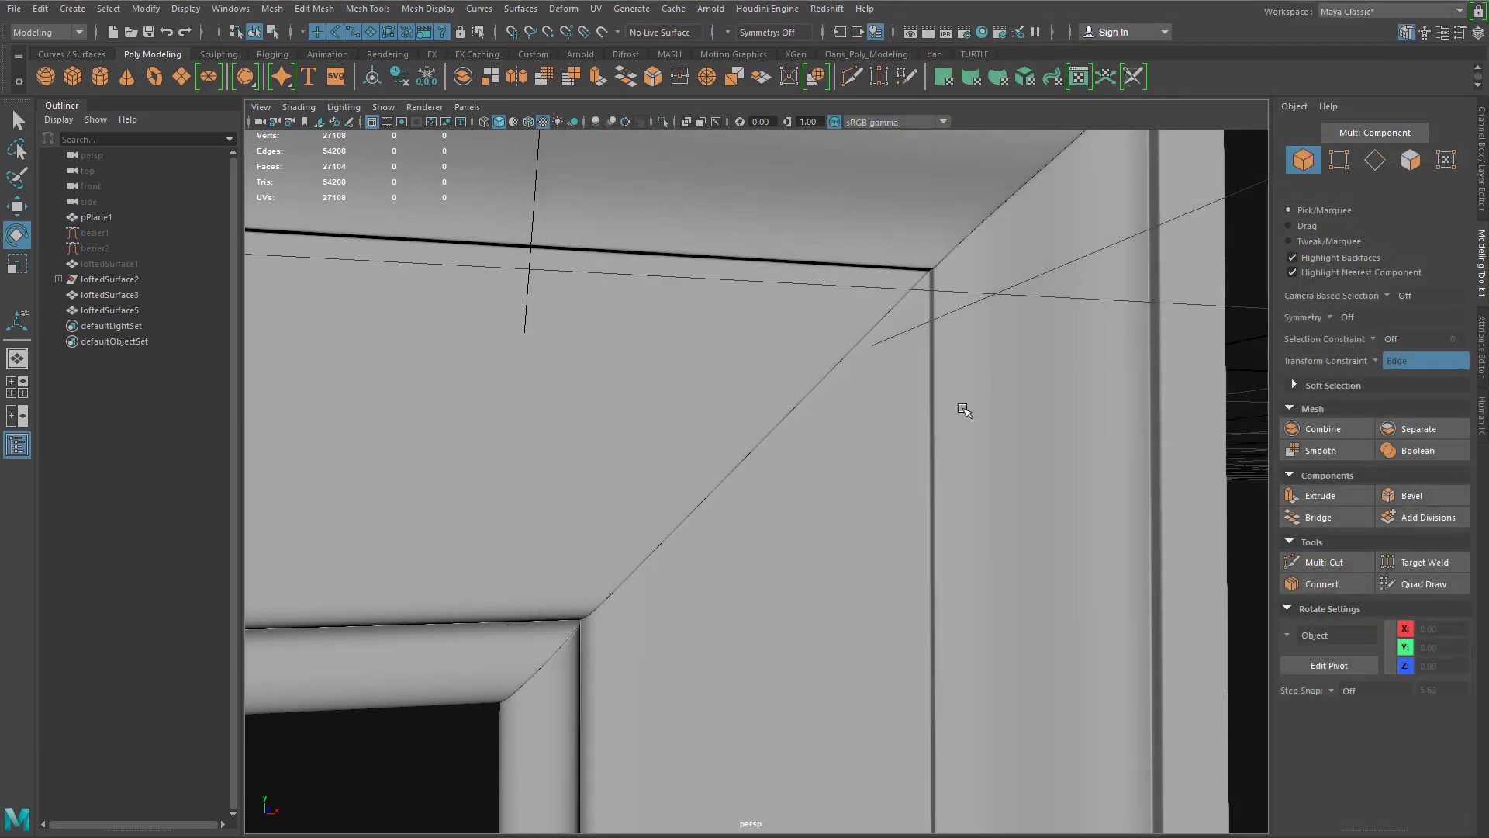
Step: Examine the finished mitred corner and its seam from close up, from a distance and from several angles
scroll(931, 434, "down", 4)
left_click_drag(1203, 342, 934, 436, "alt")
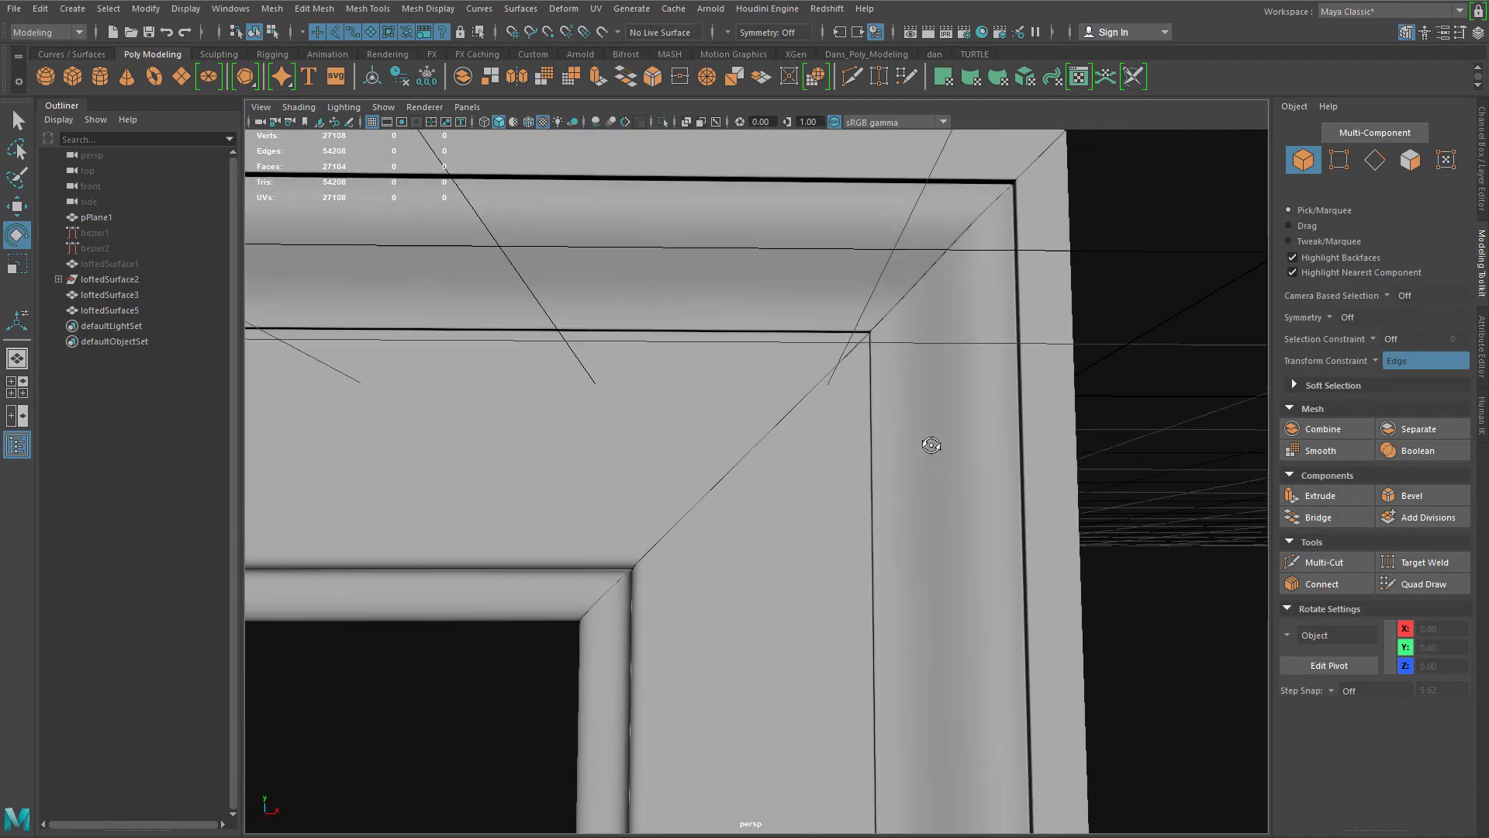
left_click_drag(562, 638, 736, 497, "alt")
scroll(721, 534, "down", 6)
scroll(737, 487, "up", 2)
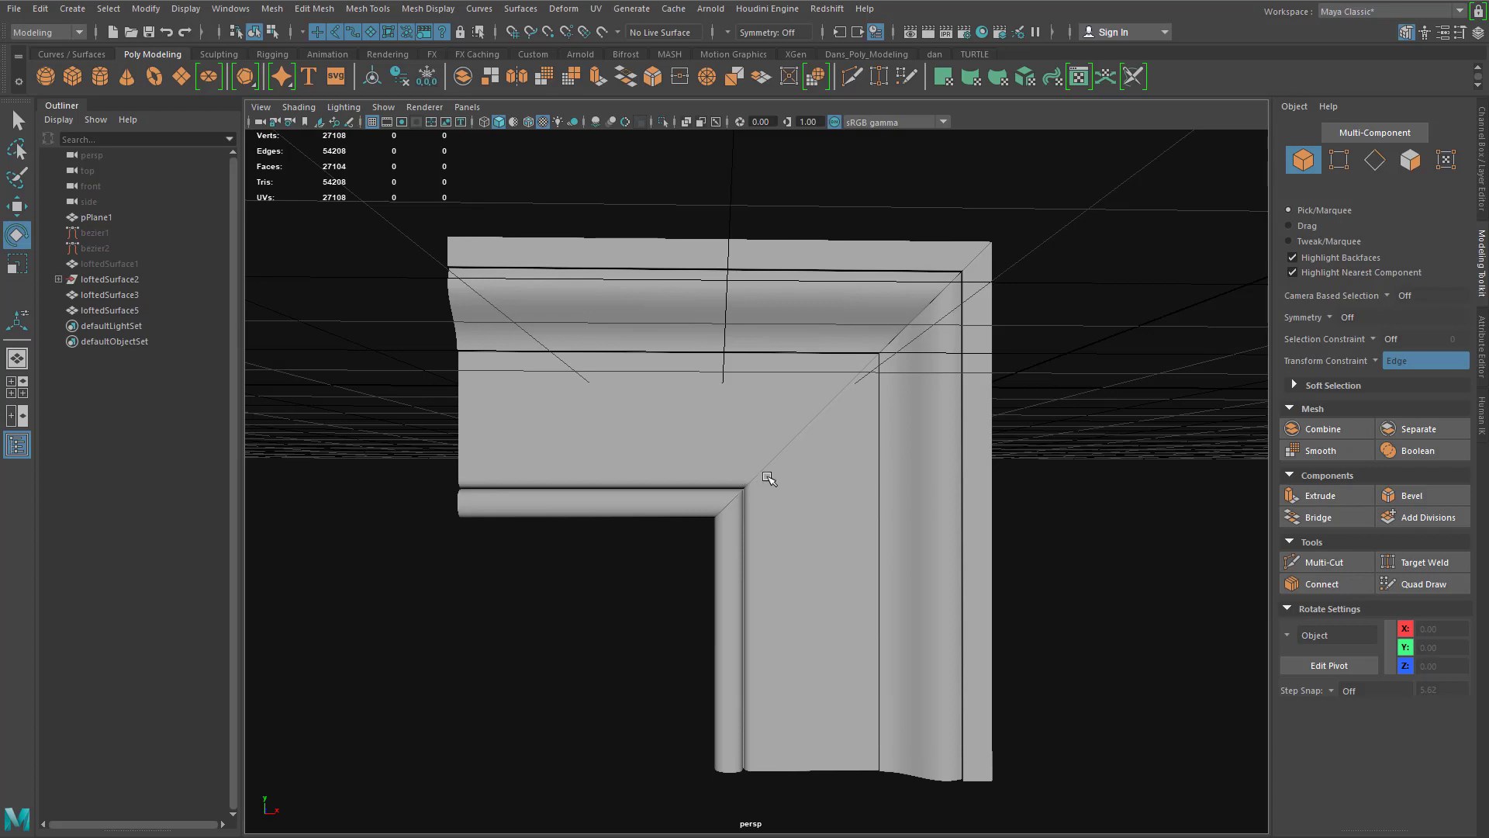
scroll(768, 478, "up", 3)
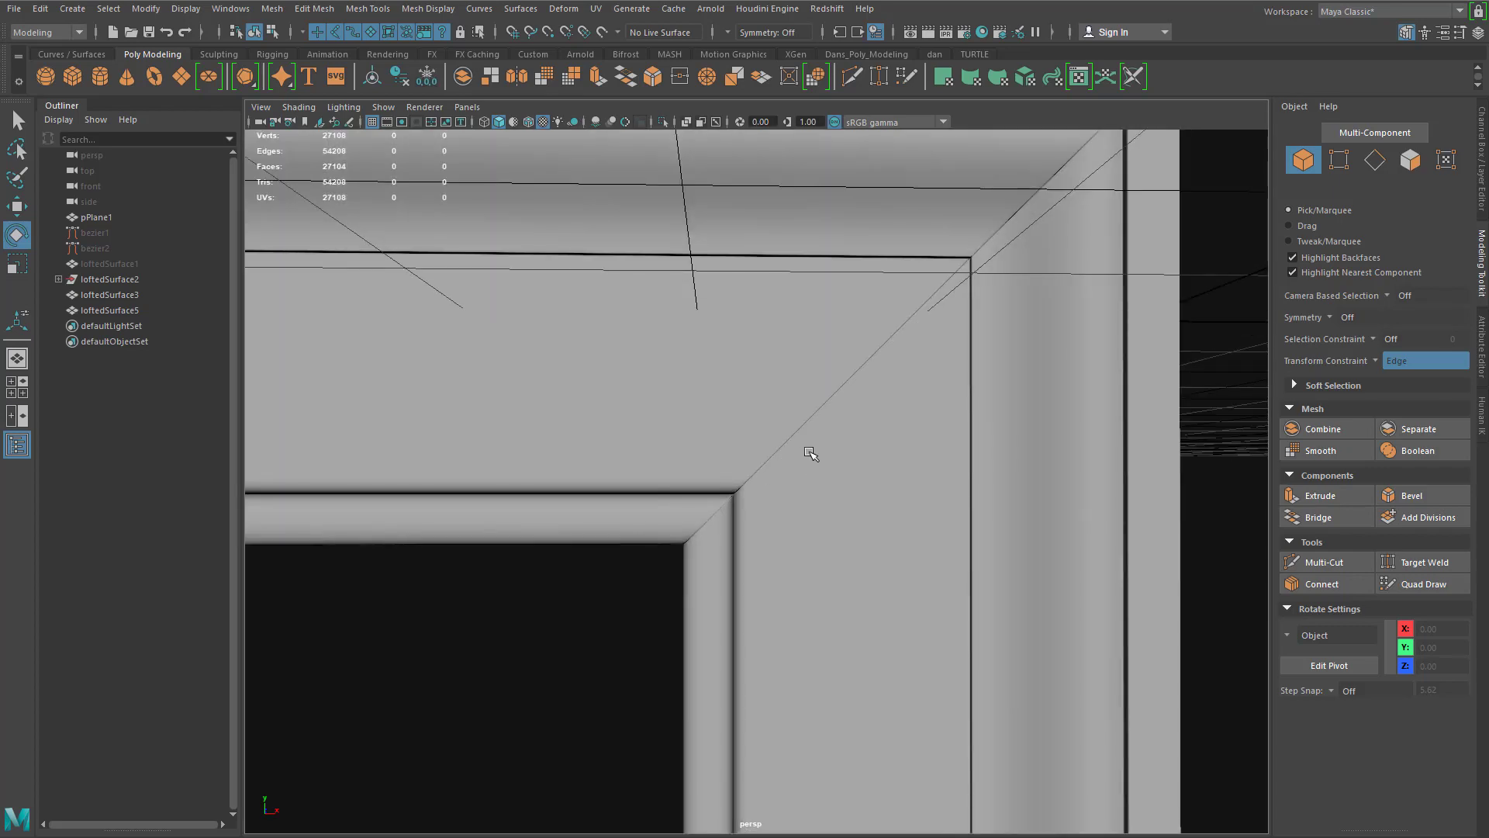
left_click_drag(810, 454, 764, 478, "alt")
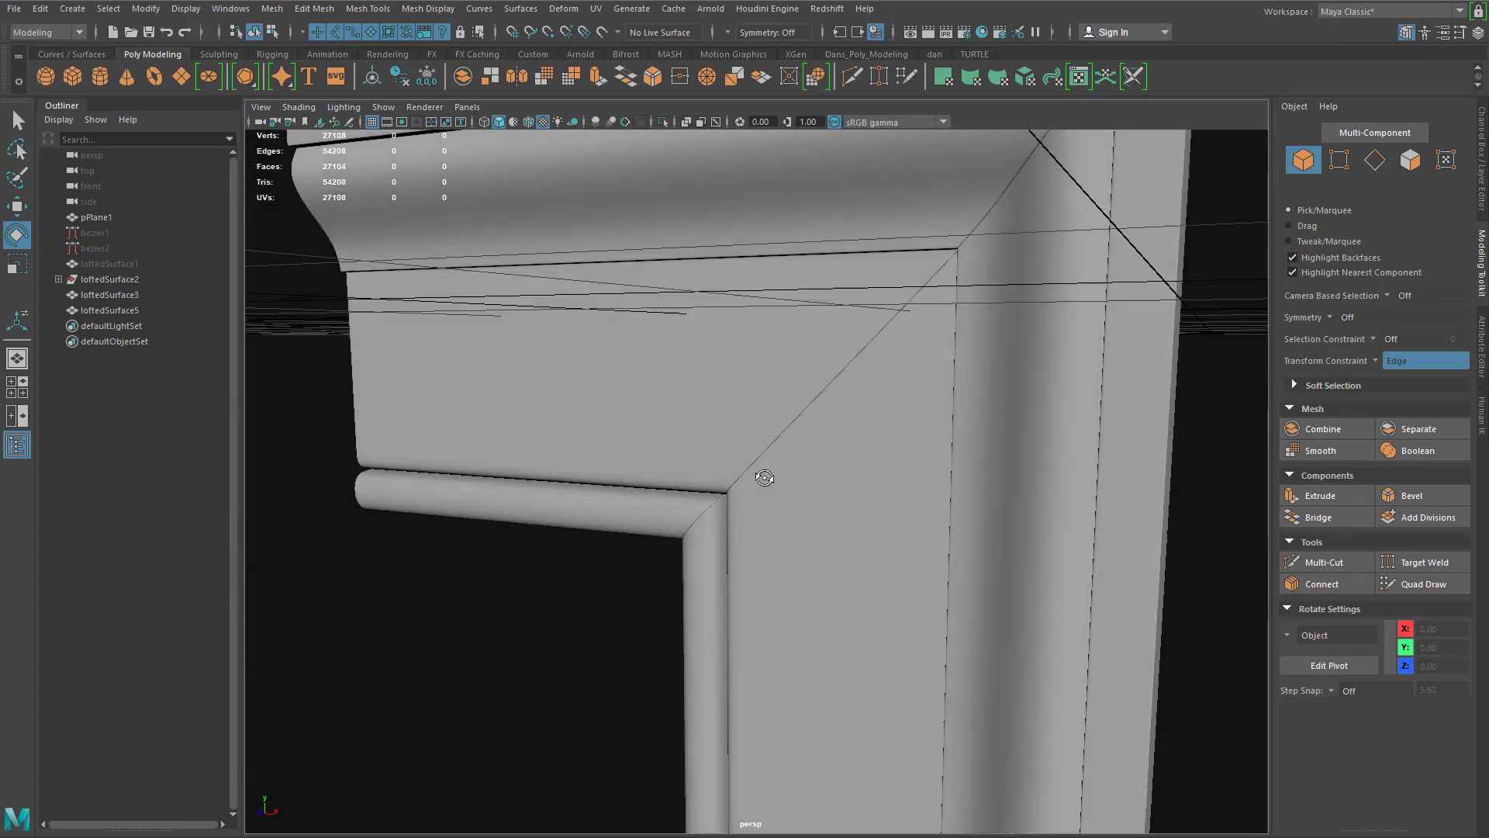
scroll(794, 469, "down", 4)
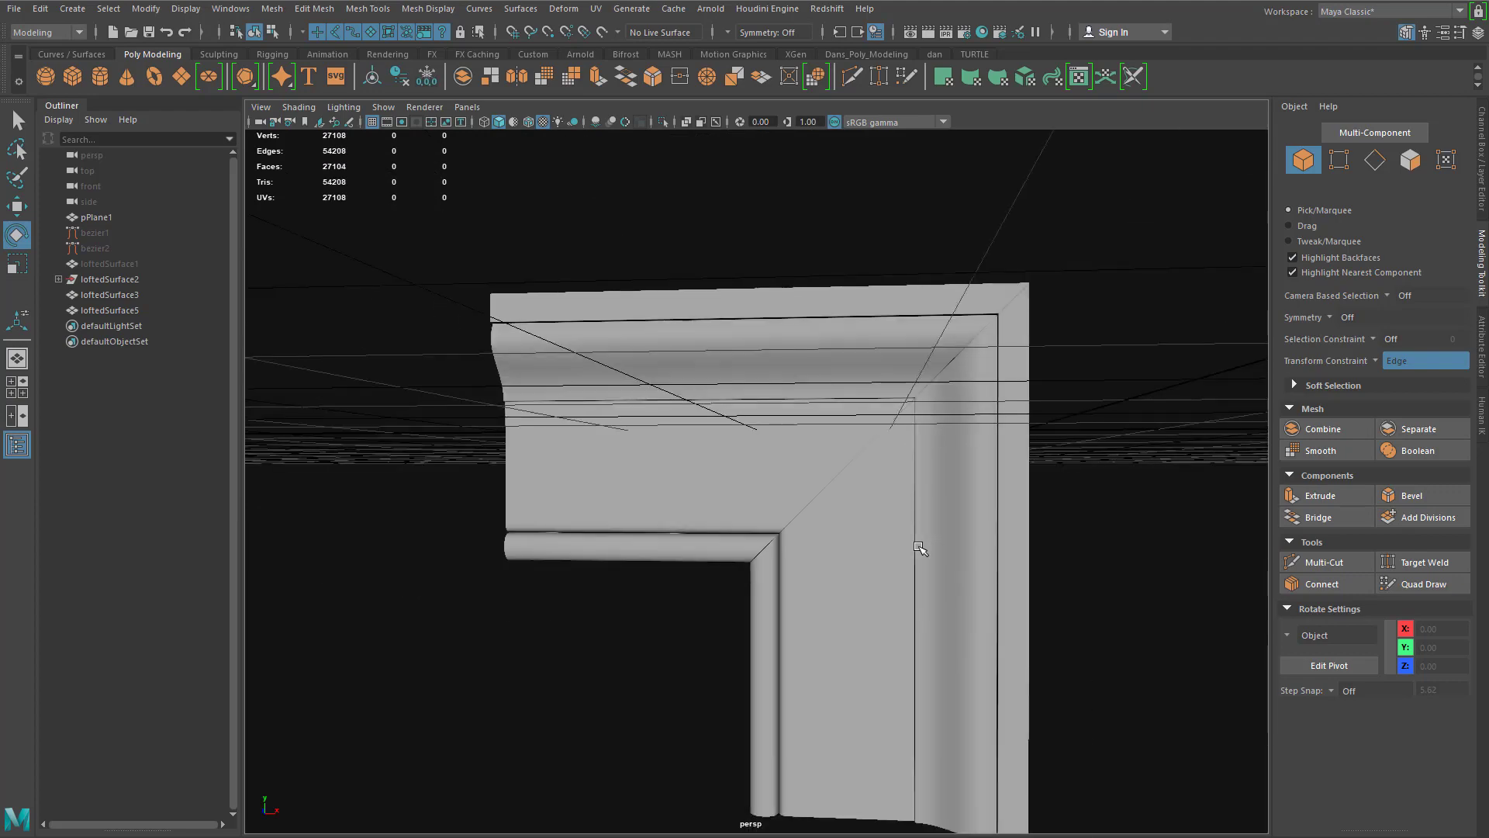
left_click_drag(861, 568, 867, 484, "alt")
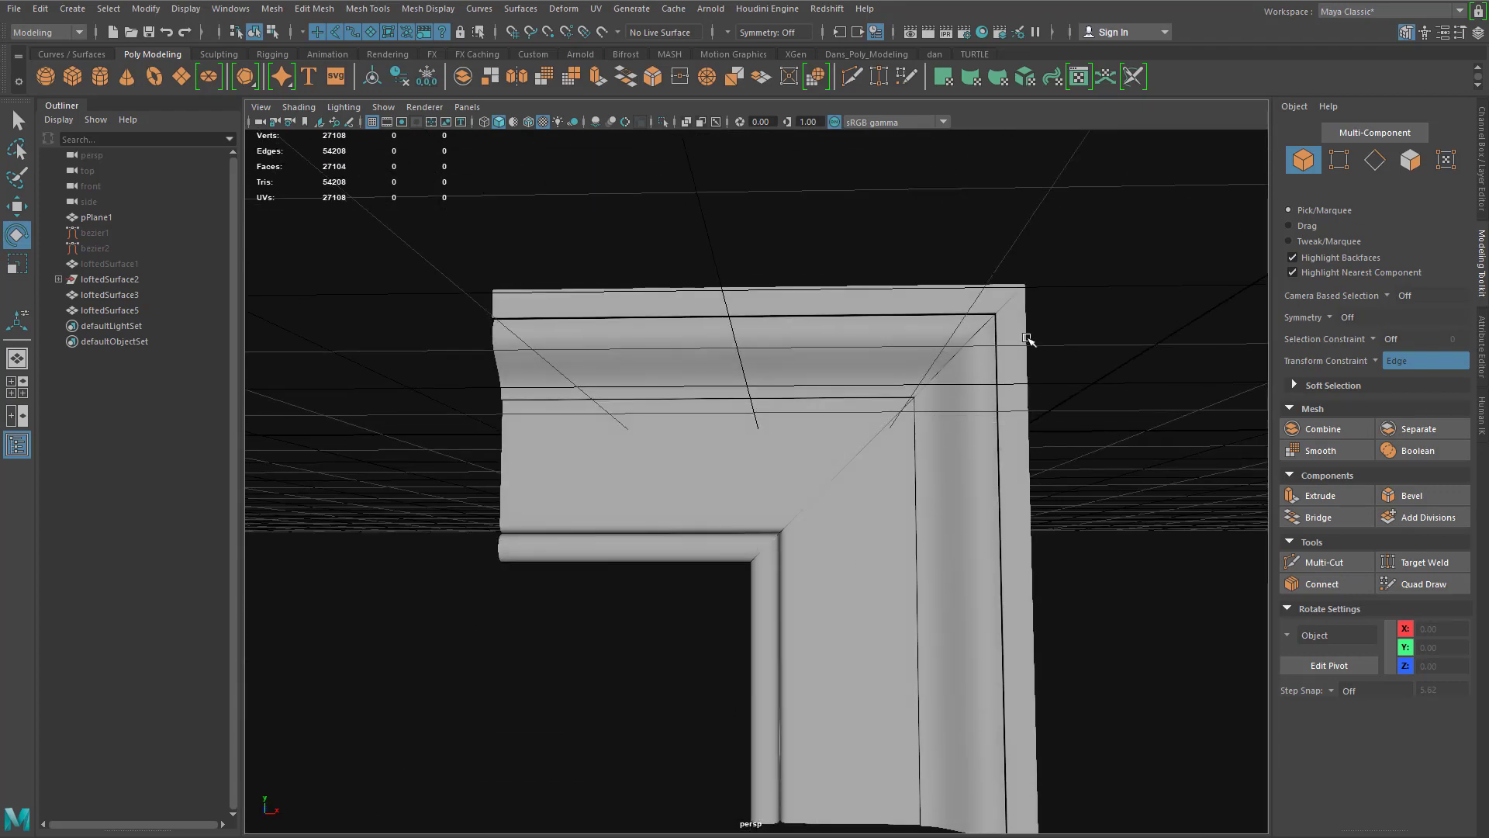
mouse_move(771, 647)
left_mouse_down("alt")
mouse_move(853, 628)
mouse_move(834, 596)
mouse_move(788, 675)
mouse_move(775, 639)
left_mouse_up("alt")
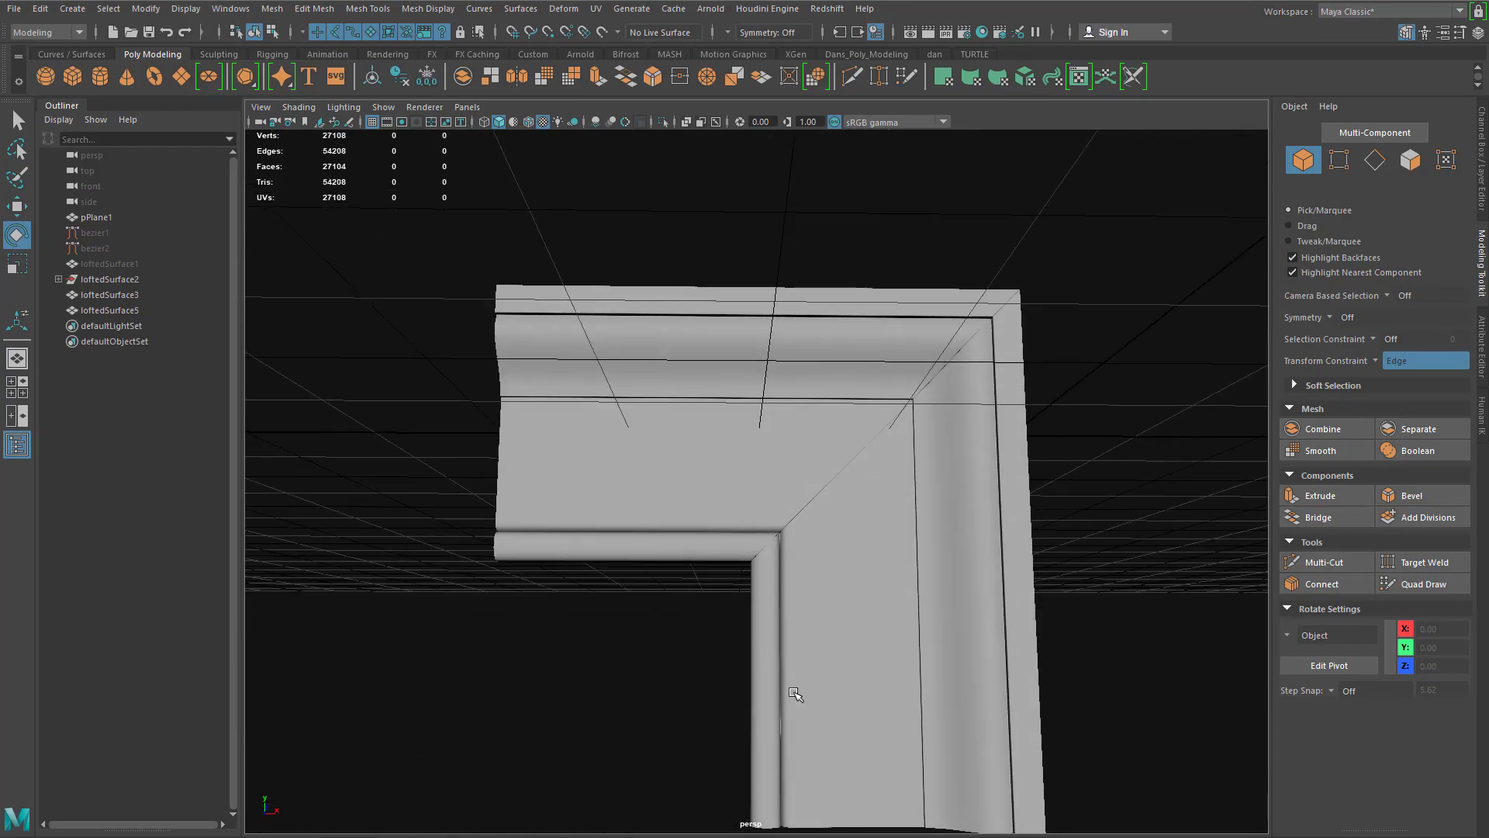
middle_click_drag(795, 692, 777, 526, "alt")
scroll(830, 572, "down", 6)
middle_click_drag(831, 573, 898, 601, "alt")
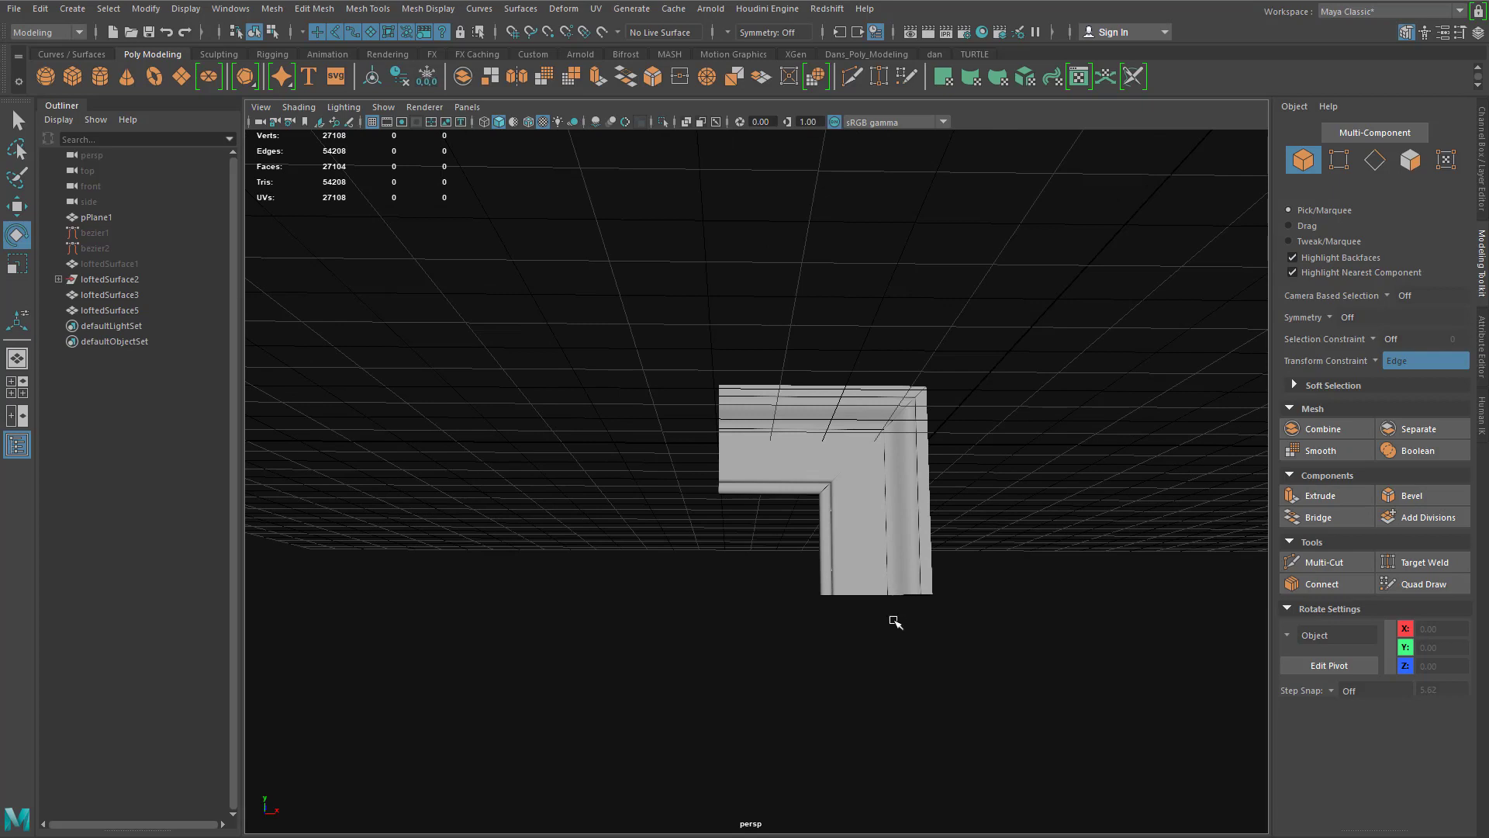
Step: Select the vertices at the lower end of loftedSurface5 and turn off the edge transform constraint for moving
left_click(872, 574)
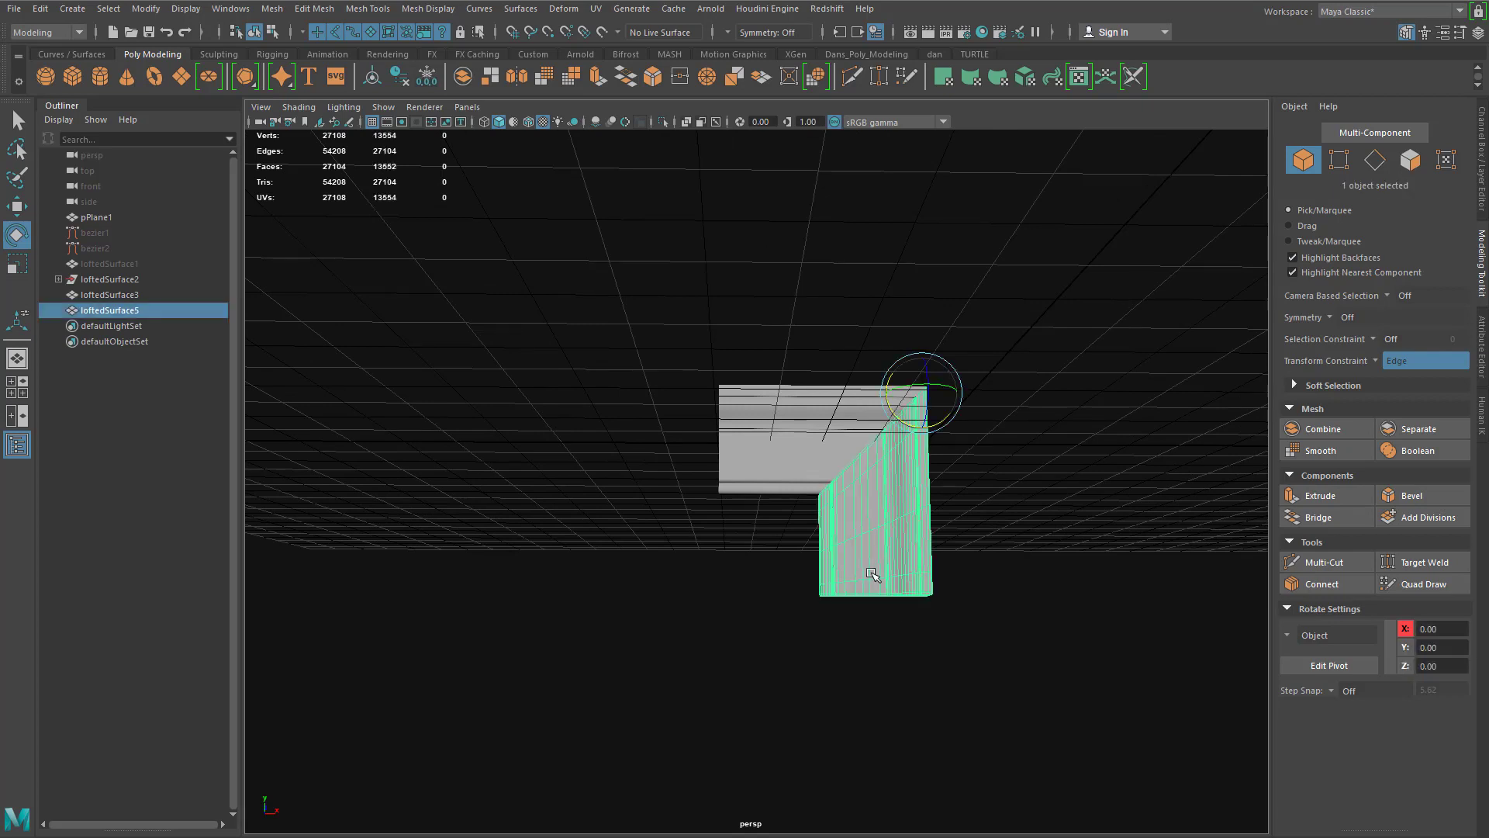
right_click_drag(872, 574, 780, 553)
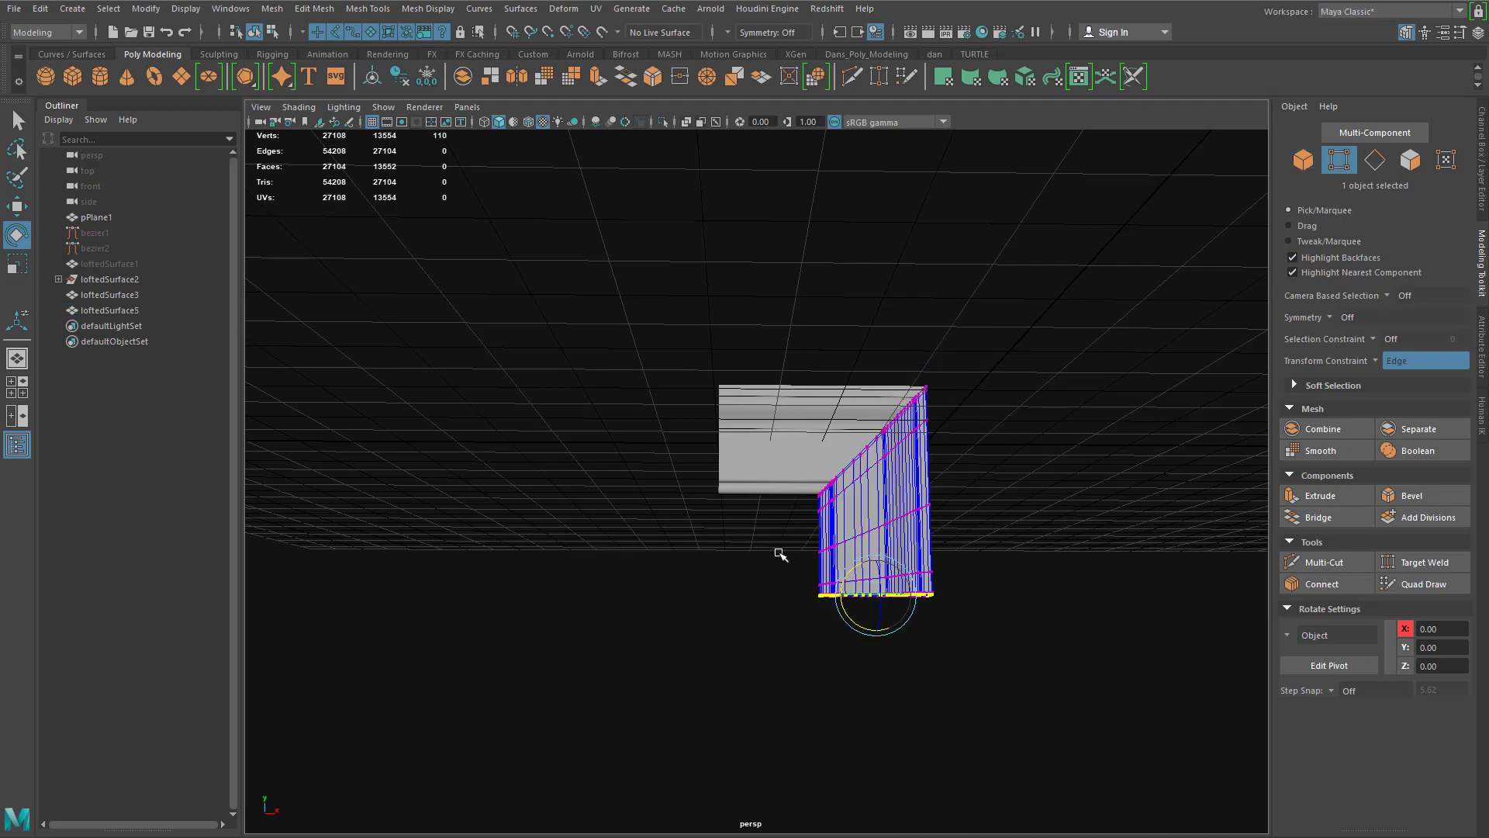
left_click_drag(757, 568, 1046, 650)
left_click_drag(1022, 664, 666, 565)
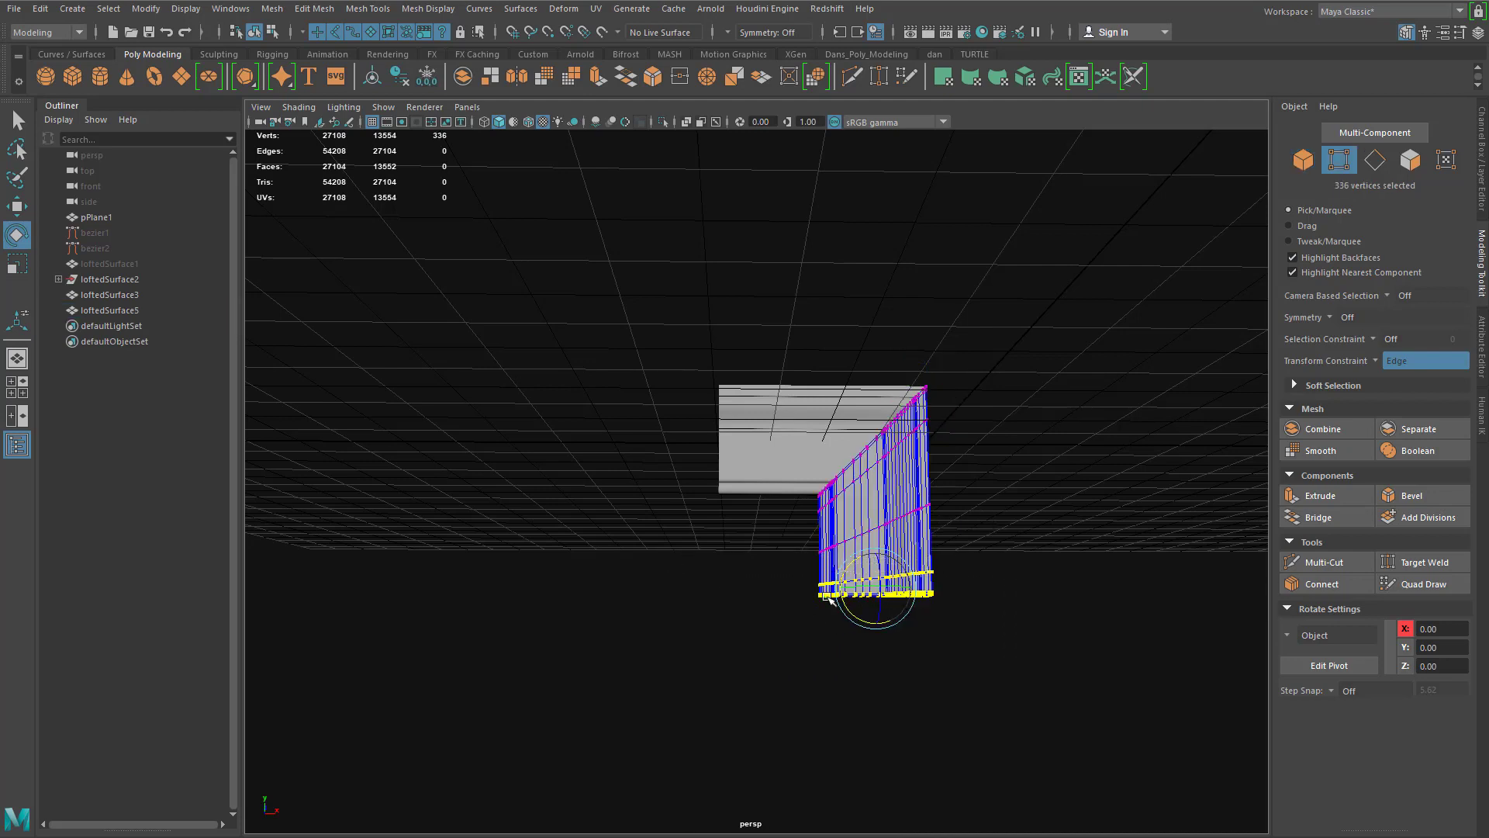
key("w")
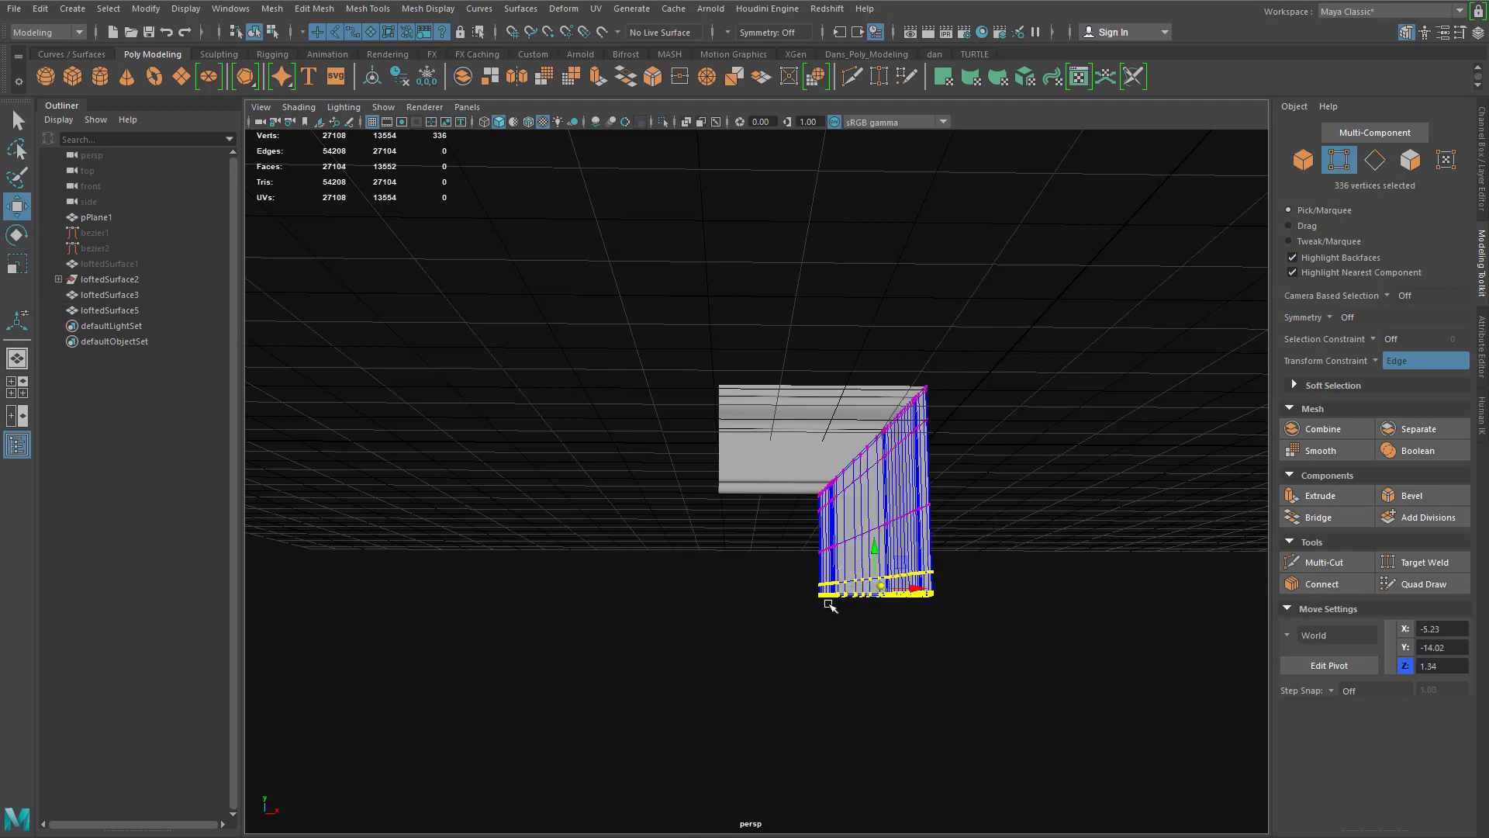
left_click(1379, 355)
left_click(1400, 361)
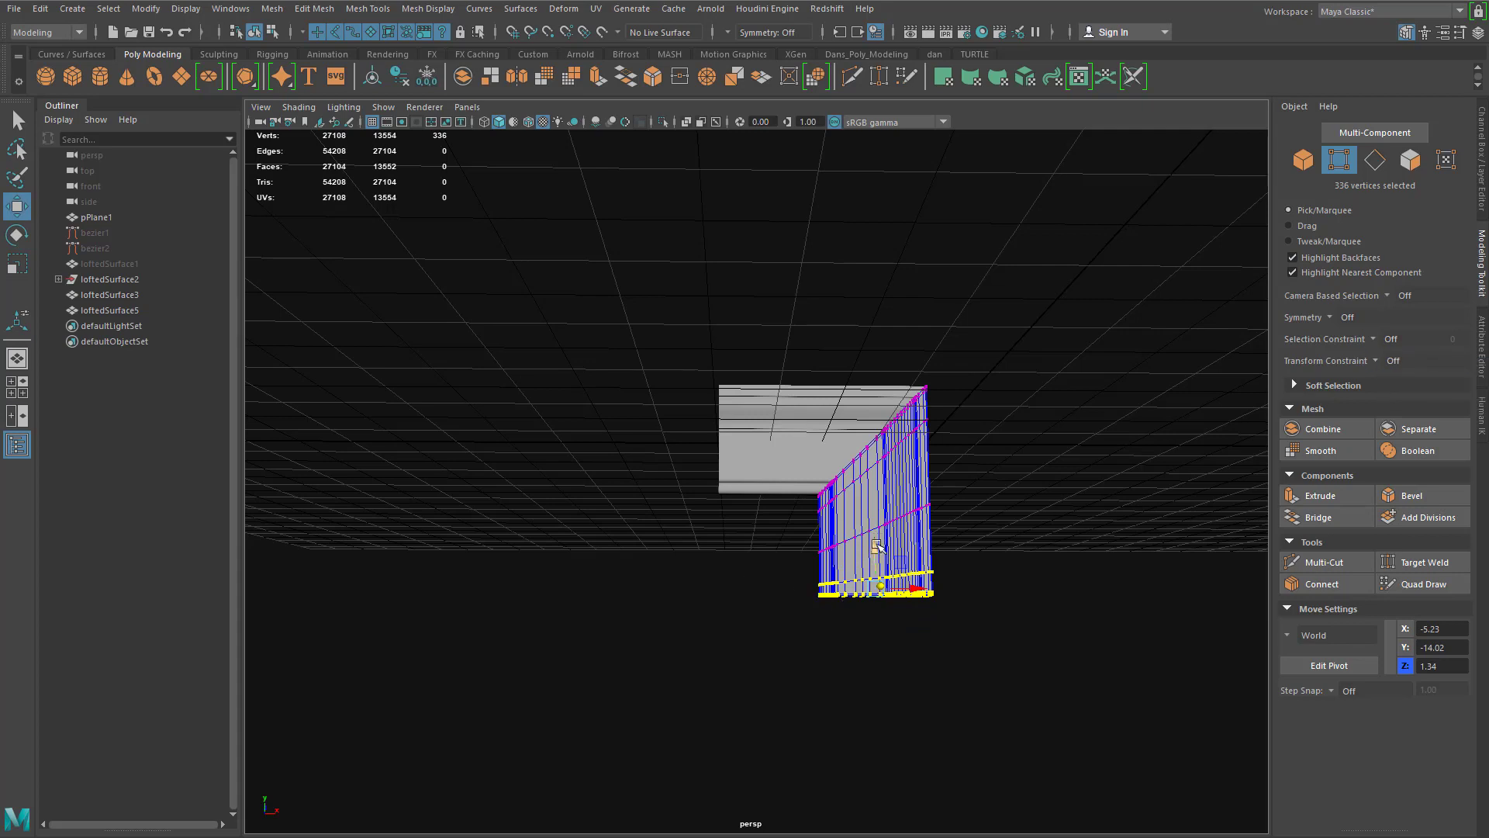
Step: Lengthen the vertical molding by moving its selected end vertices down to about Y -73.78
left_click_drag(878, 552, 877, 793)
middle_click_drag(1012, 698, 1036, 399, "alt")
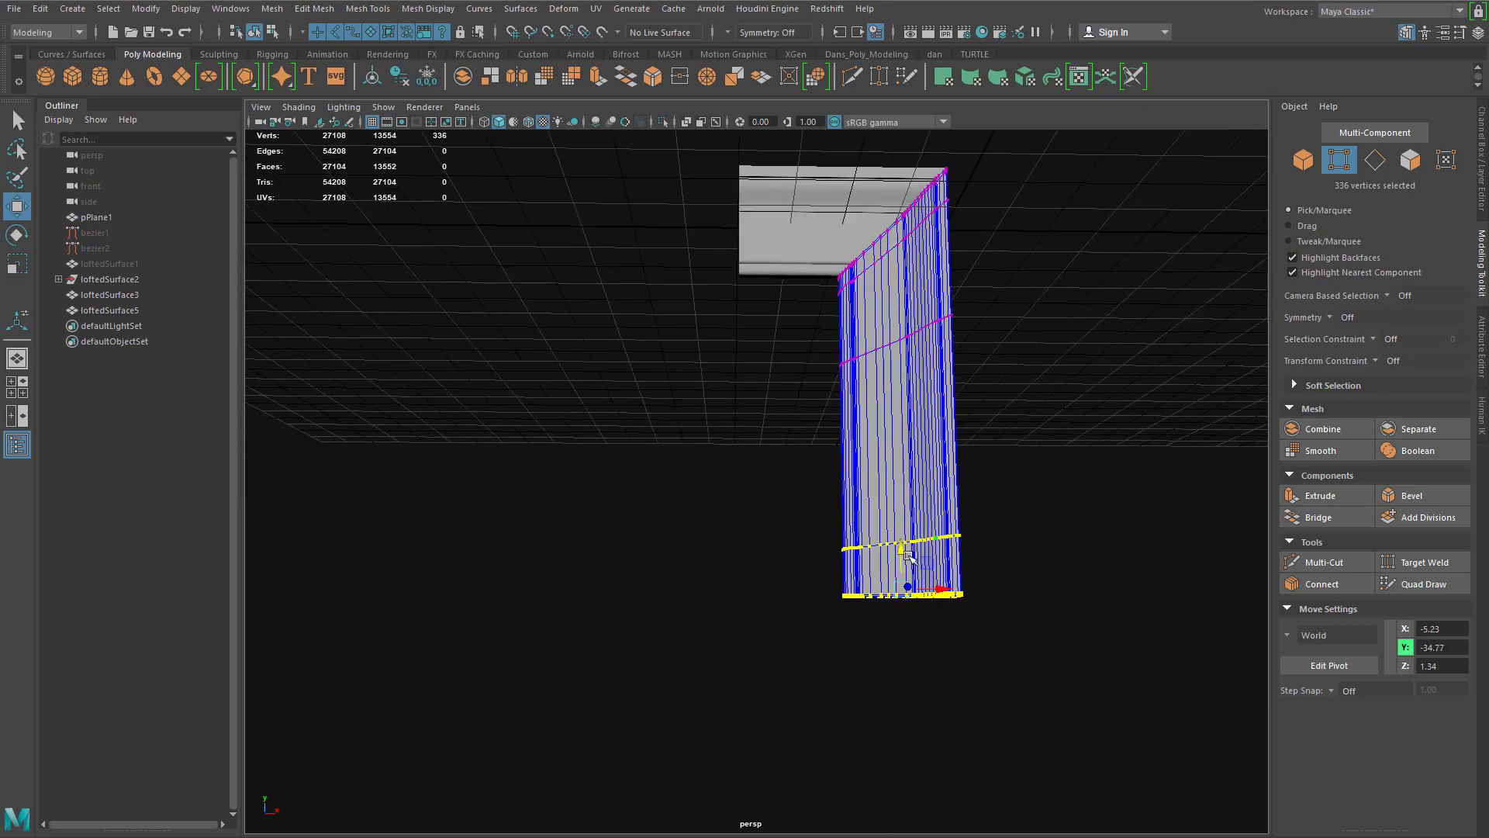
left_click_drag(902, 551, 905, 792)
middle_click_drag(1012, 702, 1004, 462, "alt")
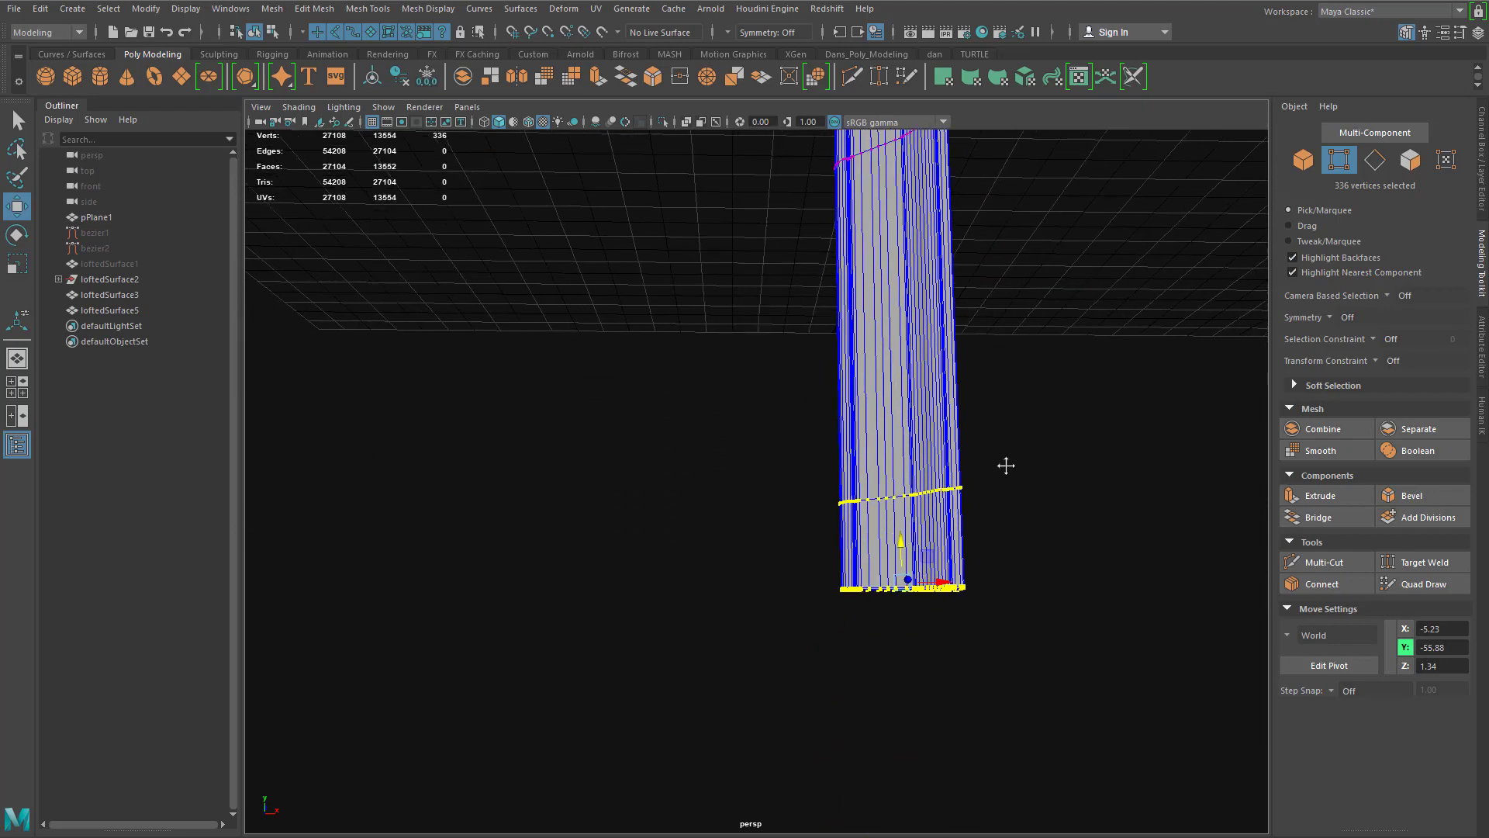
right_click_drag(1003, 462, 933, 475, "alt")
left_click_drag(833, 482, 835, 575)
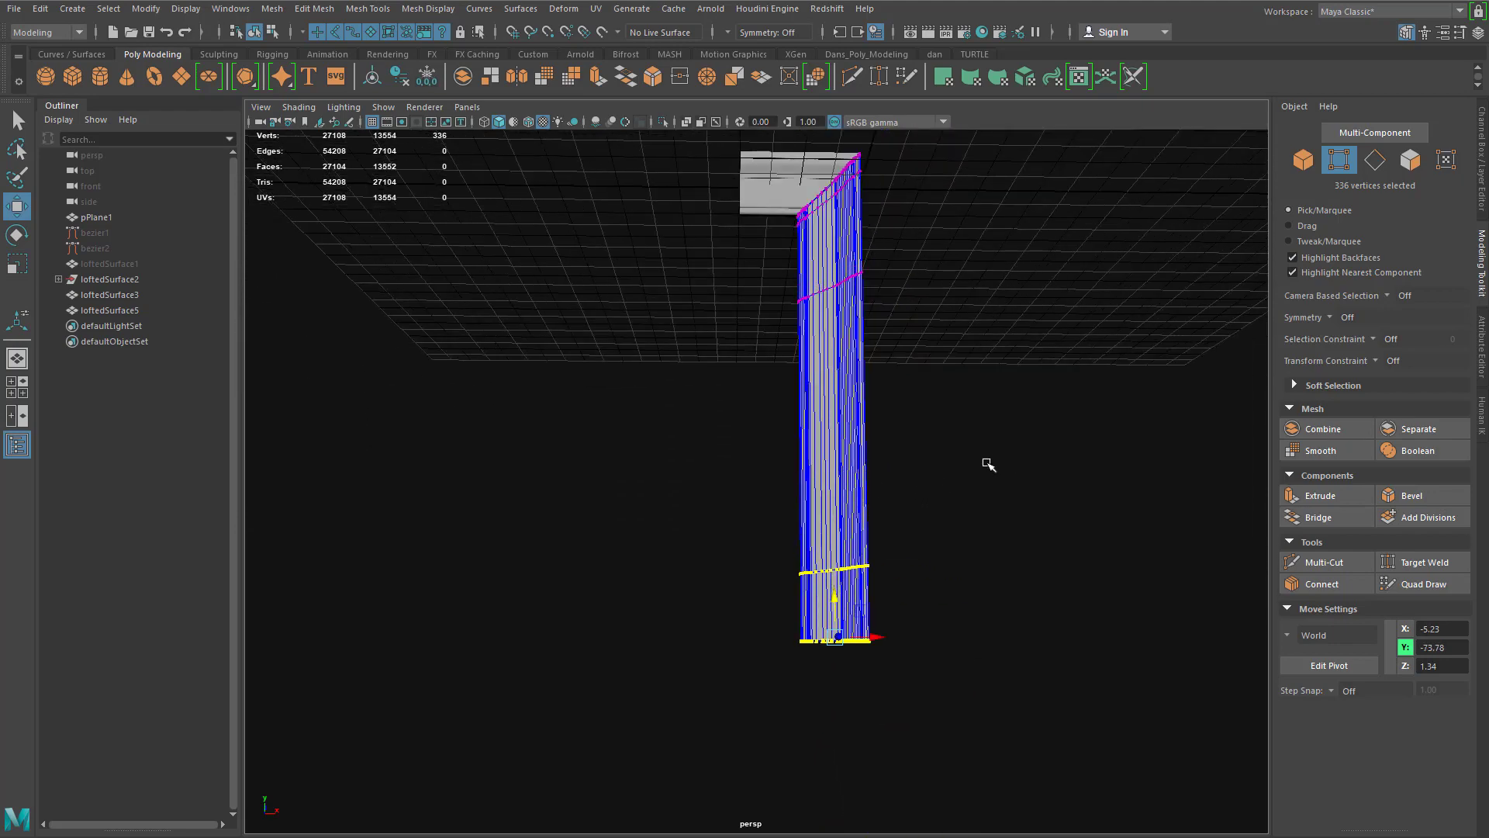
middle_click_drag(988, 466, 1044, 593, "alt")
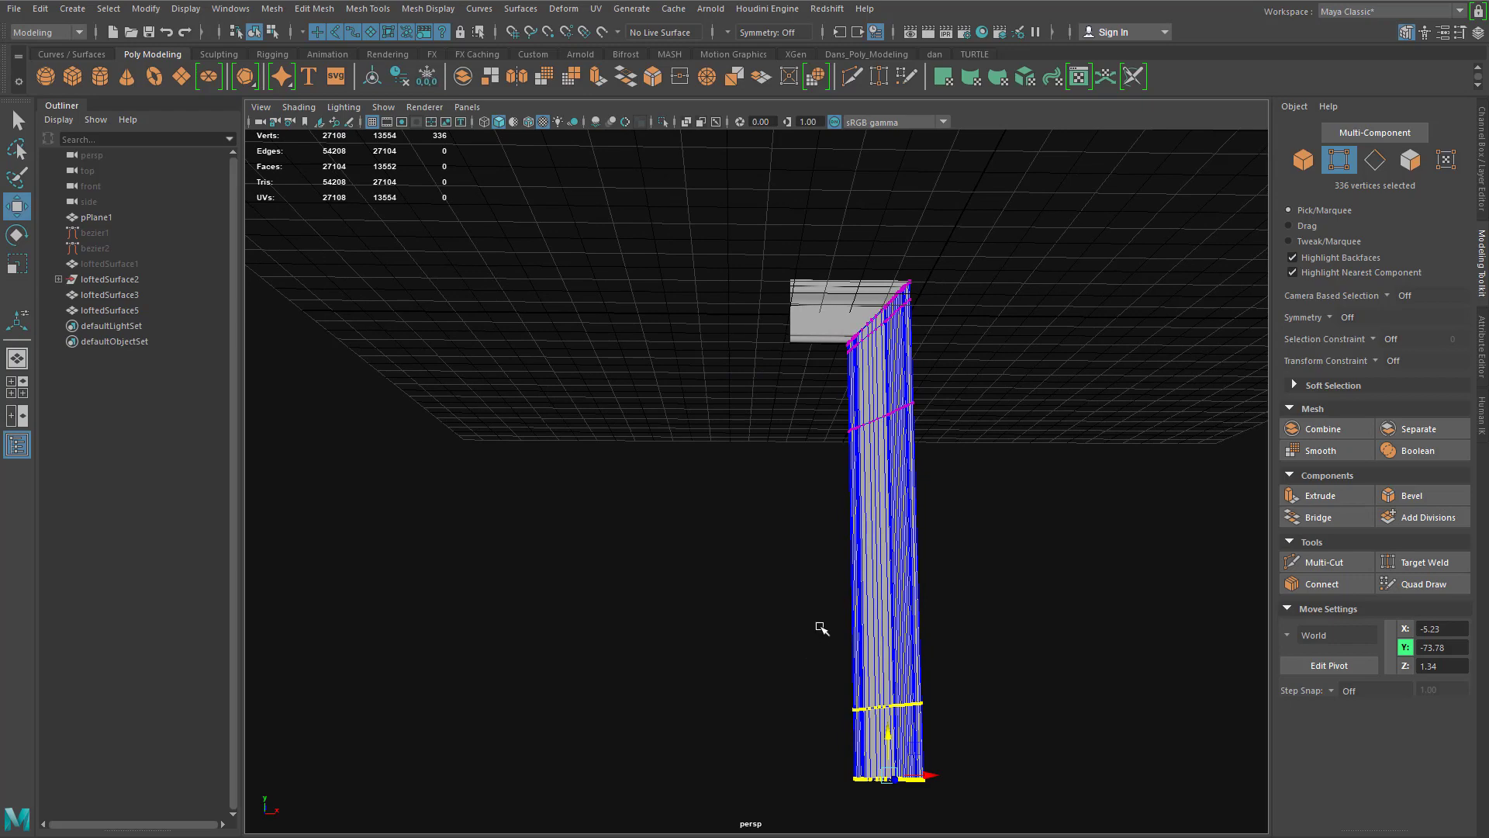
Step: Return to object mode, clear the selection and hide the viewport grid
scroll(824, 620, "up", 3)
scroll(822, 623, "down", 2)
right_click_drag(934, 486, 969, 464)
left_click(1097, 514)
left_click_drag(1092, 577, 998, 496, "alt")
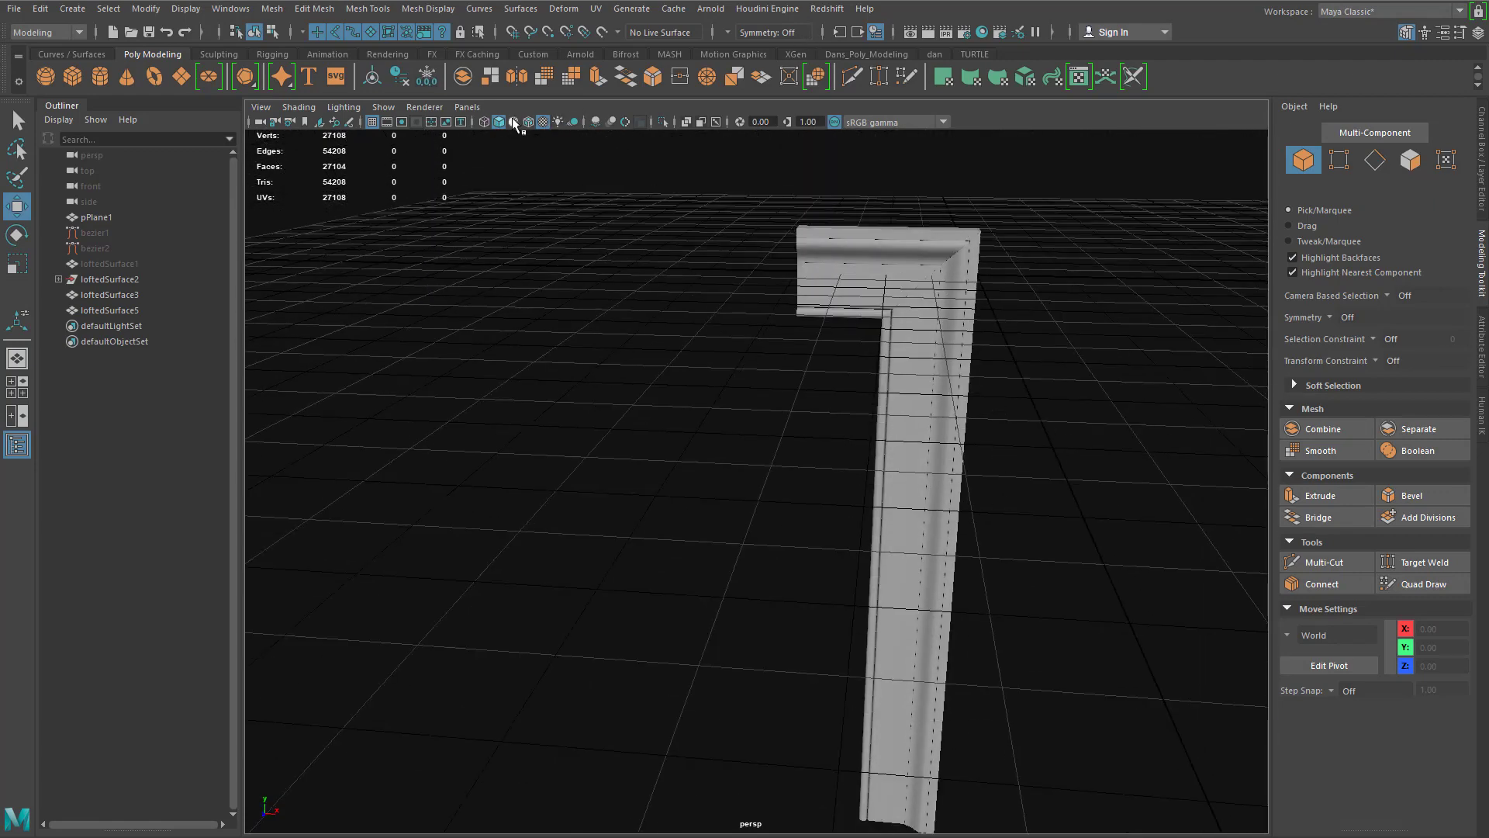
left_click(372, 122)
Step: Examine the lengthened molding and its mitred corner from a distance and close up
left_click_drag(783, 366, 852, 380, "alt")
scroll(900, 466, "up", 2)
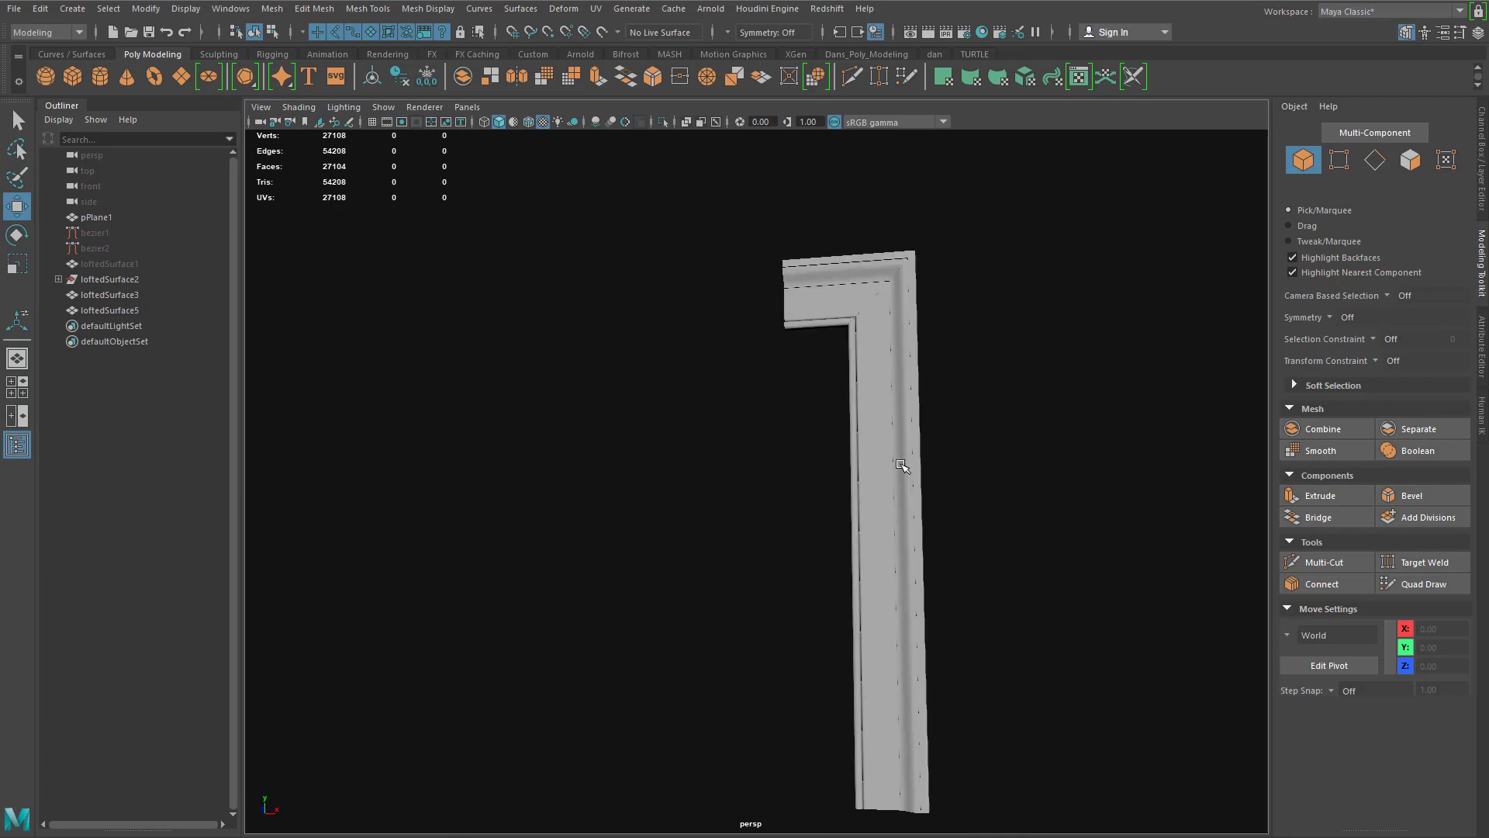
middle_click_drag(889, 449, 892, 581, "alt")
scroll(856, 496, "up", 3)
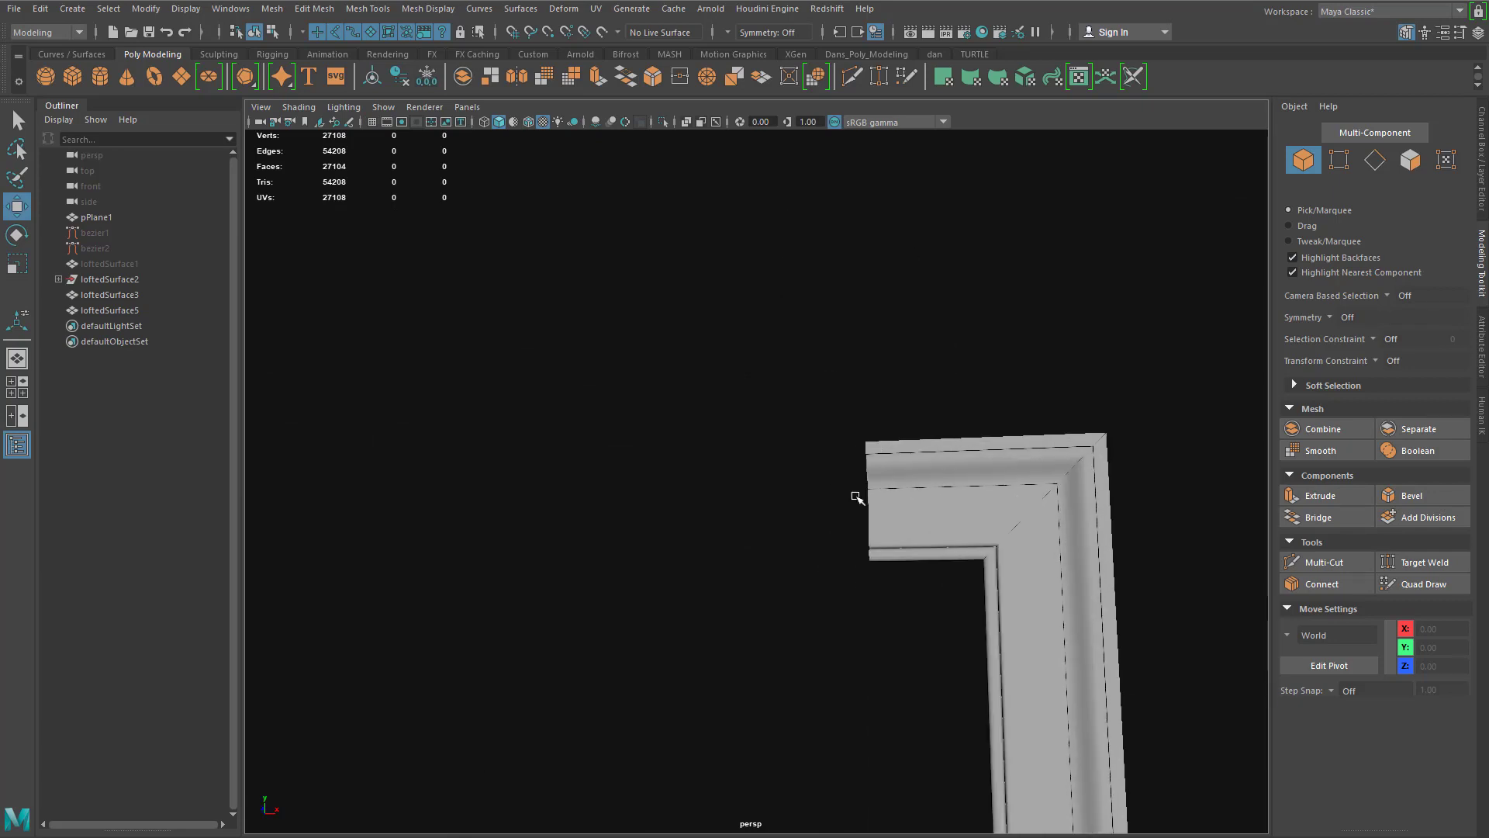
scroll(857, 498, "up", 2)
scroll(857, 498, "down", 2)
scroll(958, 536, "up", 1)
middle_click_drag(1106, 541, 838, 467, "alt")
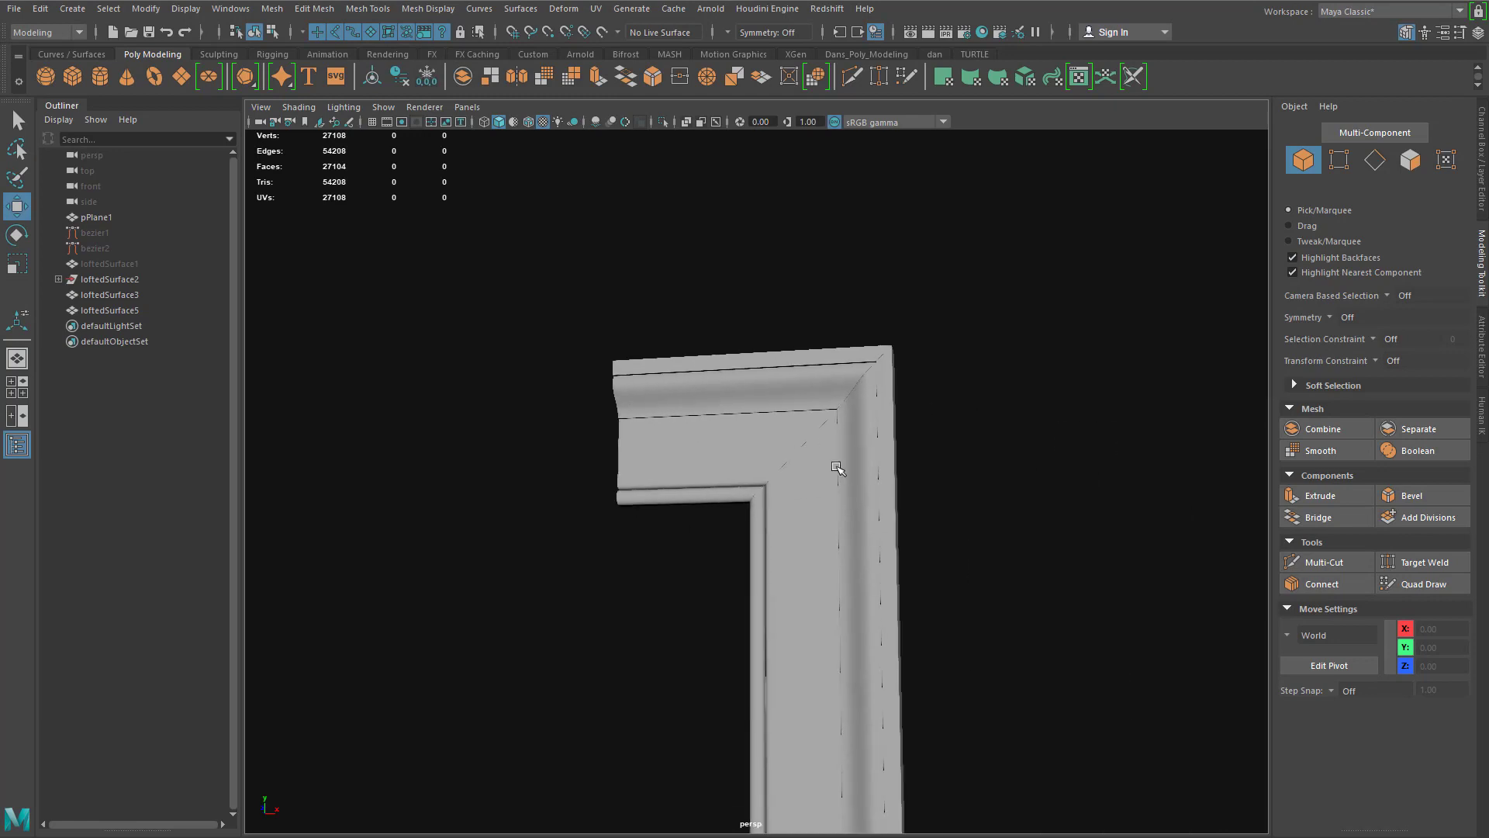
left_click_drag(832, 462, 857, 442, "alt")
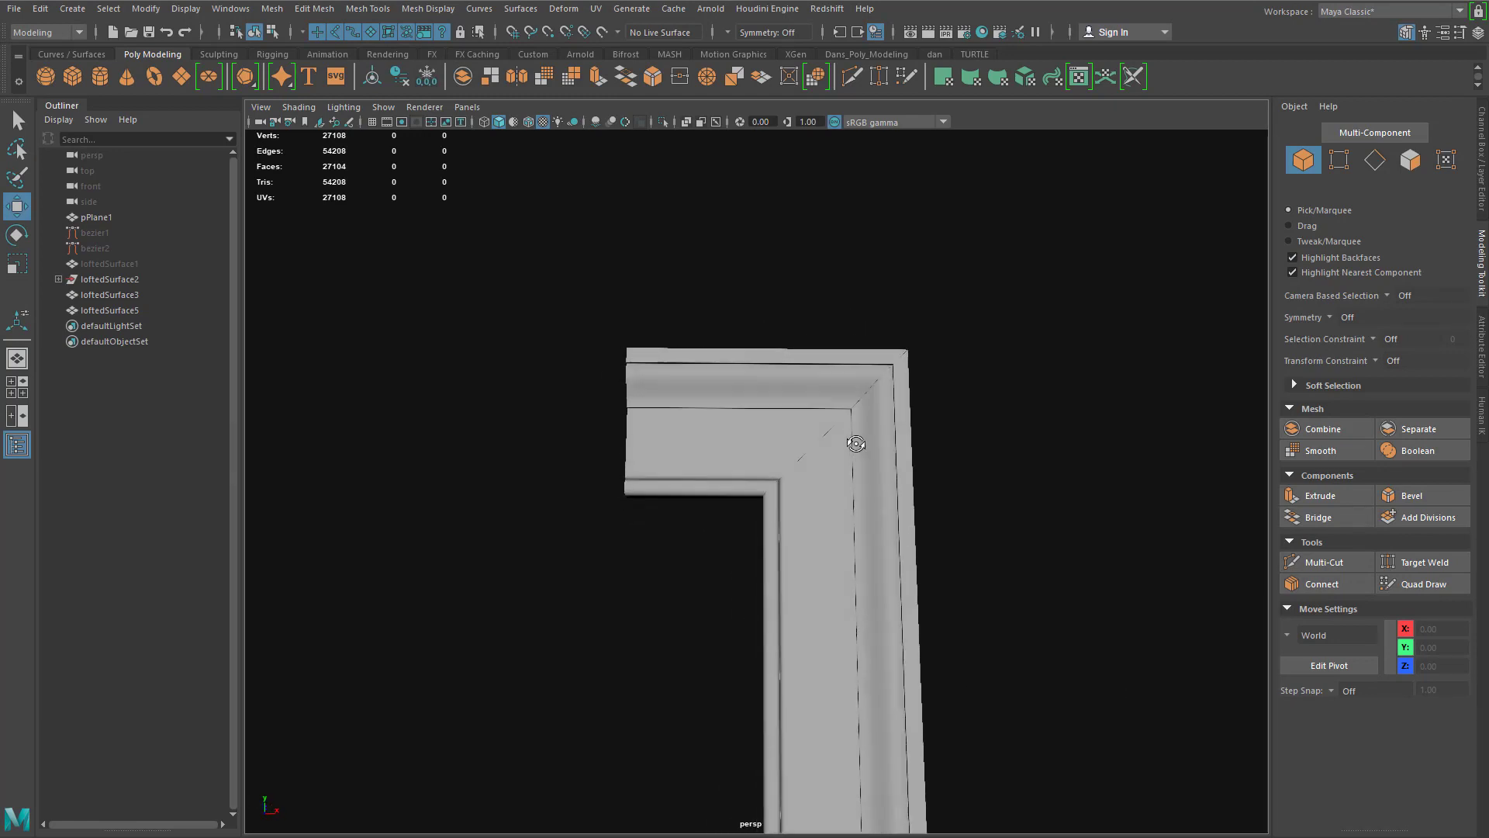
Step: Check the molding pieces in the Outliner, then select the hidden loftedSurface1 and make it visible
left_click(714, 441)
middle_click_drag(663, 446, 672, 452, "alt")
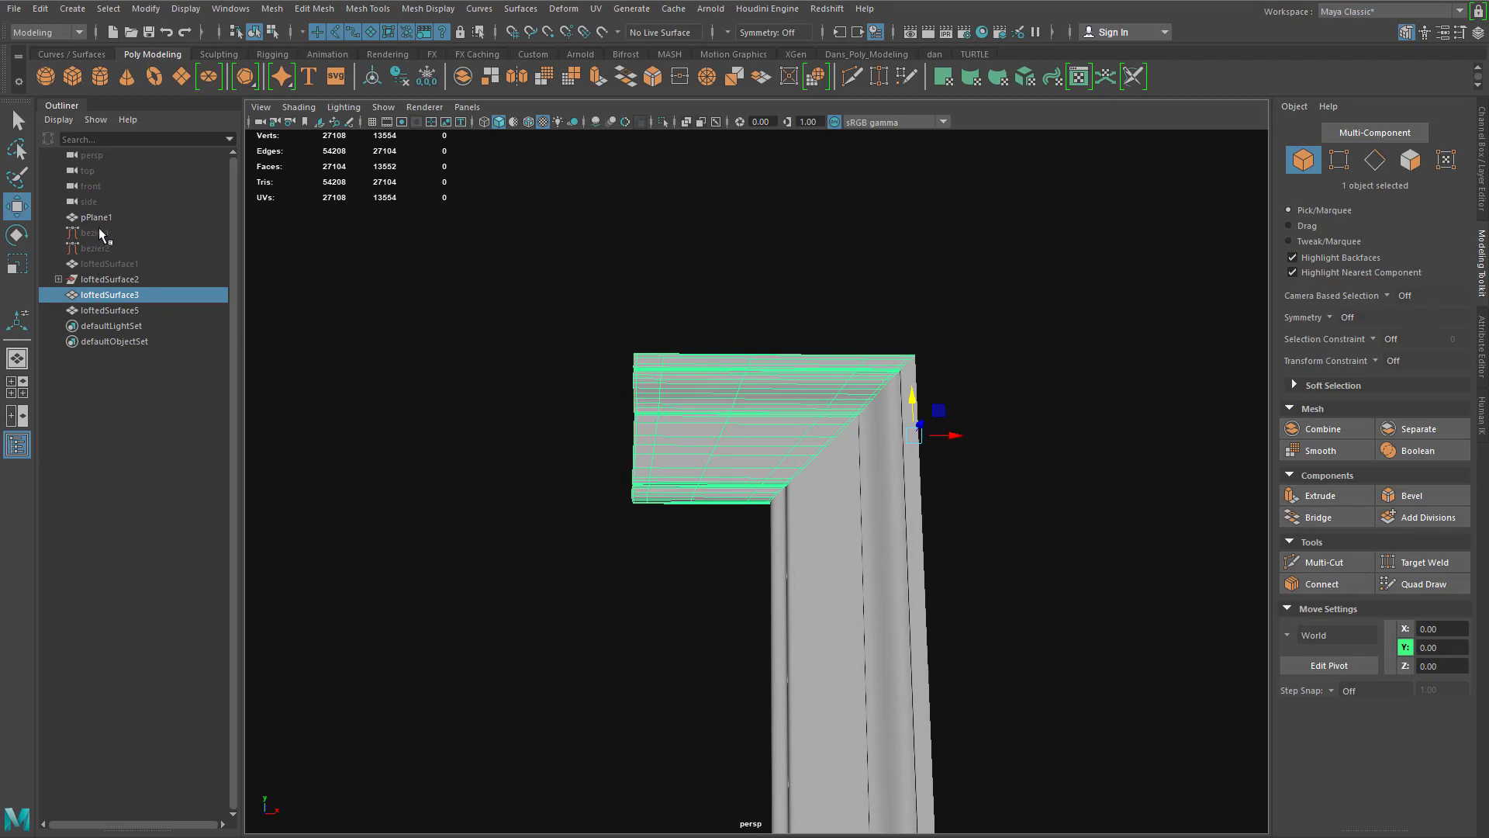
left_click(82, 309)
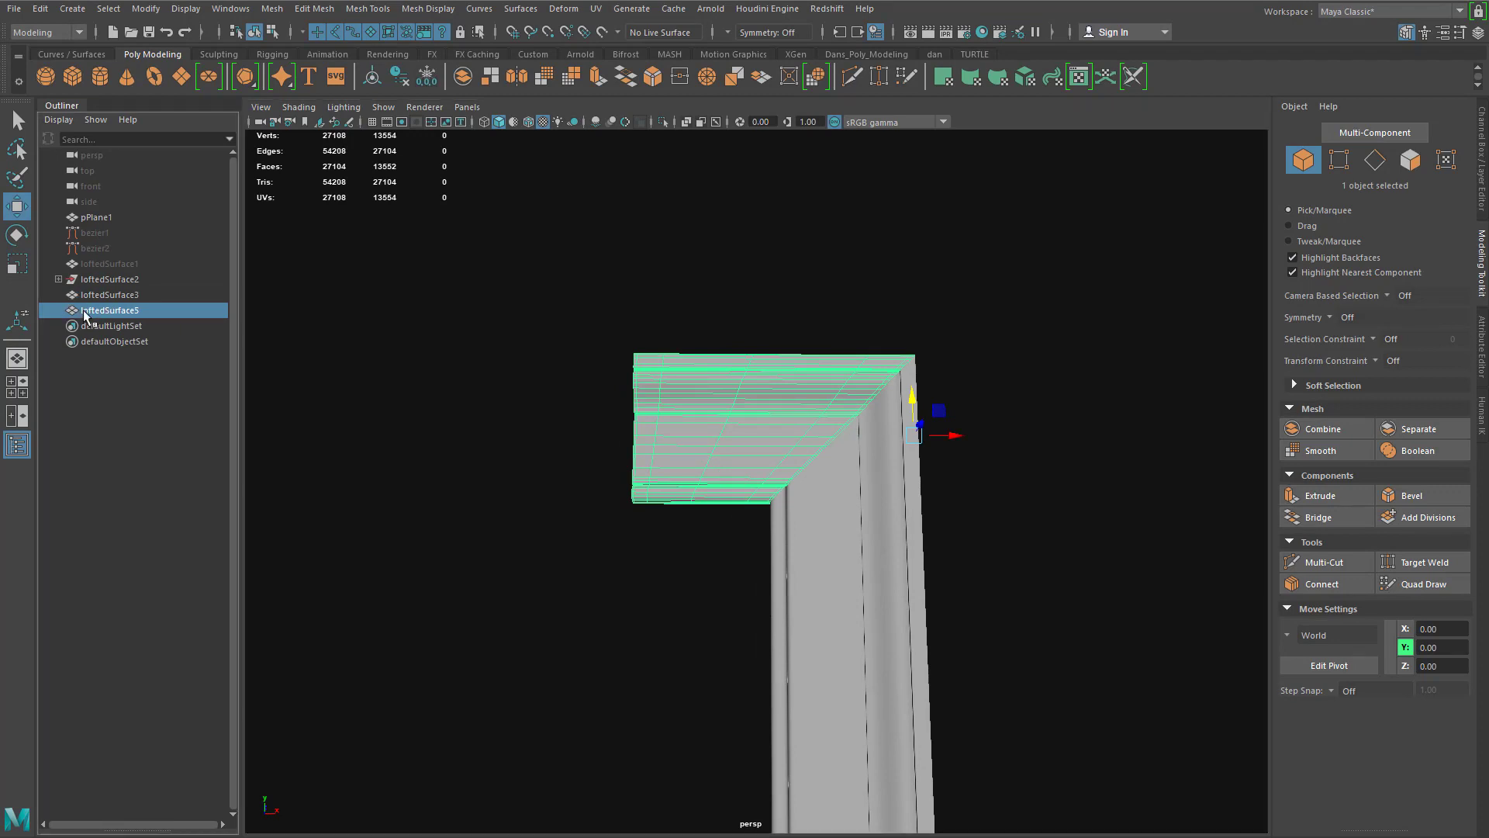
left_click(56, 276)
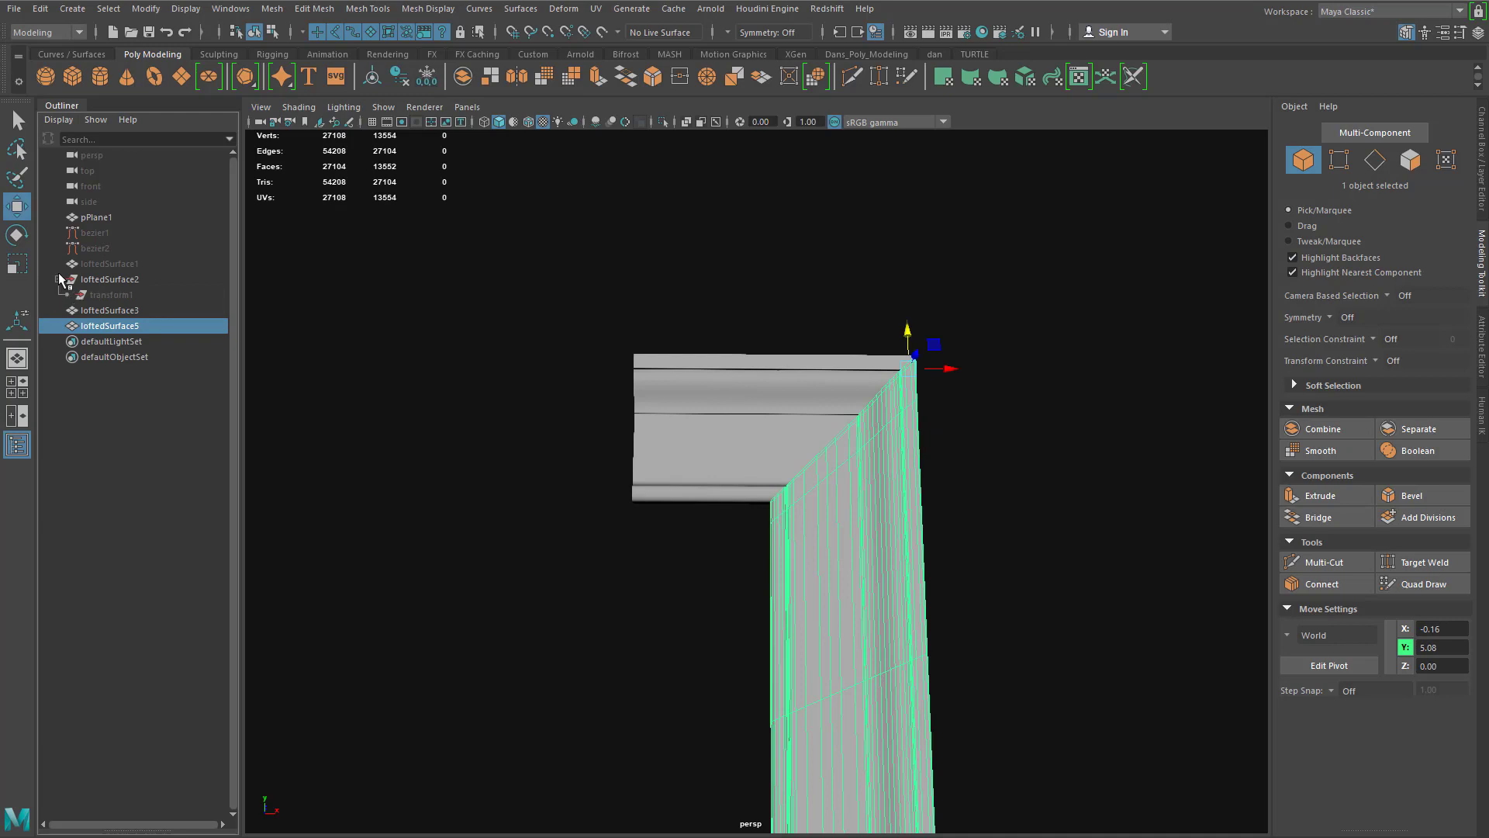
left_click(114, 278)
left_click(113, 264)
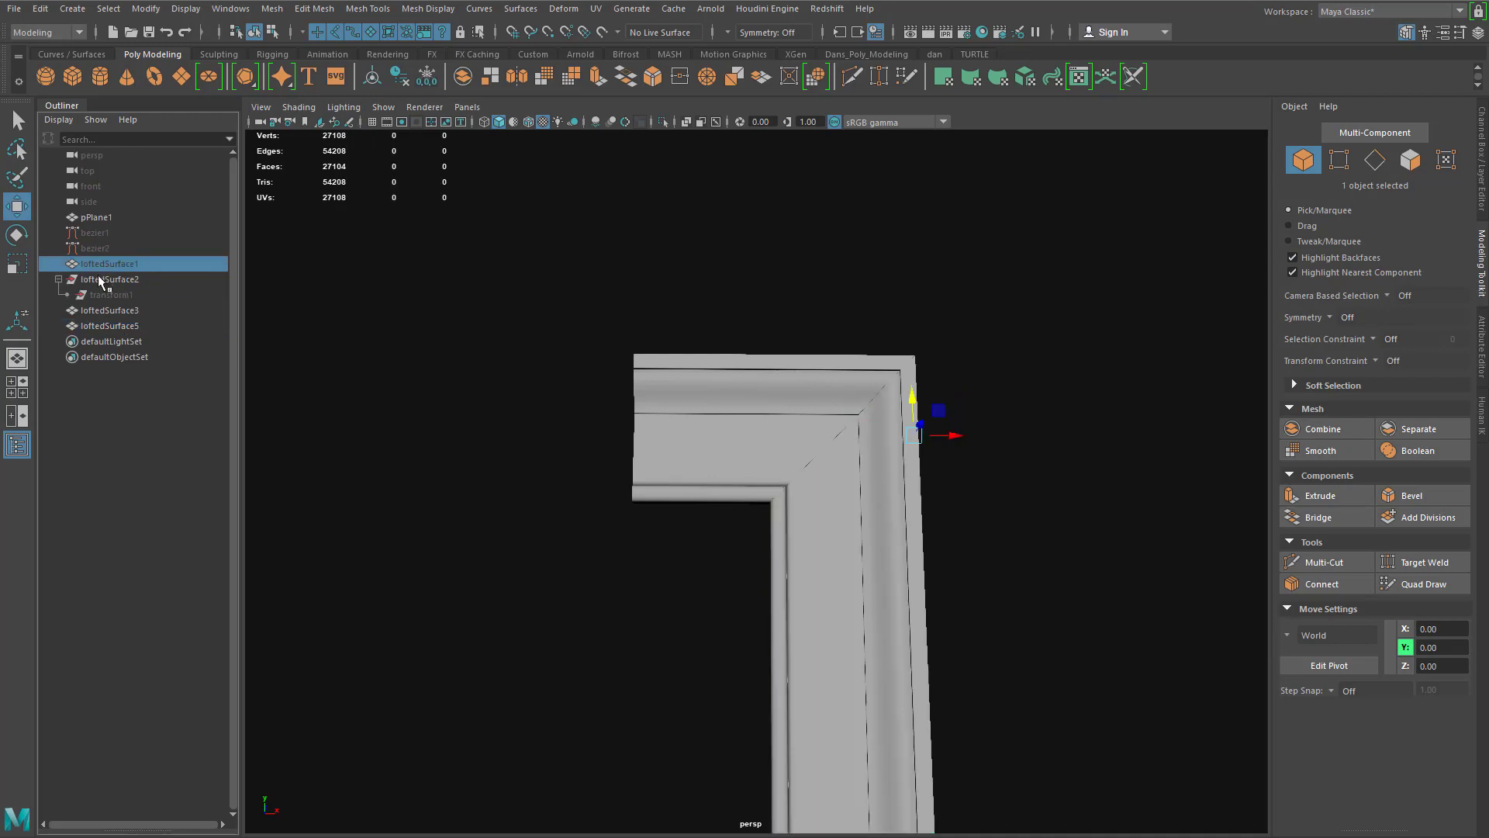
Step: Move loftedSurface1 straight down to about Y -82.08, below the end of the vertical molding
scroll(896, 426, "down", 2)
middle_click_drag(896, 426, 895, 367, "alt")
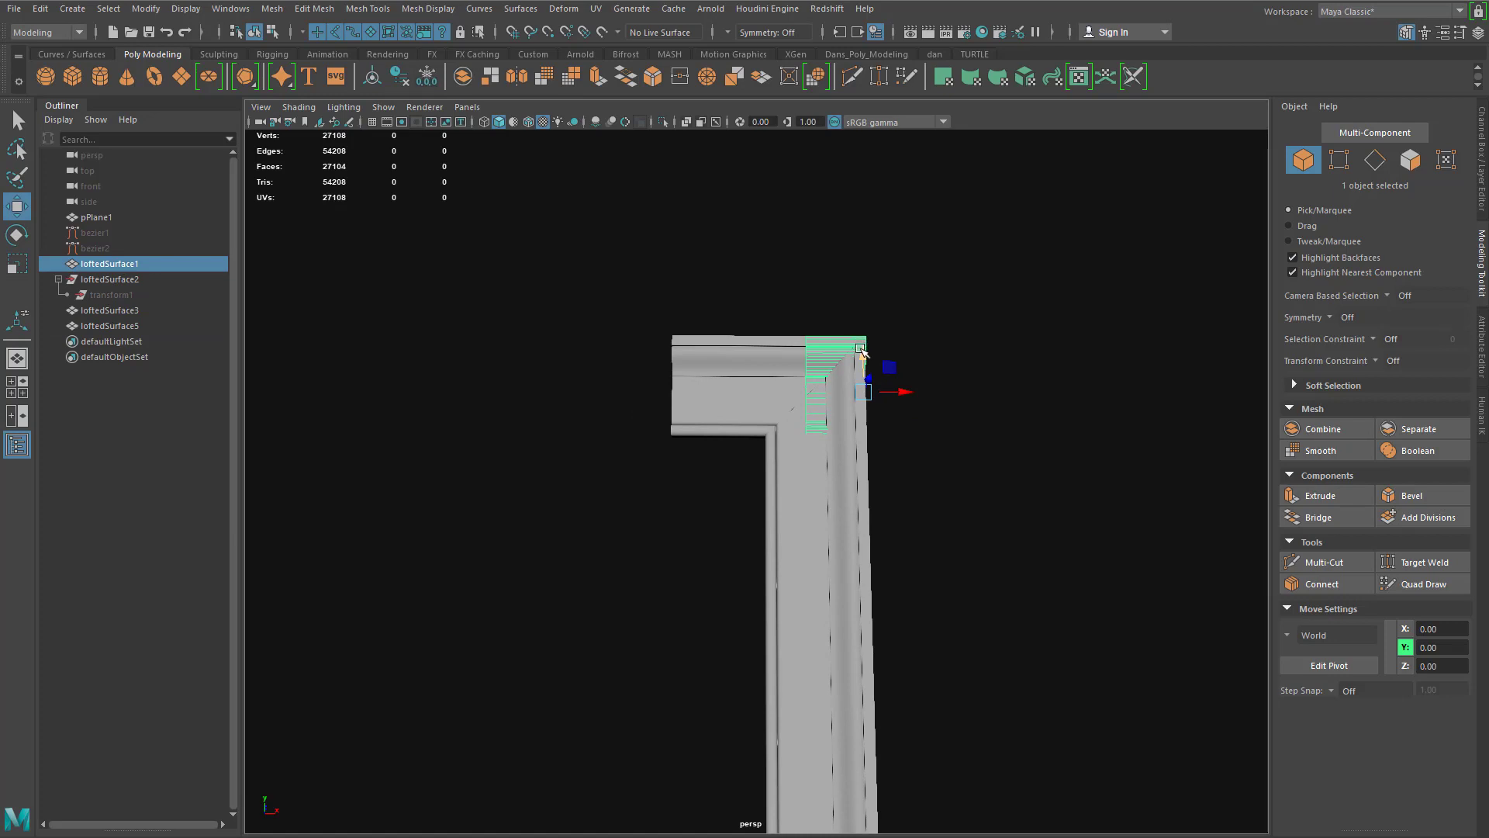
left_click_drag(863, 349, 878, 710)
middle_click_drag(990, 650, 972, 233, "alt")
scroll(869, 310, "down", 3)
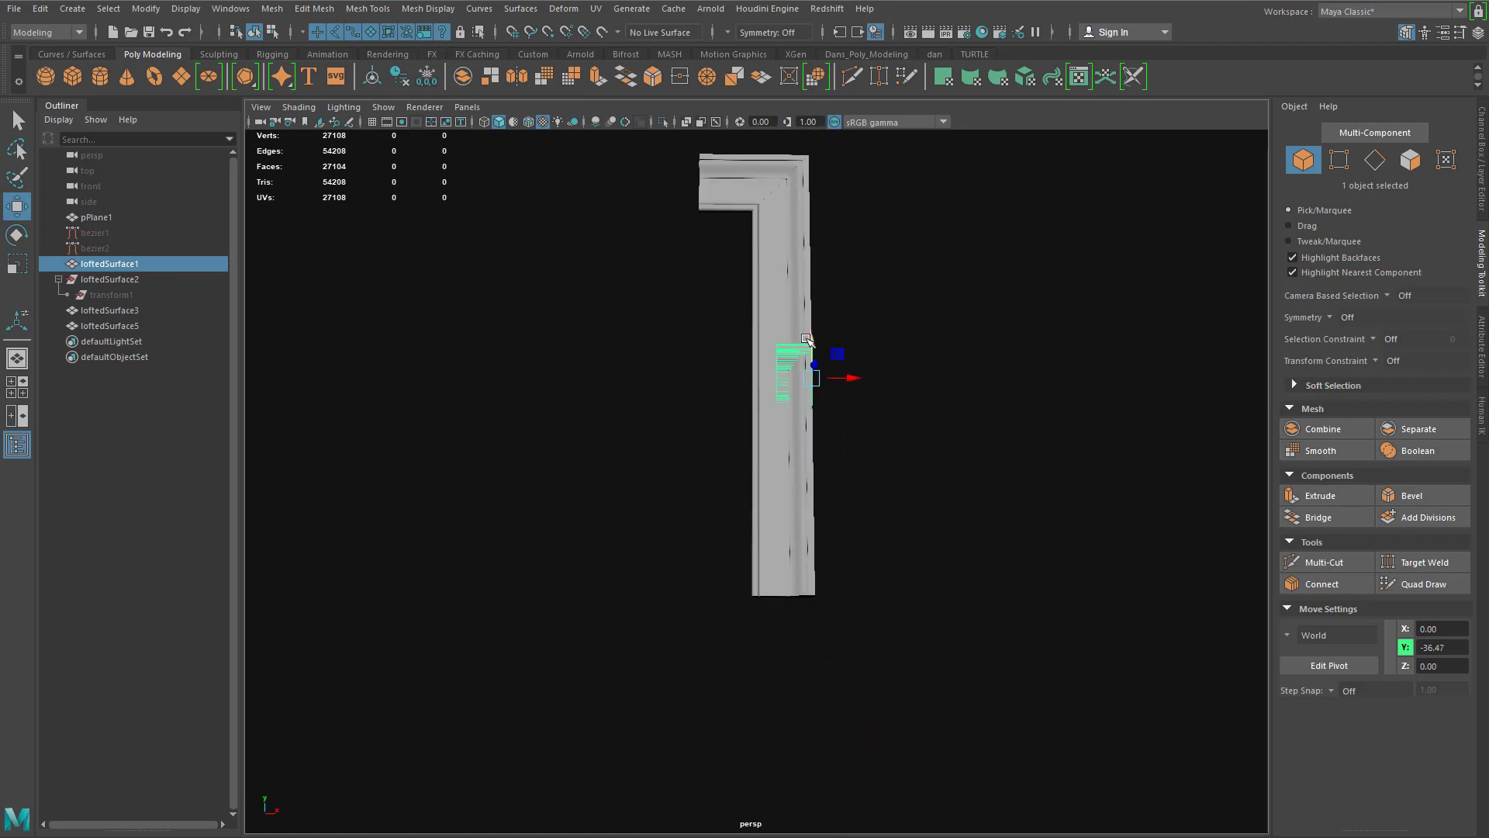
left_click_drag(807, 339, 838, 609)
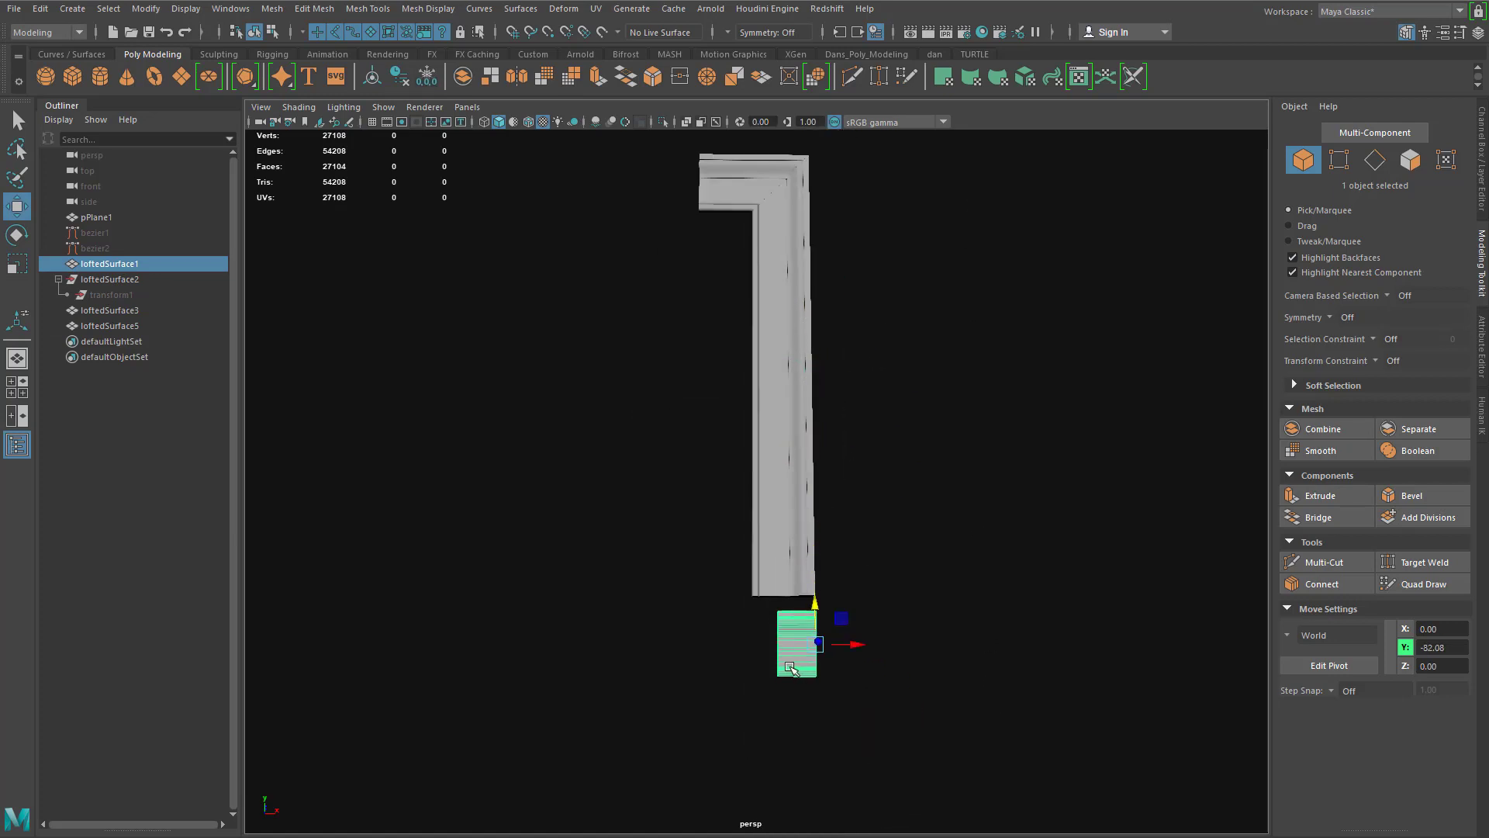
Step: Stretch loftedSurface1 into a long horizontal piece by moving its left-end vertices to about X -61.14
right_click_drag(791, 668, 713, 551)
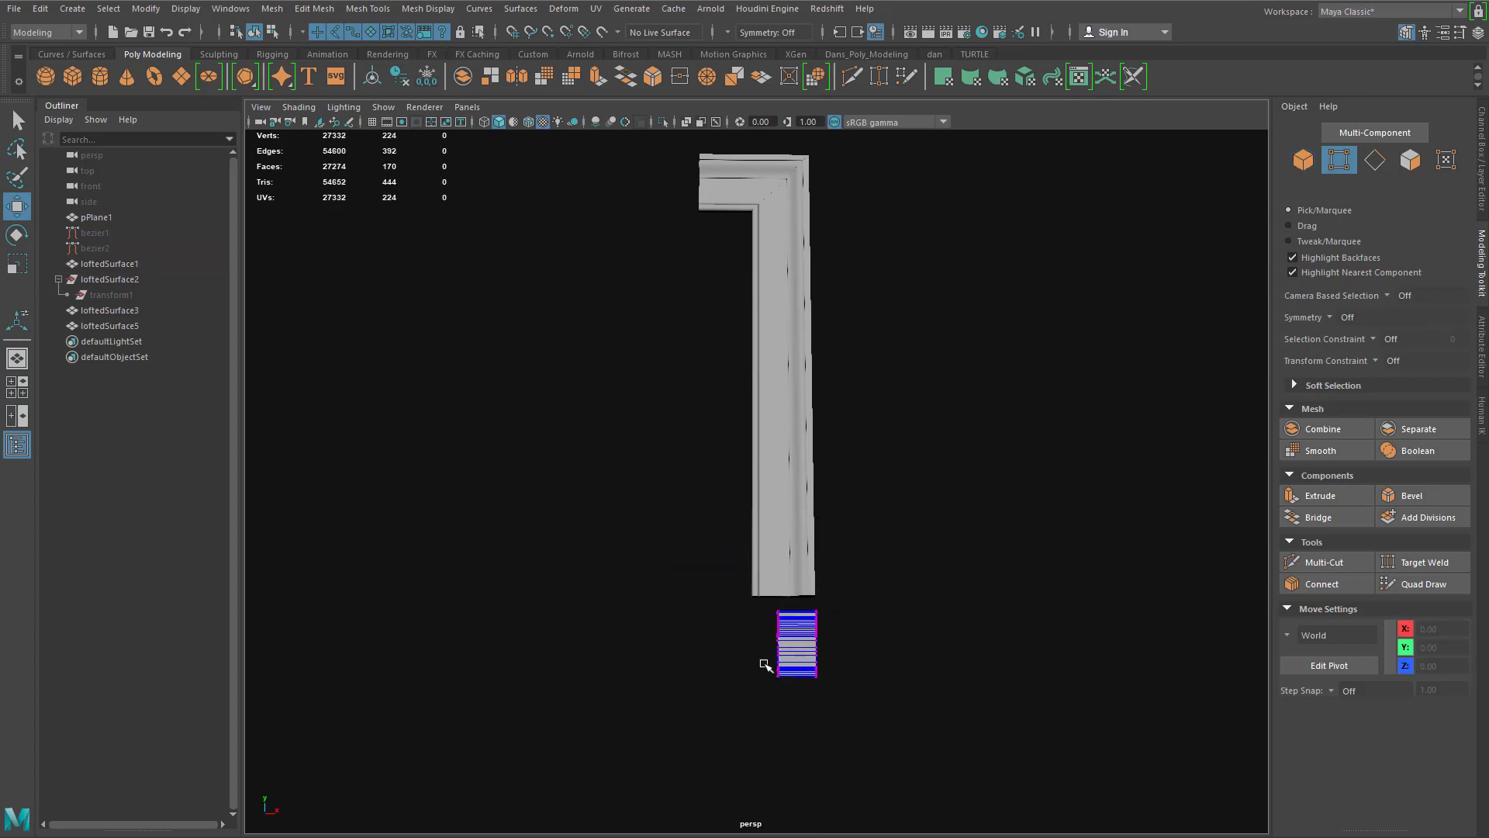
left_click_drag(742, 592, 800, 760)
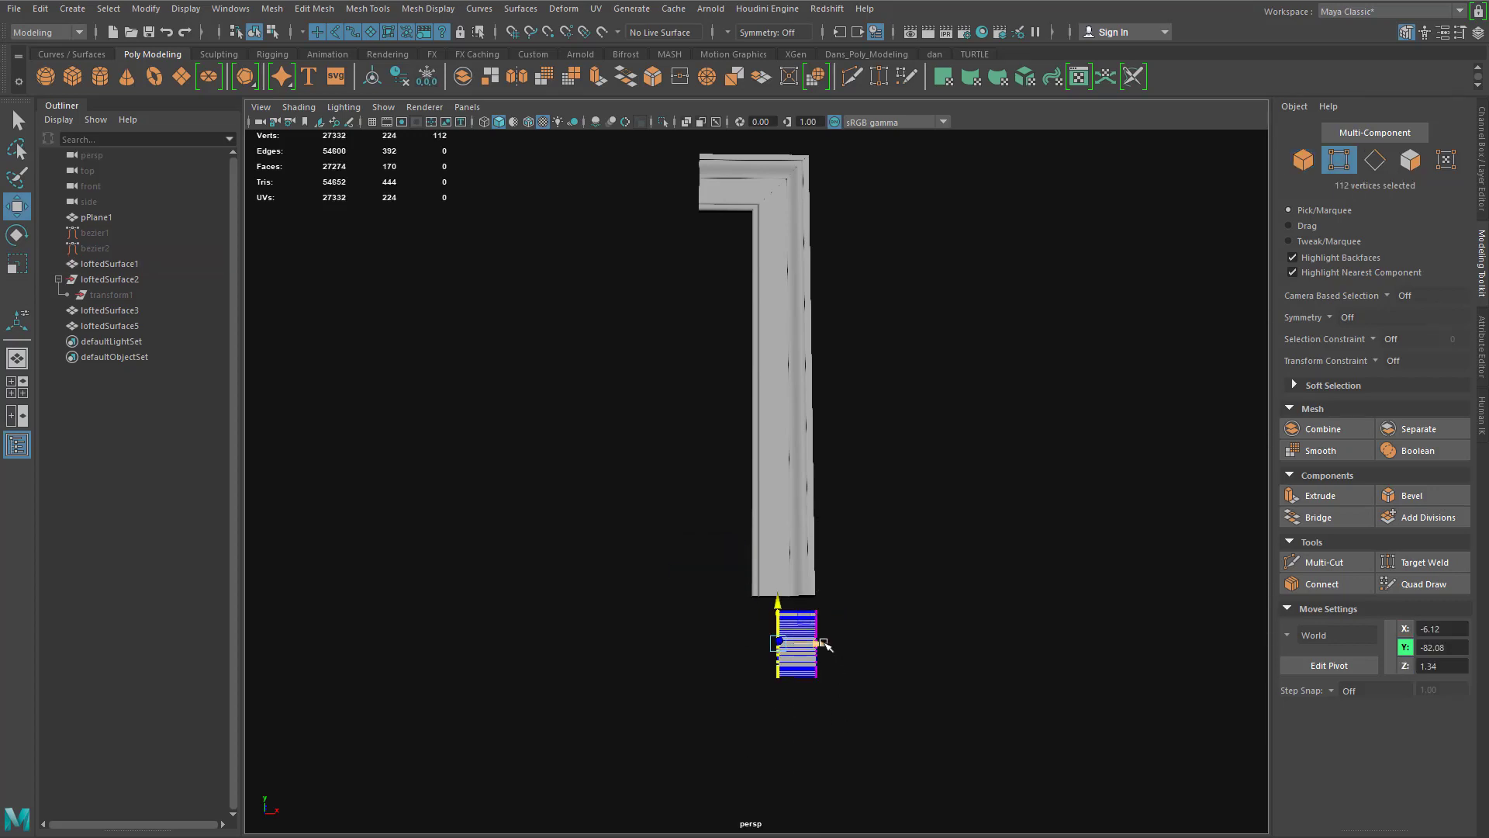
left_click_drag(823, 644, 477, 702)
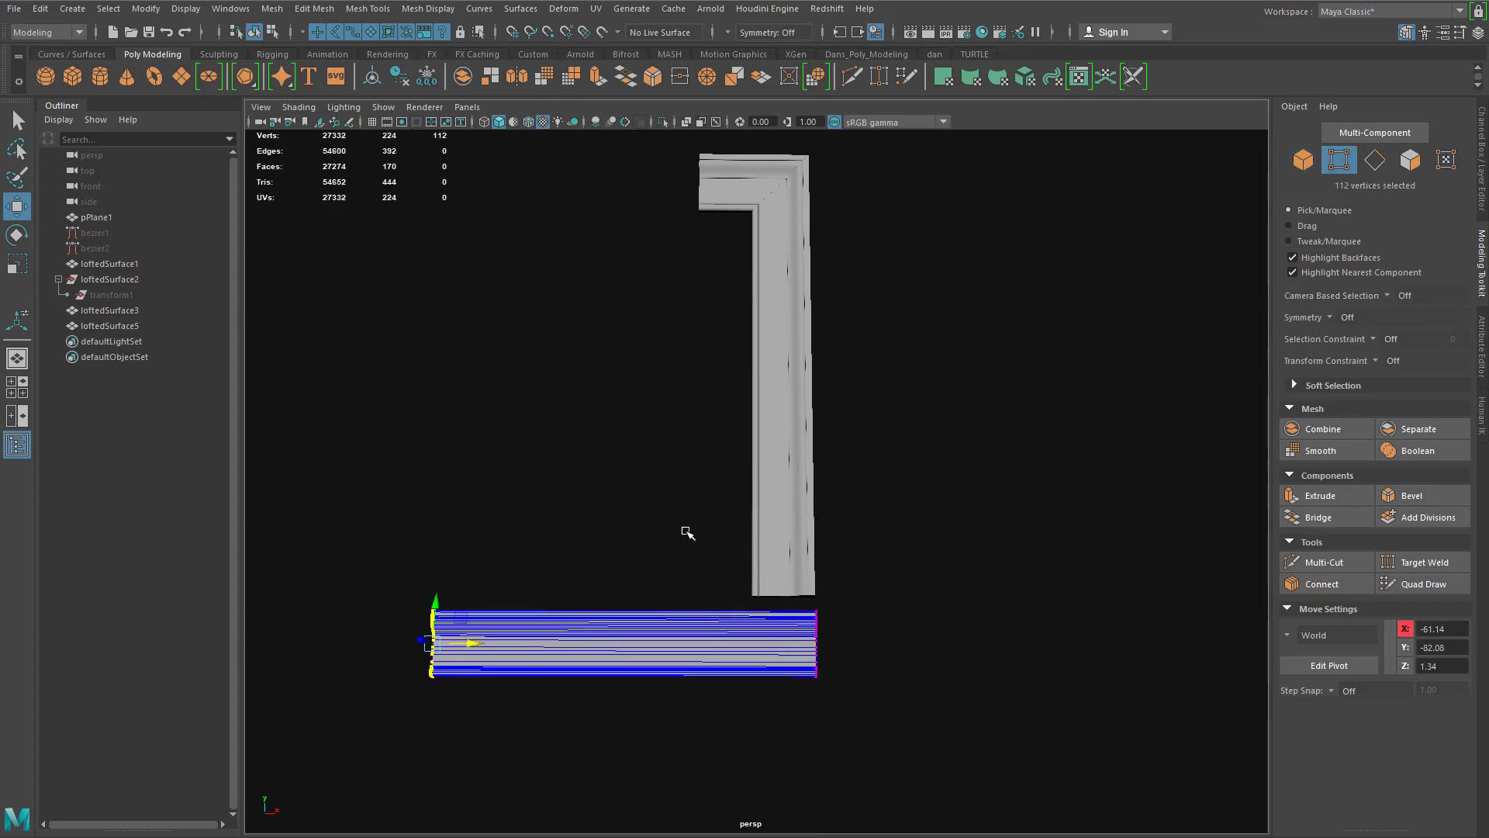
left_click_drag(687, 532, 807, 592, "alt")
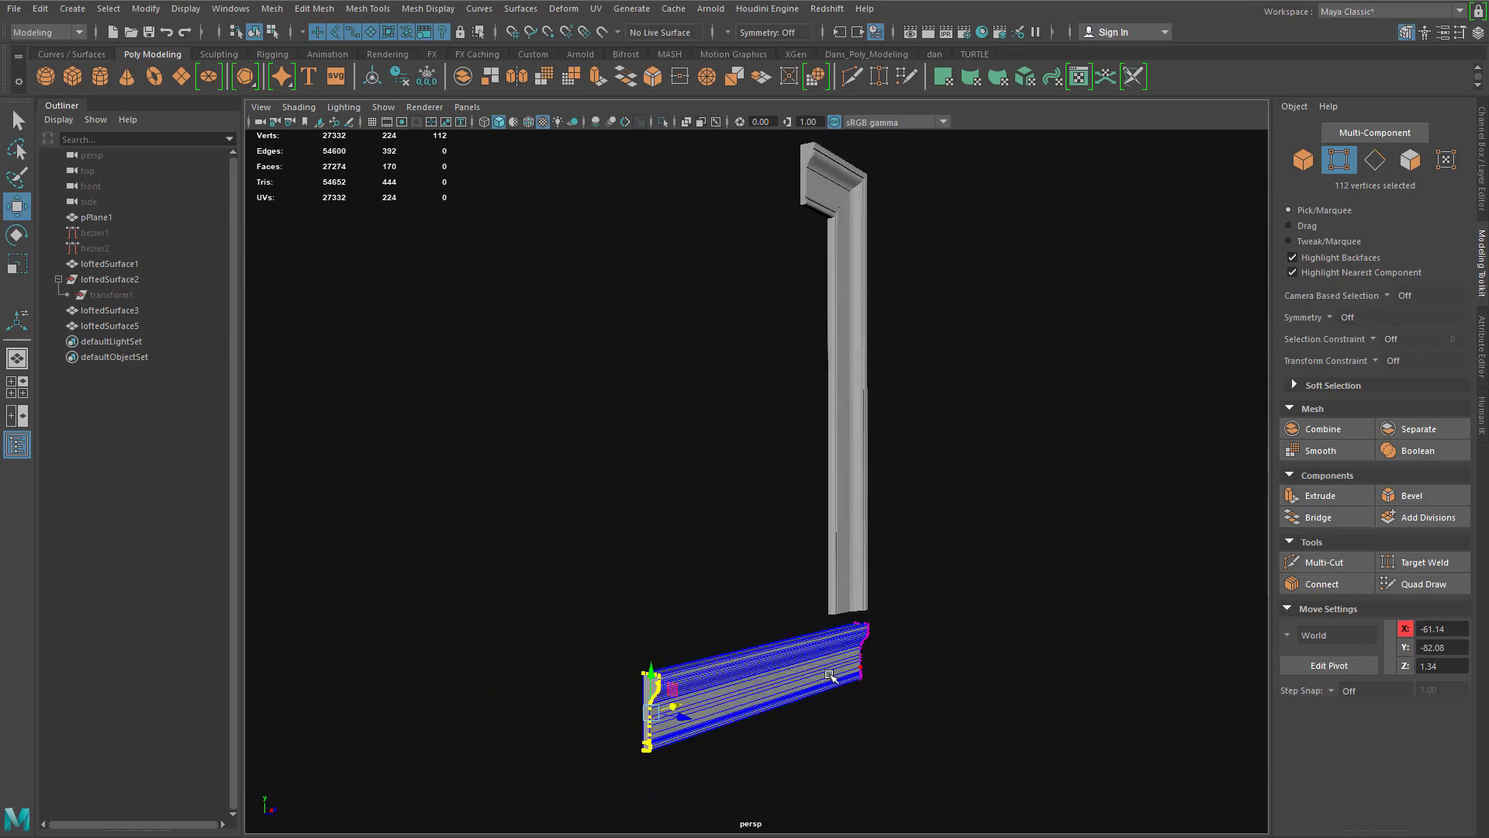
Step: Examine the mitred corner from several angles and select the top piece, loftedSurface3, in object mode
middle_click_drag(830, 675, 837, 455, "alt")
scroll(838, 455, "up", 6)
mouse_move(827, 436)
left_mouse_down("alt")
mouse_move(825, 463)
mouse_move(803, 469)
mouse_move(751, 385)
left_mouse_up("alt")
scroll(698, 600, "up", 2)
scroll(698, 599, "down", 2)
middle_click_drag(751, 385, 786, 738, "alt")
middle_click_drag(864, 337, 867, 624, "alt")
middle_click_drag(853, 531, 774, 616, "alt")
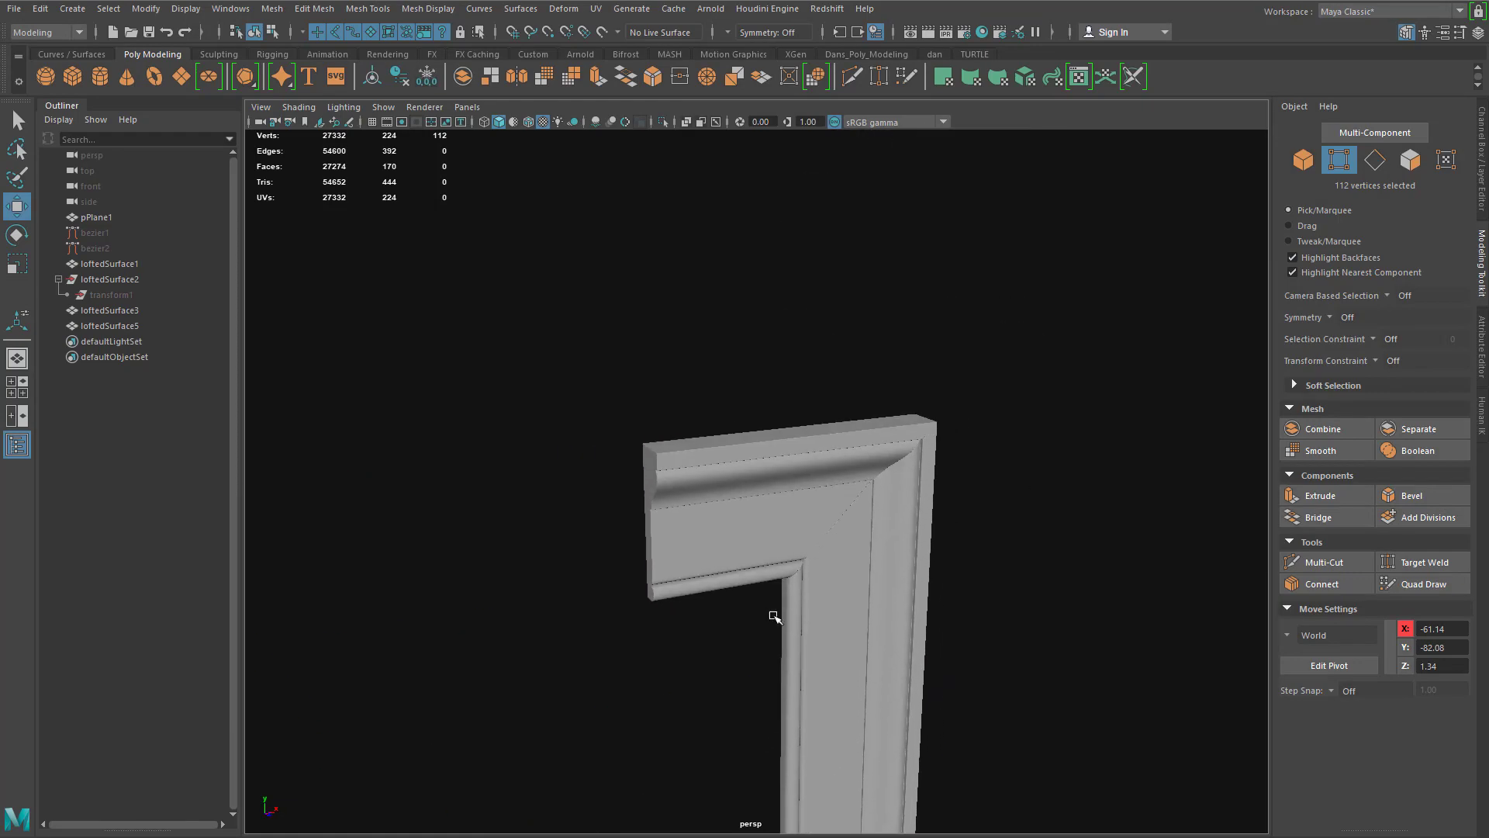
scroll(845, 566, "up", 4)
mouse_move(845, 566)
left_mouse_down("alt")
mouse_move(815, 545)
mouse_move(824, 559)
left_mouse_up("alt")
scroll(723, 498, "down", 5)
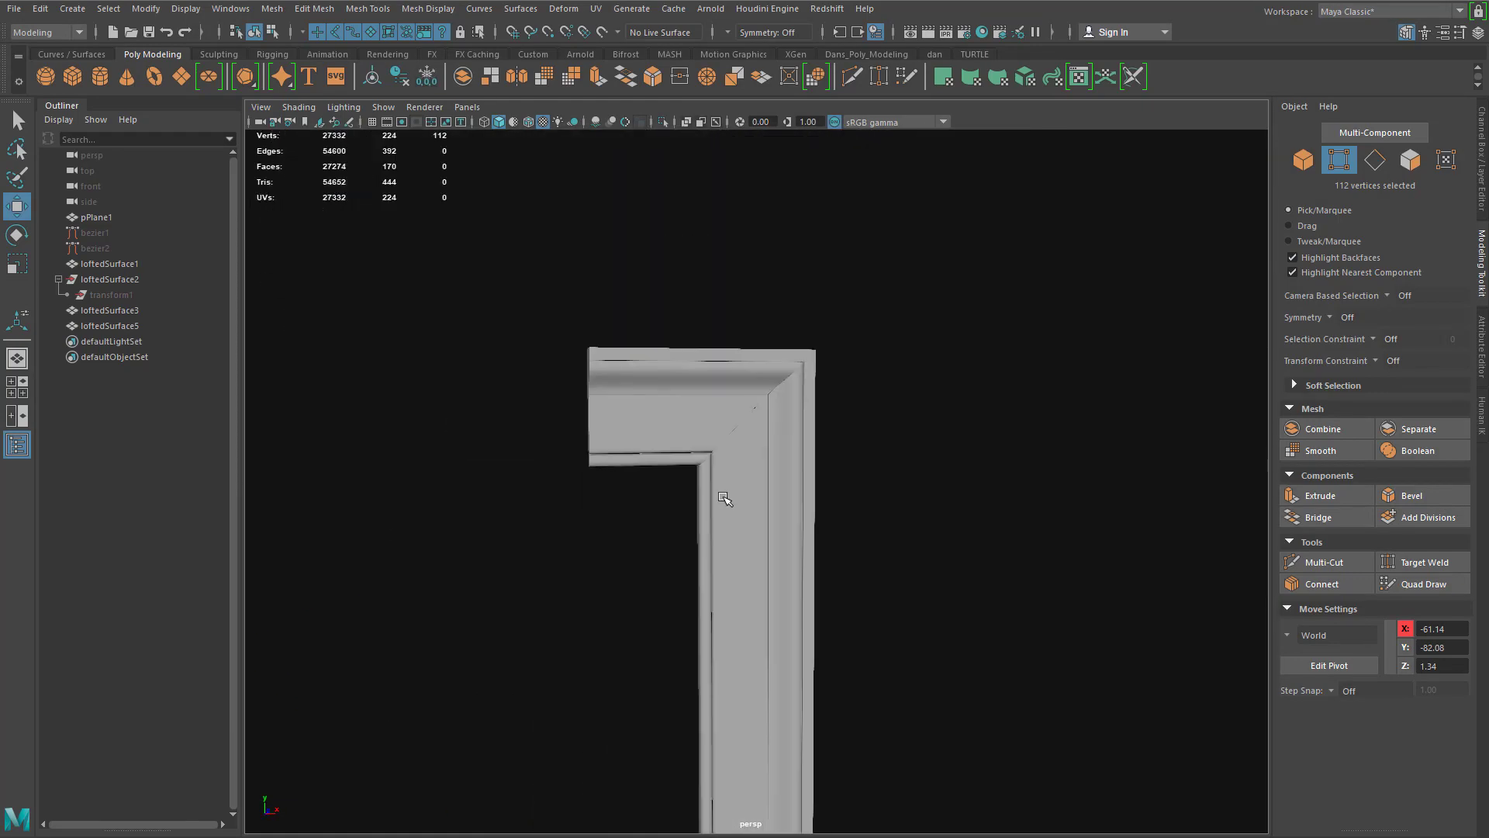
scroll(722, 497, "up", 2)
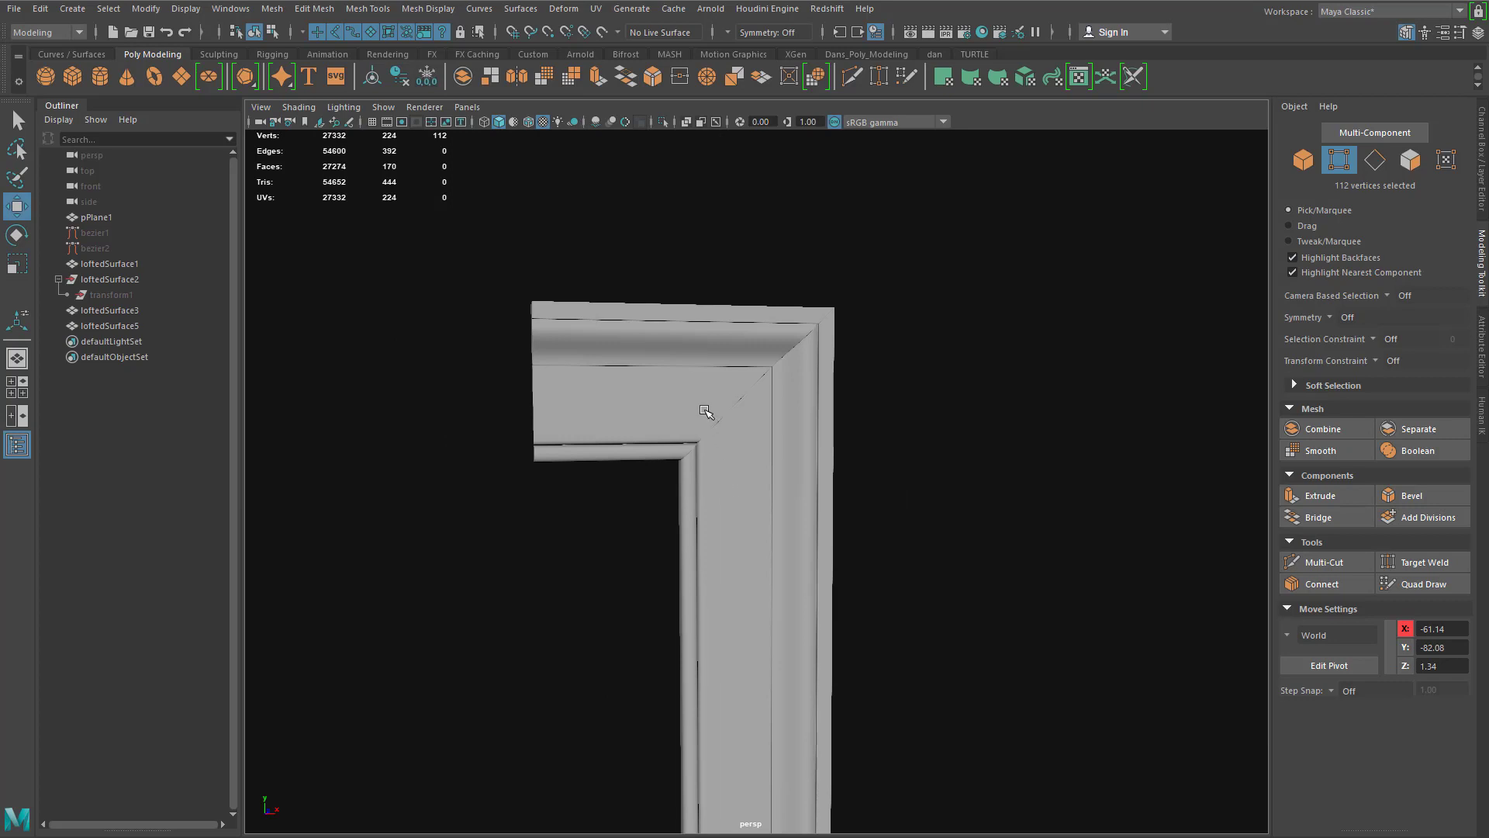
key("F8")
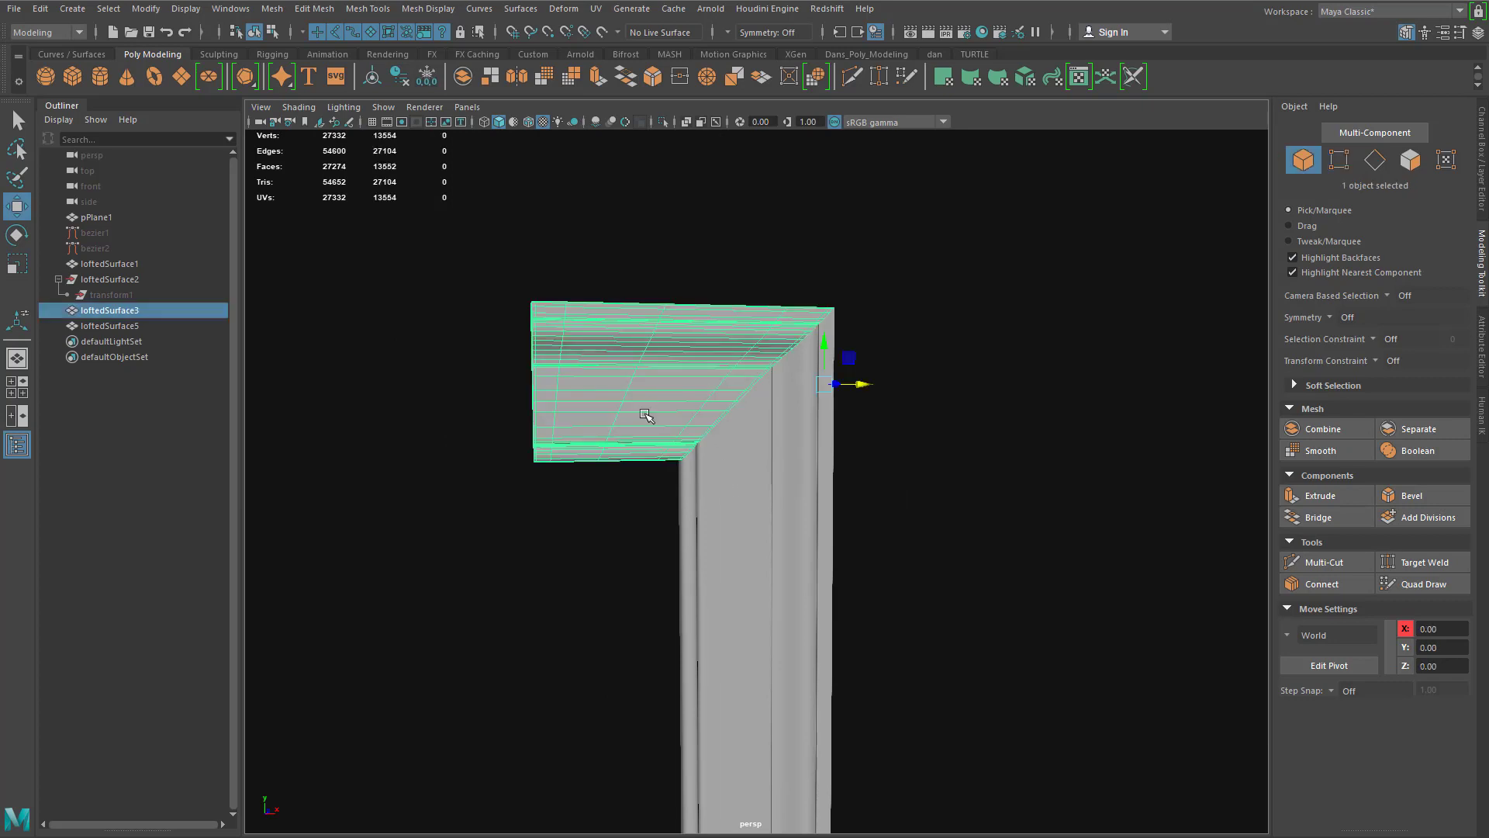
left_click_drag(559, 512, 915, 321, "alt")
Step: Inspect the window frame's head molding and both side moldings, selecting each piece in turn
scroll(915, 321, "up", 3)
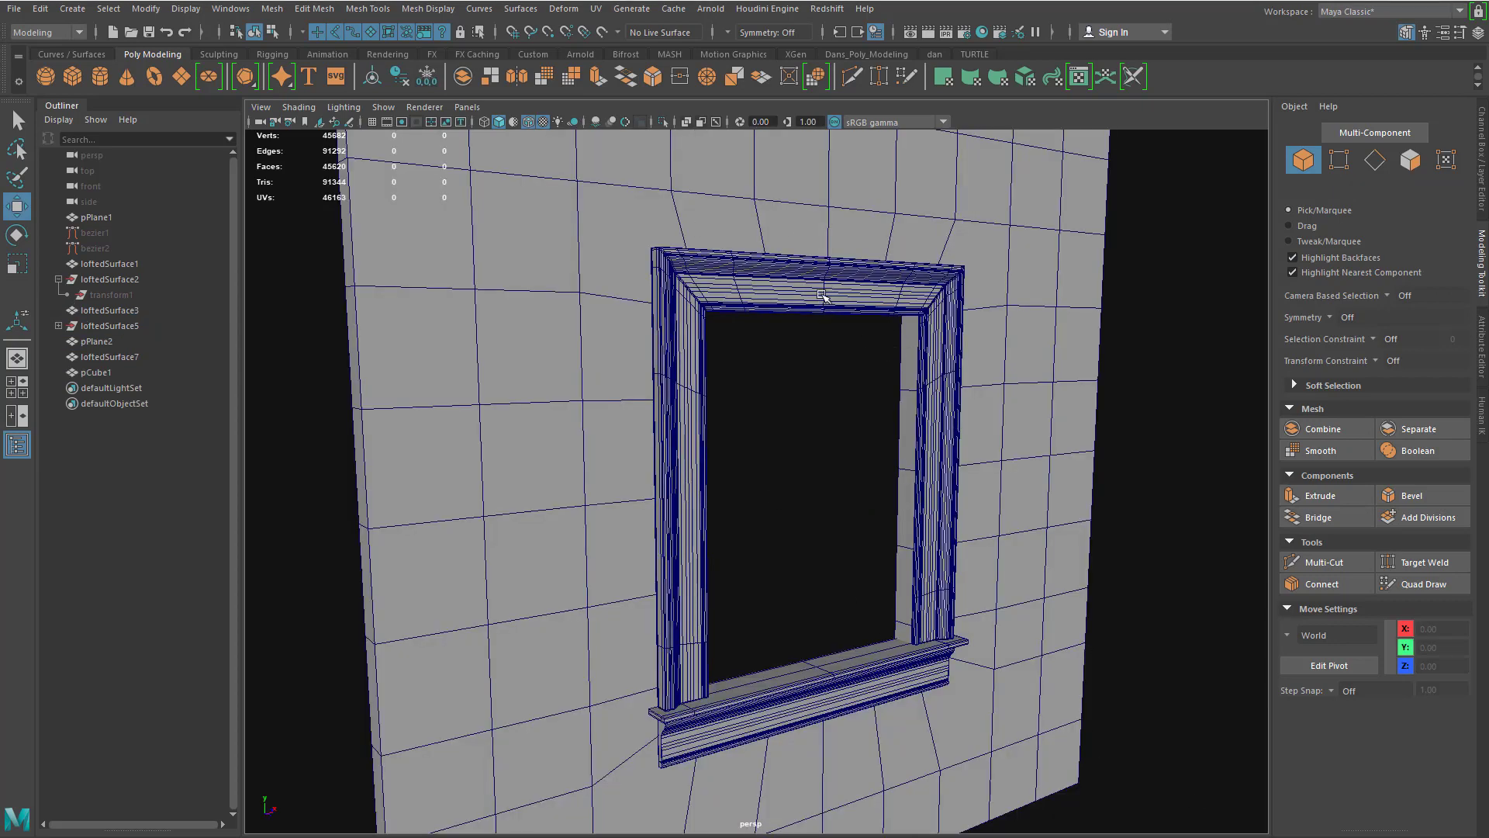
mouse_move(1028, 500)
left_mouse_down("alt")
mouse_move(981, 532)
mouse_move(1010, 509)
left_mouse_up("alt")
left_click(870, 291)
left_click_drag(865, 483, 870, 341, "alt")
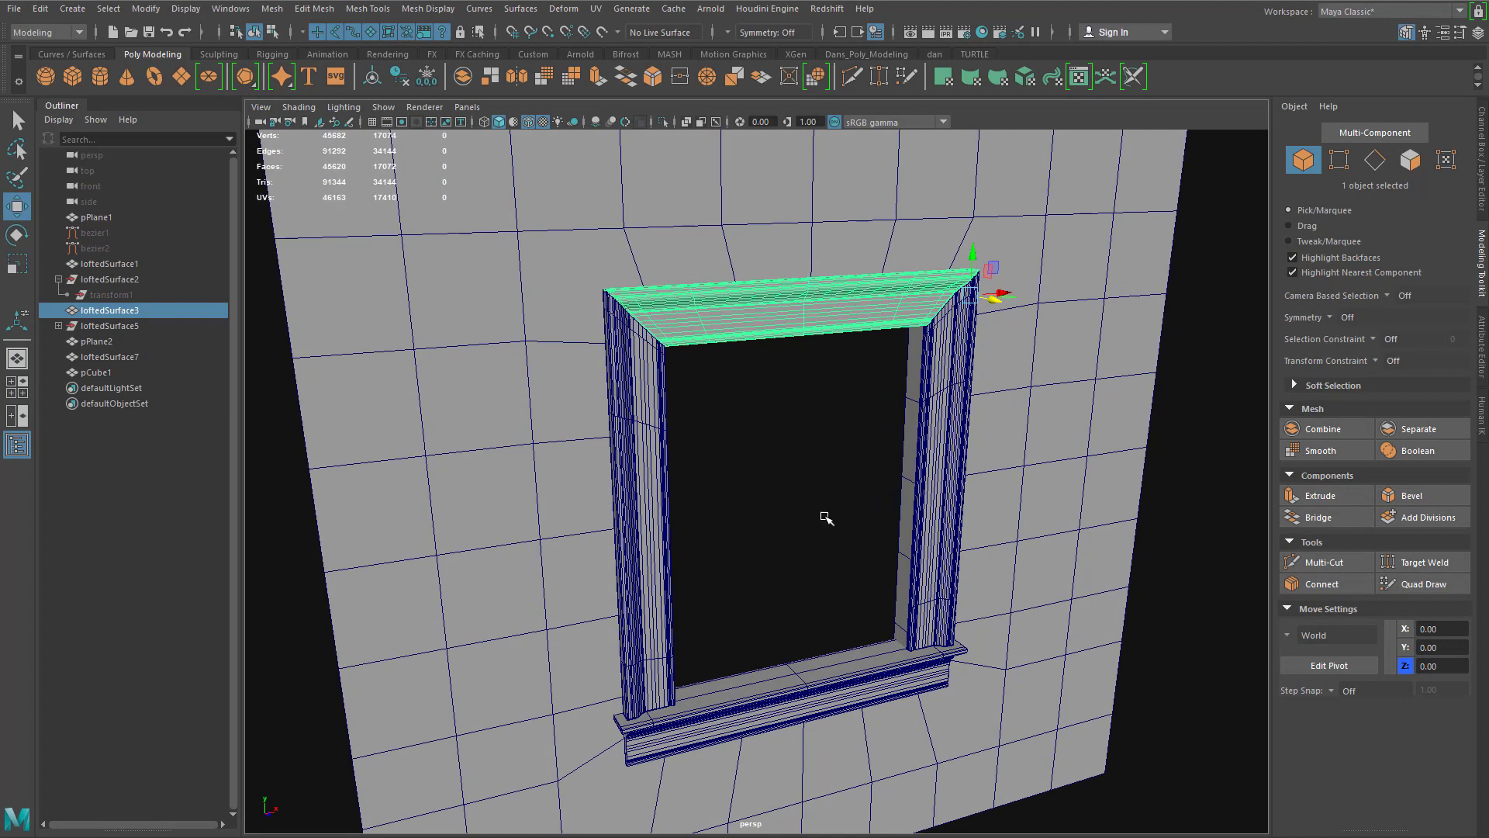
scroll(839, 530, "up", 2)
left_click(979, 447)
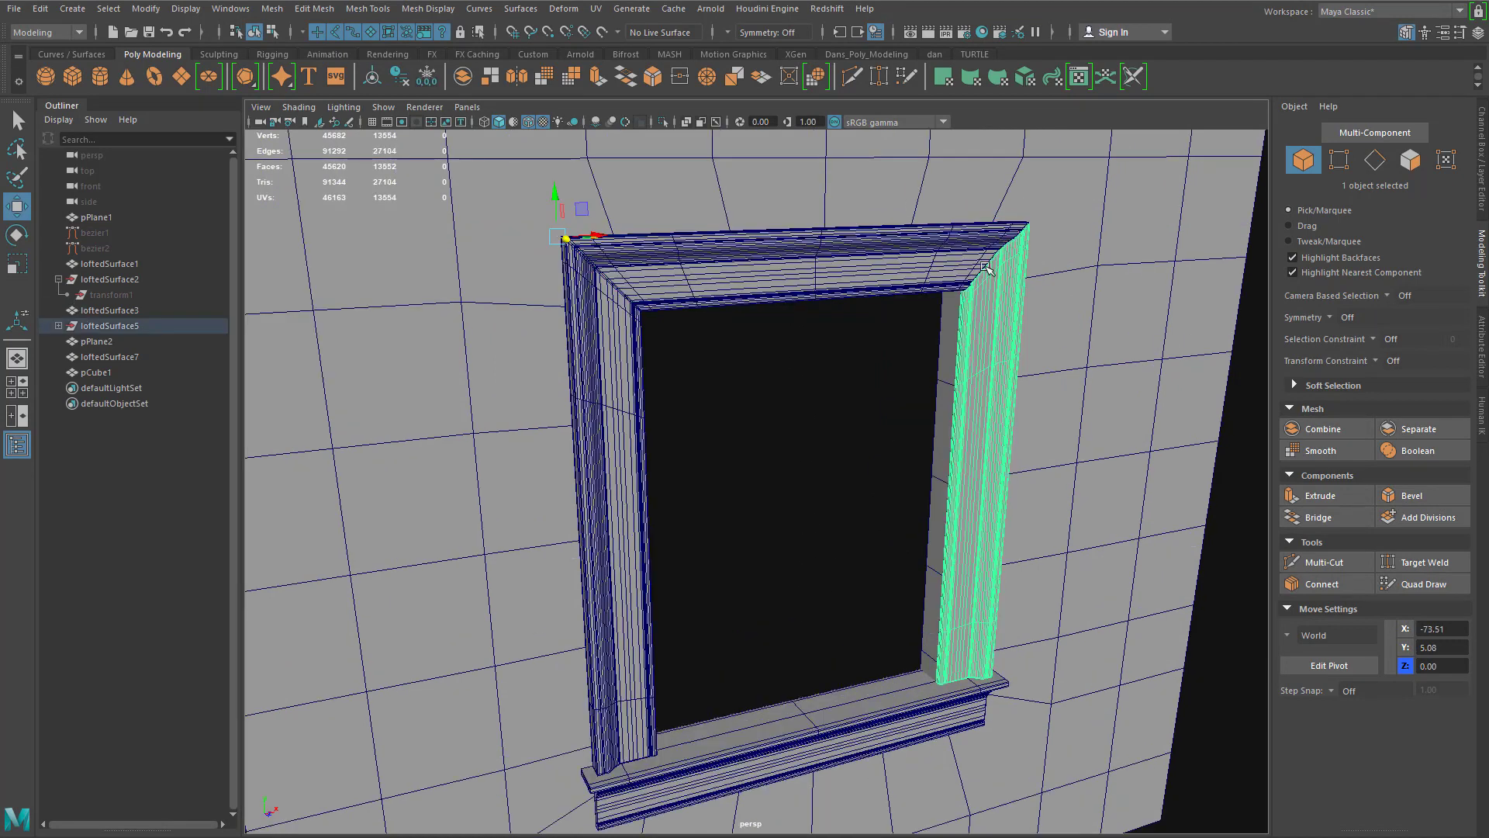
left_click(607, 408)
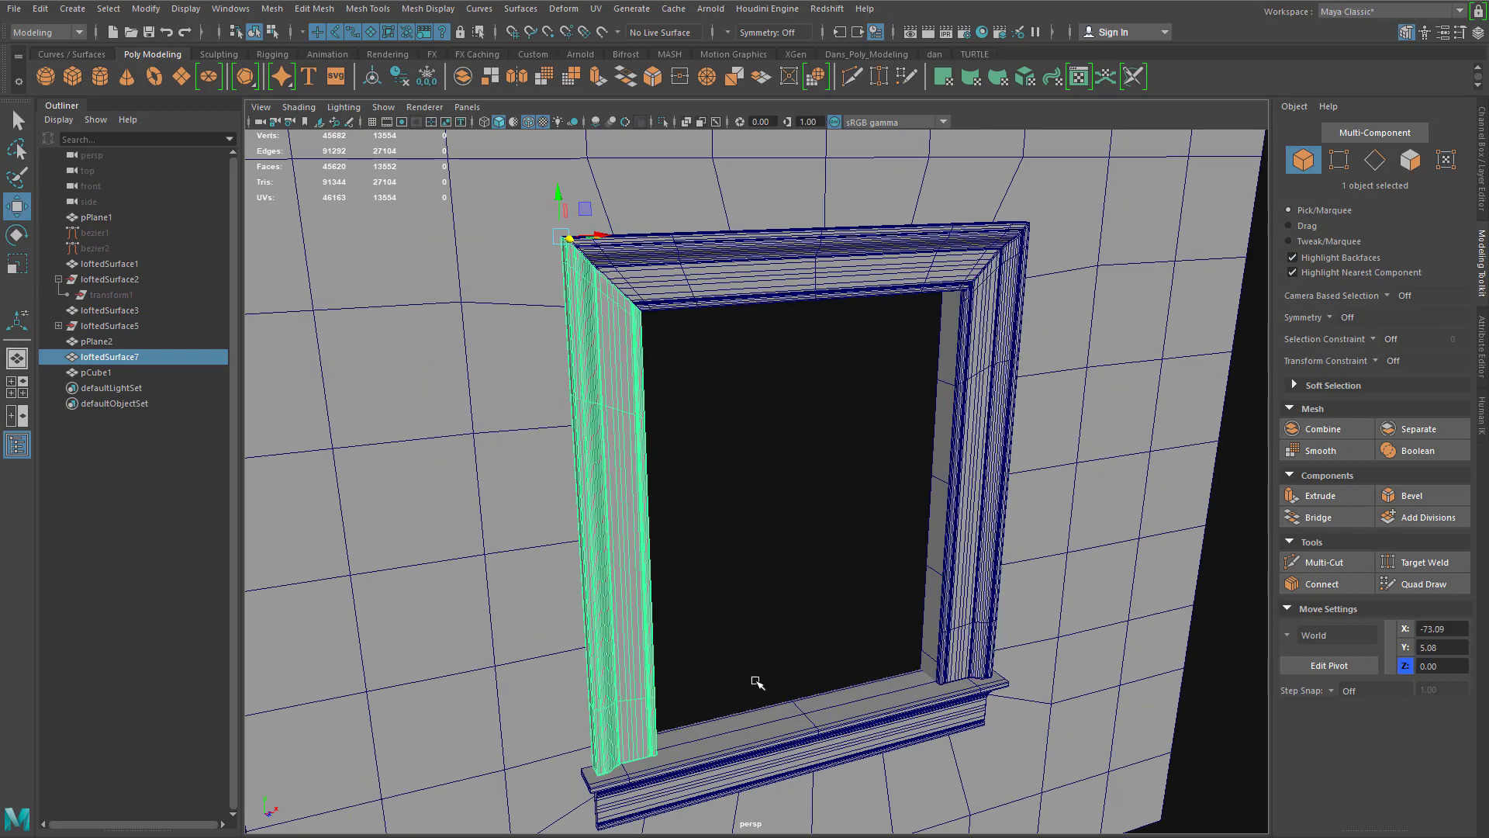
Step: Inspect the window sill and select the apron molding beneath it to view it up close
left_click_drag(758, 683, 781, 735, "alt")
middle_click_drag(783, 698, 789, 520, "alt")
left_click_drag(789, 520, 795, 459, "alt")
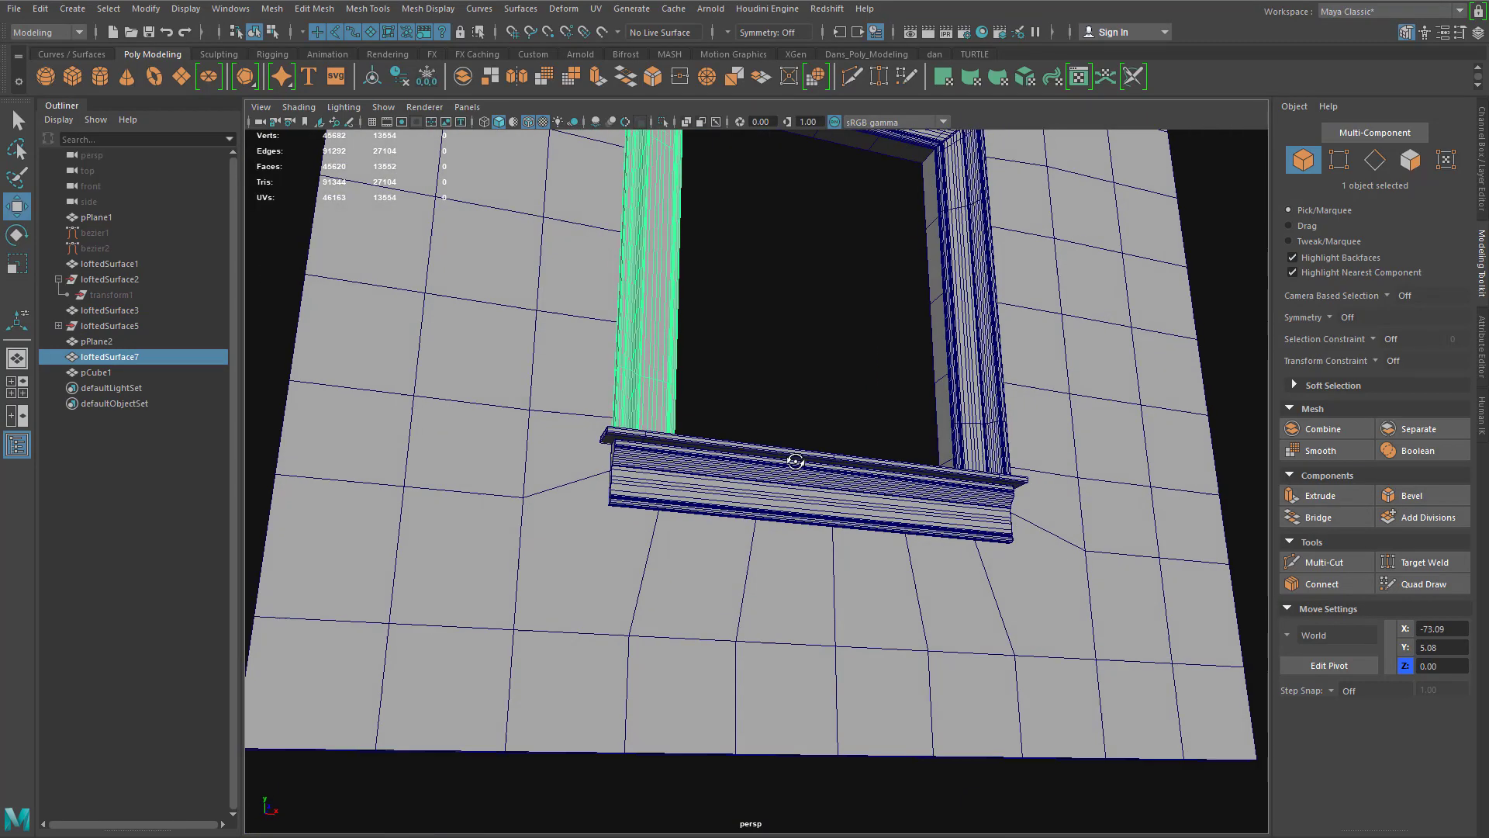
left_click(793, 500)
scroll(725, 500, "up", 3)
scroll(726, 499, "up", 3)
left_click_drag(721, 496, 756, 519, "alt")
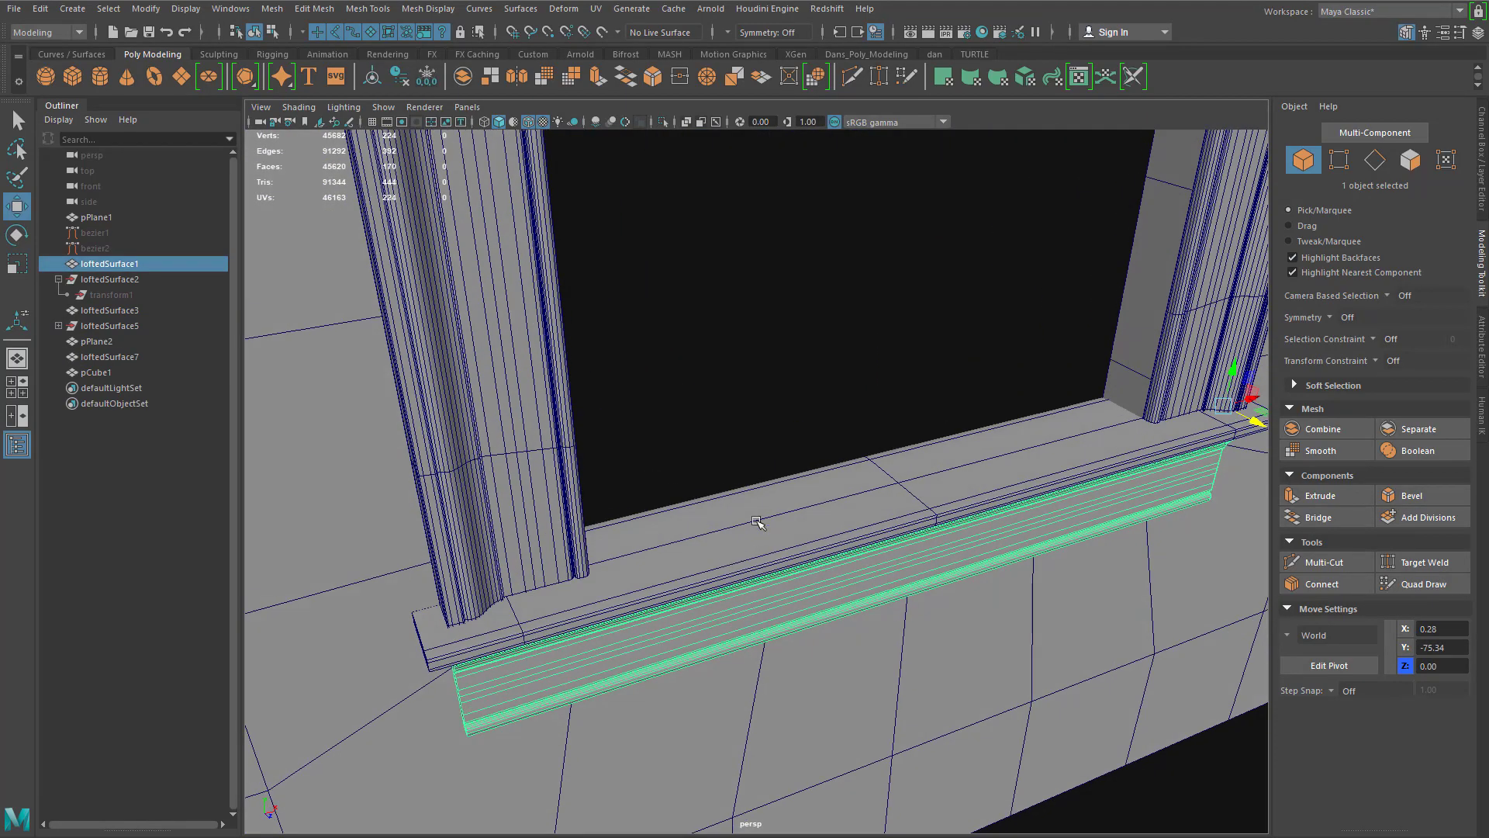
Step: Select the window sill, pCube1, examine it from above and below where it meets the apron molding, and clear the selection
left_click(756, 520)
scroll(513, 630, "up", 2)
scroll(513, 630, "up", 2)
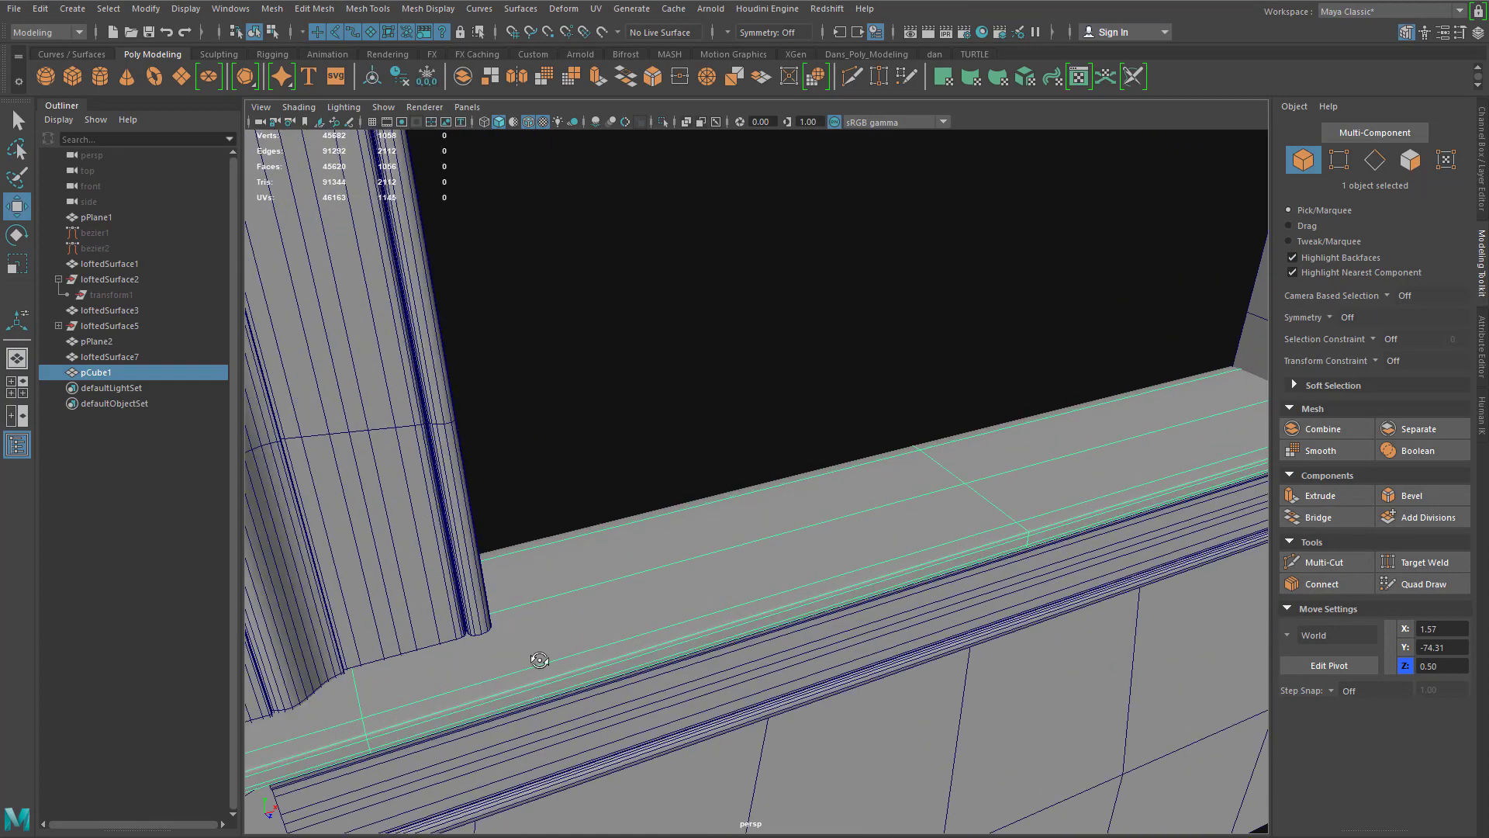
scroll(540, 660, "down", 5)
left_click_drag(605, 665, 781, 598, "alt")
scroll(731, 570, "up", 5)
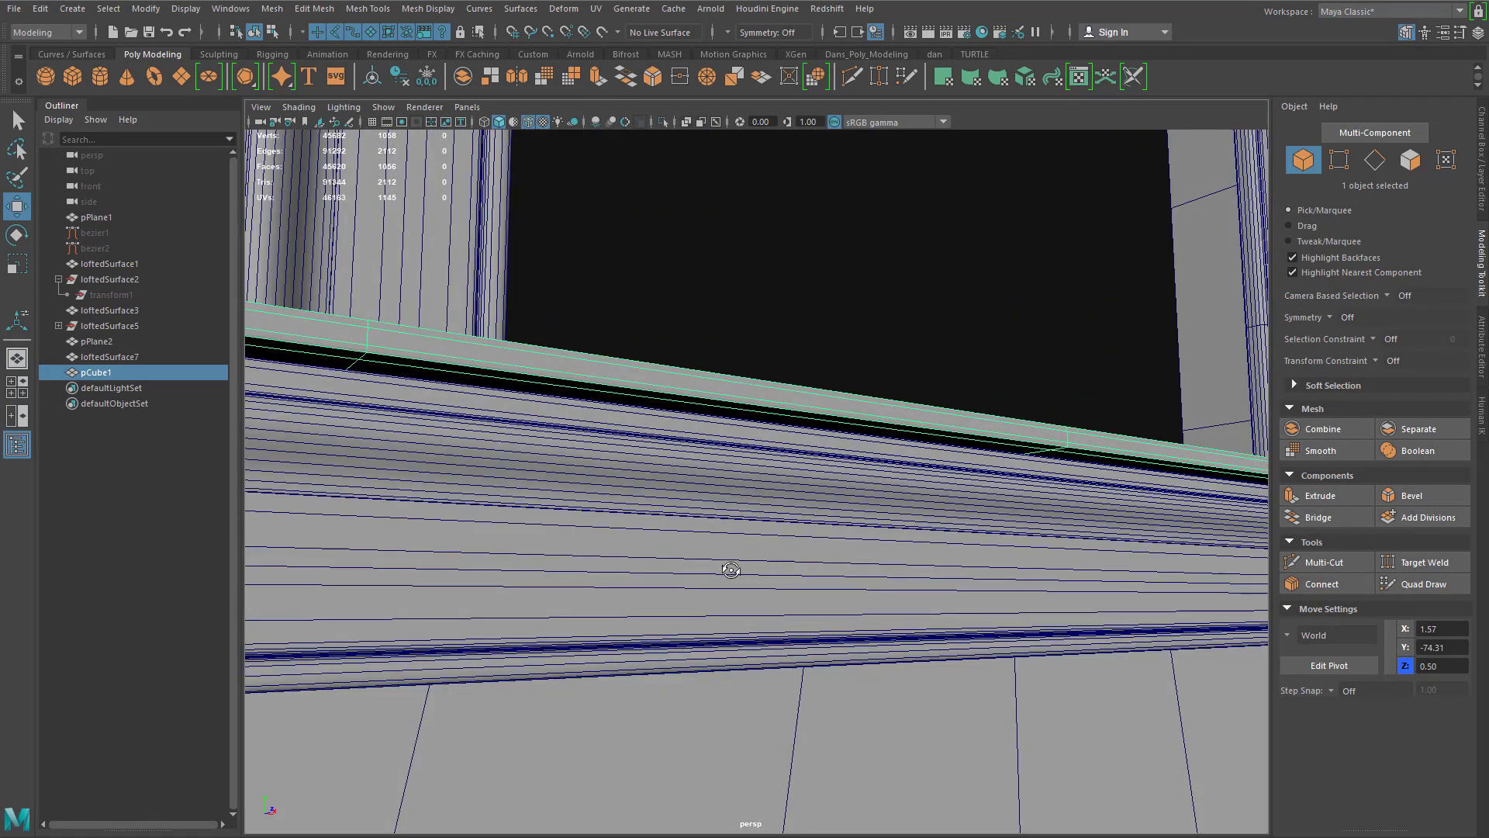
scroll(730, 570, "down", 10)
left_click(914, 505)
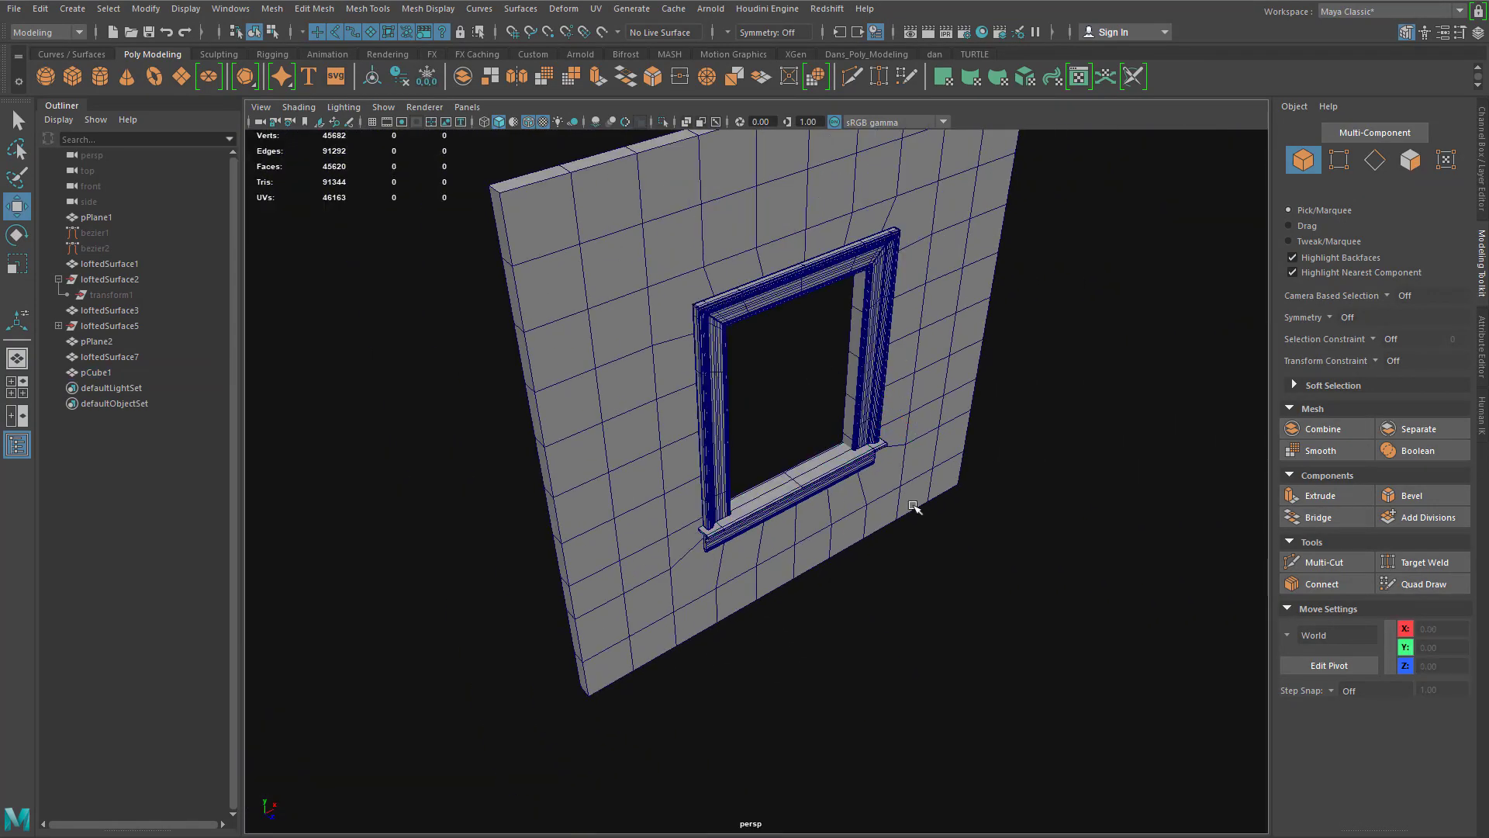
Step: Examine the complete window trim and sill on the wall from several angles and distances
left_click_drag(914, 506, 927, 635, "alt")
scroll(911, 497, "up", 5)
scroll(874, 631, "down", 5)
scroll(852, 375, "up", 5)
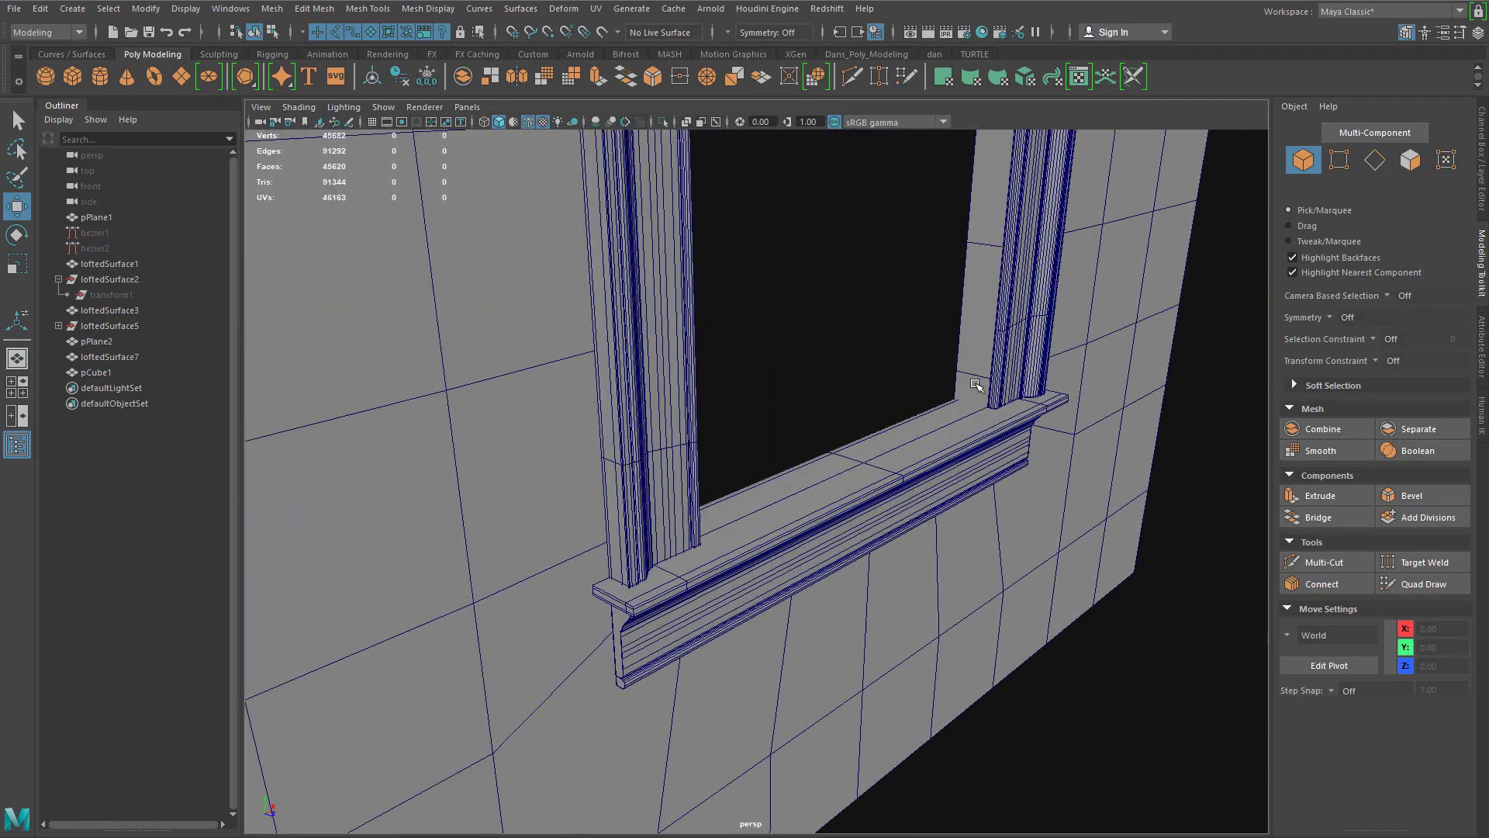
scroll(977, 384, "down", 6)
left_click_drag(772, 600, 835, 723, "alt")
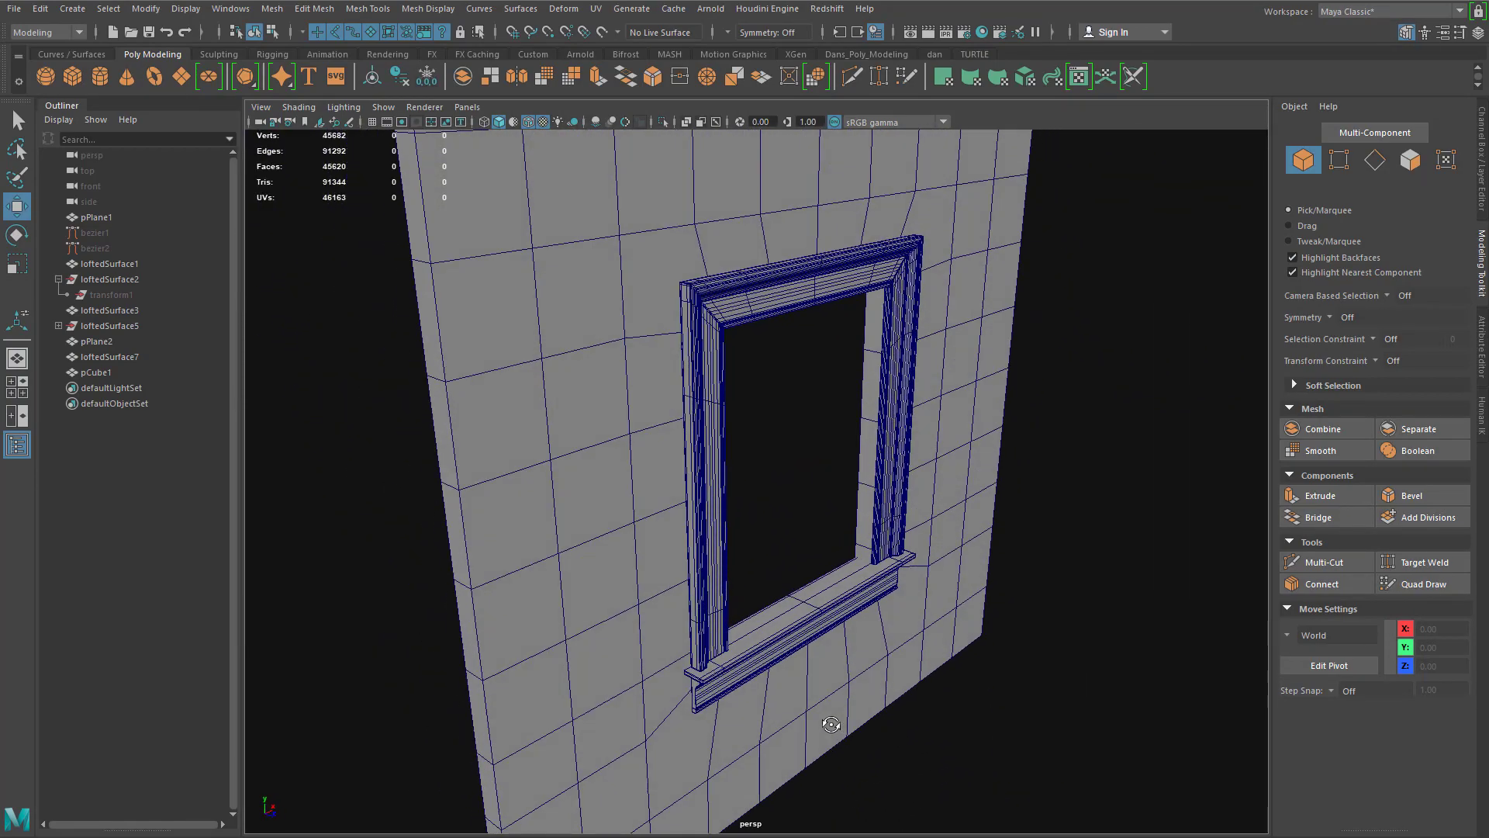
scroll(973, 669, "up", 4)
left_click_drag(1048, 642, 817, 714, "alt")
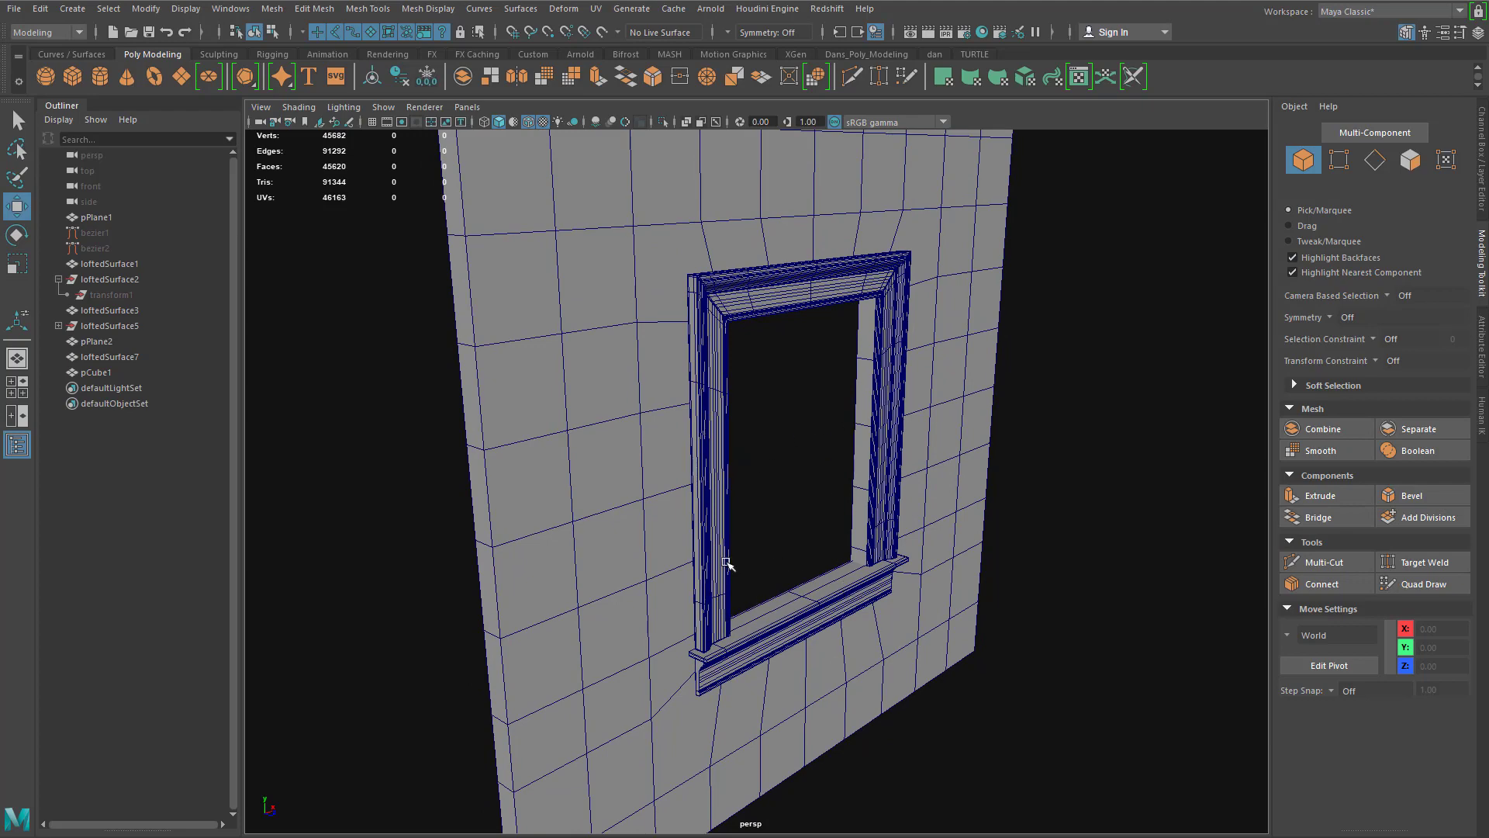
left_click_drag(986, 538, 843, 495, "alt")
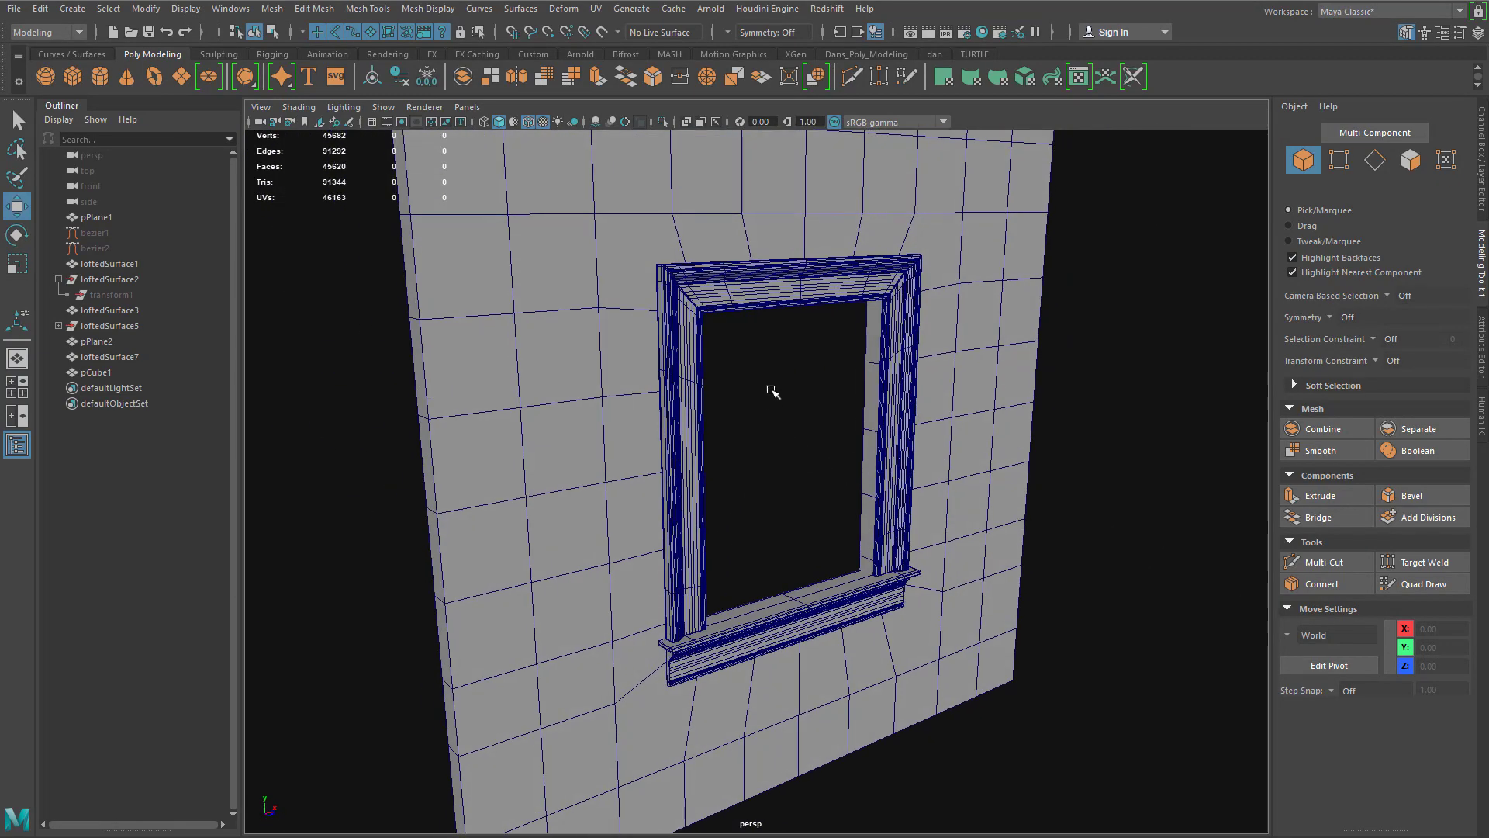
left_click_drag(772, 390, 820, 385, "alt")
scroll(827, 388, "up", 3)
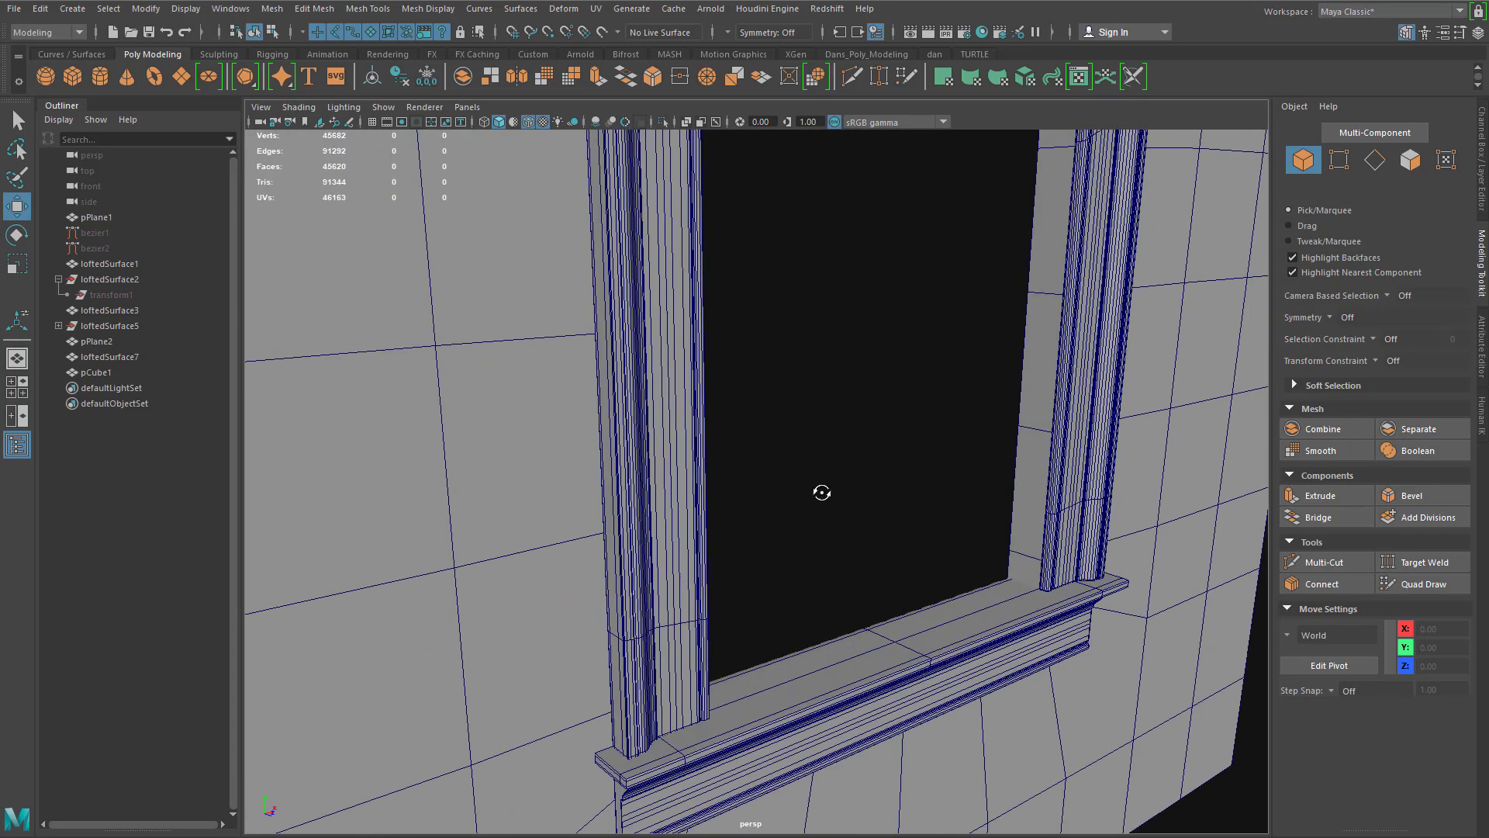
scroll(841, 476, "down", 5)
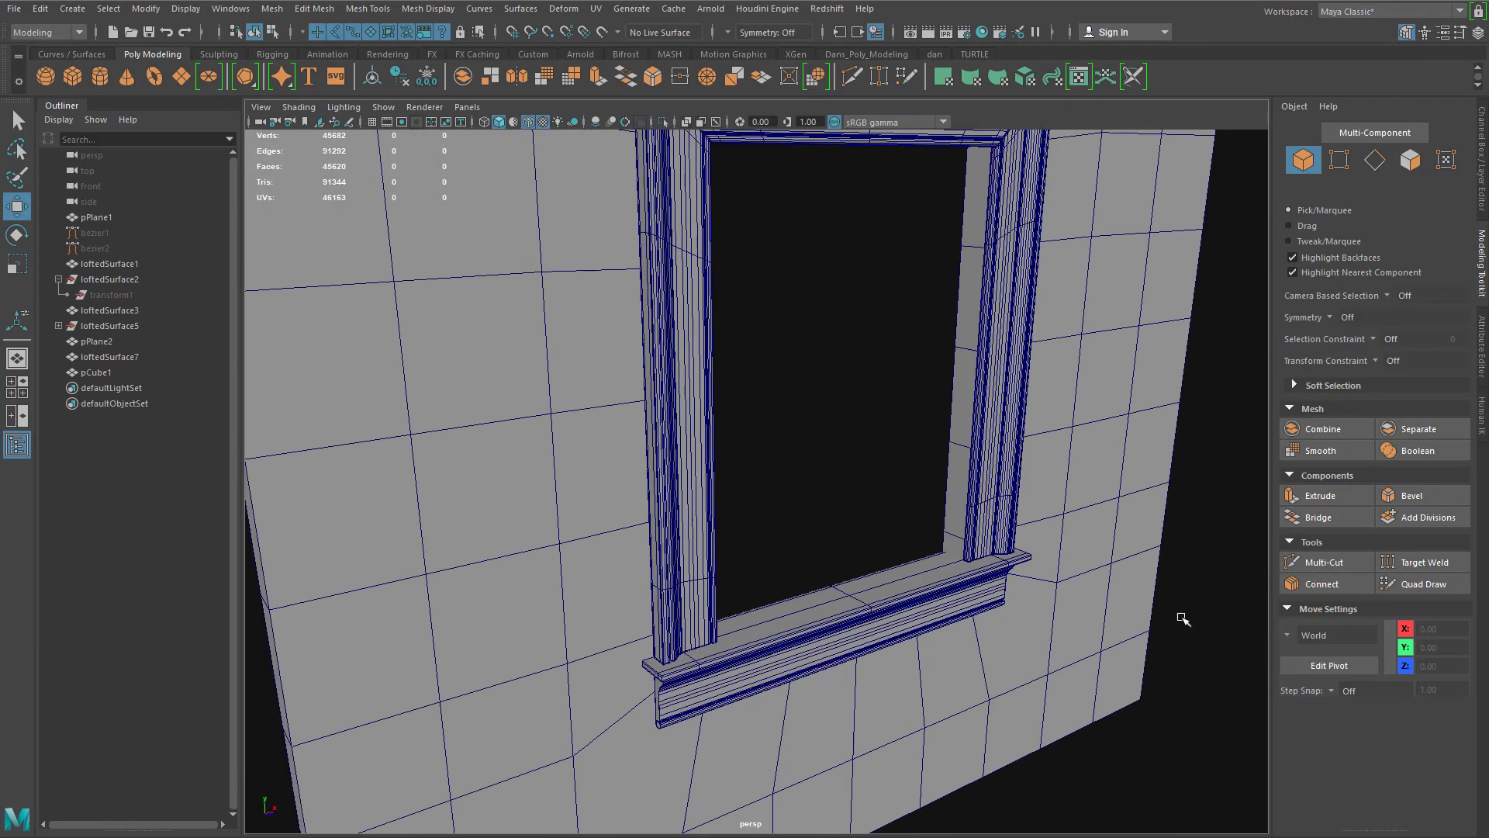
Step: Inspect the end profile of the apron molding beneath the window sill up close and from below
mouse_move(870, 549)
left_mouse_down("alt")
mouse_move(931, 631)
mouse_move(1005, 512)
mouse_move(974, 498)
mouse_move(1009, 479)
mouse_move(998, 415)
mouse_move(881, 572)
left_mouse_up("alt")
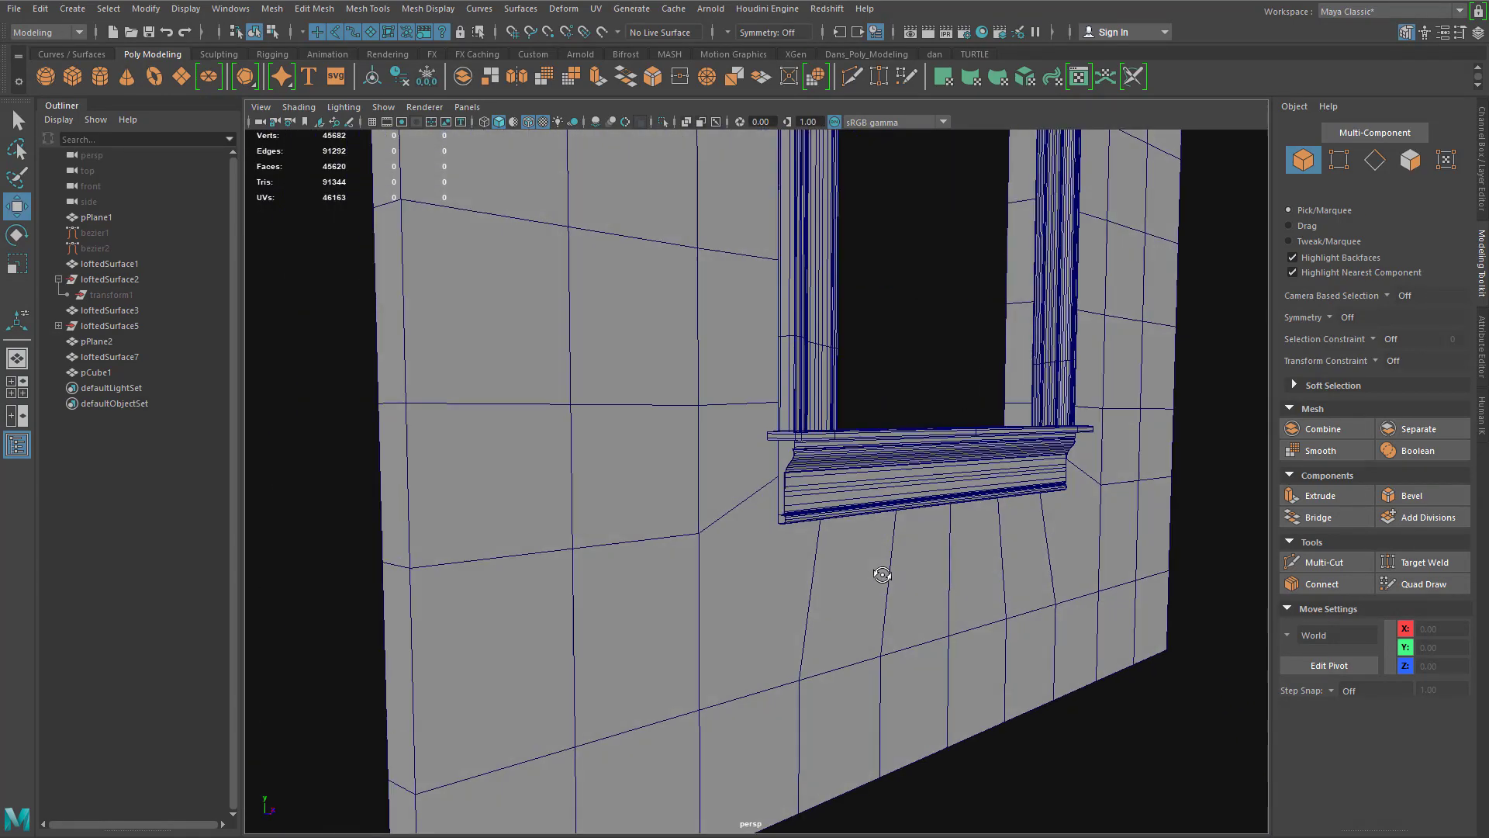
scroll(848, 489, "up", 4)
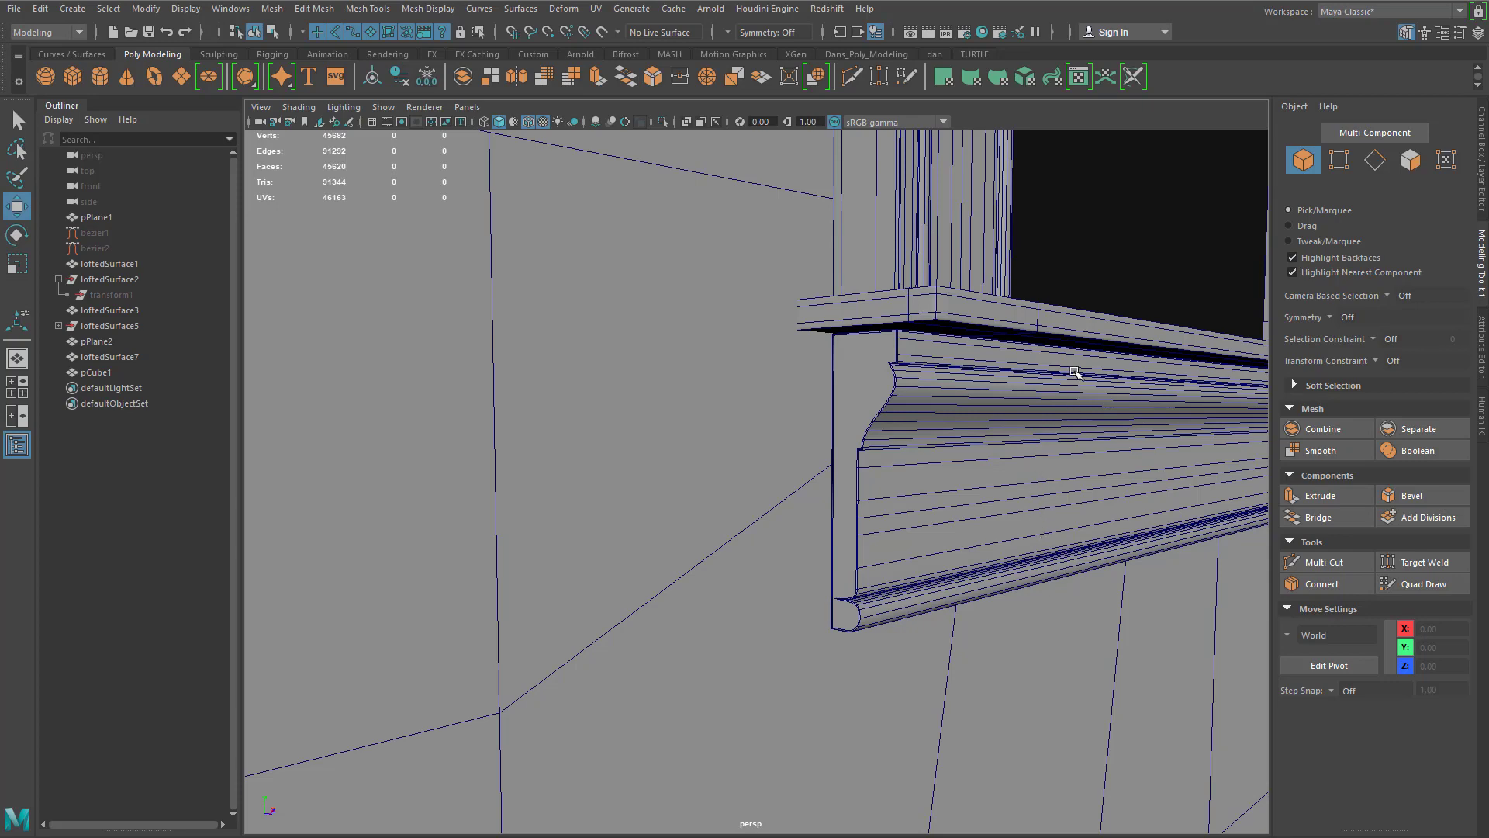
left_click_drag(1011, 423, 979, 512, "alt")
middle_click_drag(979, 512, 932, 624, "alt")
scroll(818, 442, "down", 5)
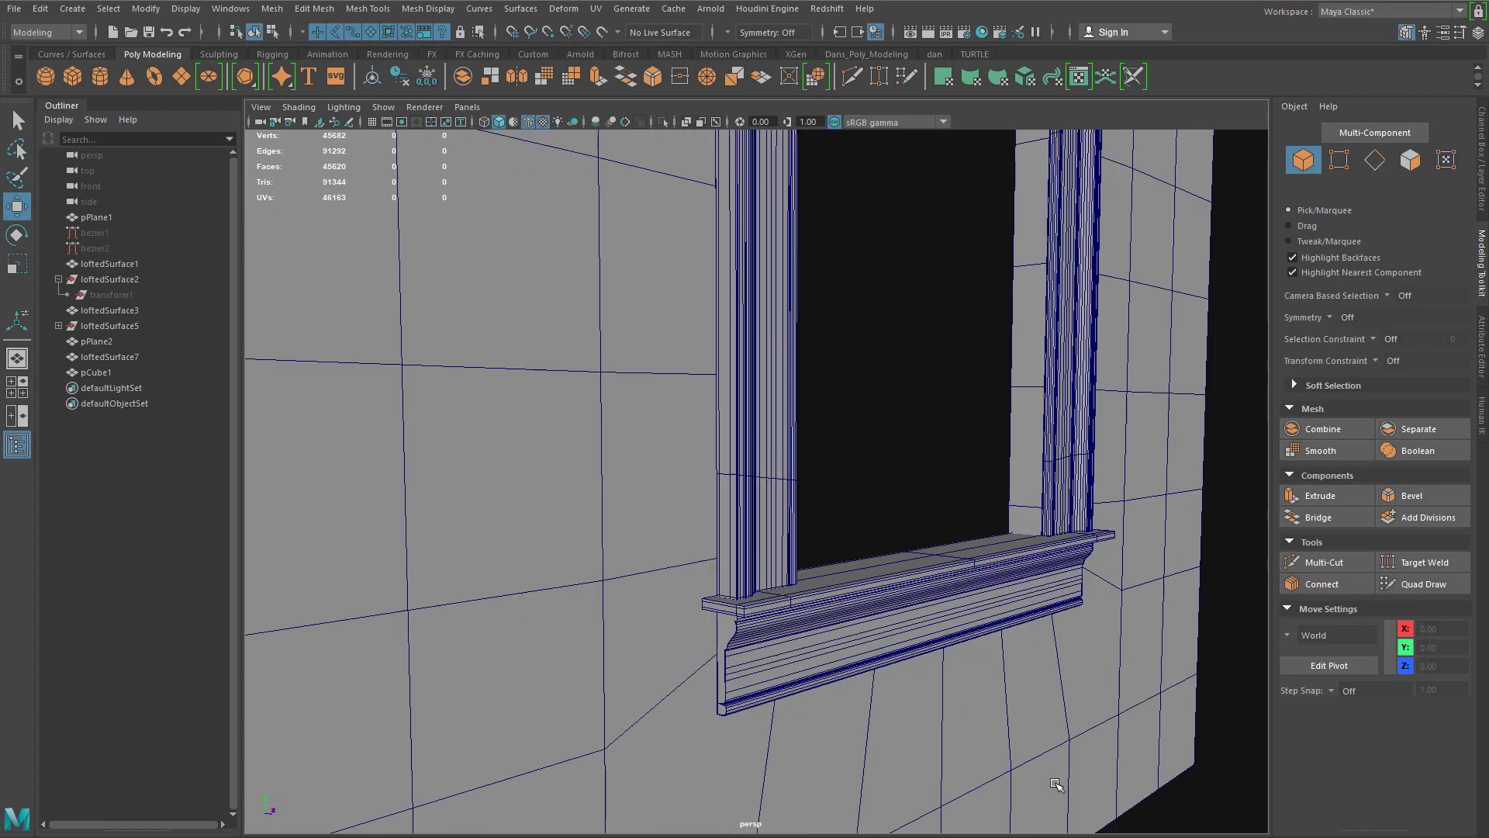
left_click_drag(925, 741, 1016, 630, "alt")
scroll(1005, 596, "up", 5)
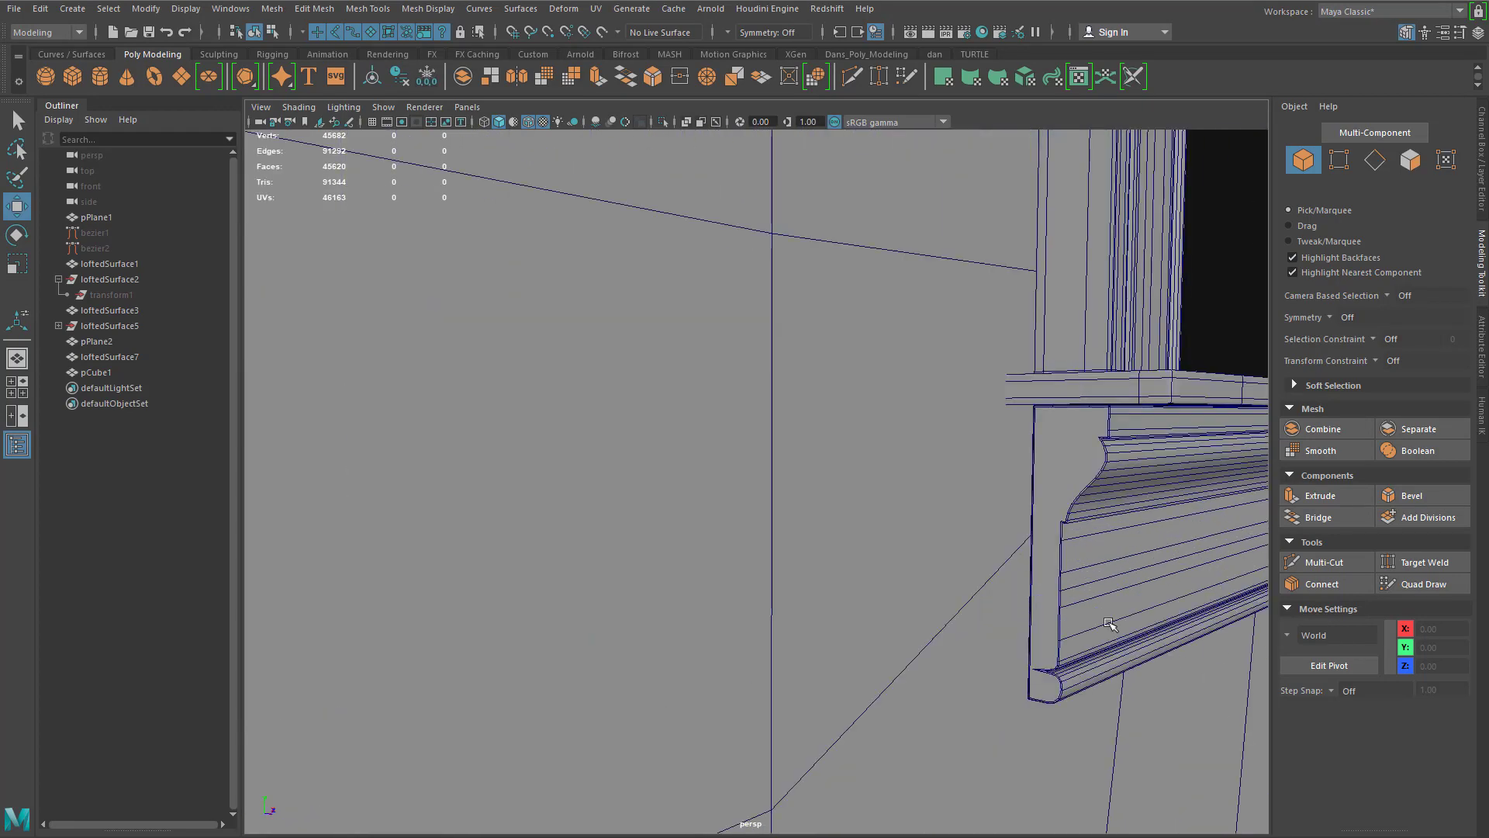